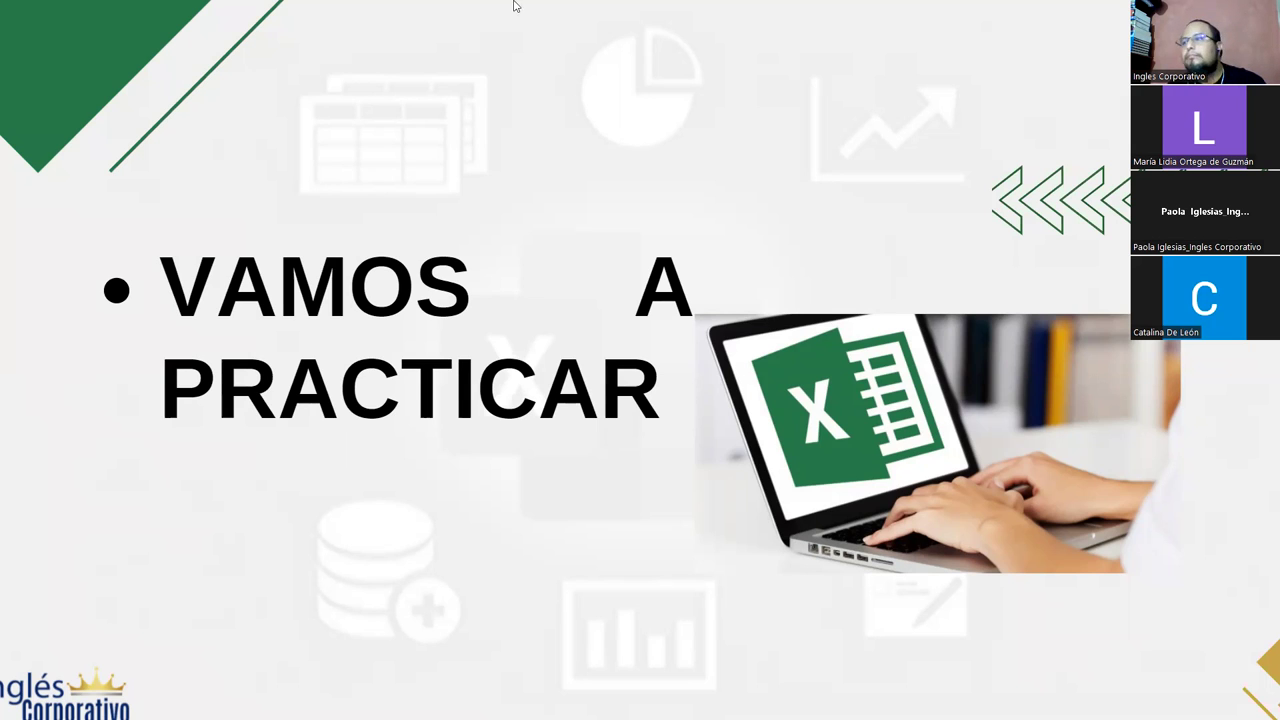
- Switch from the presentation to the Excel workbook "Sesion 8- Diferencia entre formulas y funciones" on sheet Hoja1
key("alt+Tab")
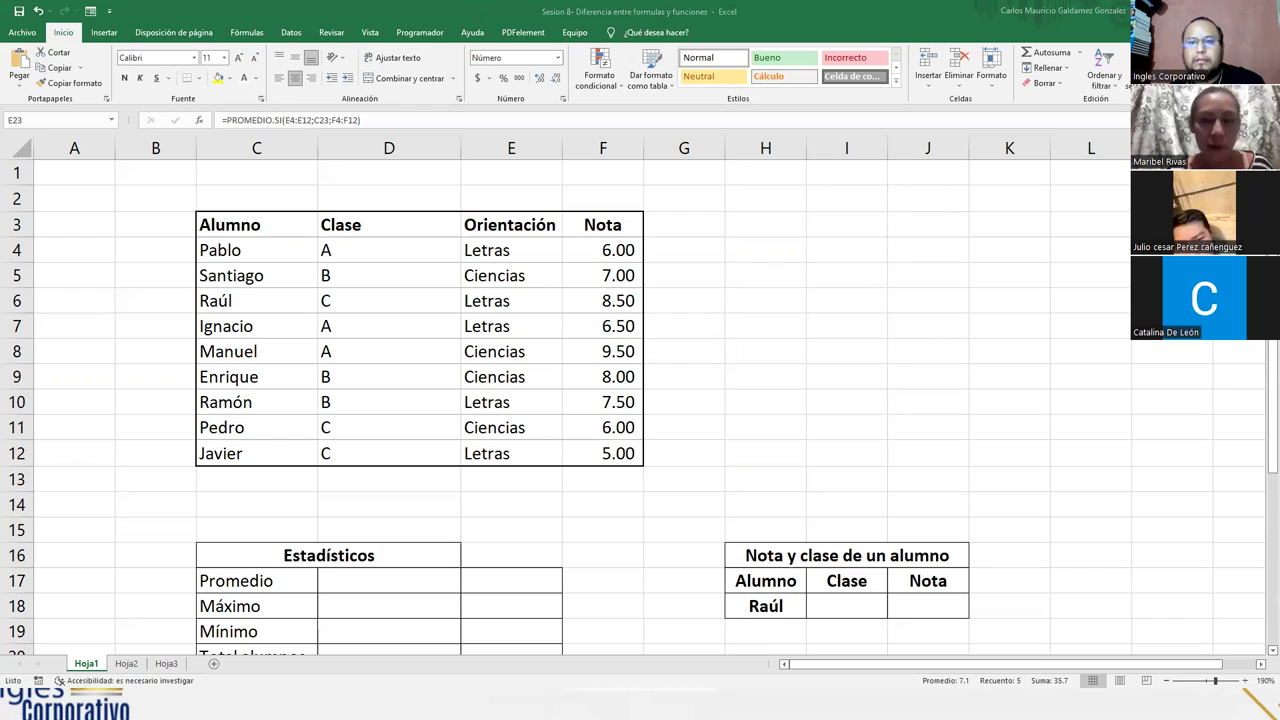
left_click(363, 315)
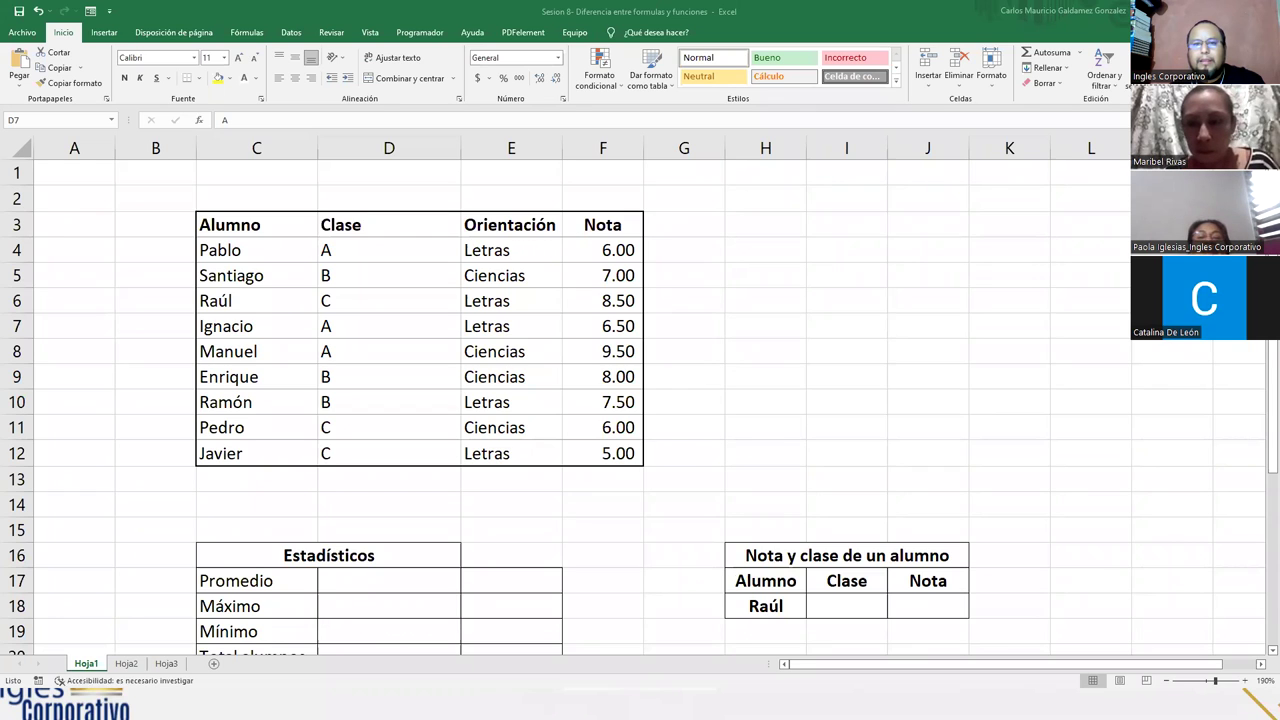
left_click(389, 326)
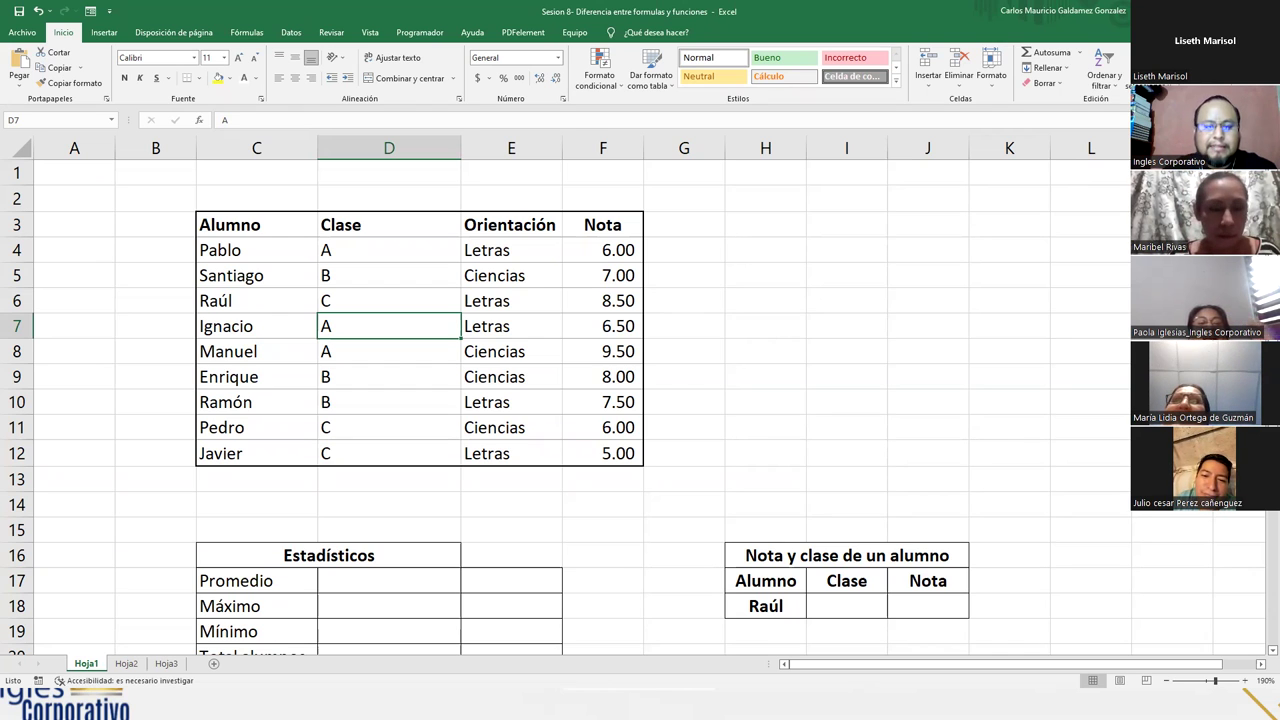
type("Carolina")
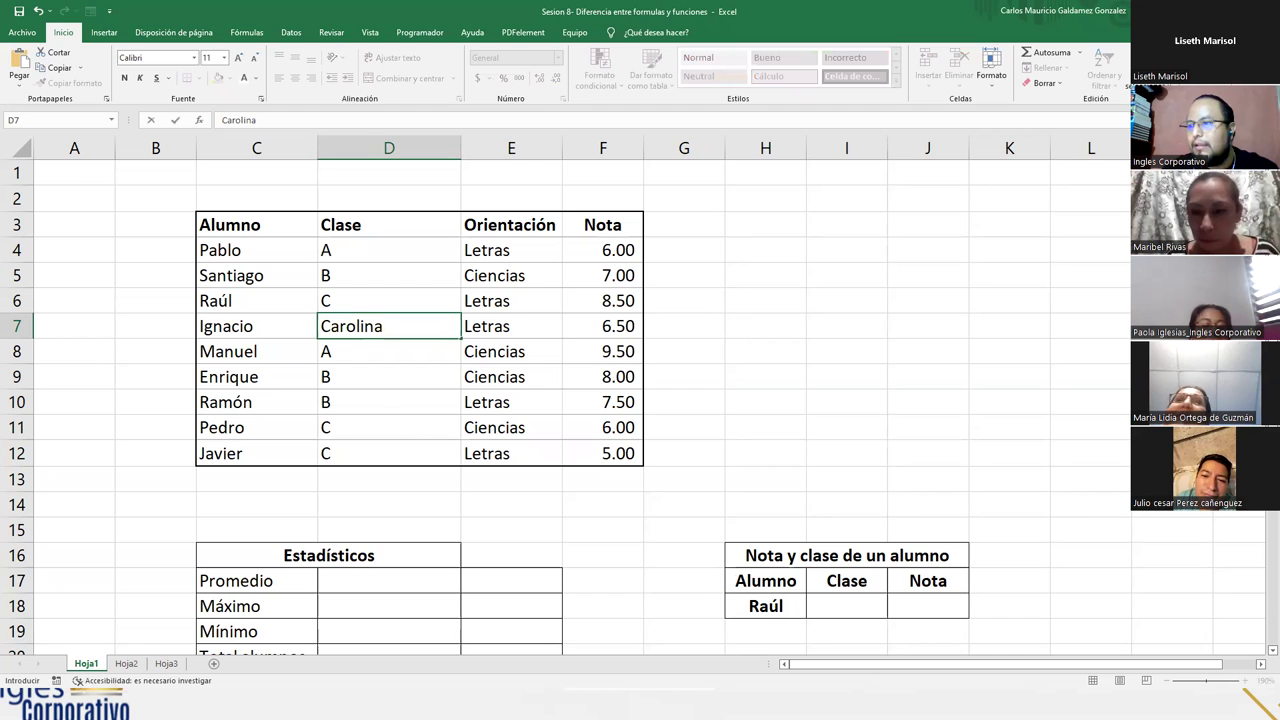
key("Escape")
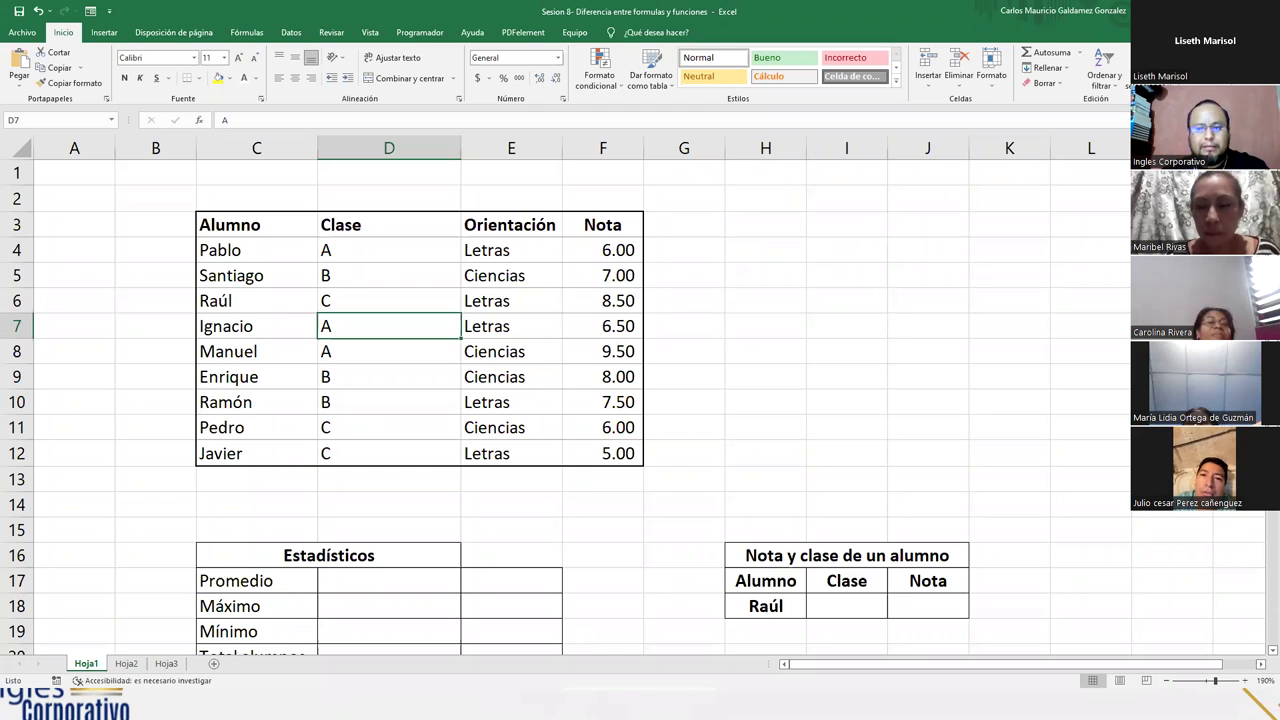
type("Miria")
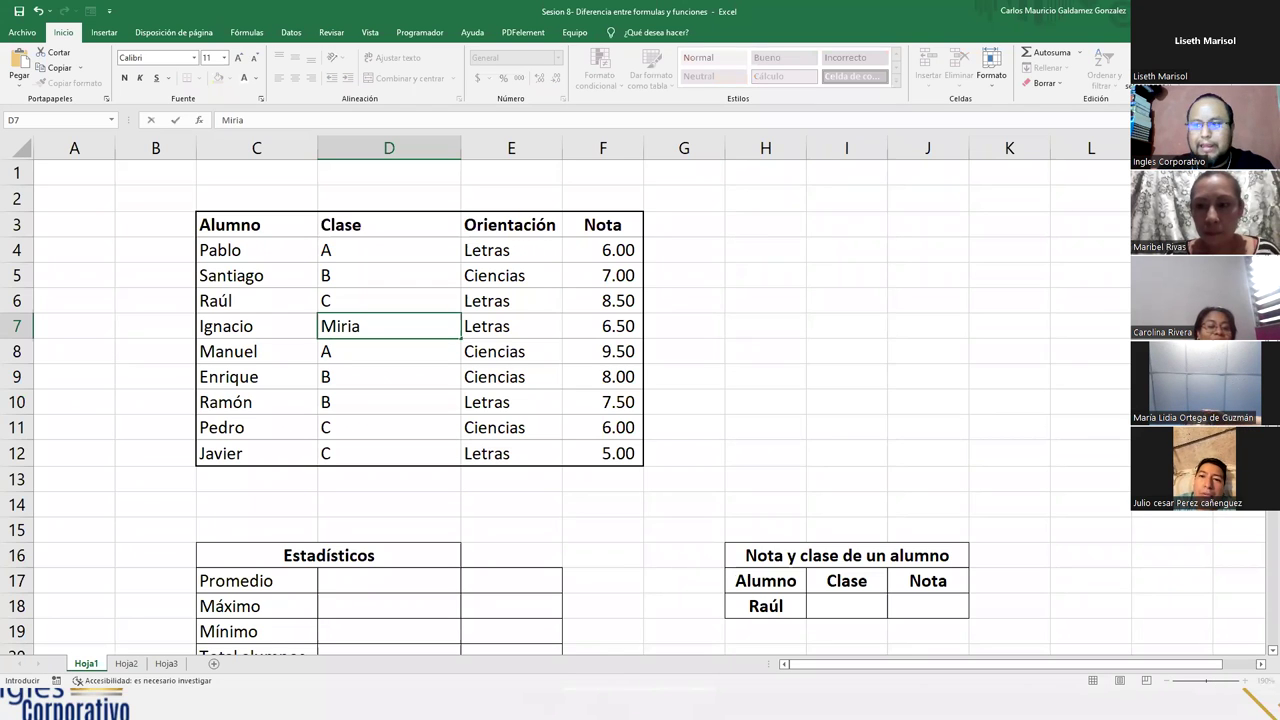
key("Escape")
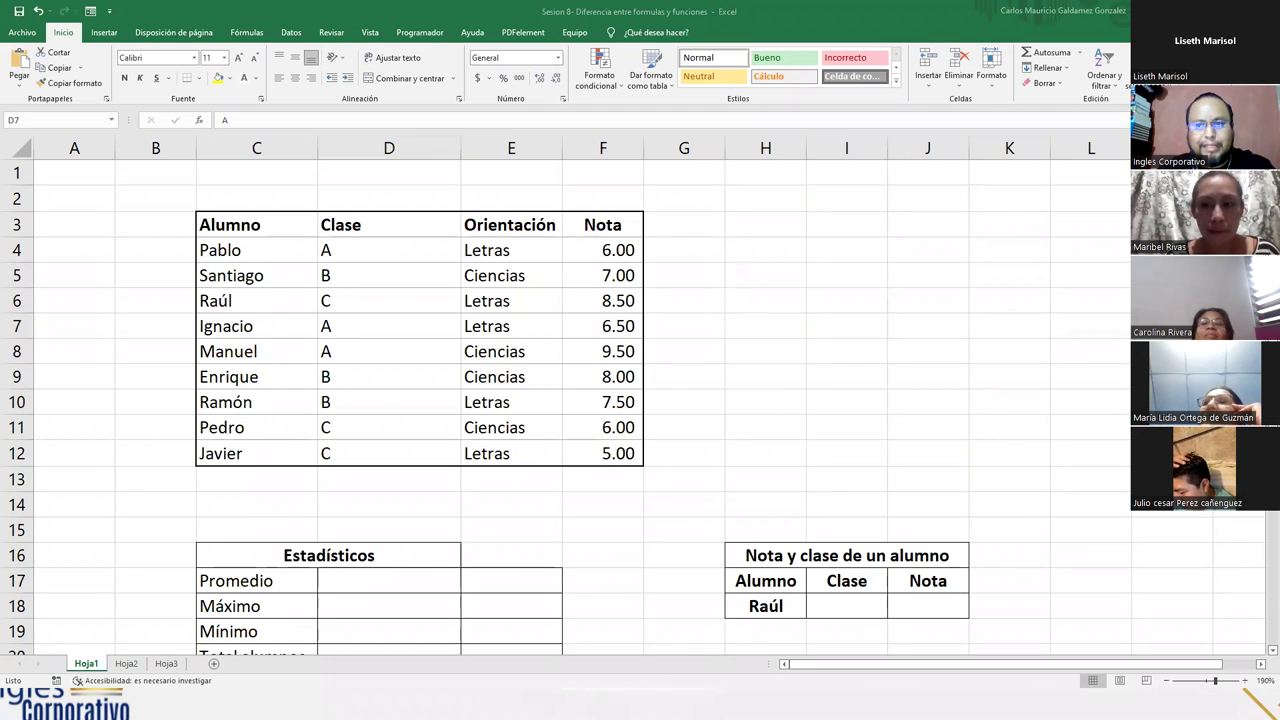
- Examine the student table's Alumno, Clase, Orientación and Nota headers and the first student's record in row 4
left_click(389, 326)
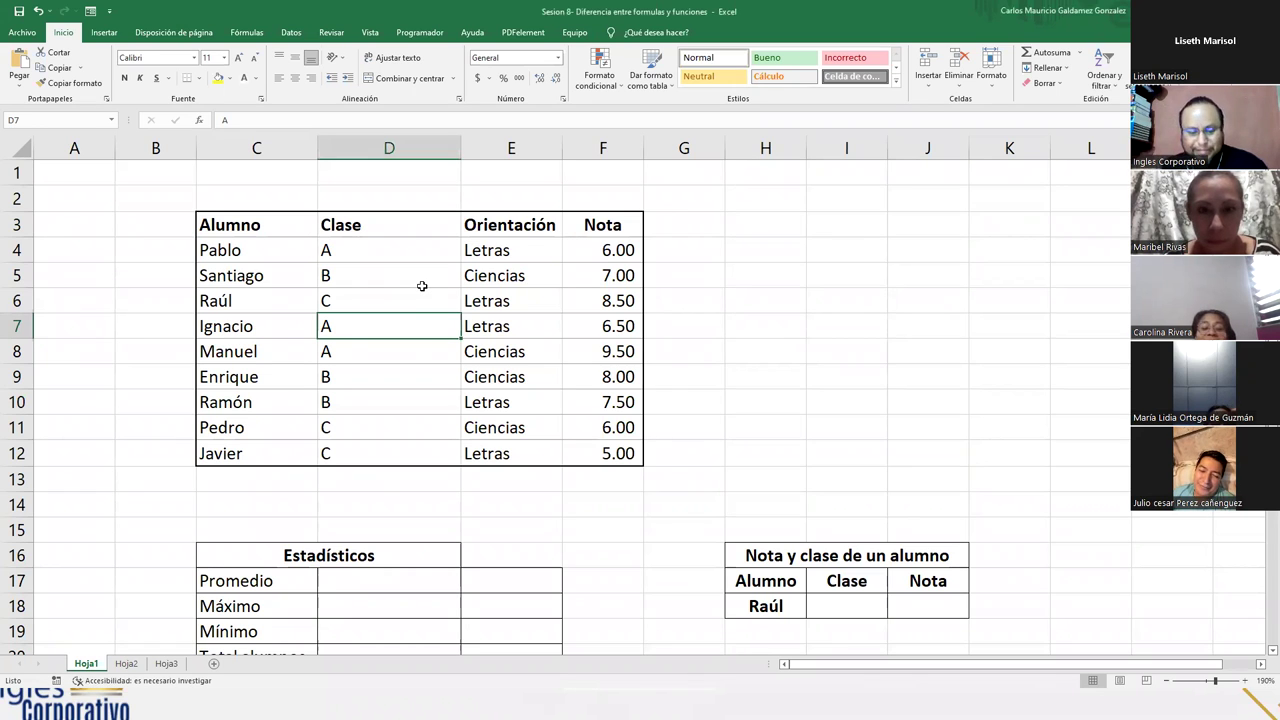
left_click(429, 372)
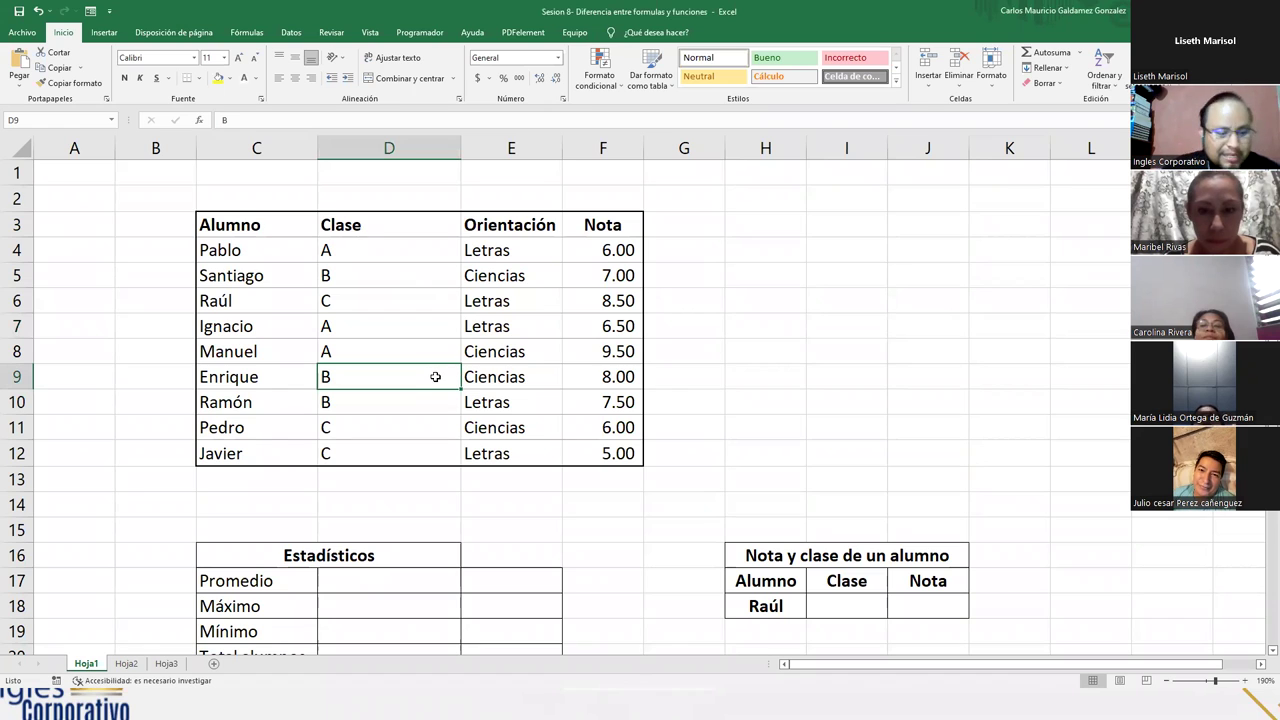
left_click(445, 272)
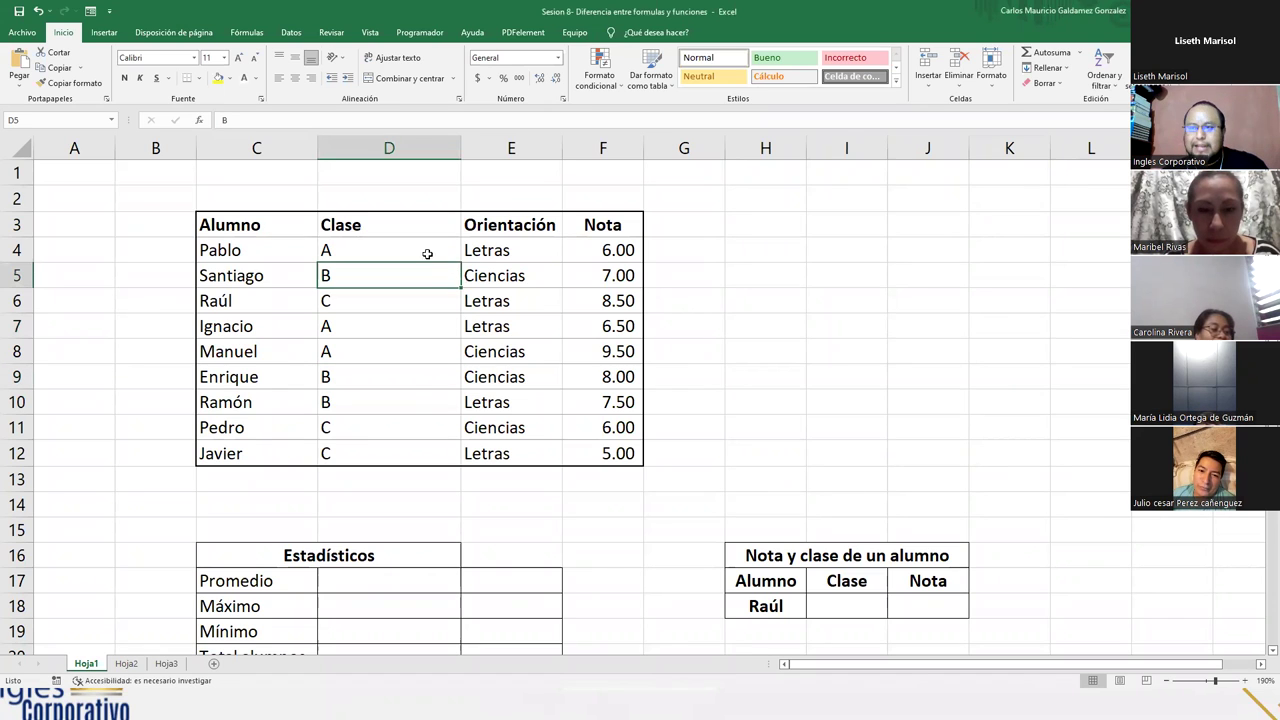
left_click(230, 224)
left_click(417, 228)
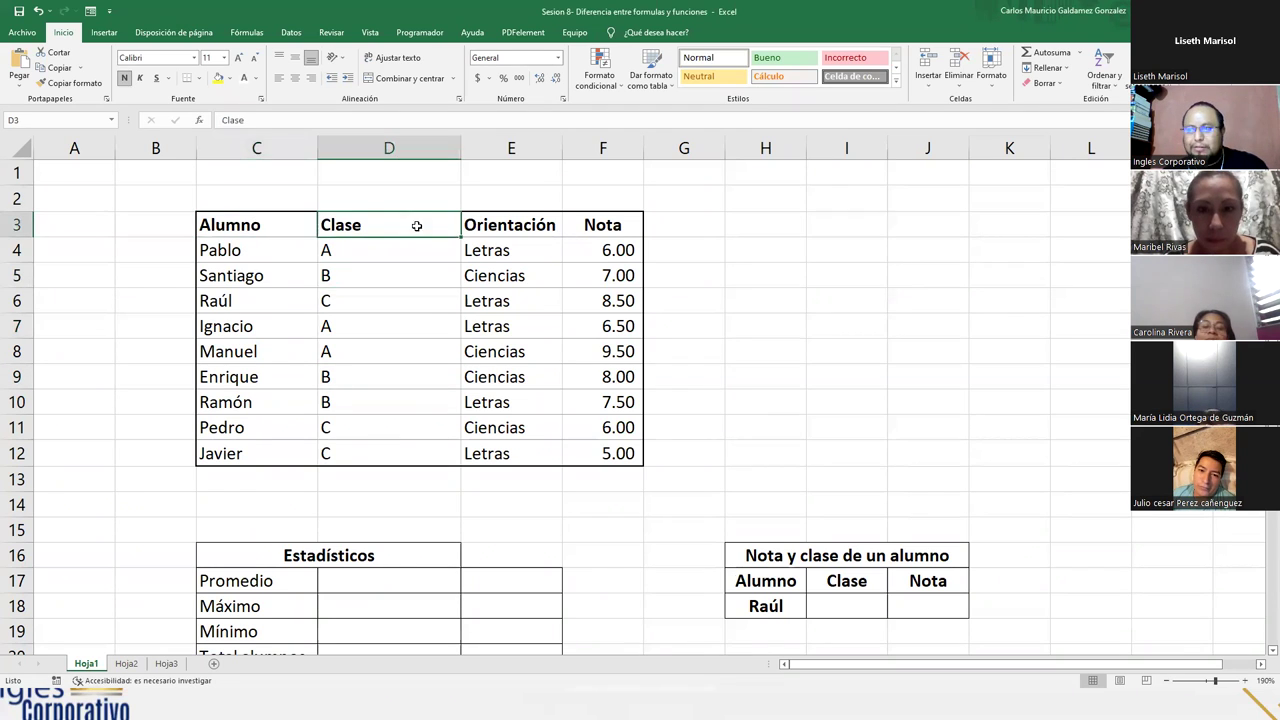
left_click(474, 228)
left_click(614, 226)
left_click(251, 255)
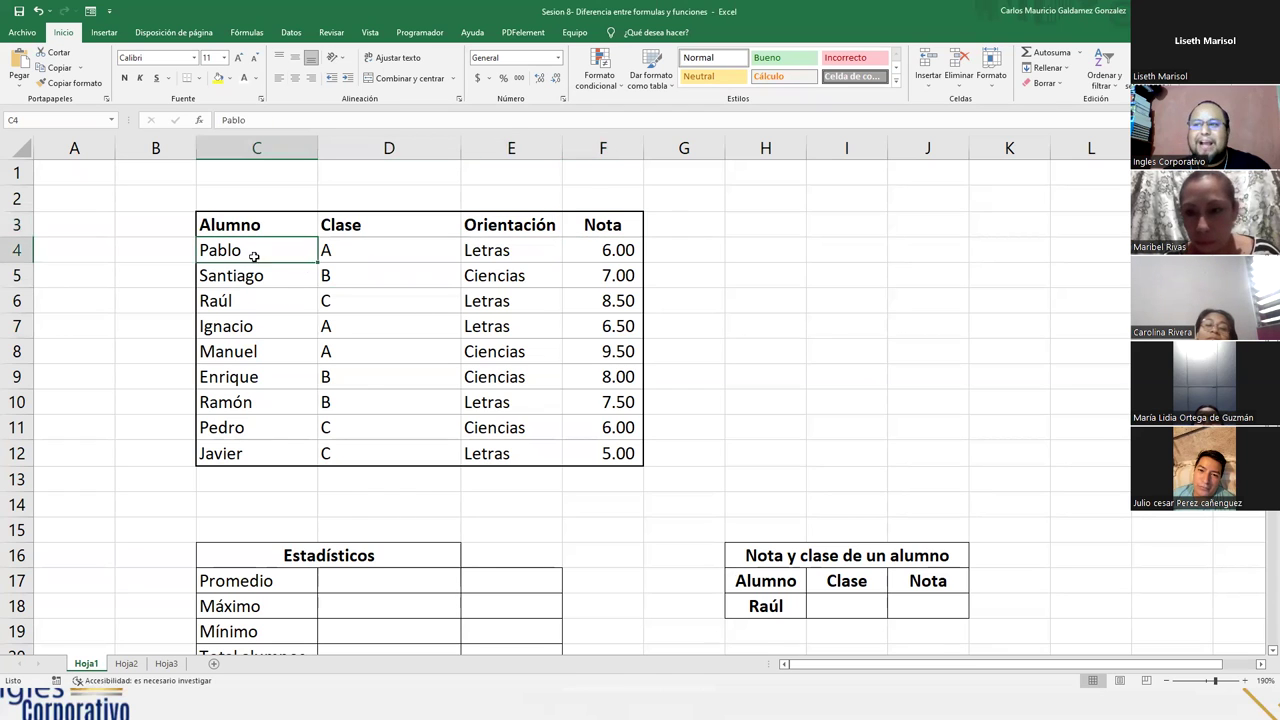
left_click(365, 249)
left_click(521, 251)
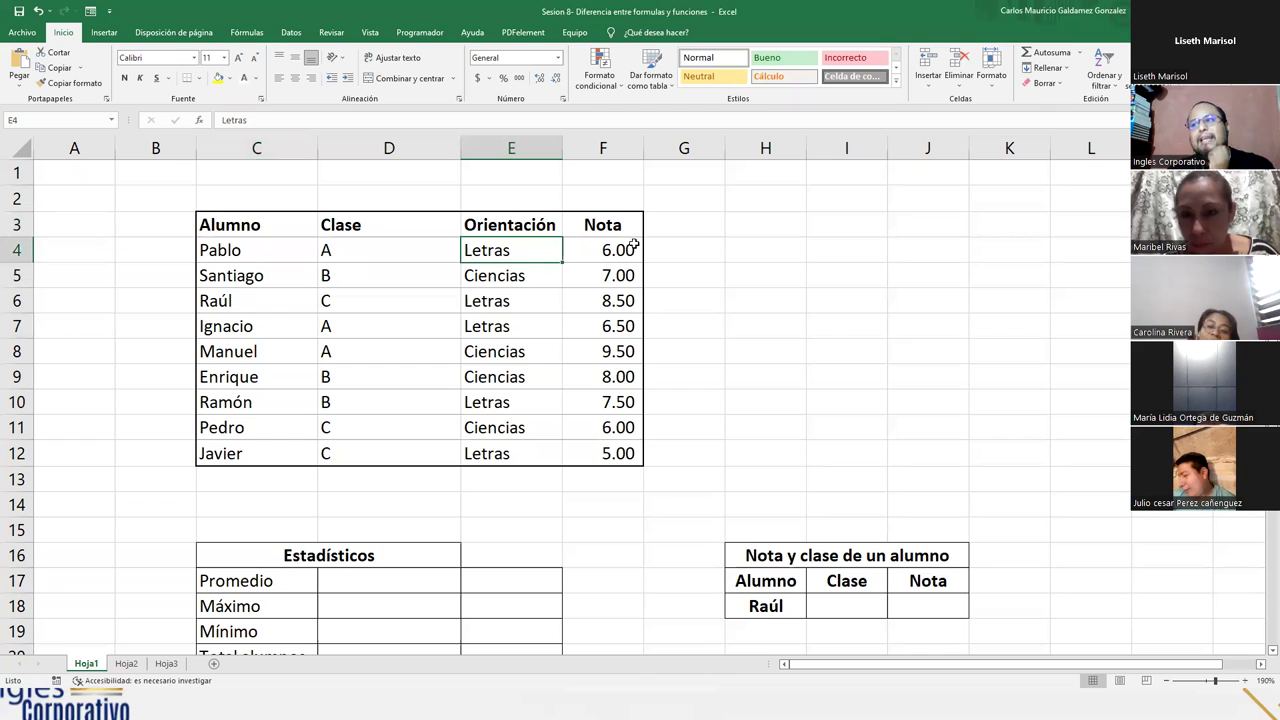
left_click(597, 250)
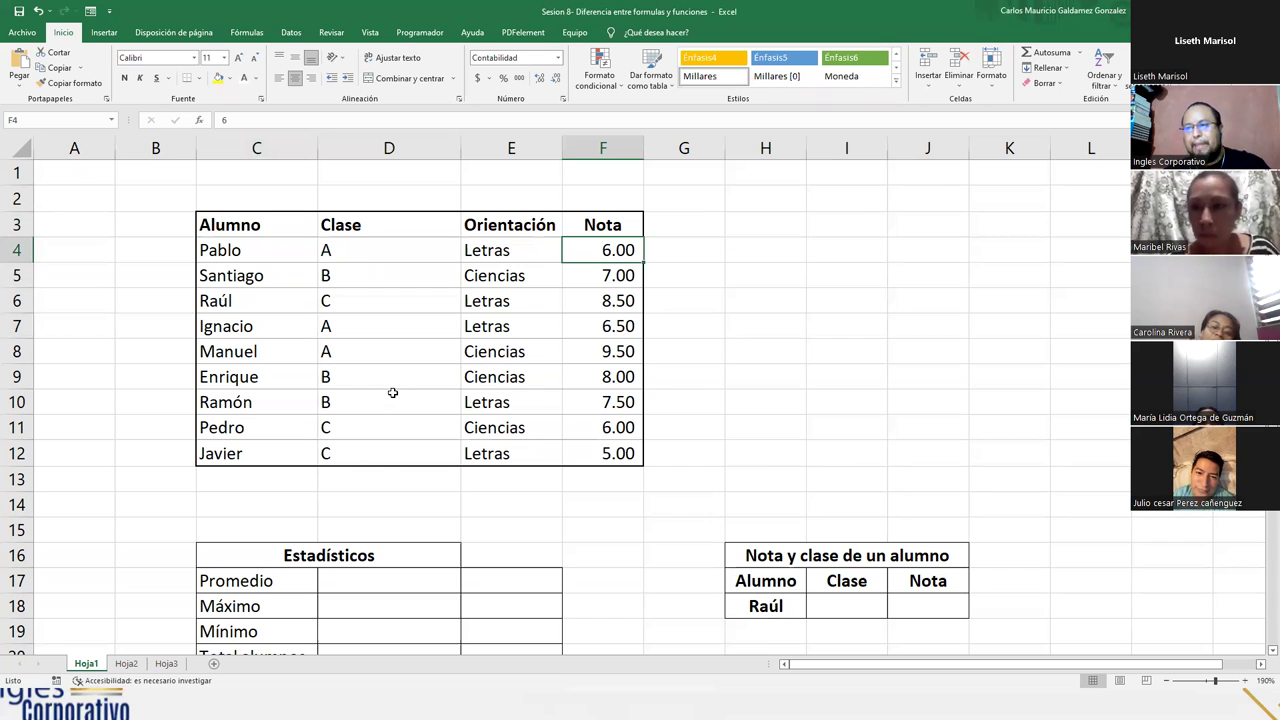
- Review the blank summary tables below the student data, from Estadísticos and the Media tables to Alumnos con nota Superior a 7
scroll(397, 397, "down", 4)
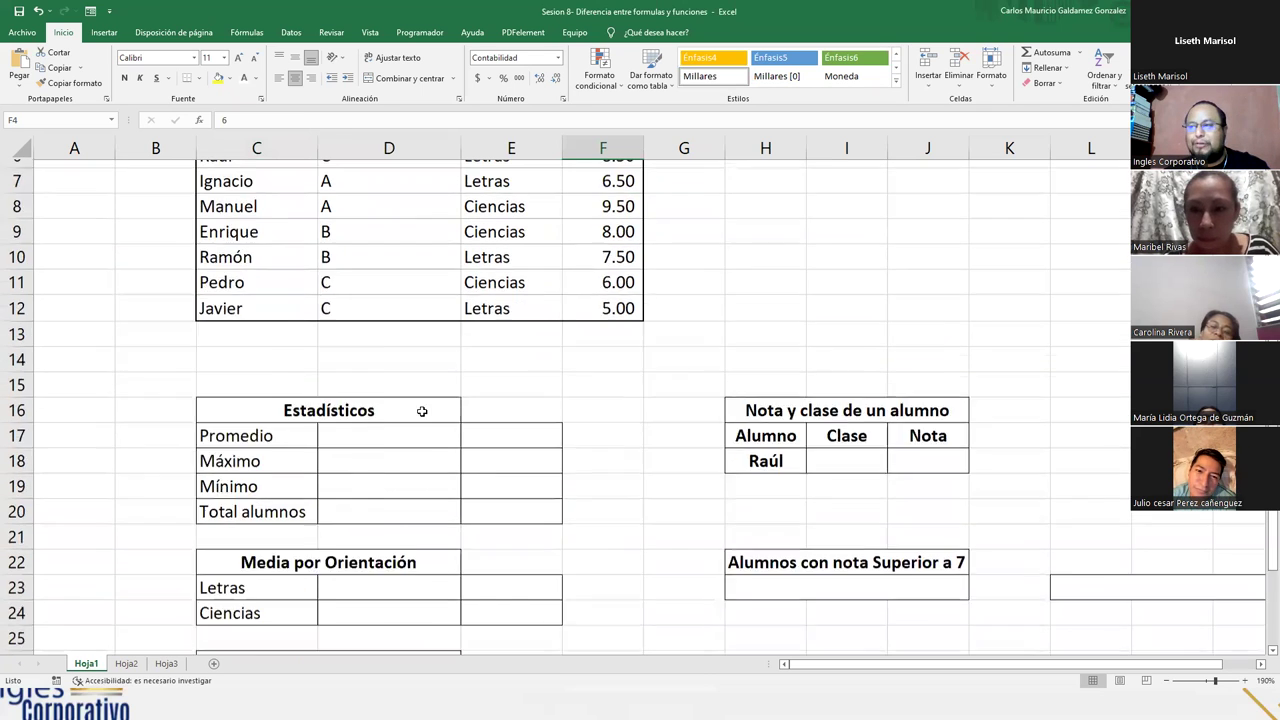
scroll(430, 421, "down", 1)
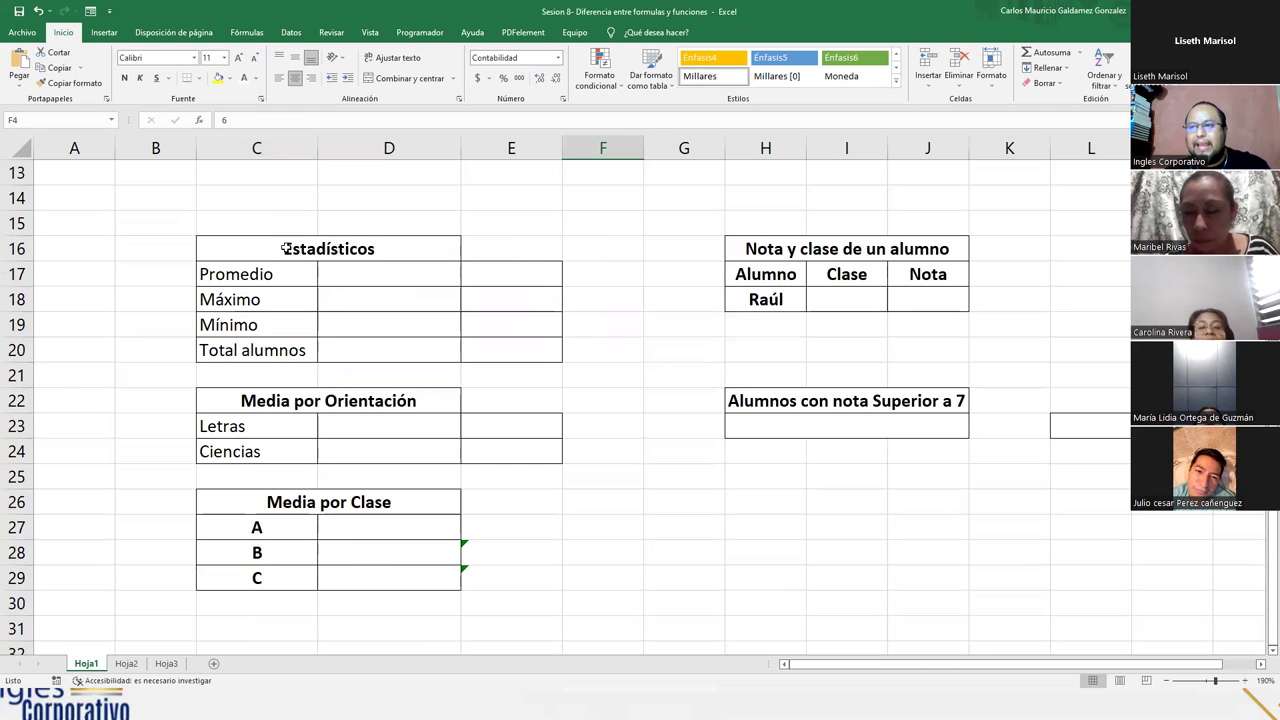
left_click_drag(294, 249, 350, 357)
left_click_drag(262, 407, 277, 577)
left_click_drag(792, 244, 792, 300)
left_click_drag(772, 405, 771, 428)
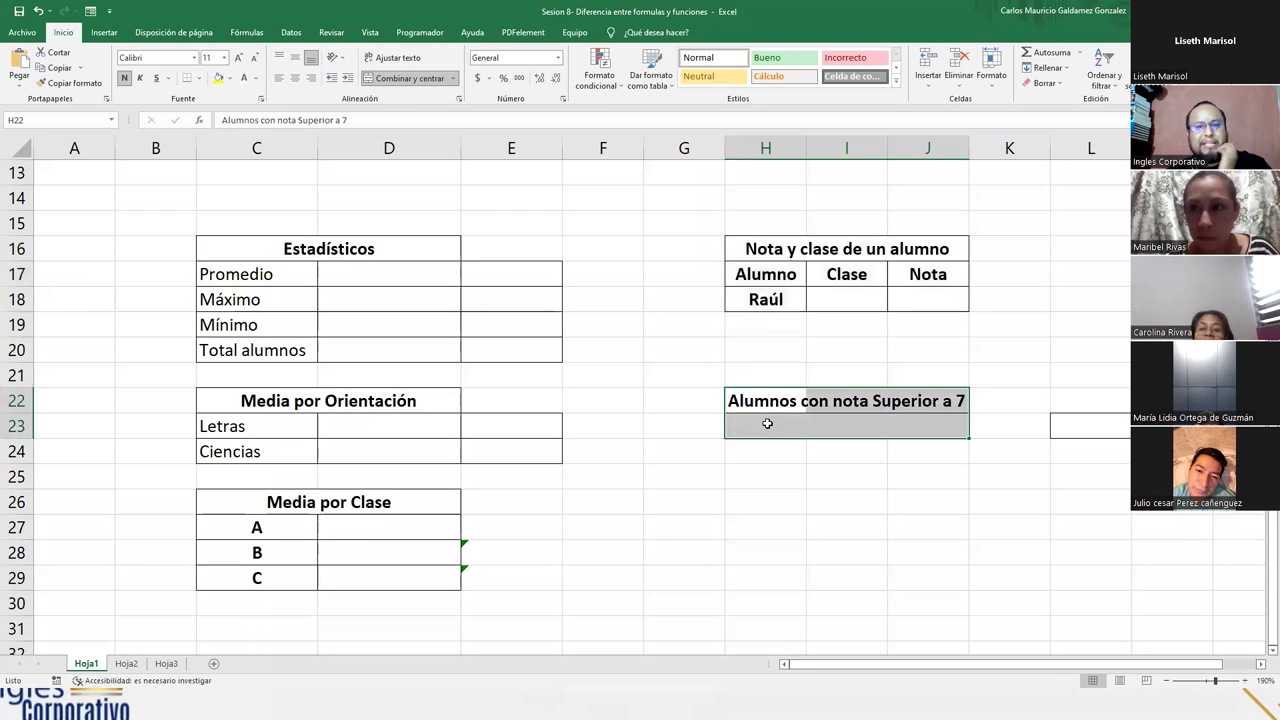
- Examine the Estadísticos table and its Promedio, Máximo, Mínimo and Total alumnos rows
scroll(432, 378, "up", 3)
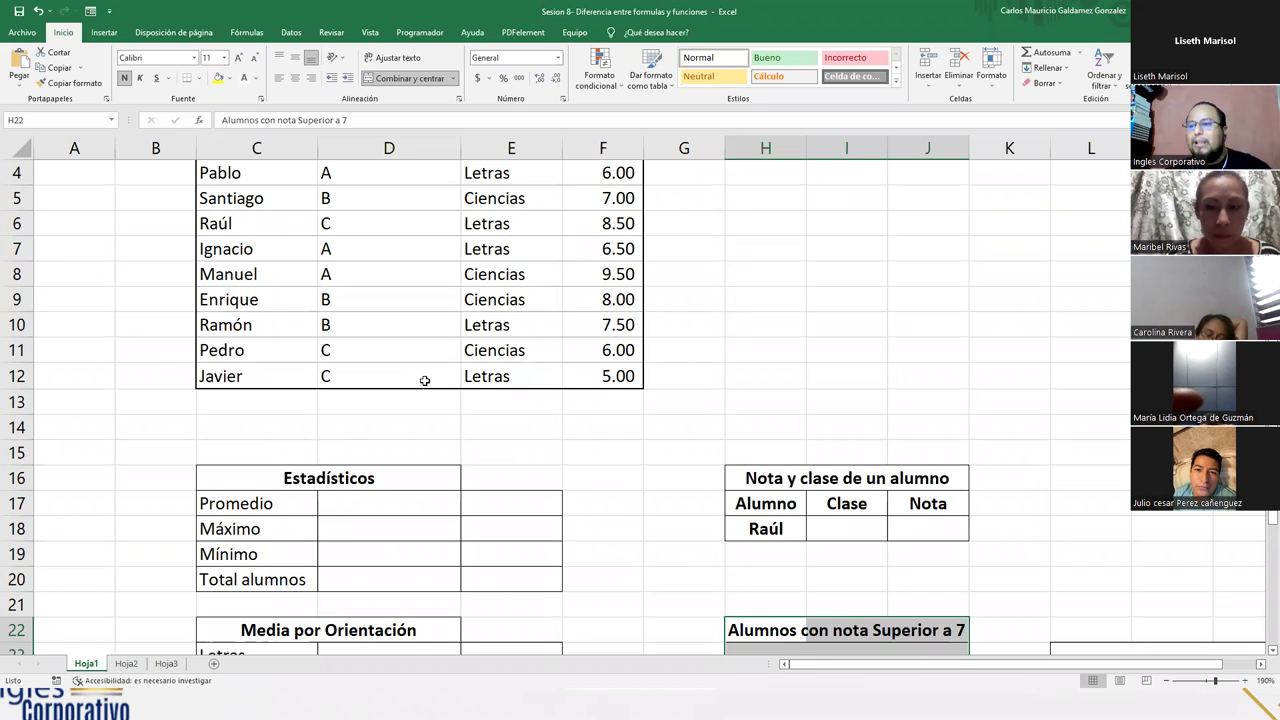
left_click(386, 504)
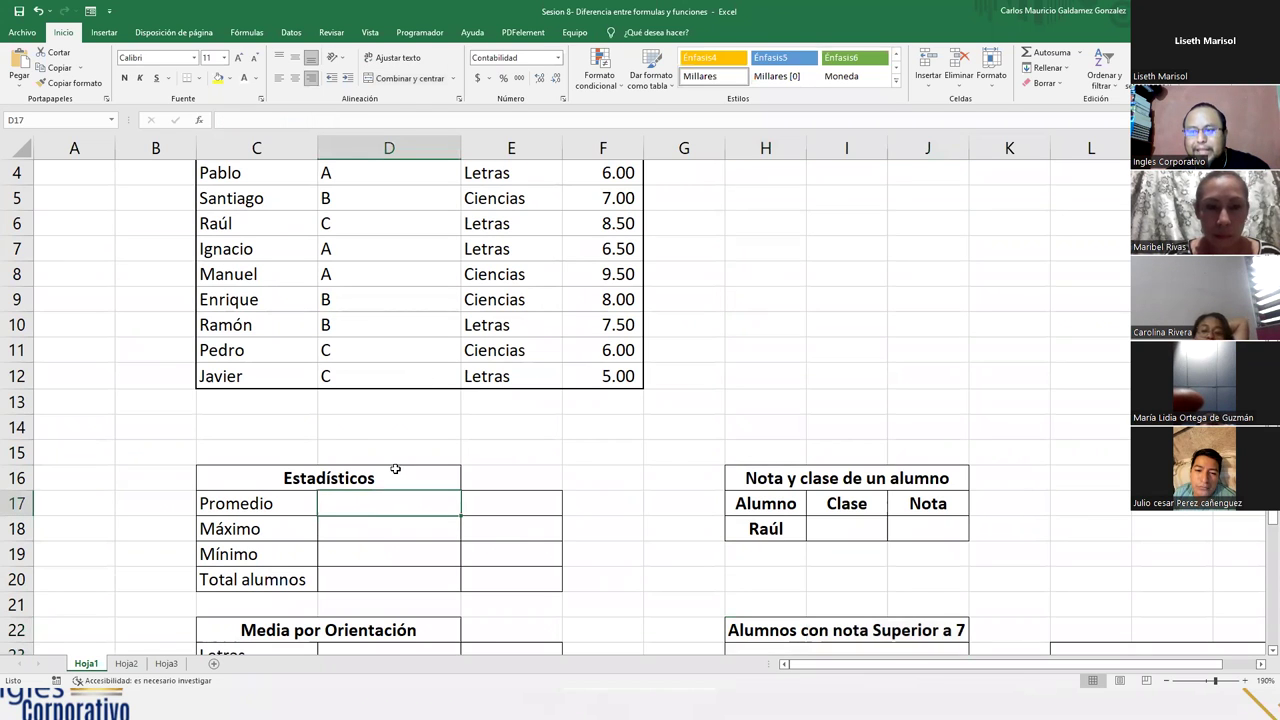
left_click_drag(220, 471, 291, 579)
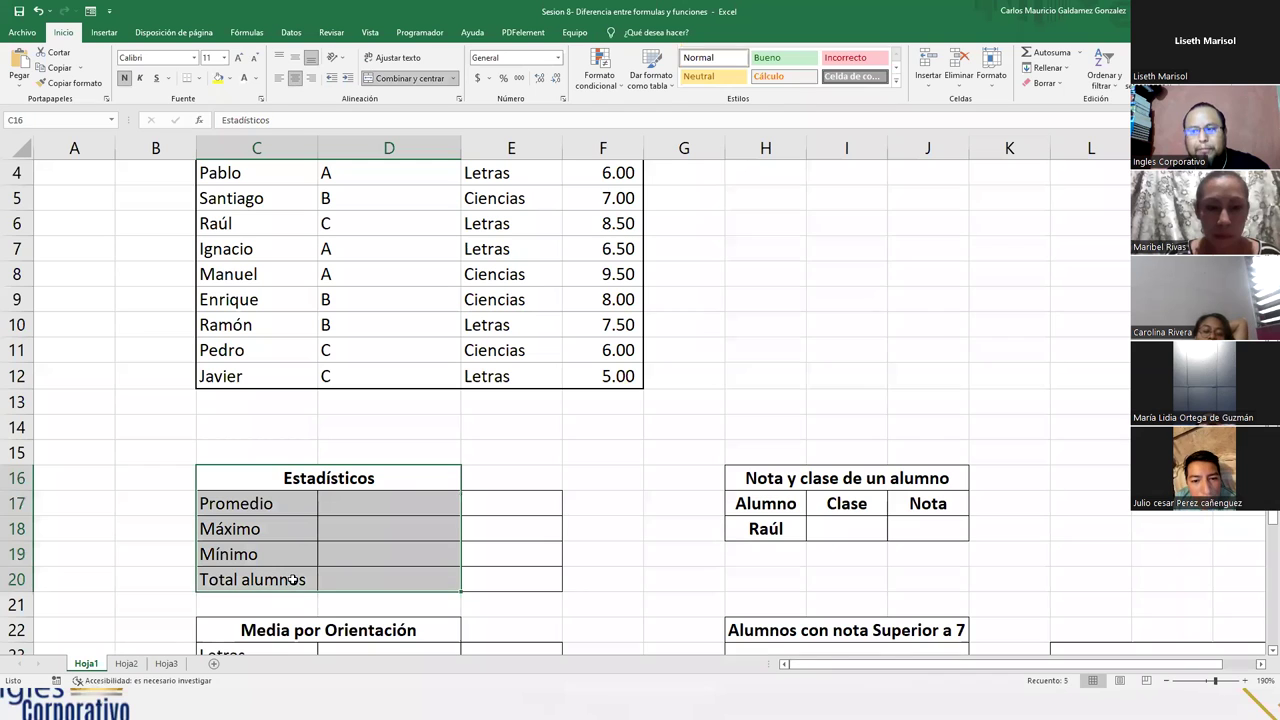
left_click(362, 500)
left_click(204, 503)
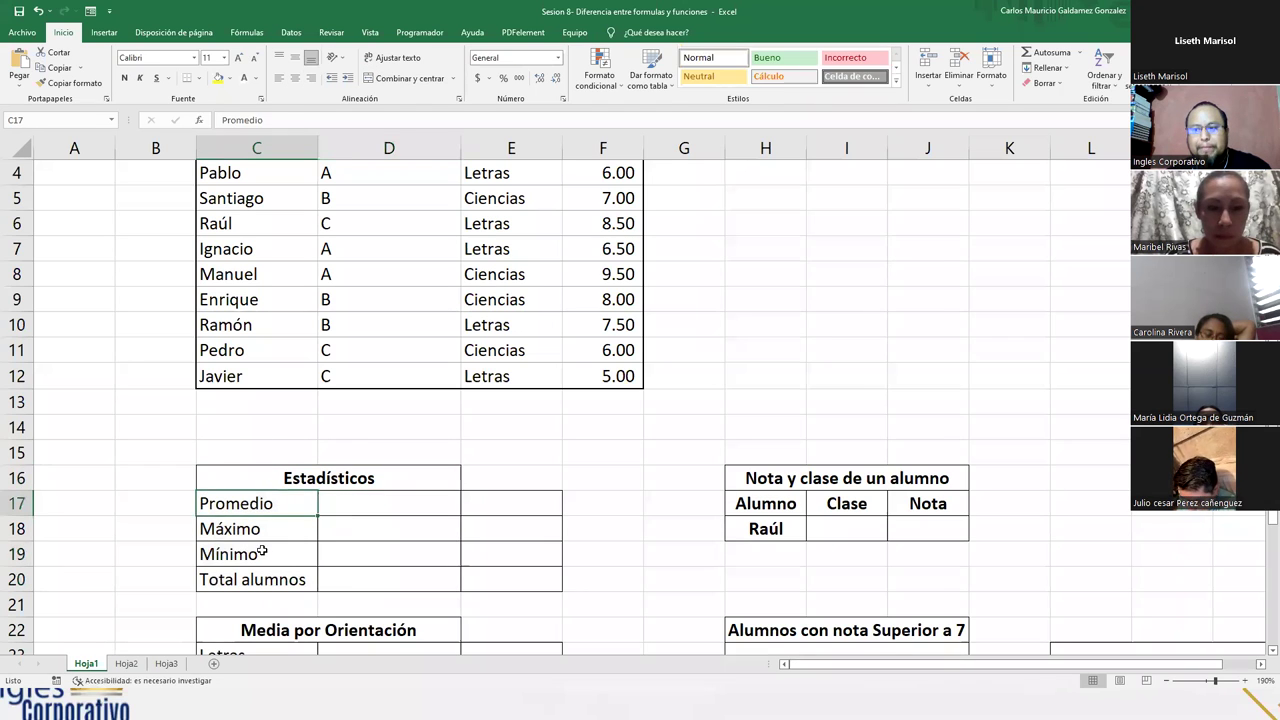
left_click(264, 527)
left_click(278, 554)
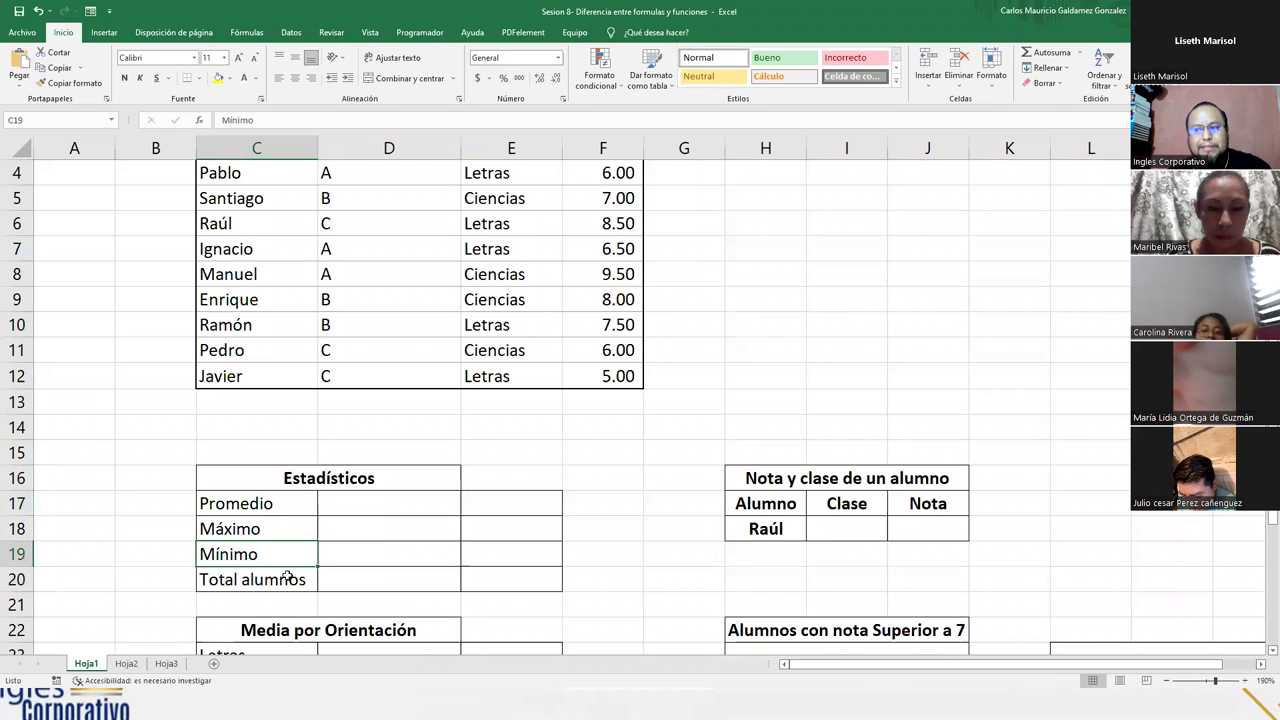
left_click(287, 579)
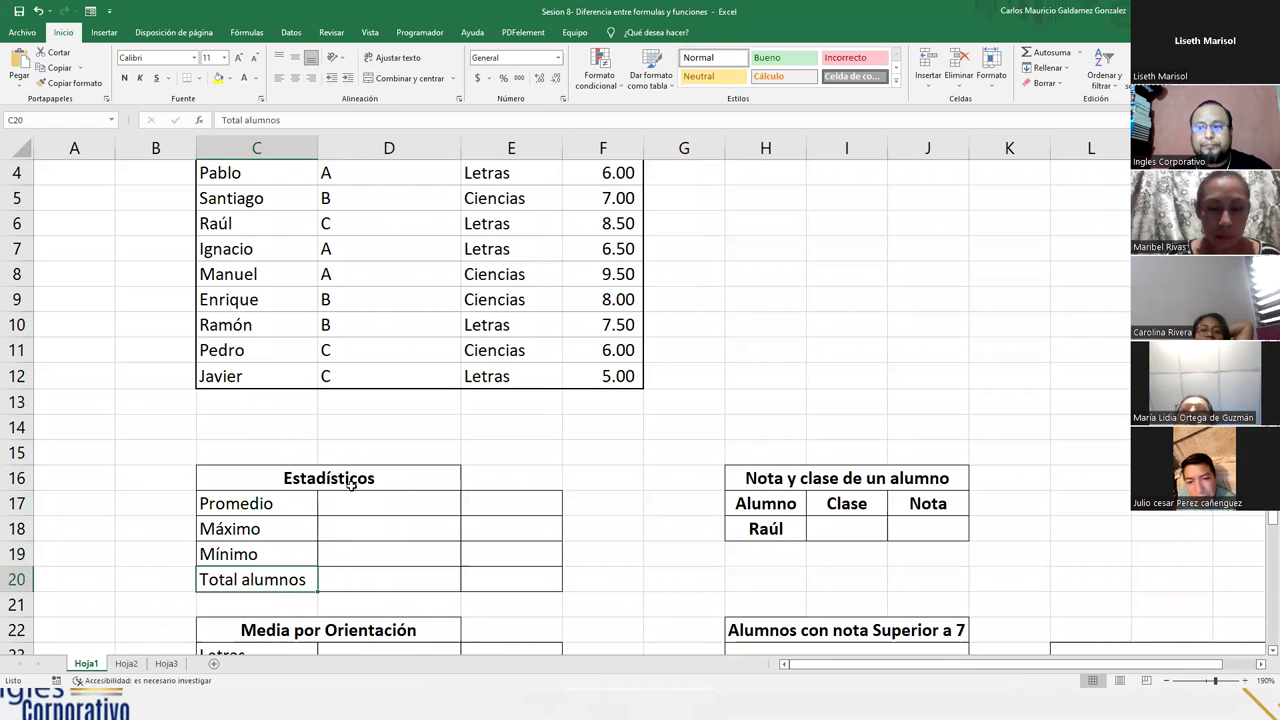
- Begin a PROMEDIO function in cell D17, beside the Promedio label of the Estadísticos table
left_click(389, 505)
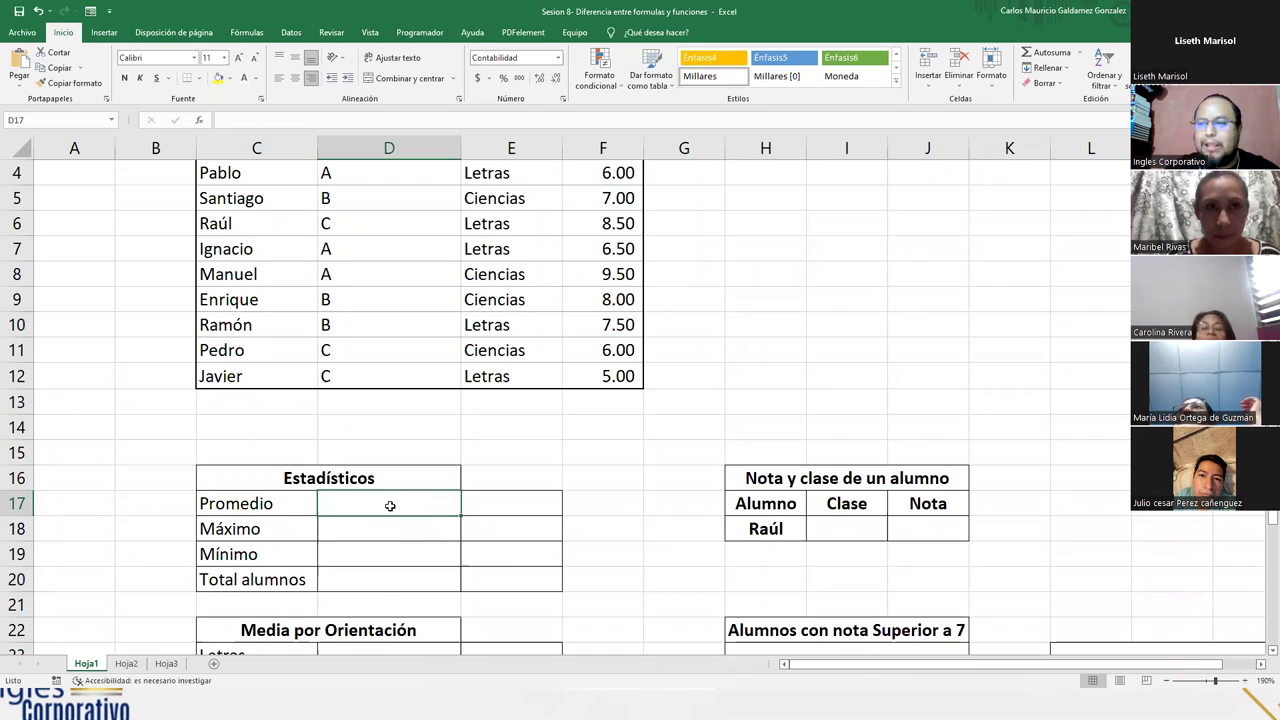
type("=pro")
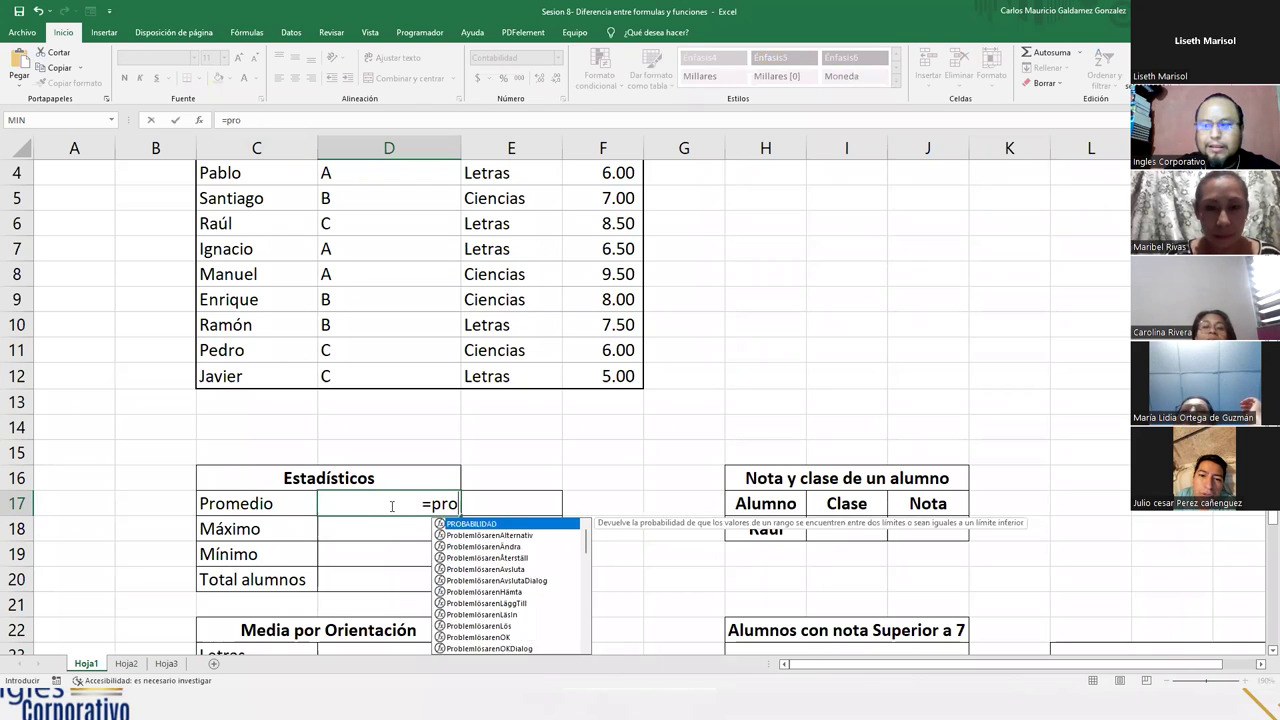
type("med")
key("Tab")
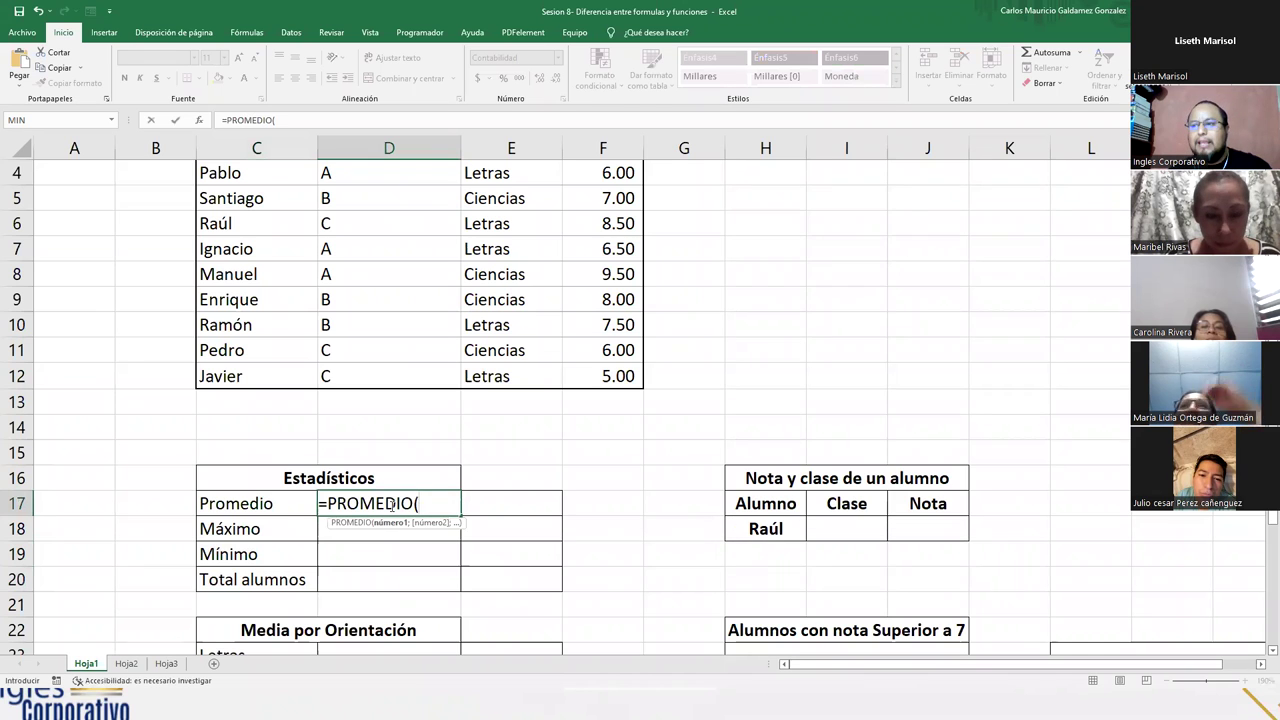
scroll(655, 478, "up", 1)
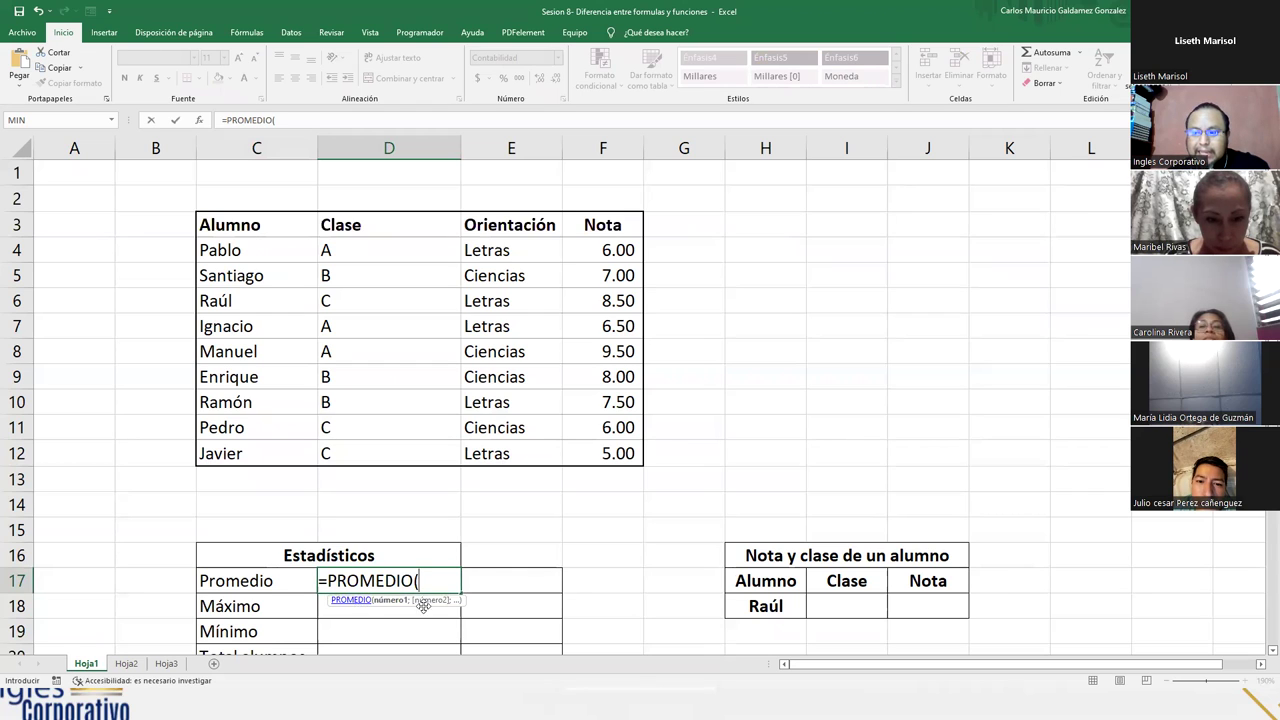
- Open the help article for the PROMEDIO function and read through its description, syntax, remarks and examples
left_click(352, 602)
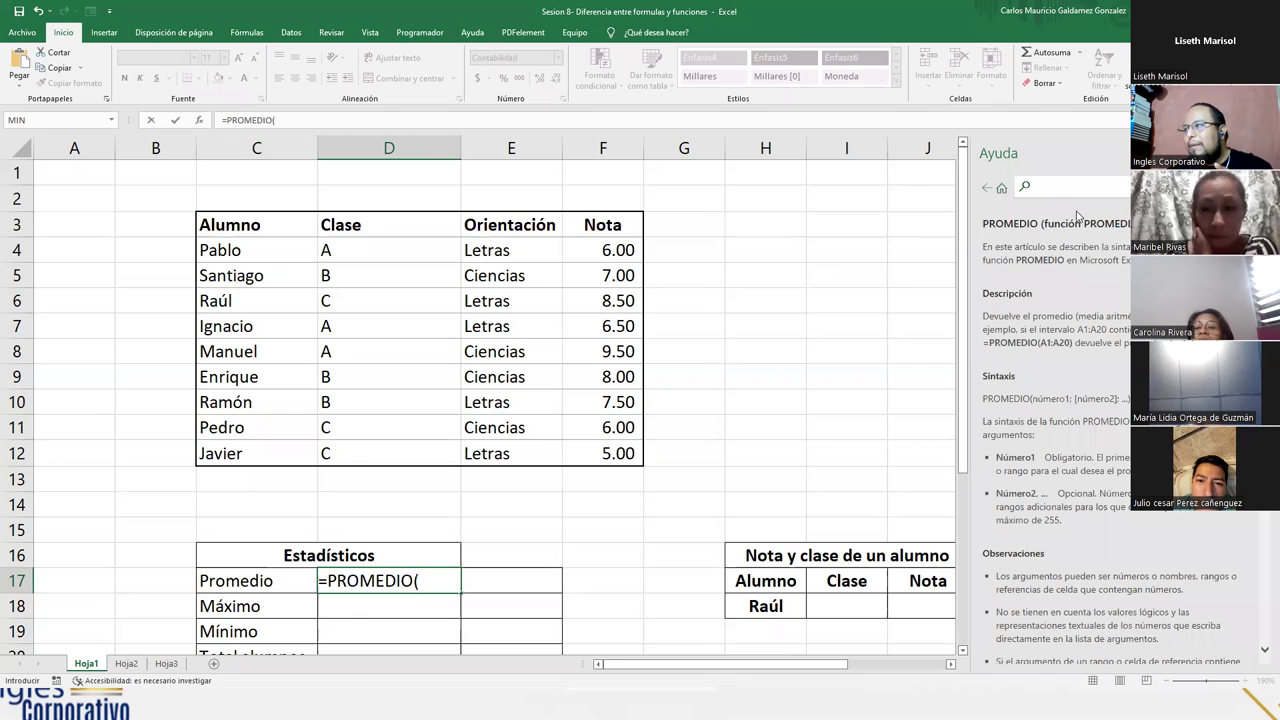
scroll(1054, 408, "down", 10)
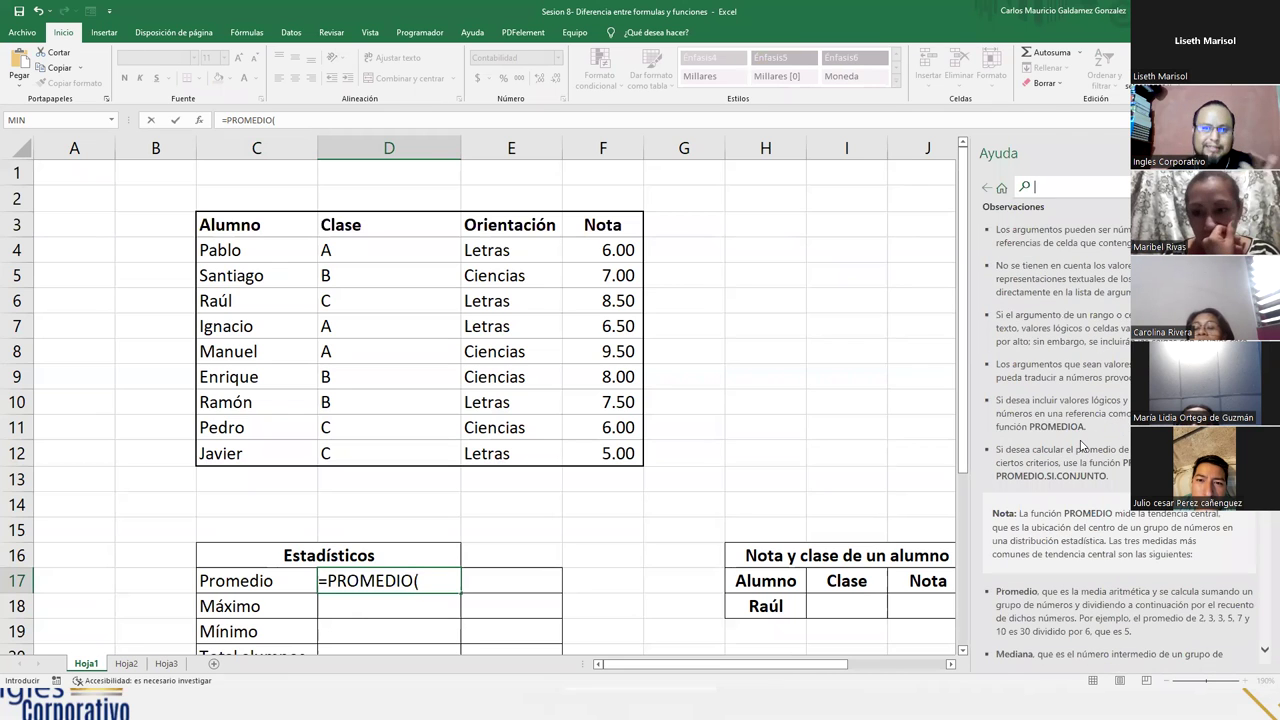
scroll(1091, 449, "down", 15)
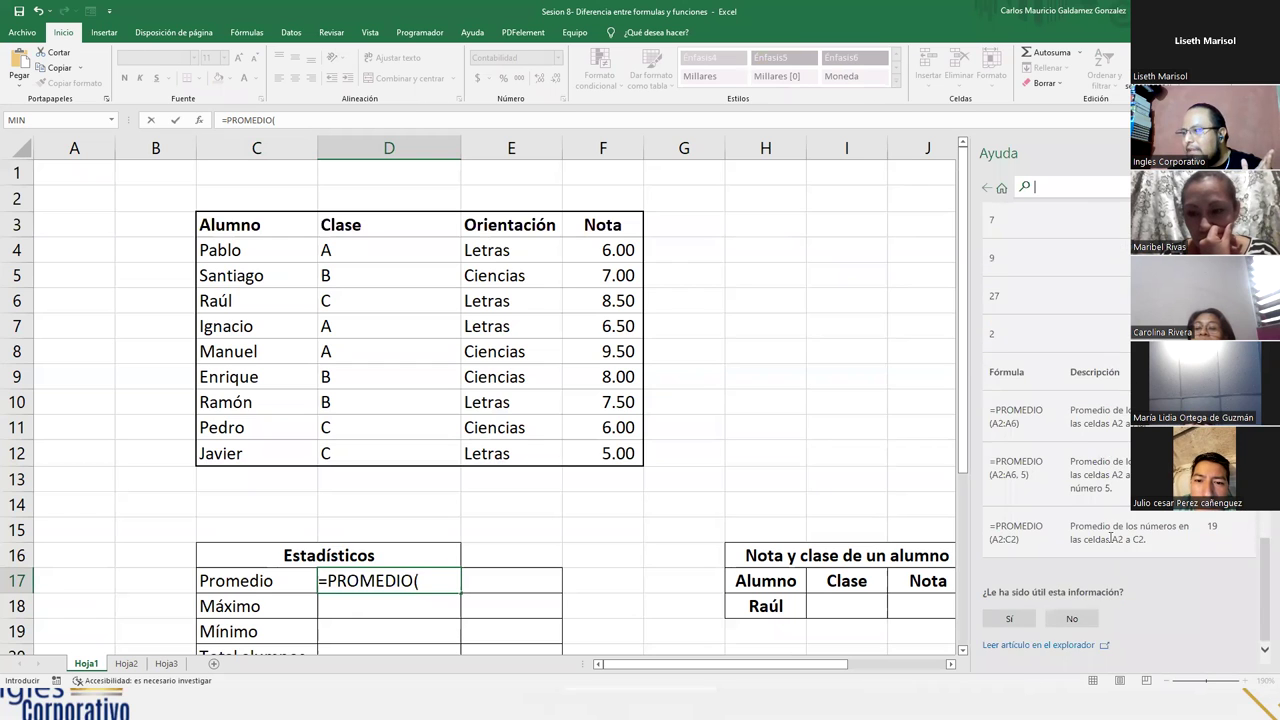
scroll(1108, 560, "up", 15)
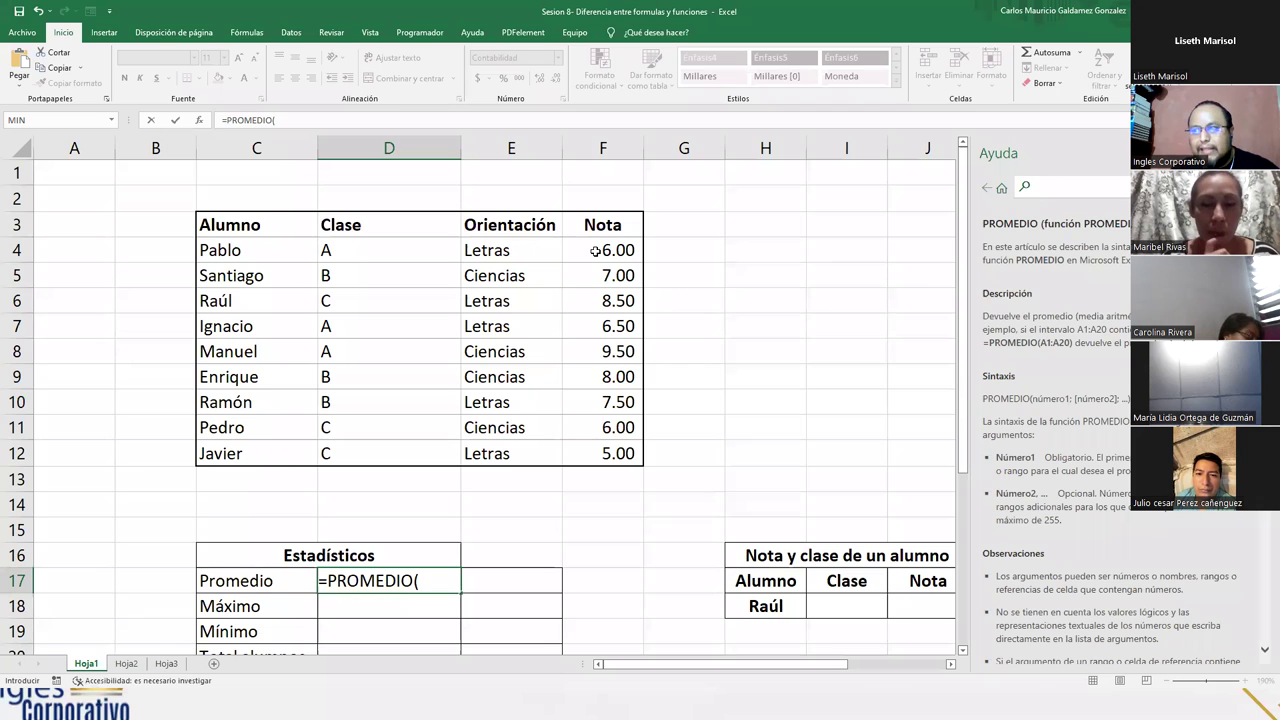
- Complete the D17 formula as =PROMEDIO(F4:F12) to average the Nota column, and check its referenced range
left_click_drag(595, 251, 607, 455)
type(")")
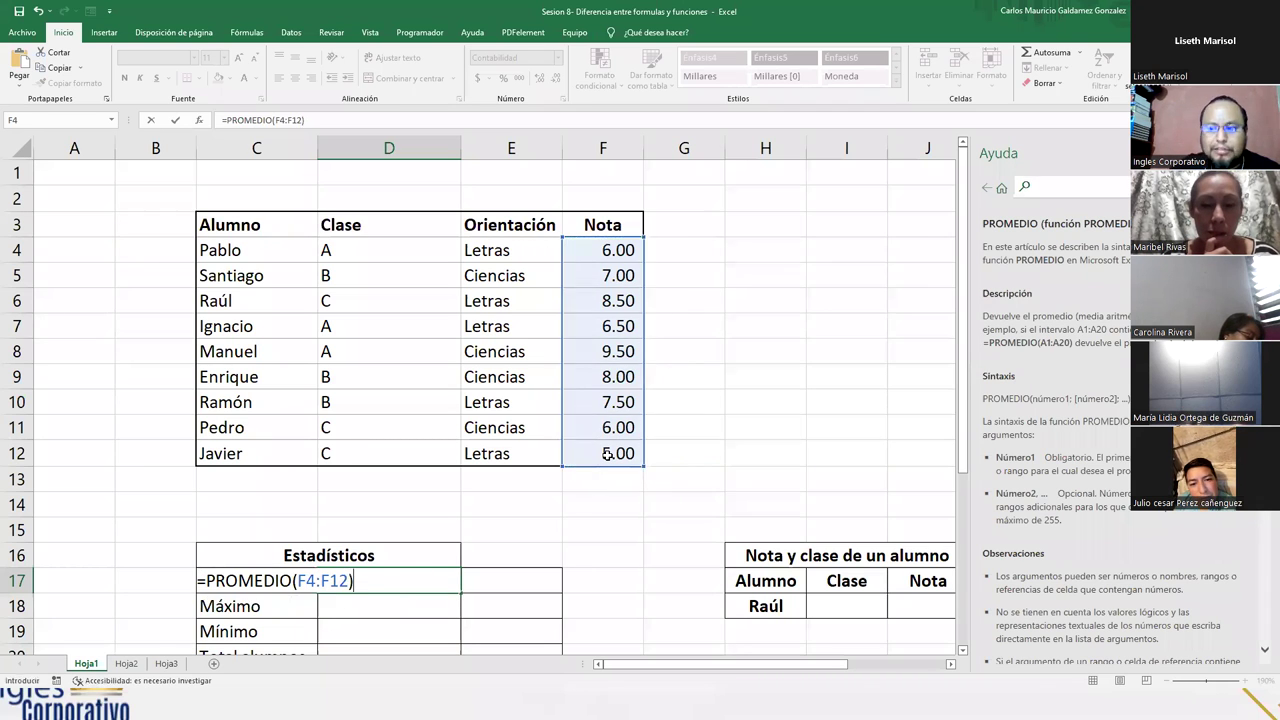
key("ctrl+Return")
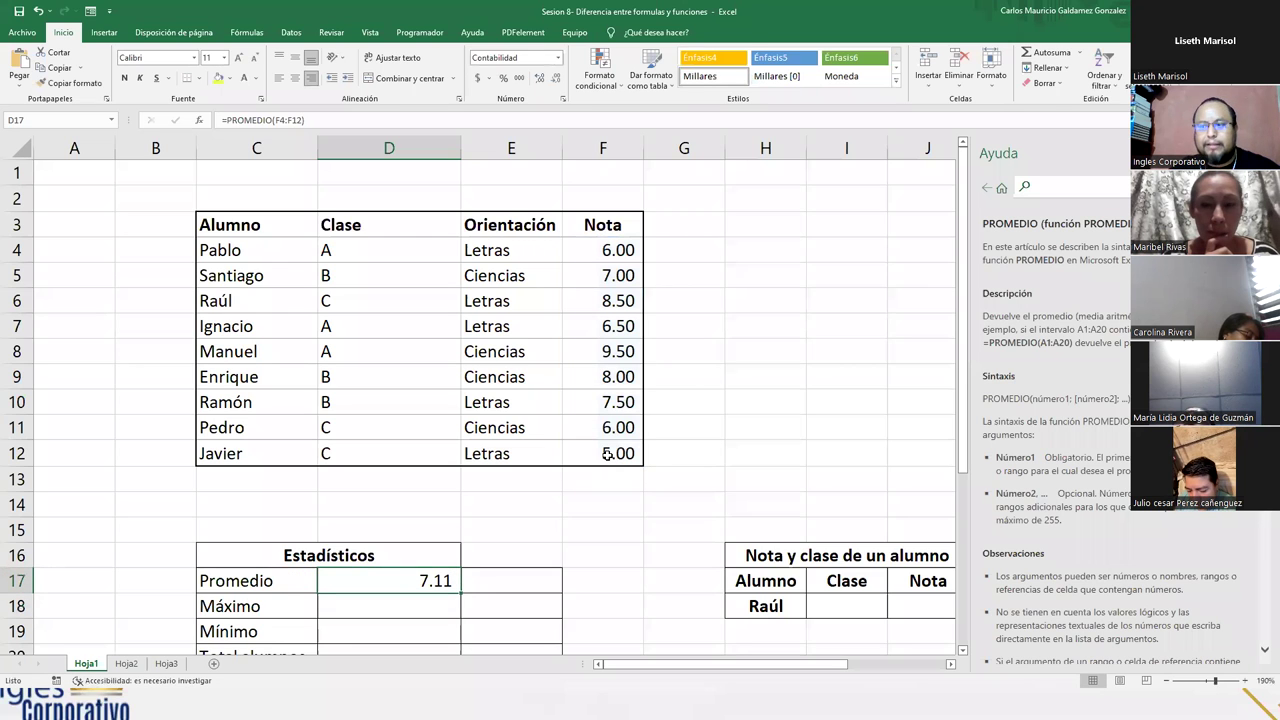
key("F2")
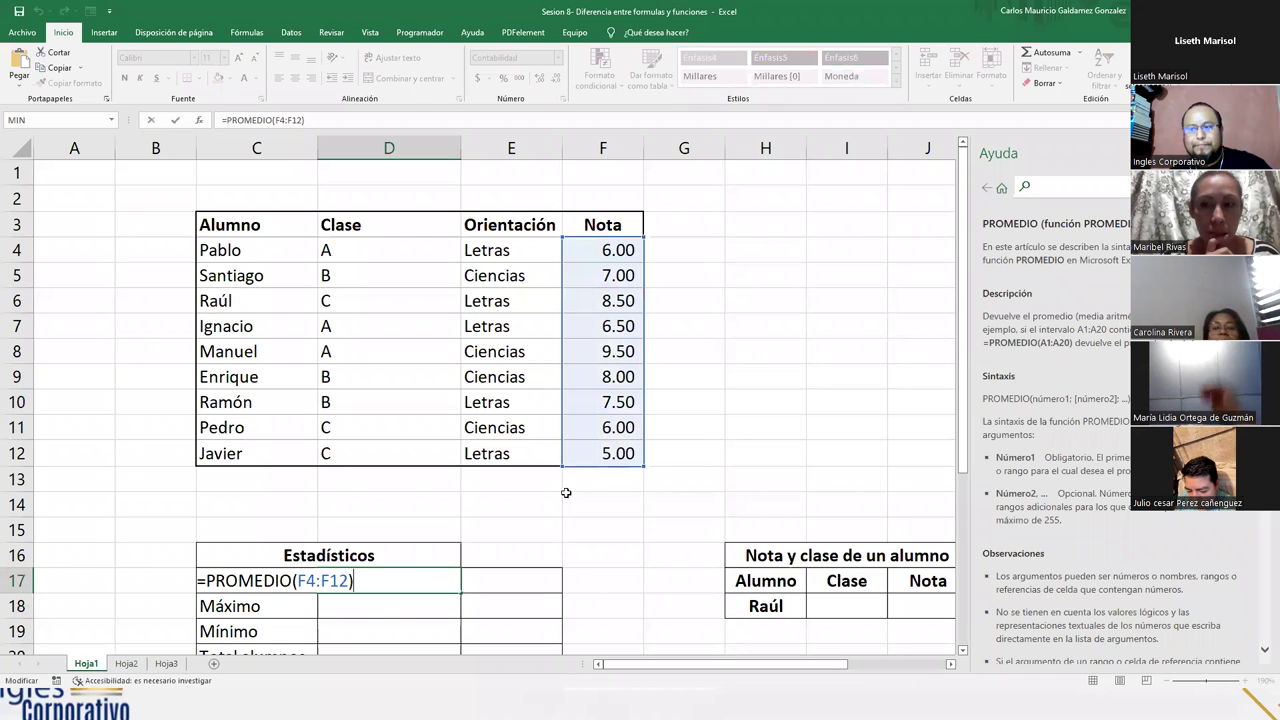
key("Escape")
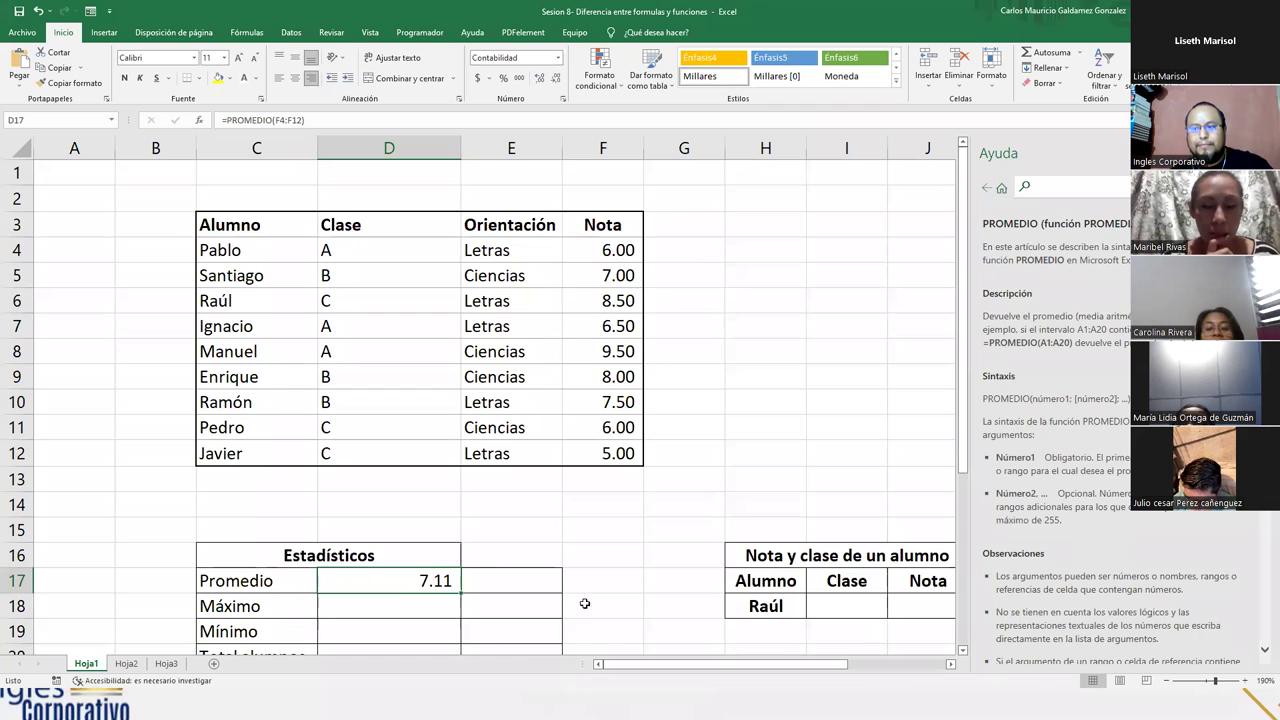
- Reveal the hidden reference result in cell E17, beside the Promedio value, by setting its font colour to red
scroll(590, 566, "down", 1)
left_click_drag(484, 503, 511, 548)
left_click(520, 505)
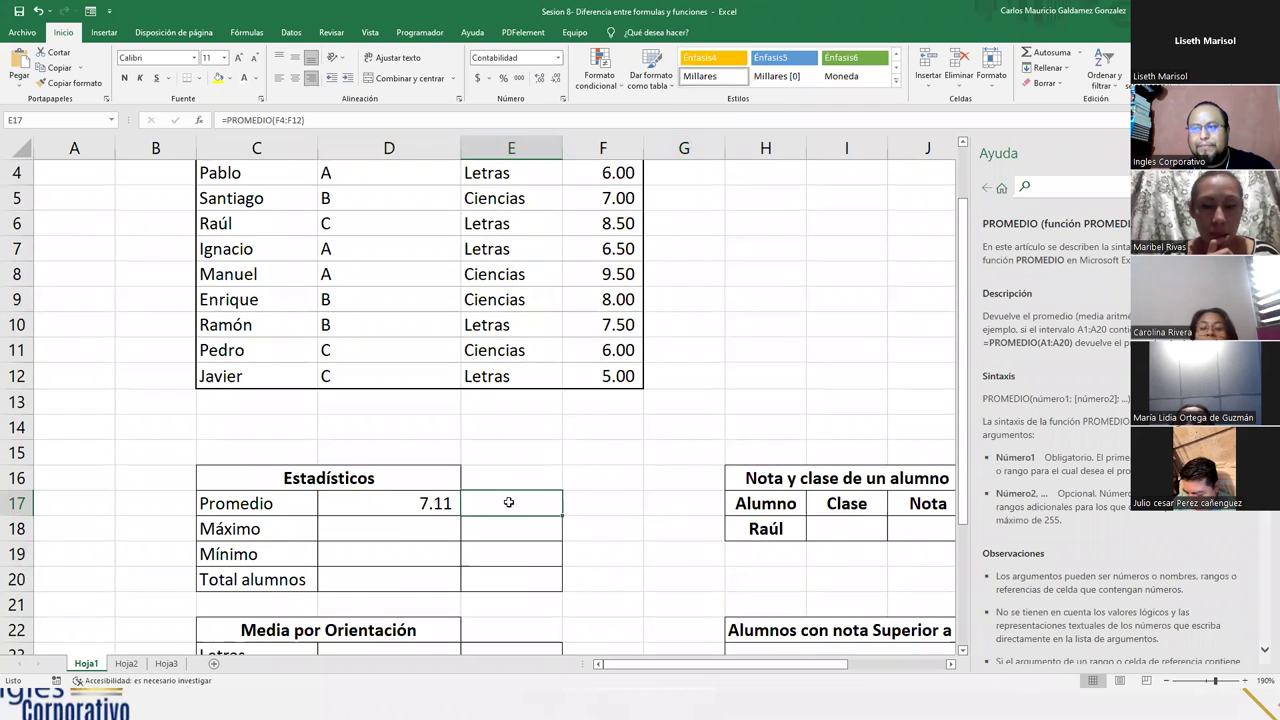
left_click(256, 78)
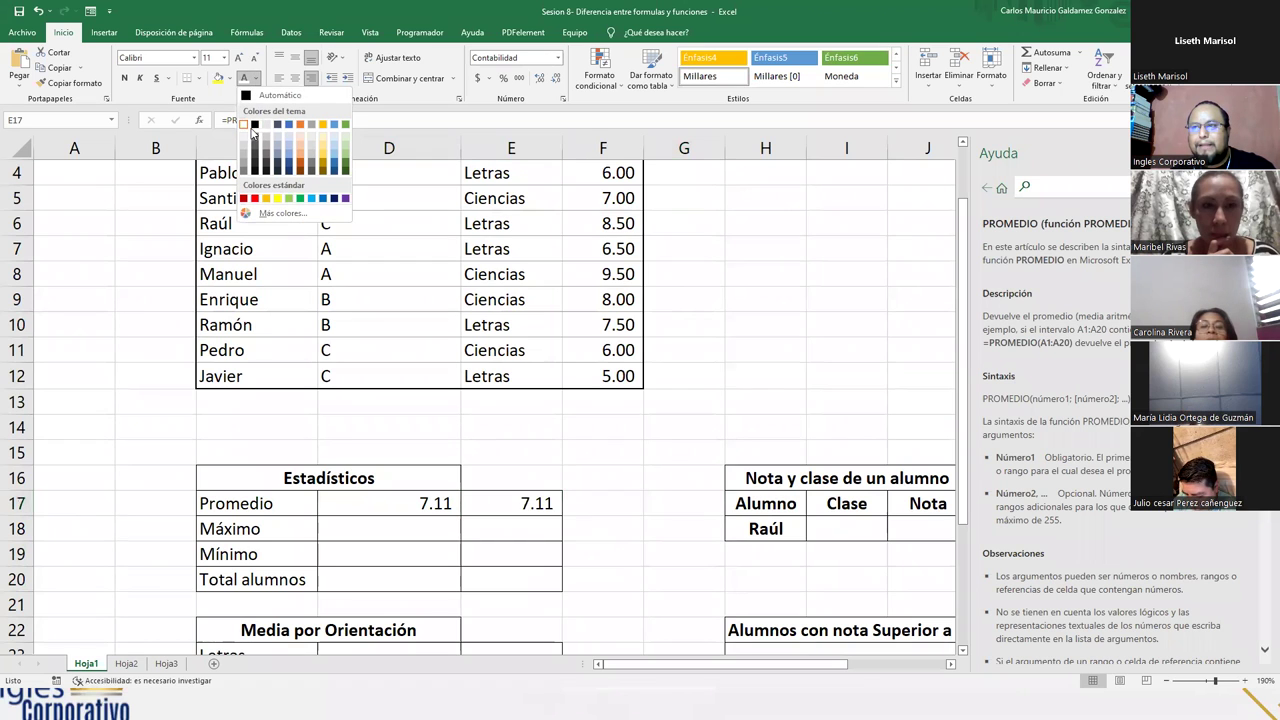
left_click(255, 197)
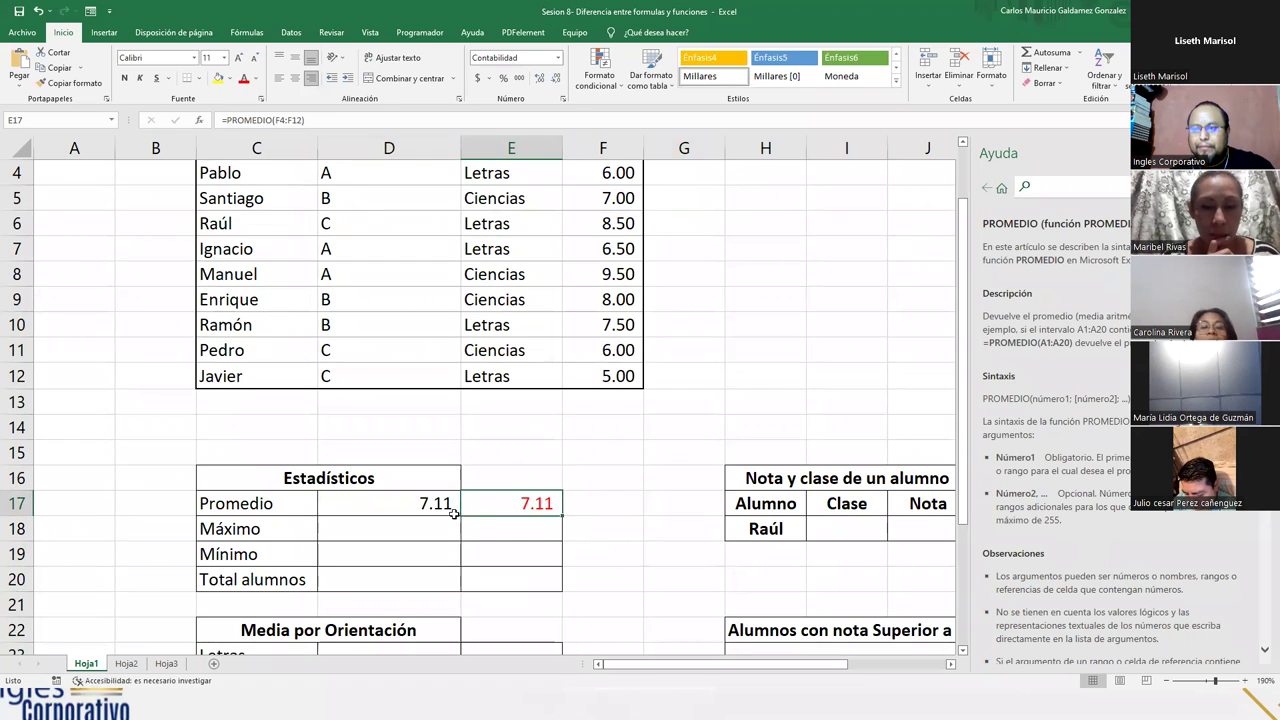
- Inspect the whole PROMEDIO formula in cell D17 and the range it references
left_click(400, 506)
double_click(400, 508)
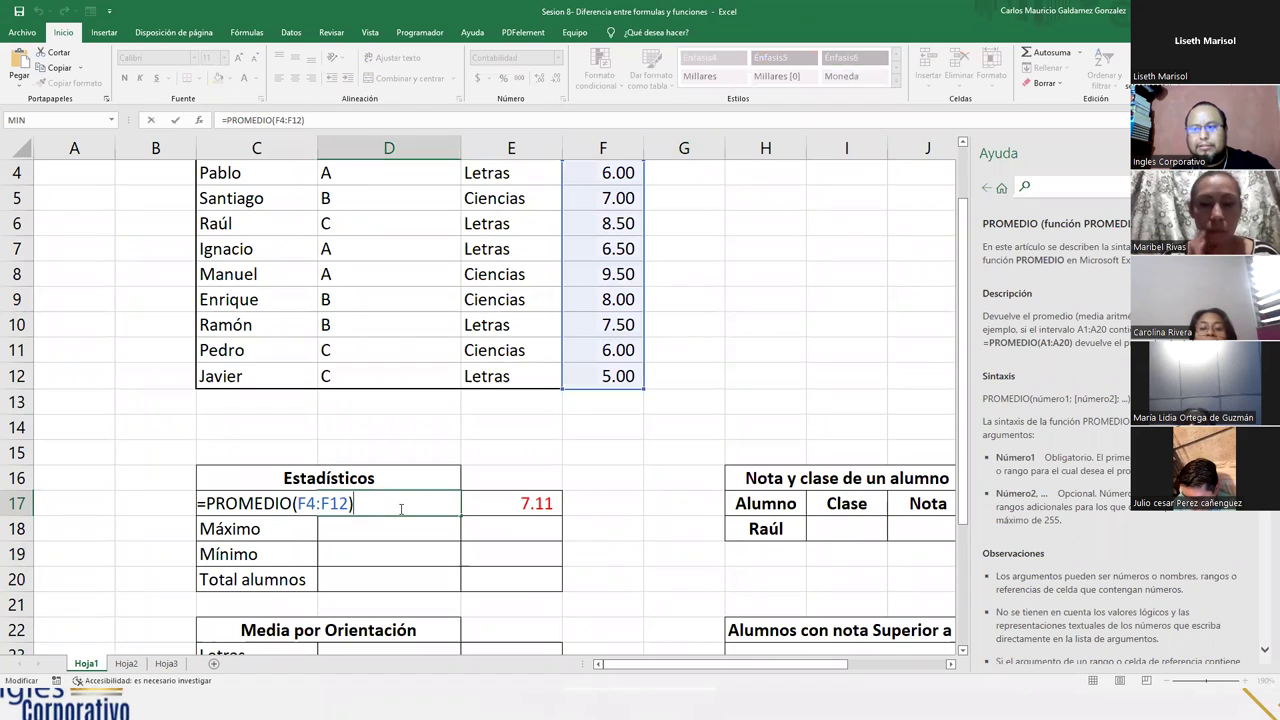
left_click_drag(368, 512, 178, 494)
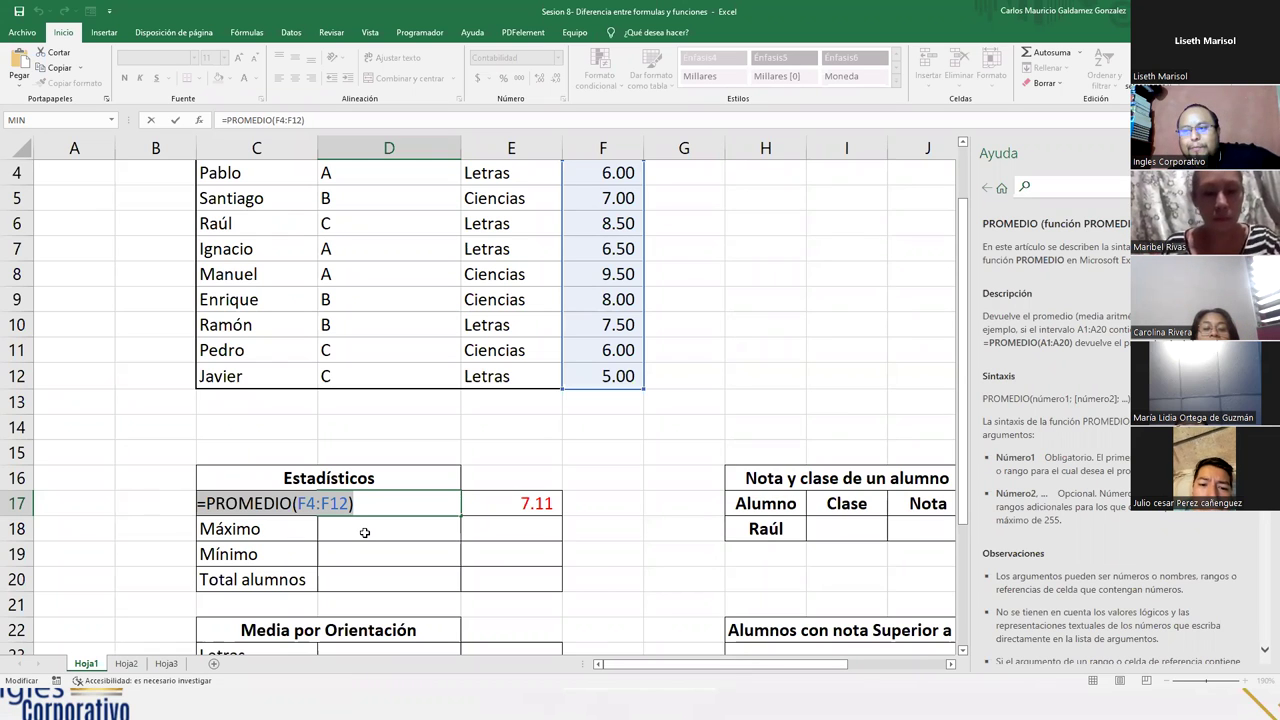
- Reveal the hidden reference results for Máximo and Mínimo in E18:E19 by applying the red font colour
left_click_drag(365, 532, 360, 548)
left_click_drag(512, 526, 508, 549)
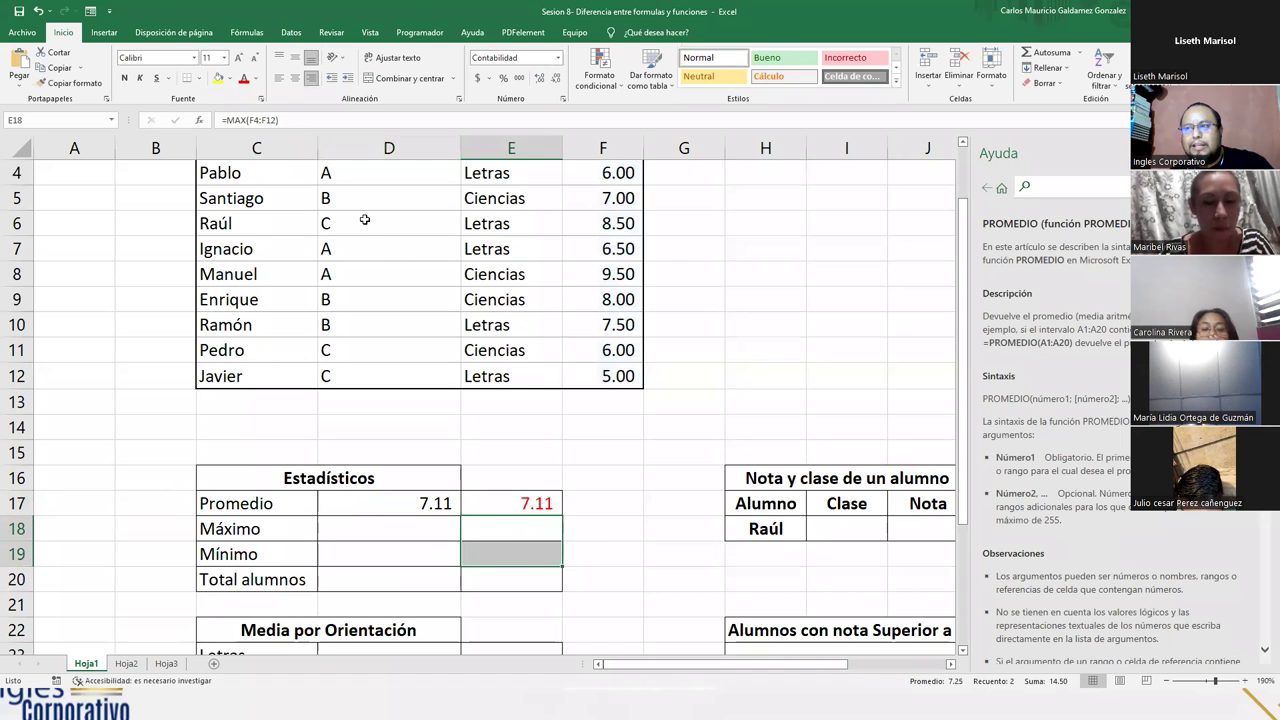
left_click(243, 78)
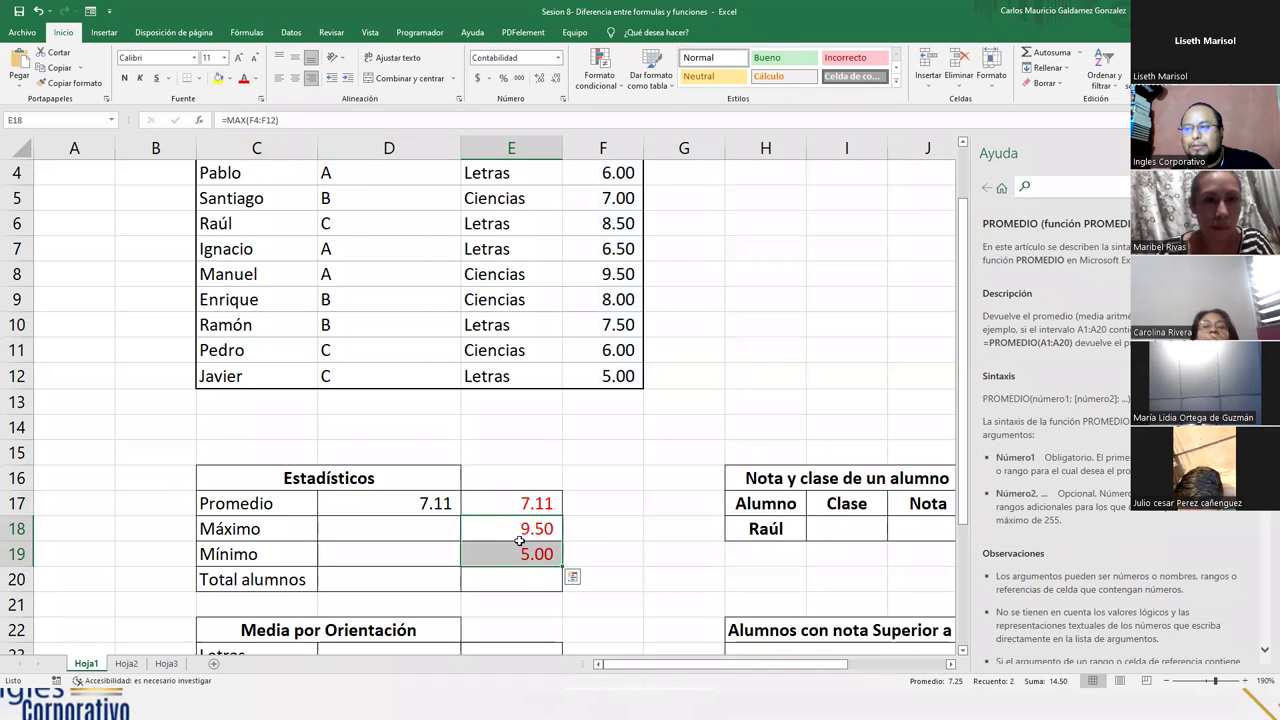
- Begin a MAX function in cell D18, beside the Máximo label, and open the function's help article
left_click(404, 533)
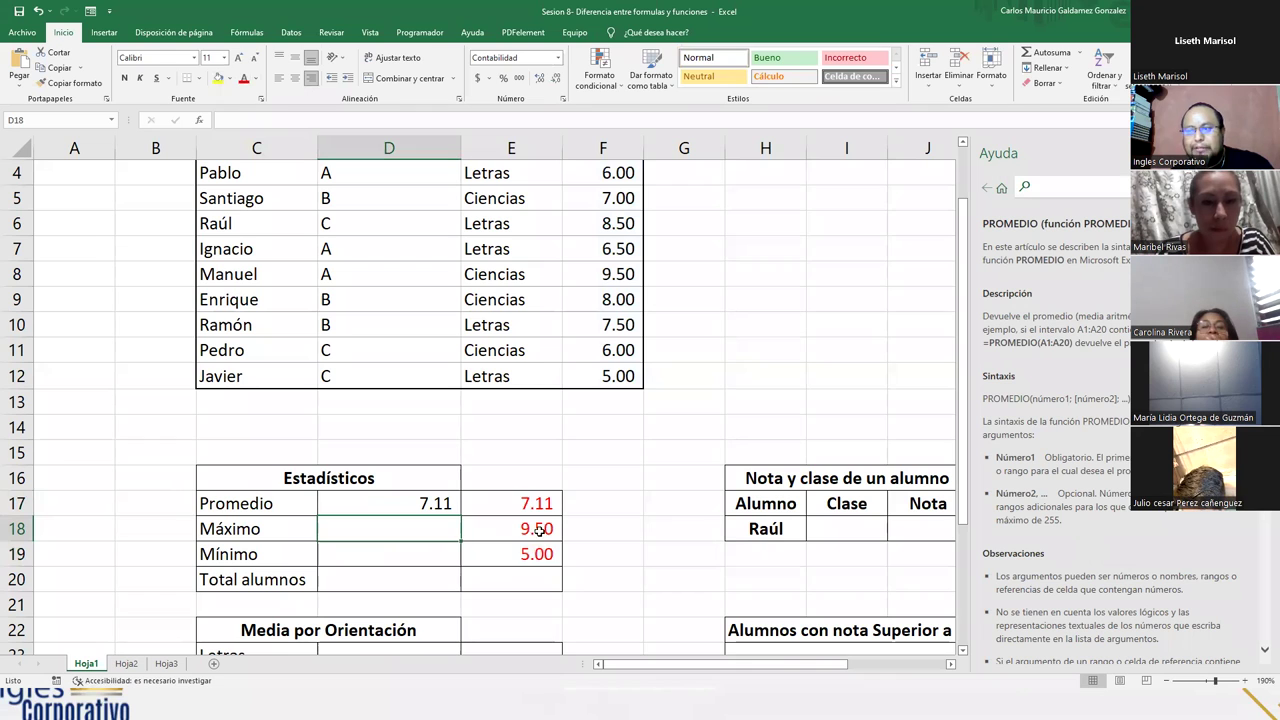
left_click(426, 555)
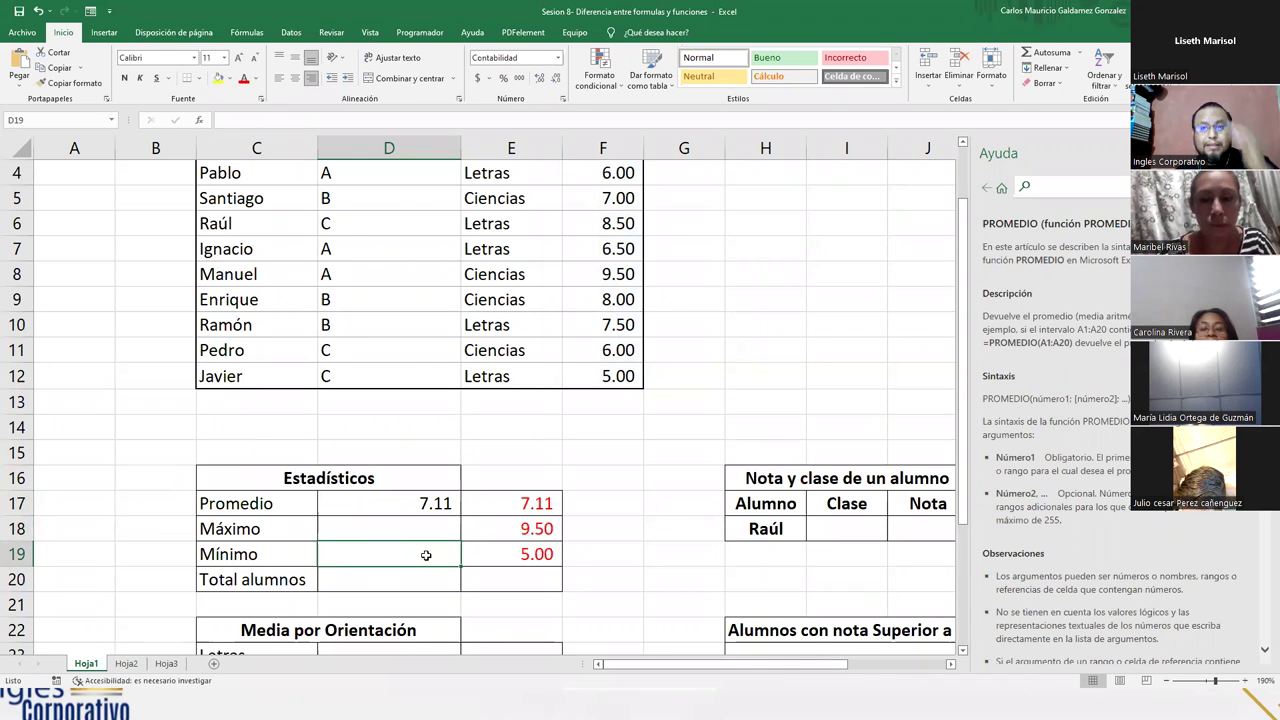
key("Up")
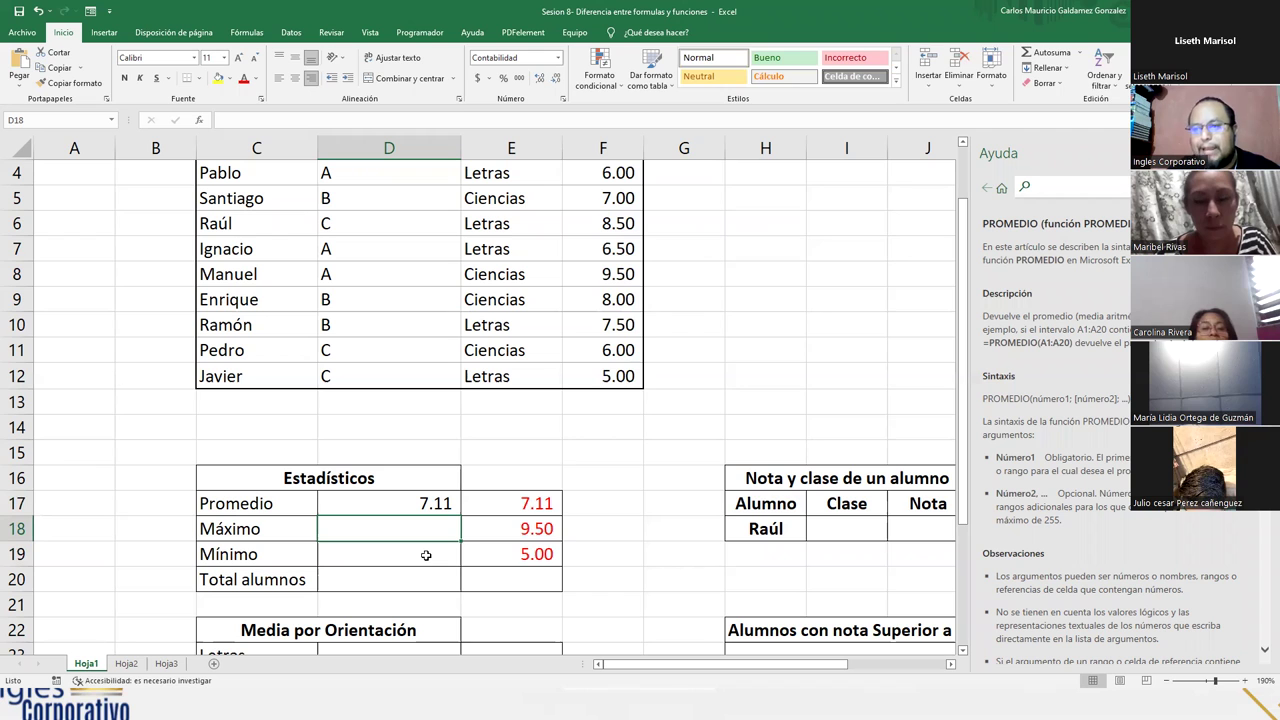
type("=")
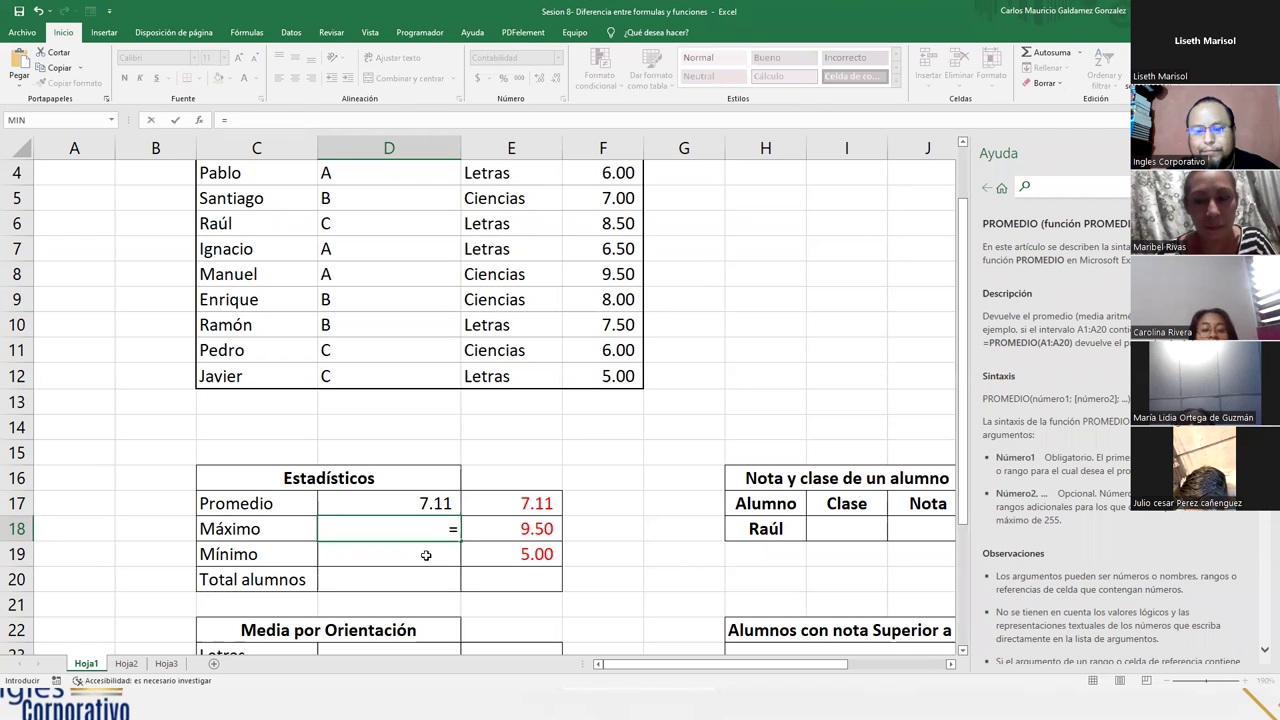
type("max")
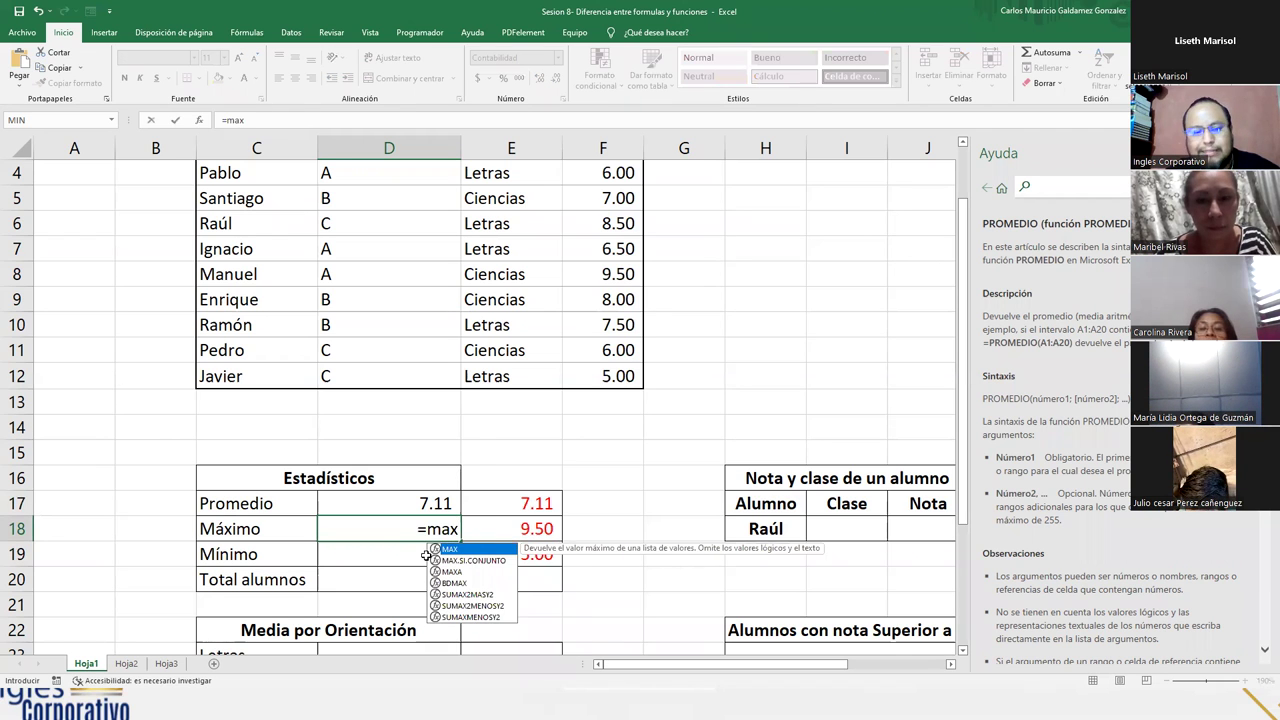
key("Tab")
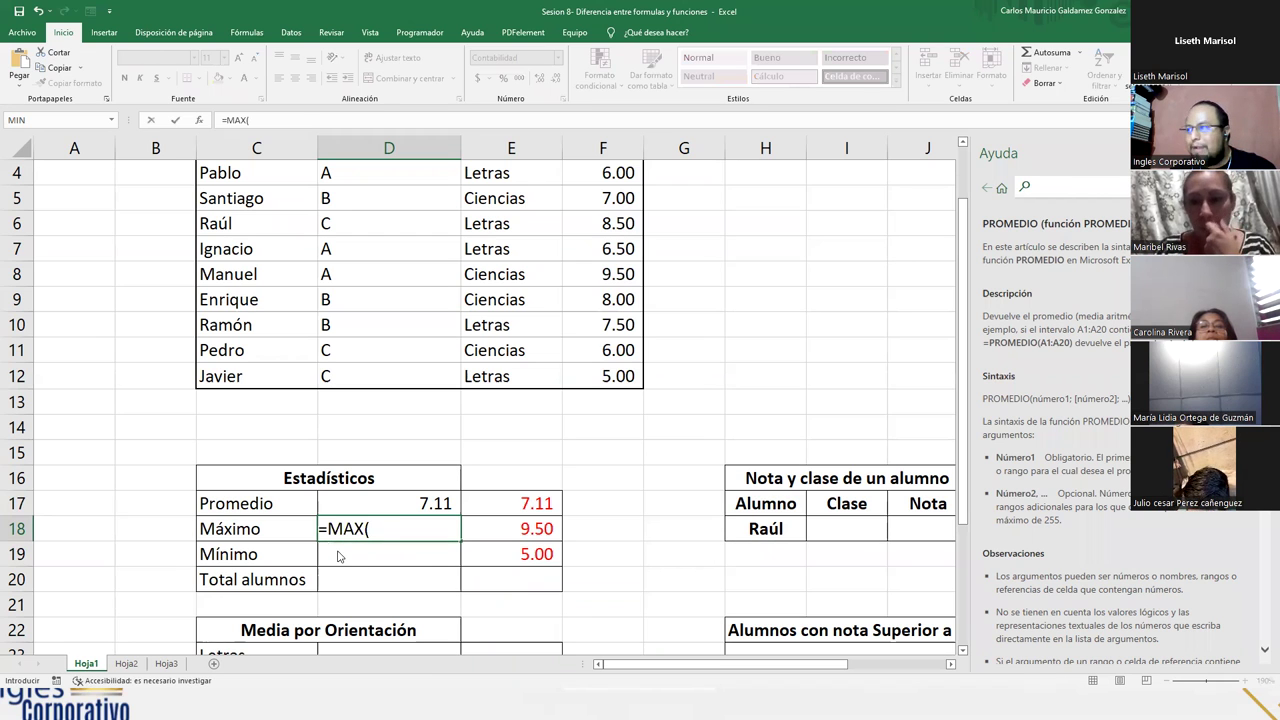
key("F1")
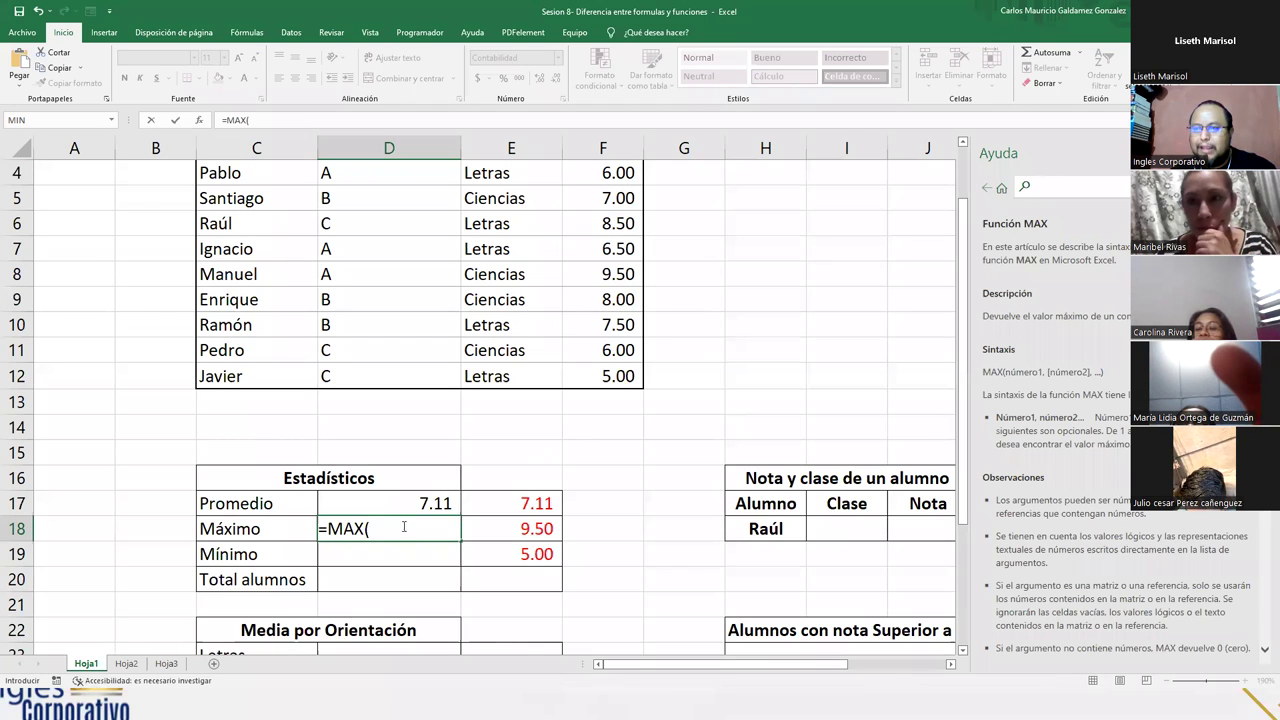
- Complete the D18 formula as =MAX(F4:F12) to get the highest grade in the Nota column
left_click(603, 175)
left_click_drag(603, 176, 612, 376)
type(")")
key("ctrl+Return")
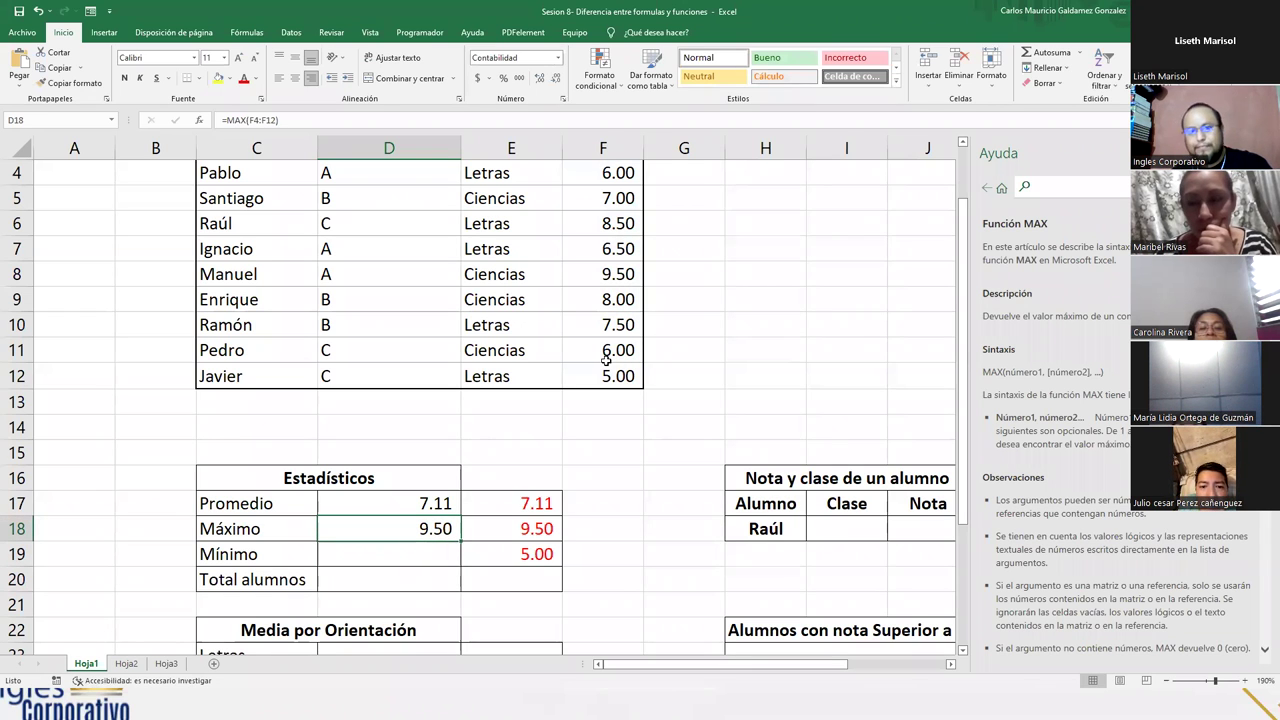
- Enter =MIN(F4:F12) in cell D19, beside the Mínimo label, consulting the MIN help article before choosing the range
left_click(401, 549)
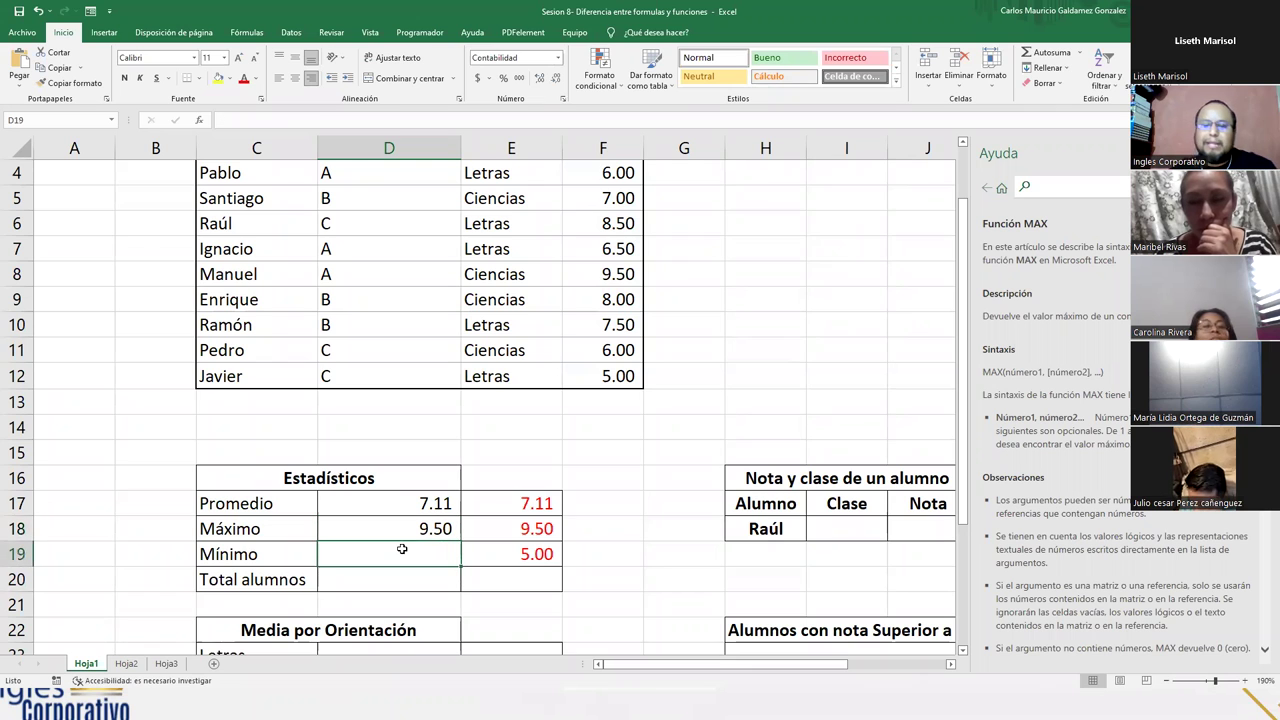
type("=min")
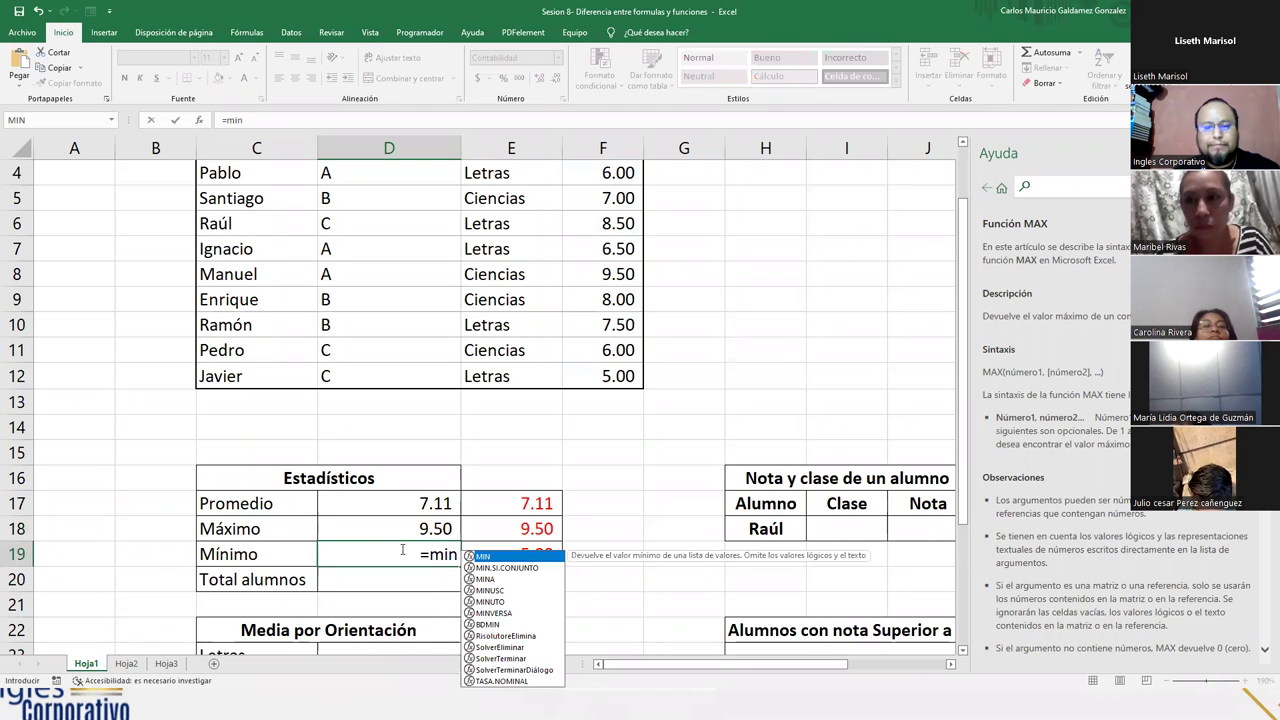
key("Tab")
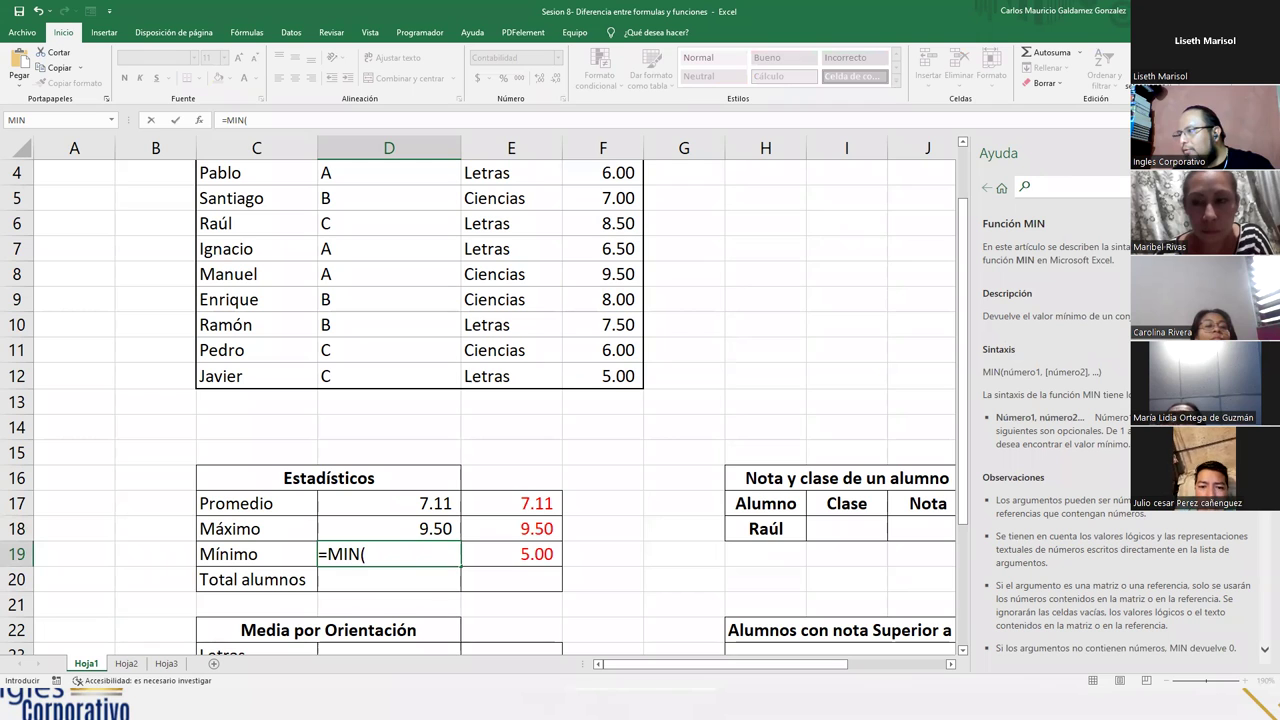
left_click(416, 555)
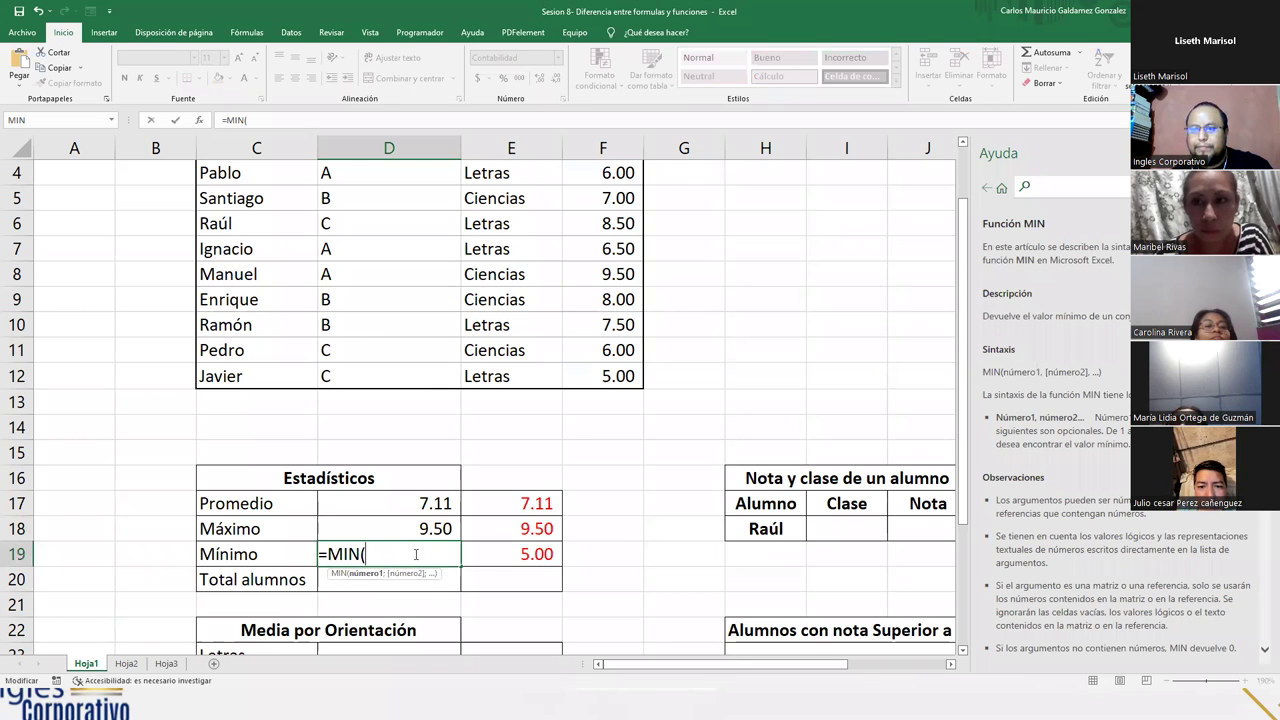
left_click_drag(598, 175, 620, 366)
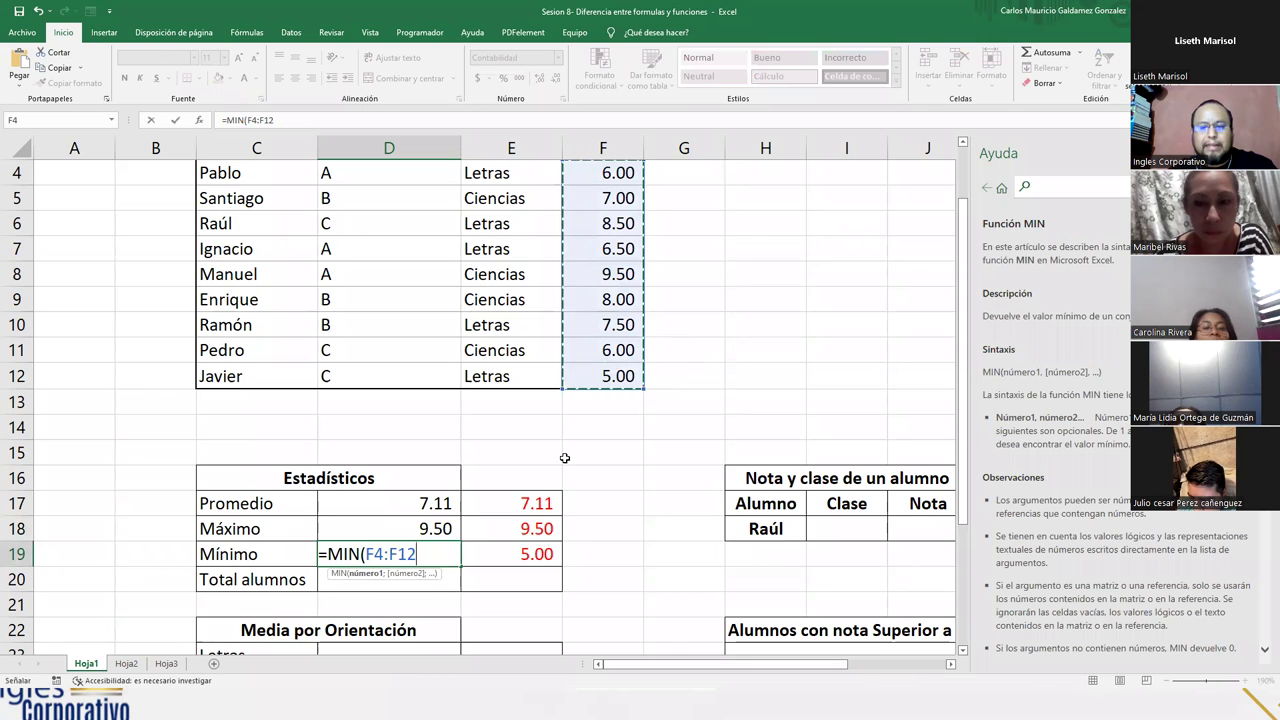
type(")")
key("Return")
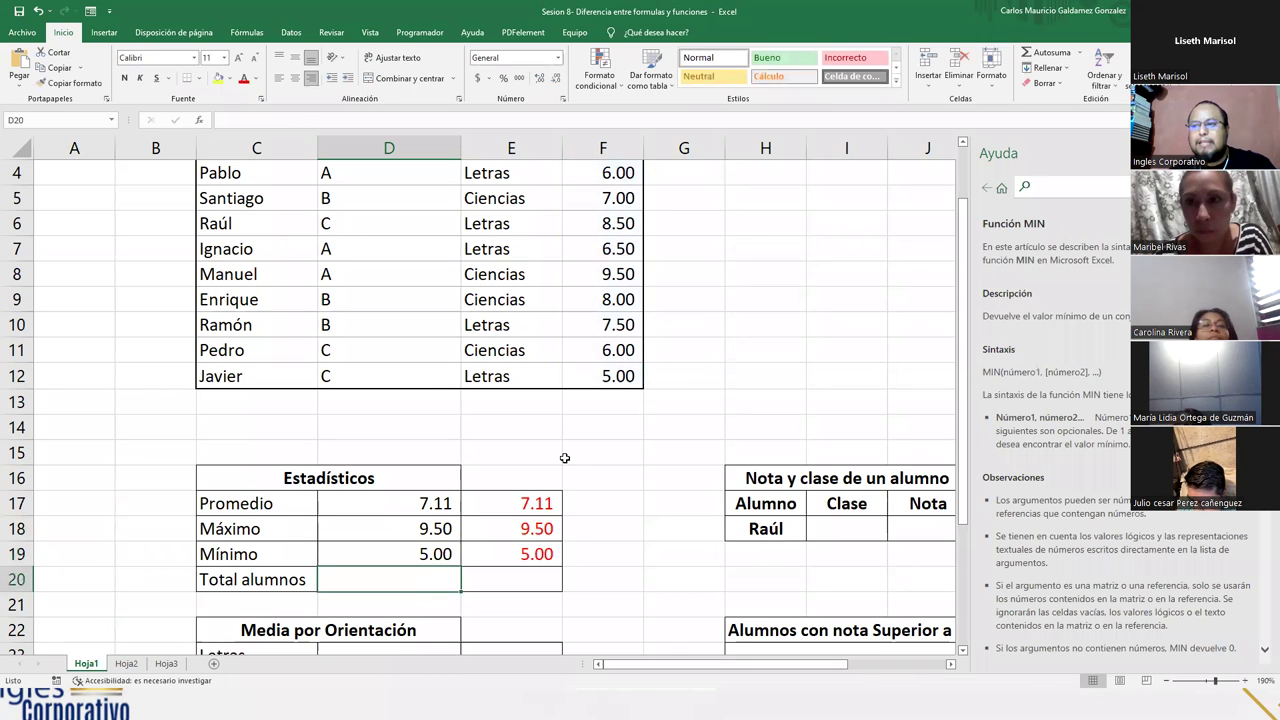
- Compare the Promedio, Máximo and Mínimo results in D17:D19 with the red reference values in E17:E19
left_click_drag(400, 503, 477, 503)
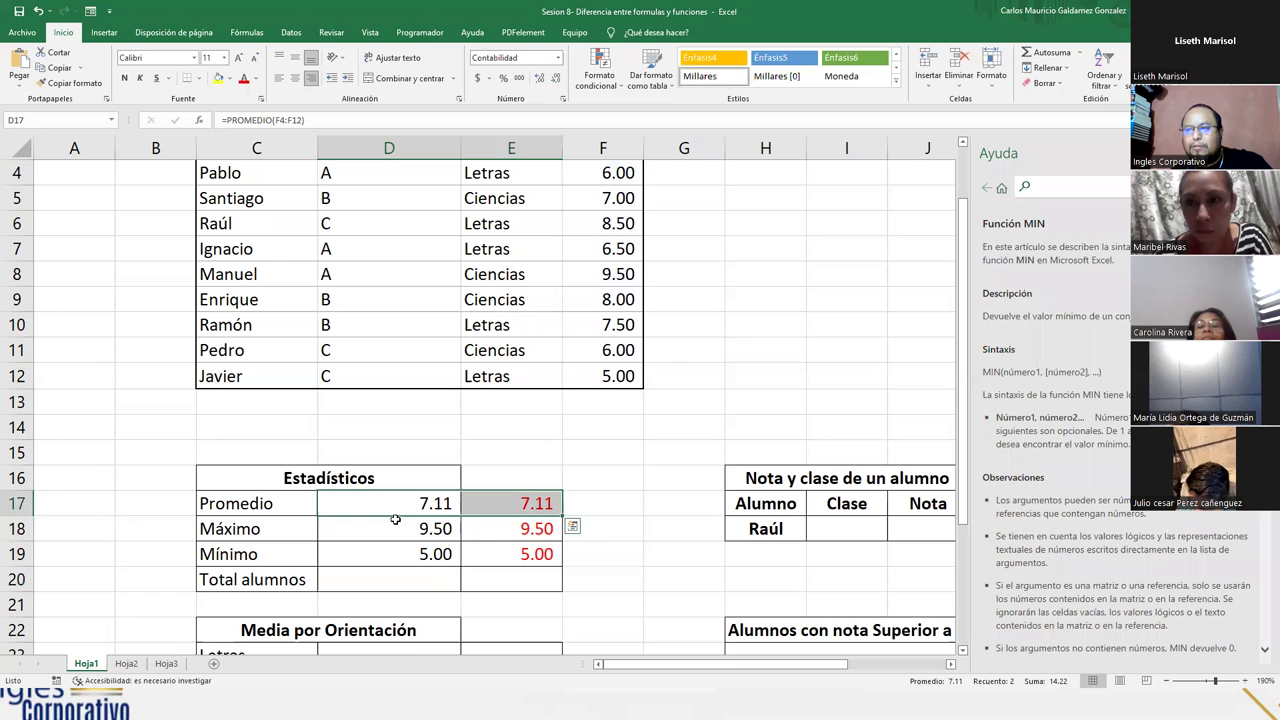
left_click_drag(395, 519, 500, 527)
left_click_drag(415, 550, 500, 556)
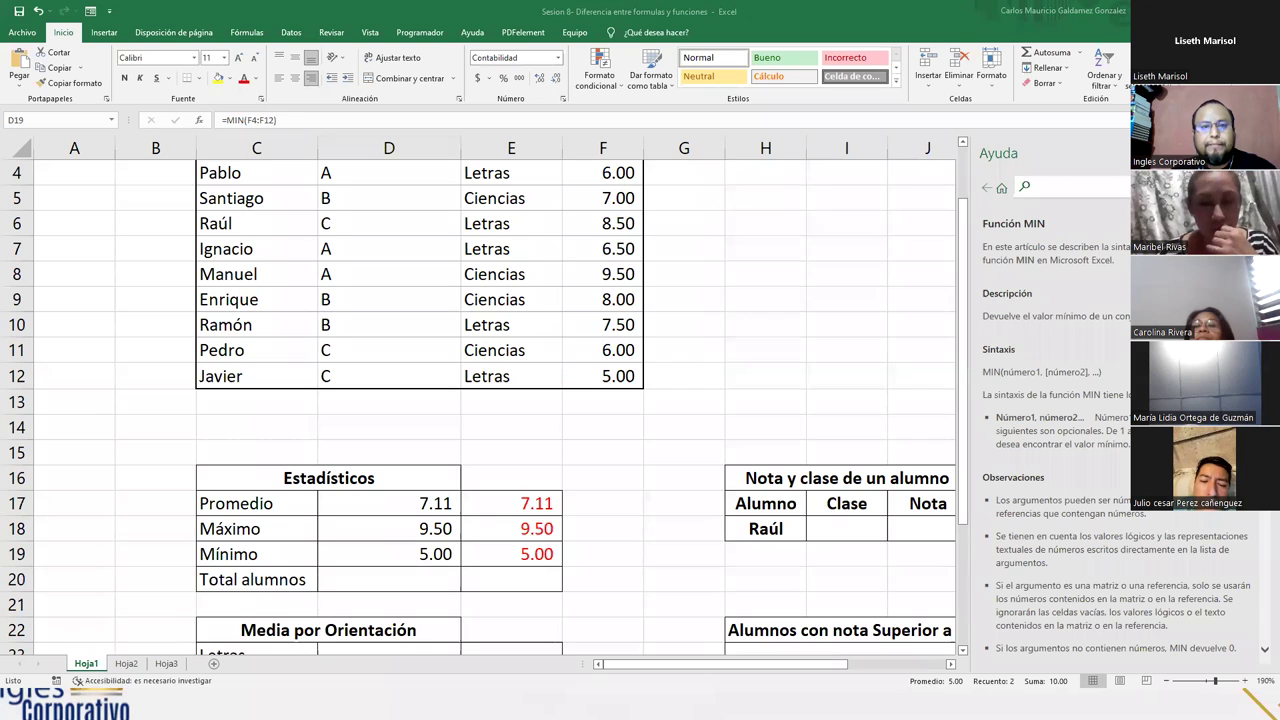
- Review the MAX and MIN formulas in D18 and D19 and the reference formula in E17 without editing them
left_click(392, 585)
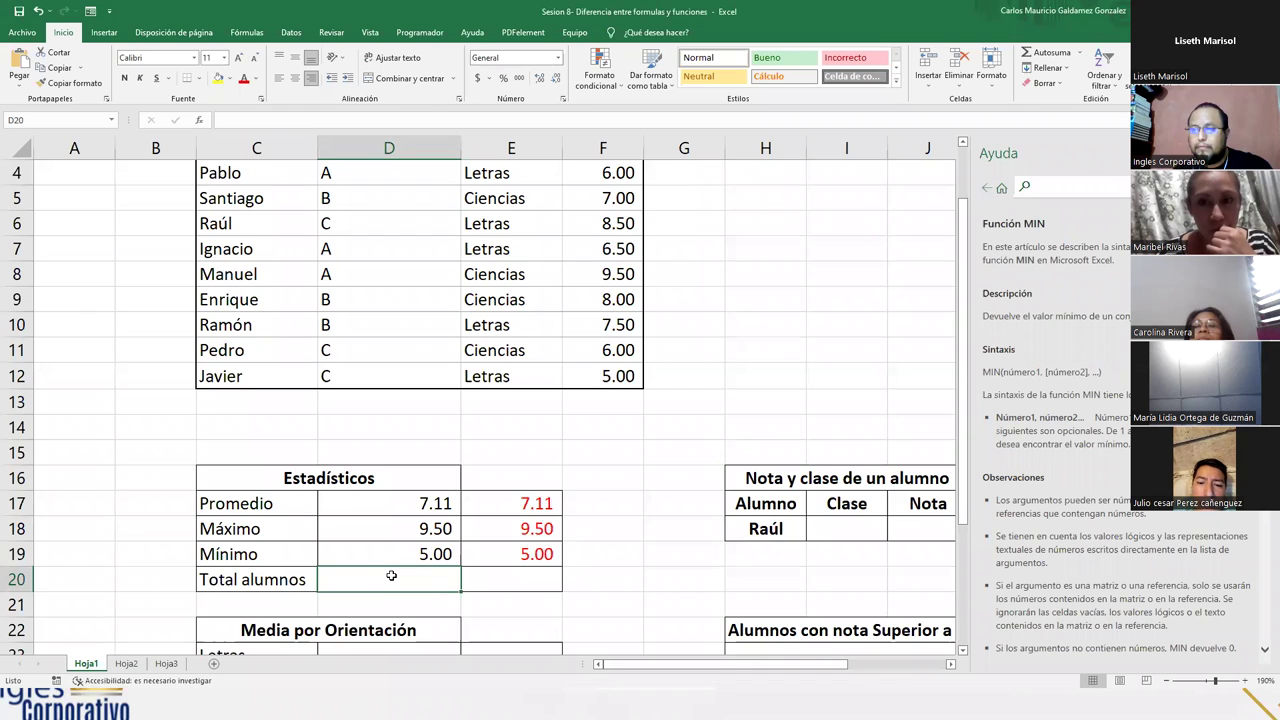
left_click(399, 529)
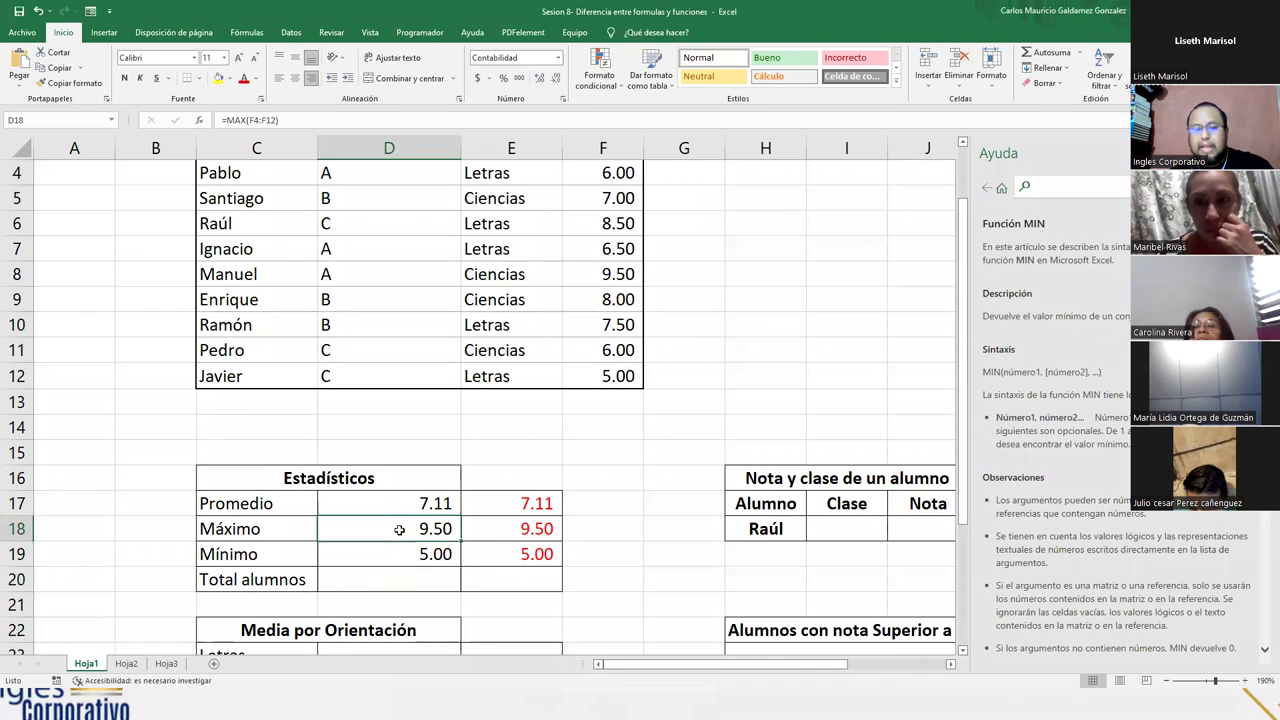
double_click(399, 529)
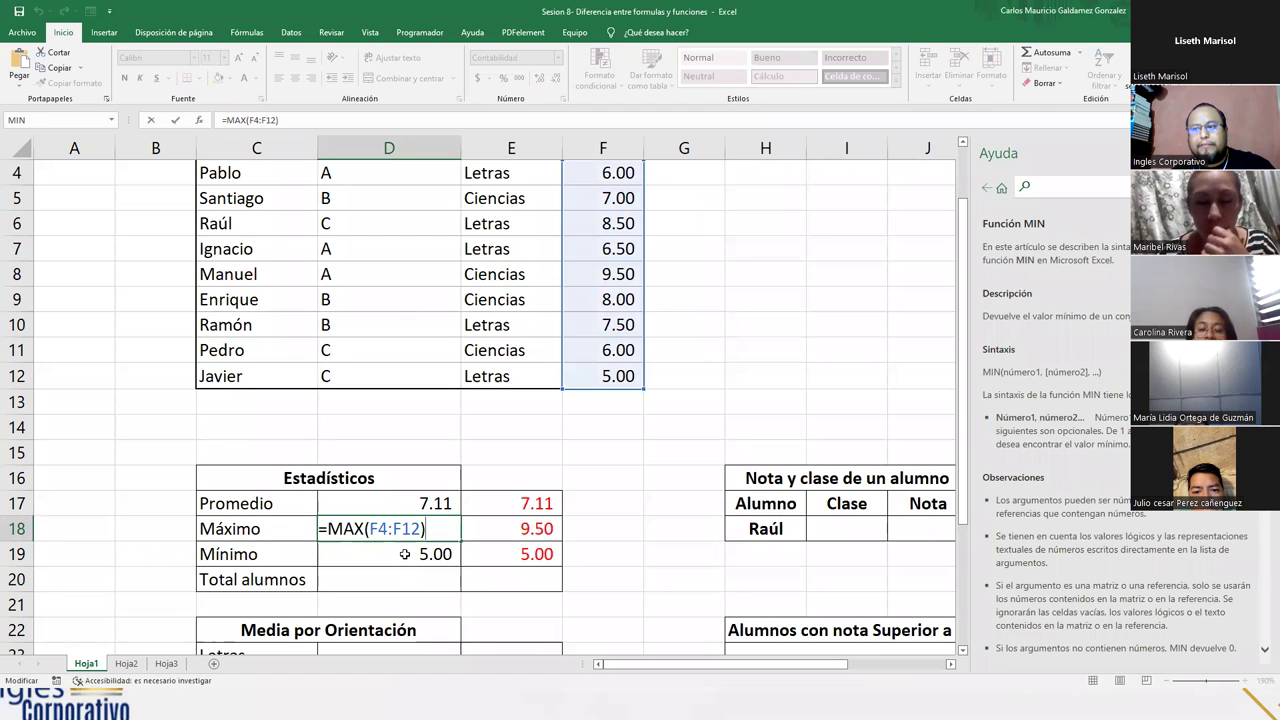
left_click(405, 554)
double_click(405, 554)
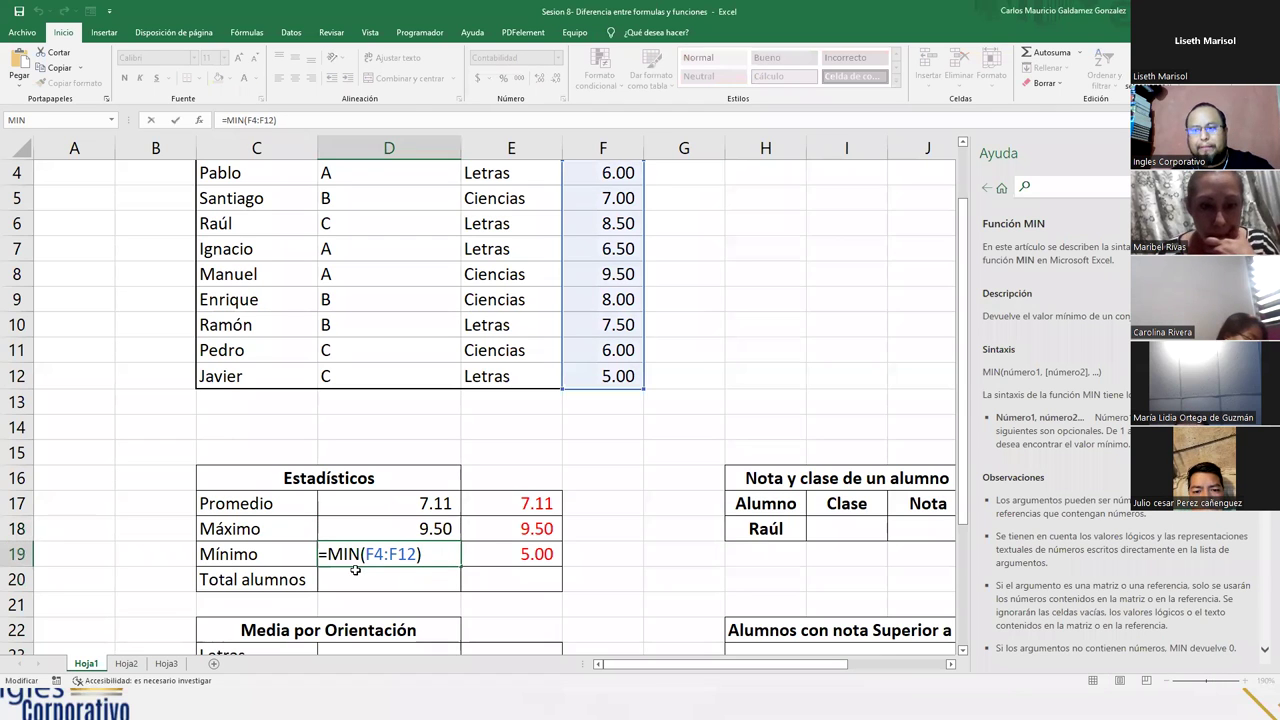
double_click(407, 521)
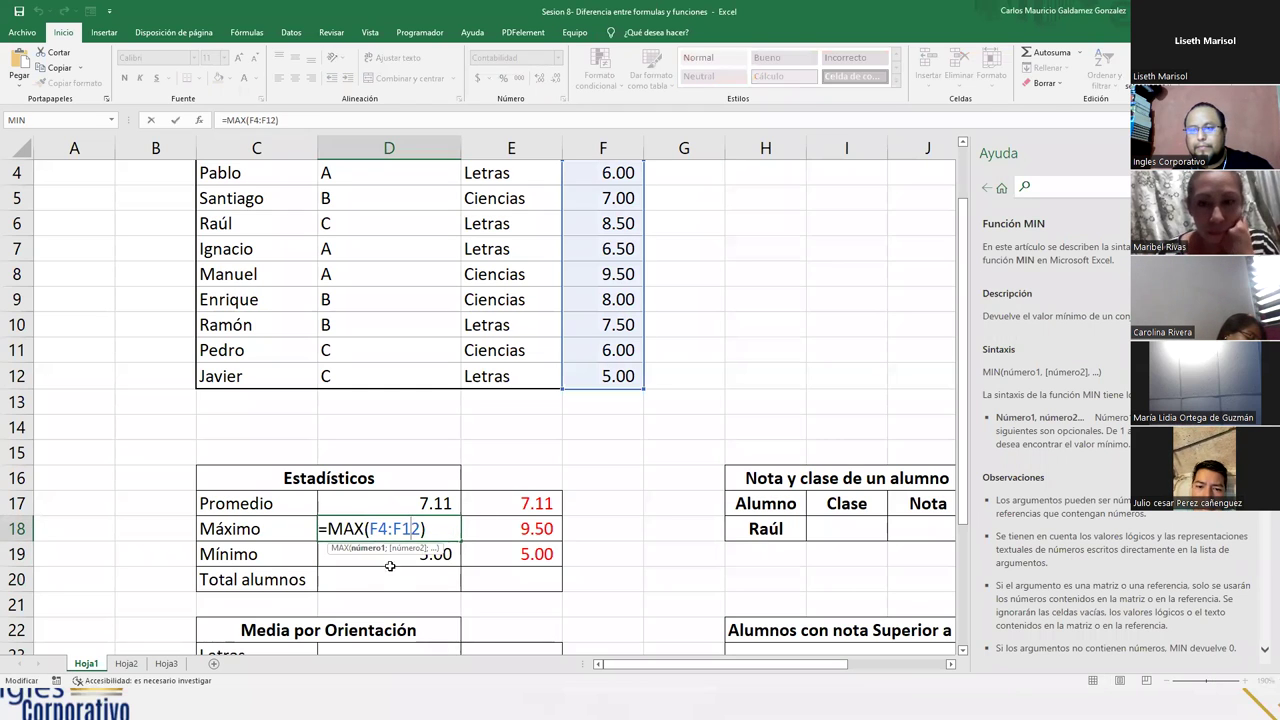
left_click(387, 574)
mouse_move(503, 510)
left_mouse_down()
mouse_move(503, 574)
mouse_move(512, 513)
left_mouse_up()
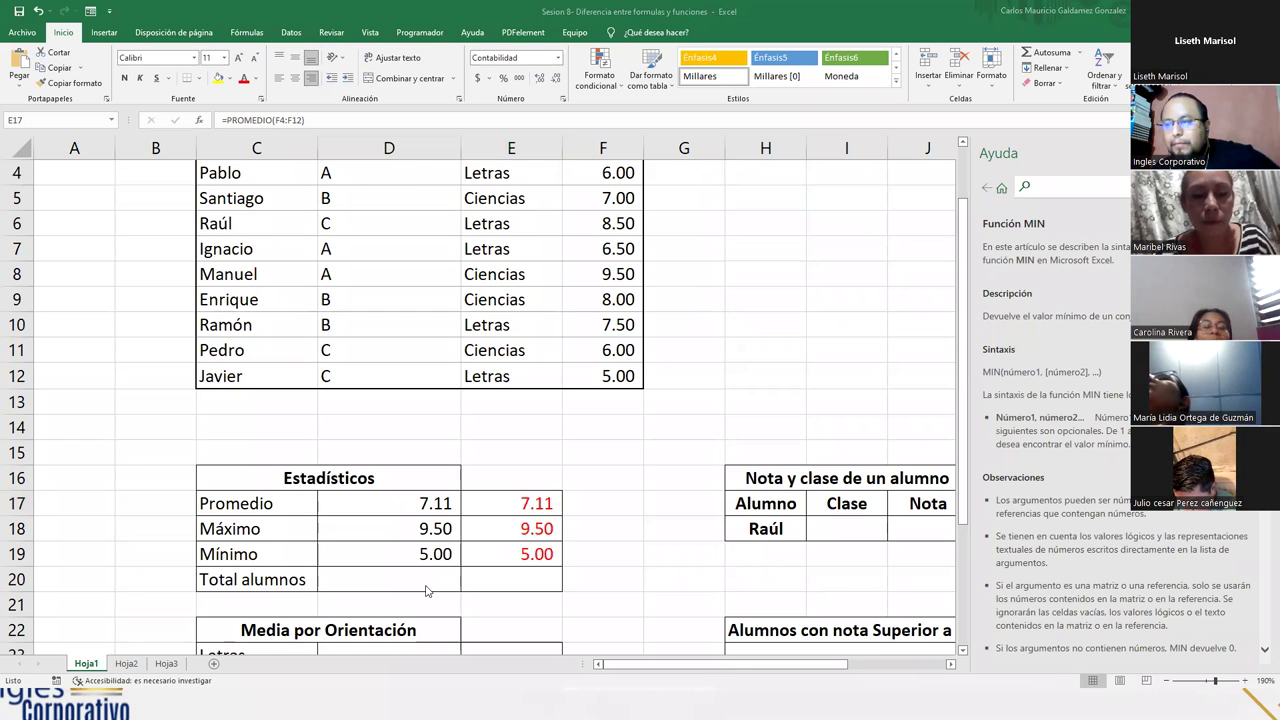
key("F2")
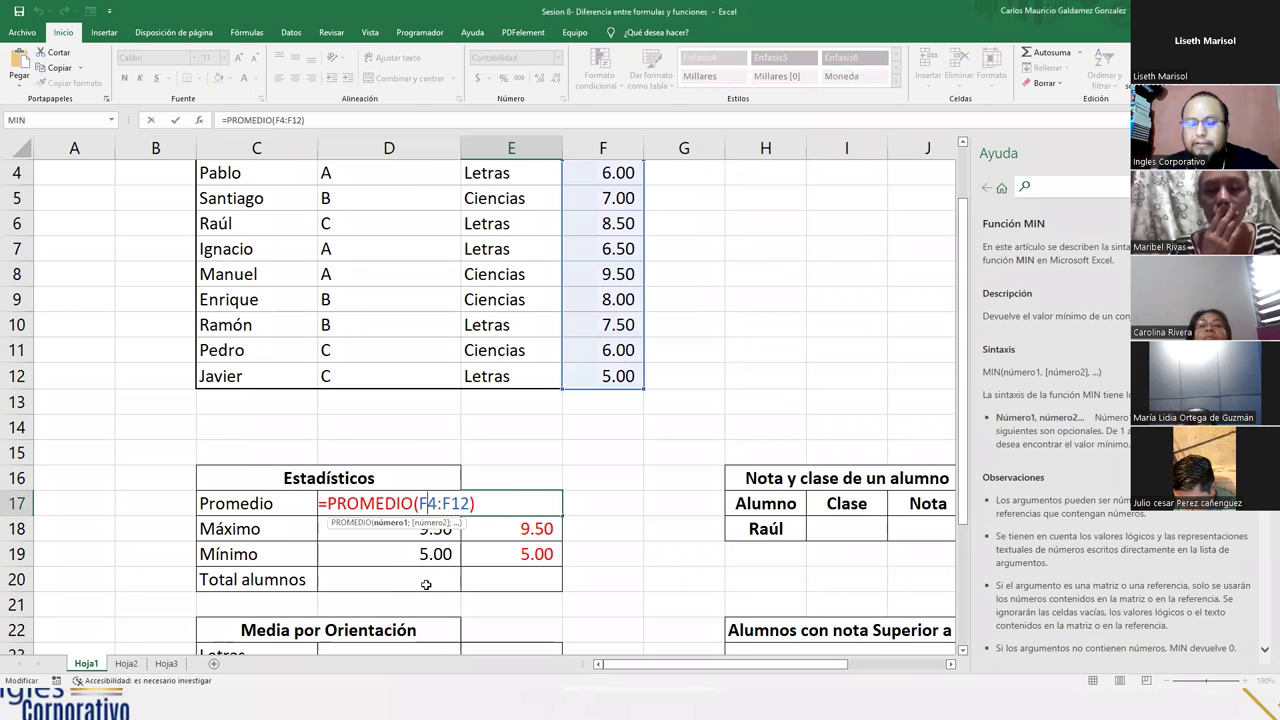
key("Escape")
- Select cell D20 beside Total alumnos, close the Help pane and set the sheet zoom to 175%
left_click(426, 584)
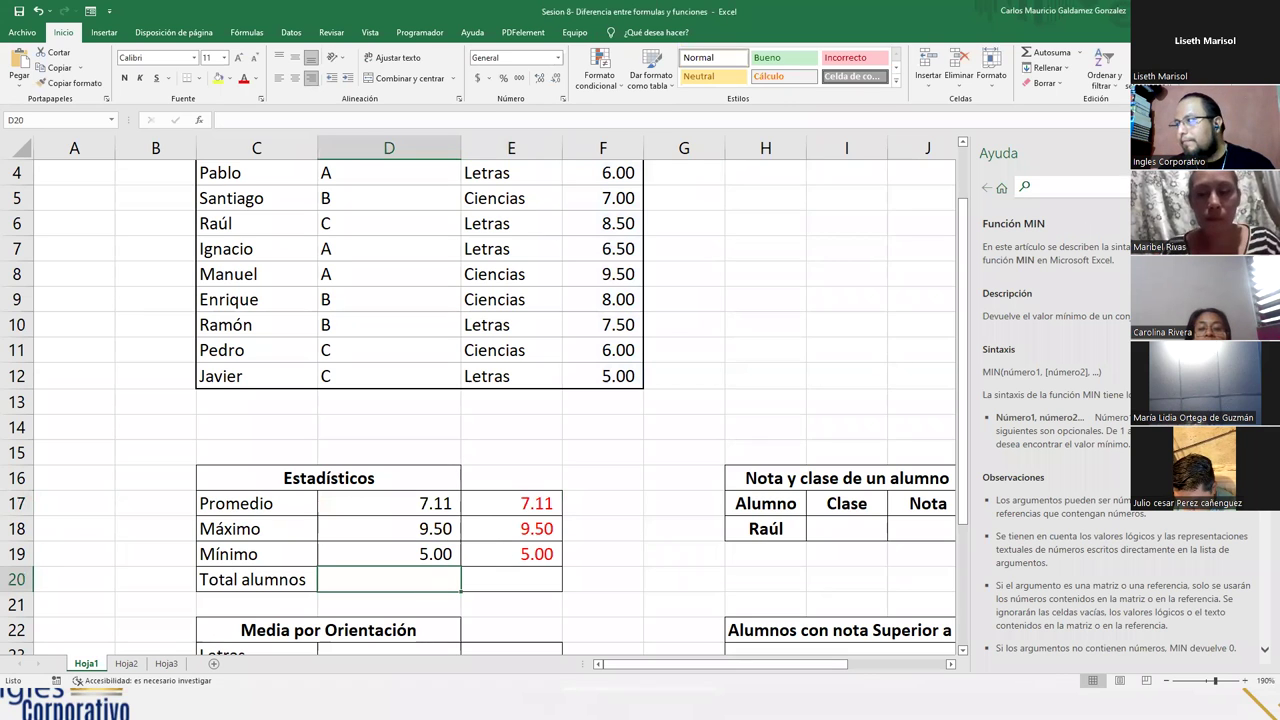
left_click(1120, 153)
scroll(531, 340, "down", 2)
scroll(546, 413, "up", 1)
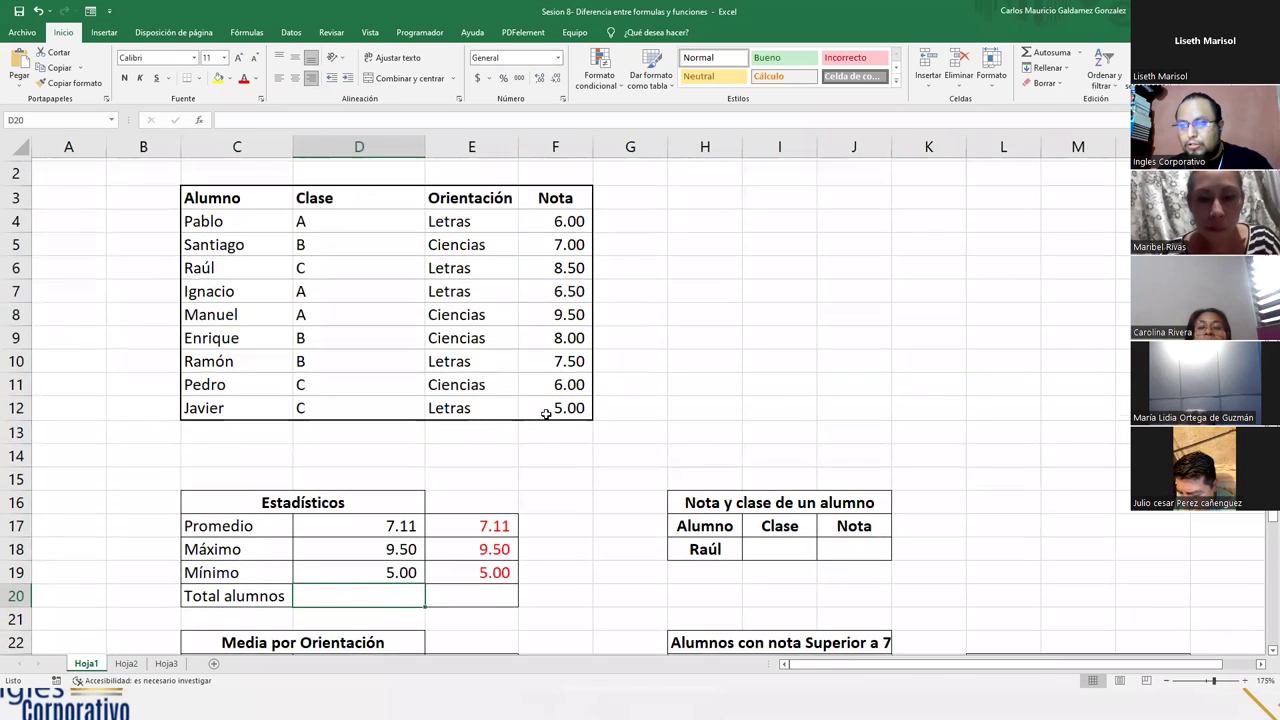
scroll(546, 413, "up", 1)
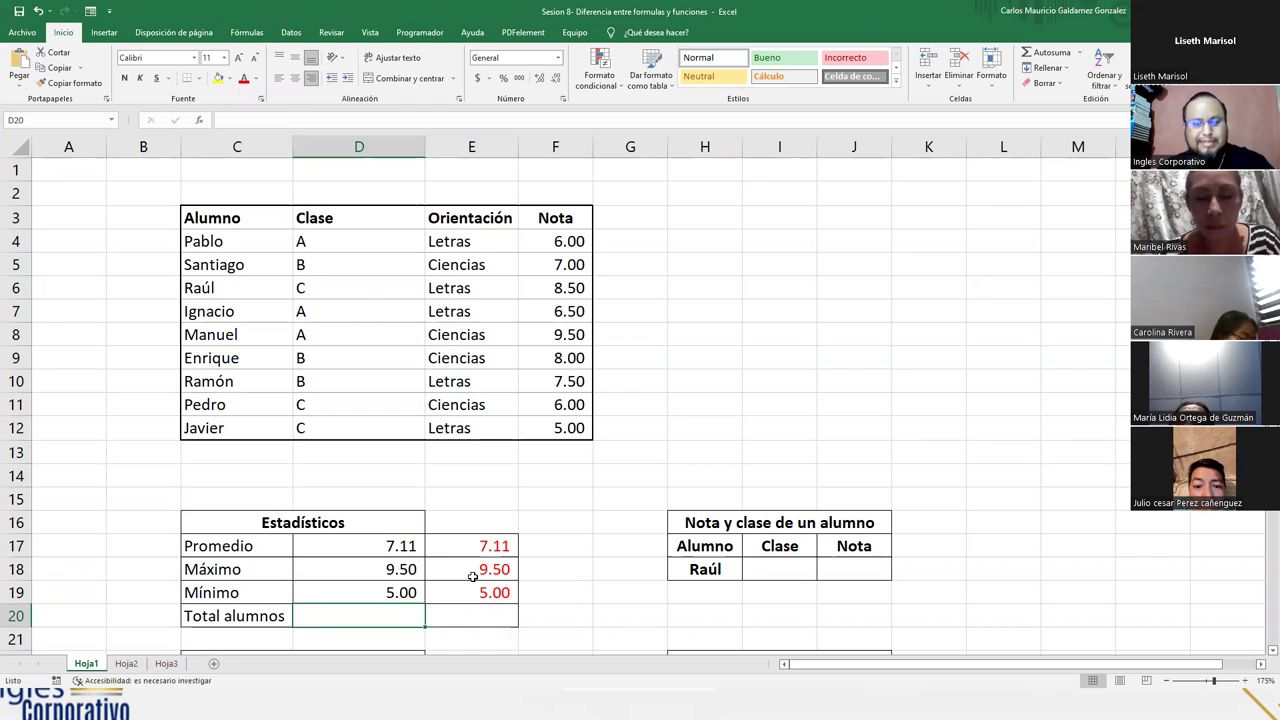
- Start a =contar formula in D20 beside Total alumnos and browse the descriptions of the suggested counting functions, including CONTAR and CONTARA
type("=contar")
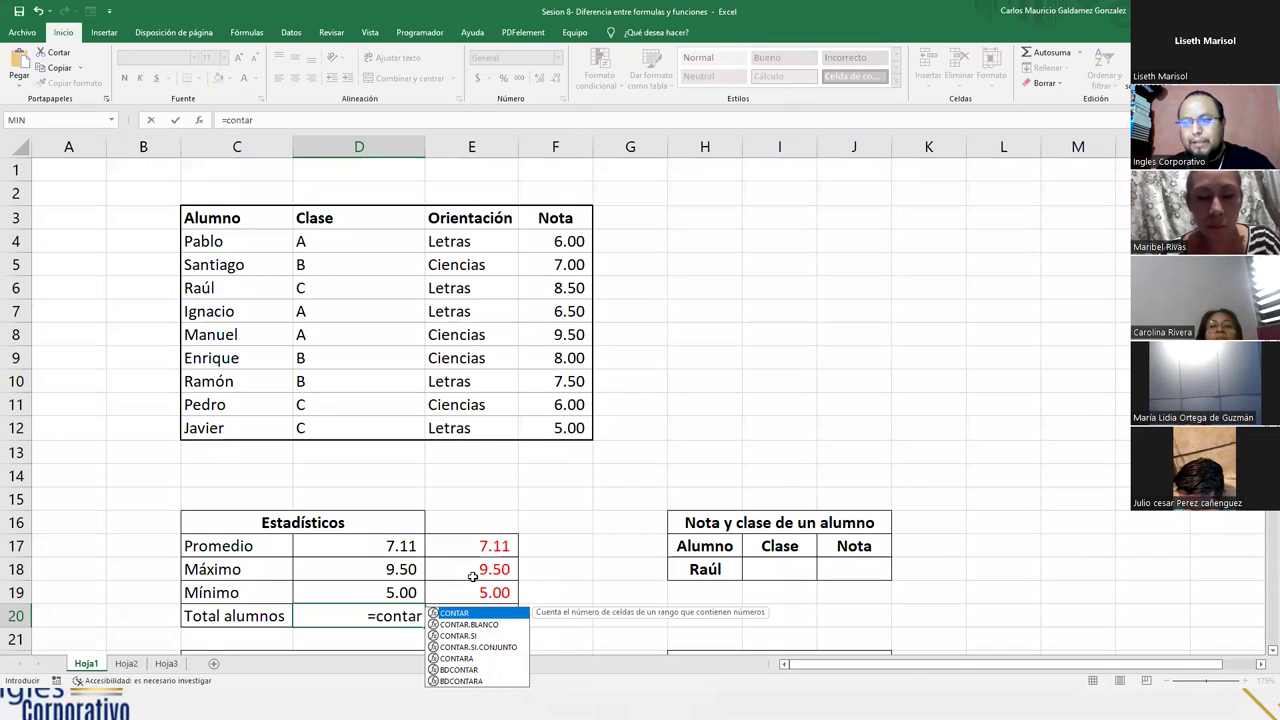
key("Down")
key("Down")
key("Down")
key("Down")
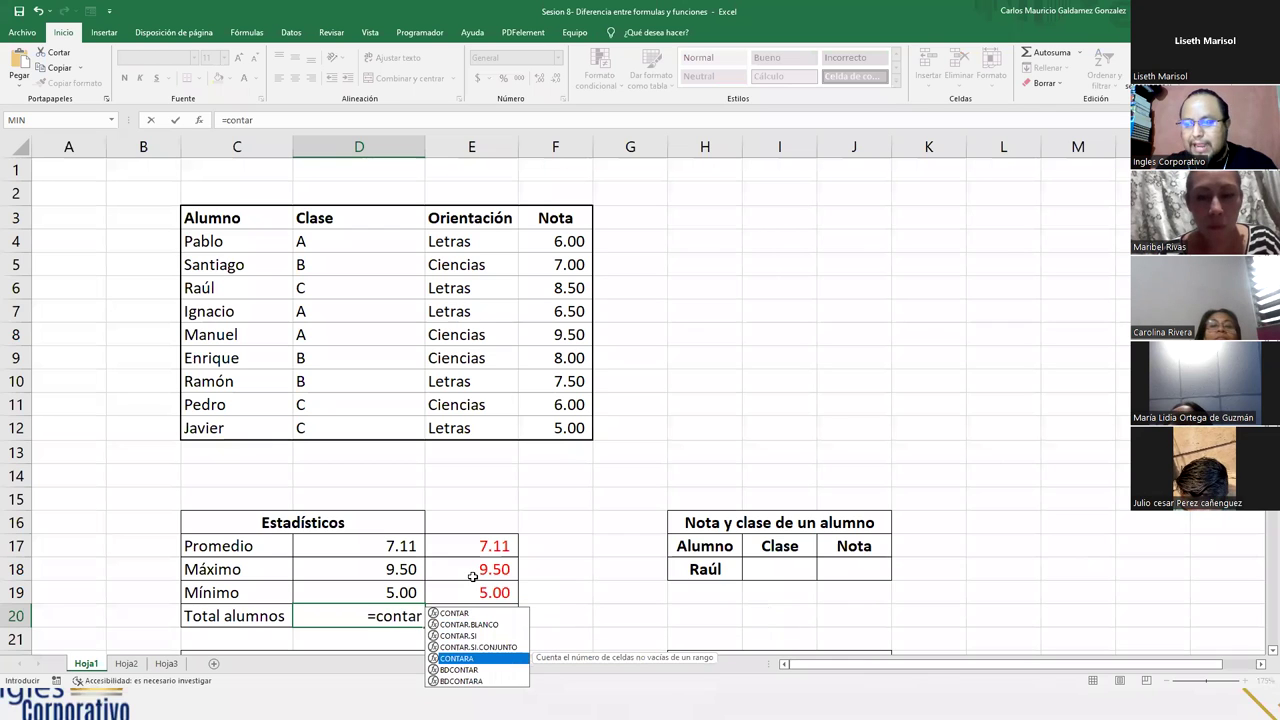
key("Up")
key("Up")
key("Up")
key("Up")
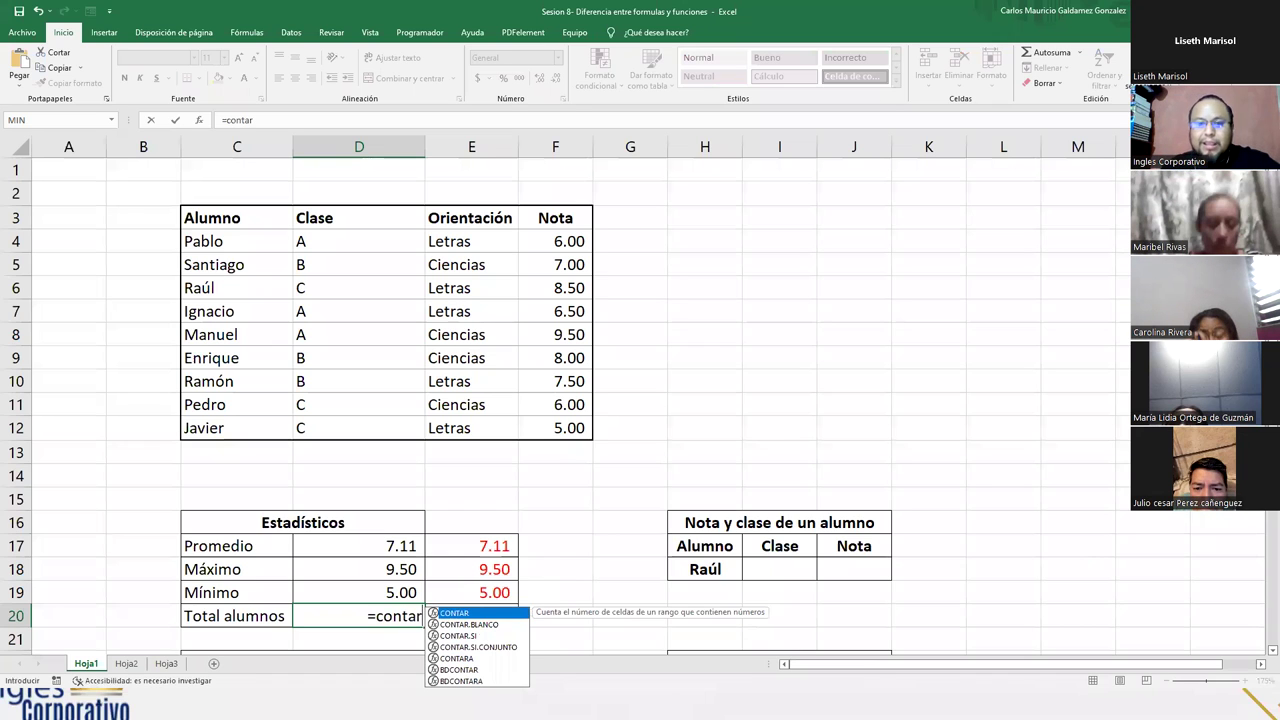
key("Escape")
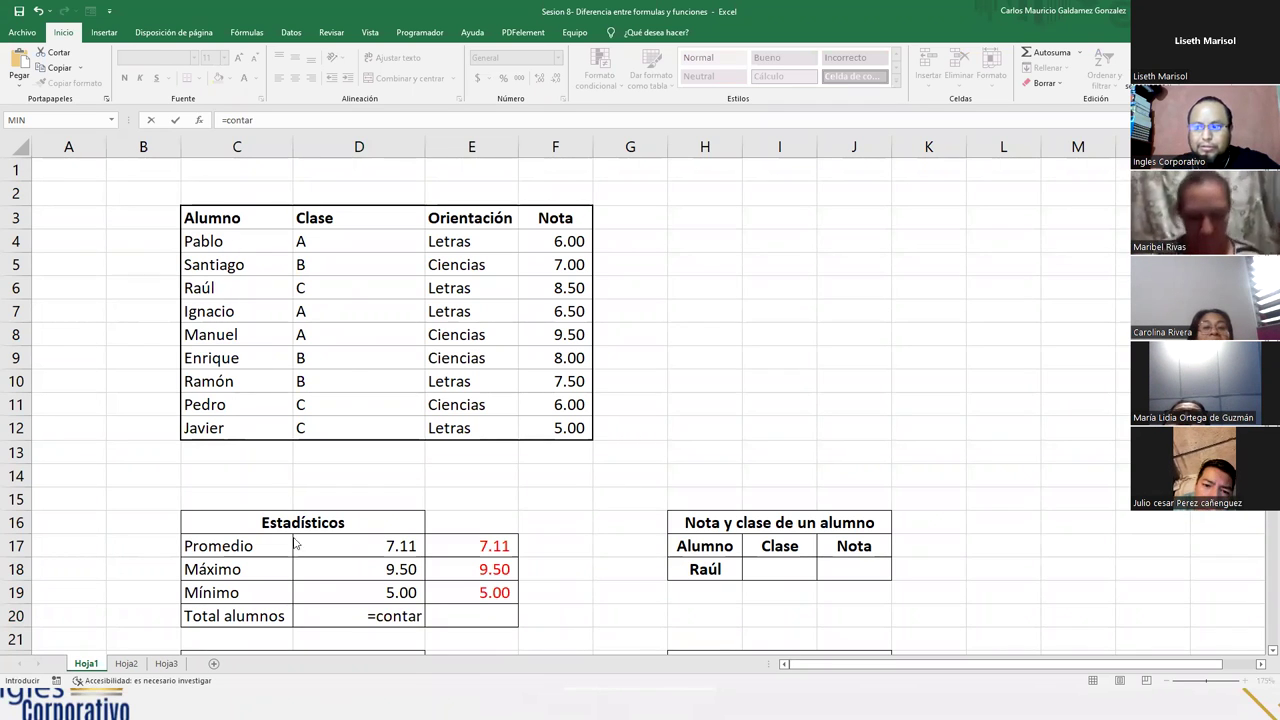
left_click(422, 618)
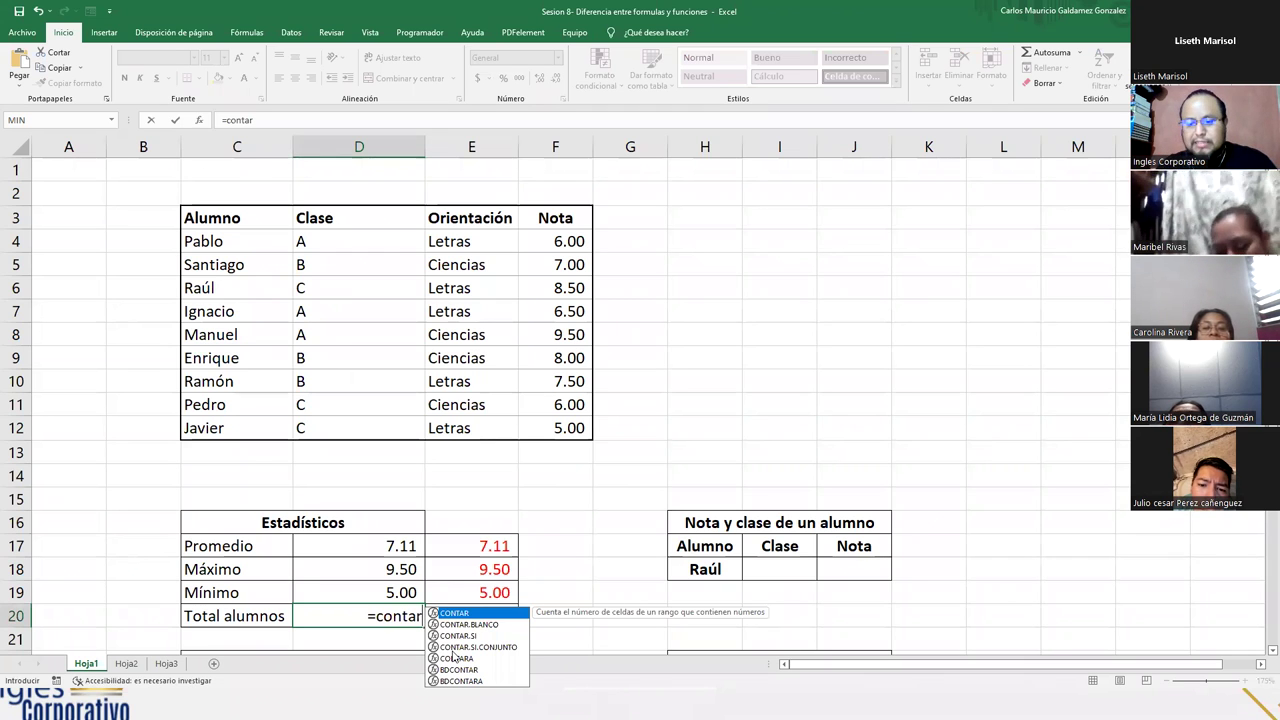
- Complete the formula in D20 as =CONTARA(C4:C12) and check it against the selection count of the student names in C4:C12
key("Down")
key("Down")
key("Down")
key("Down")
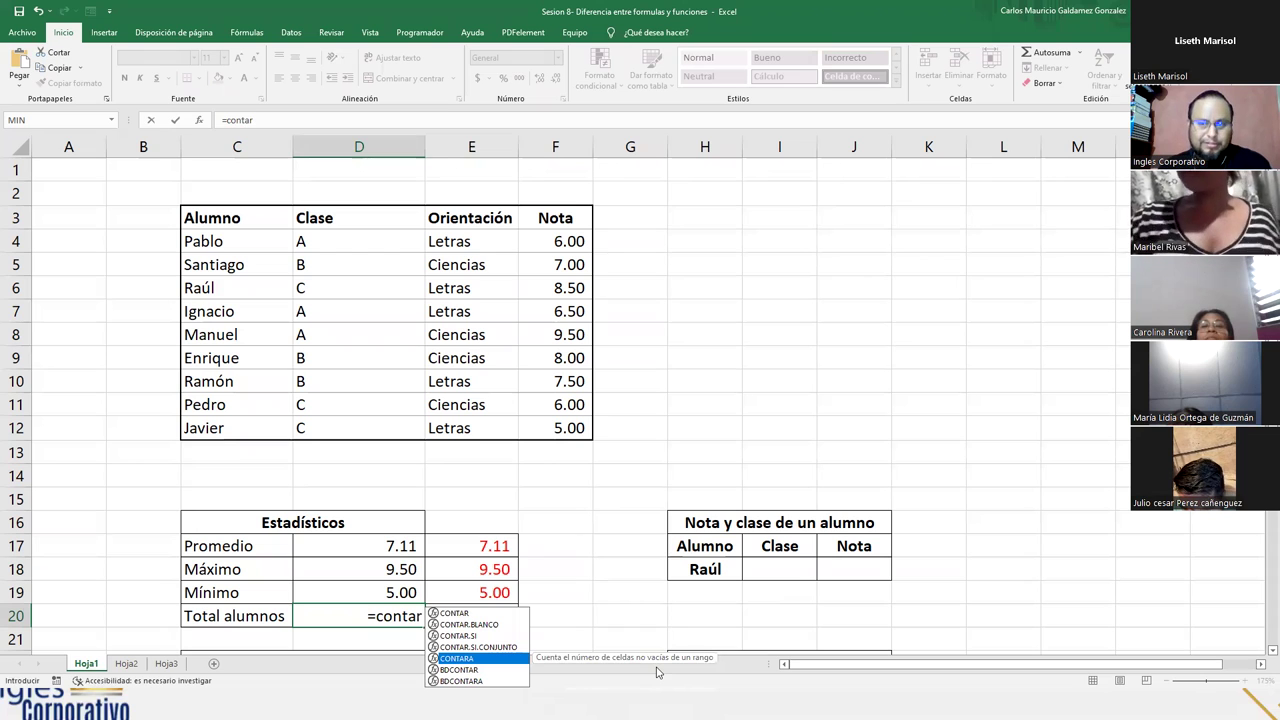
key("Tab")
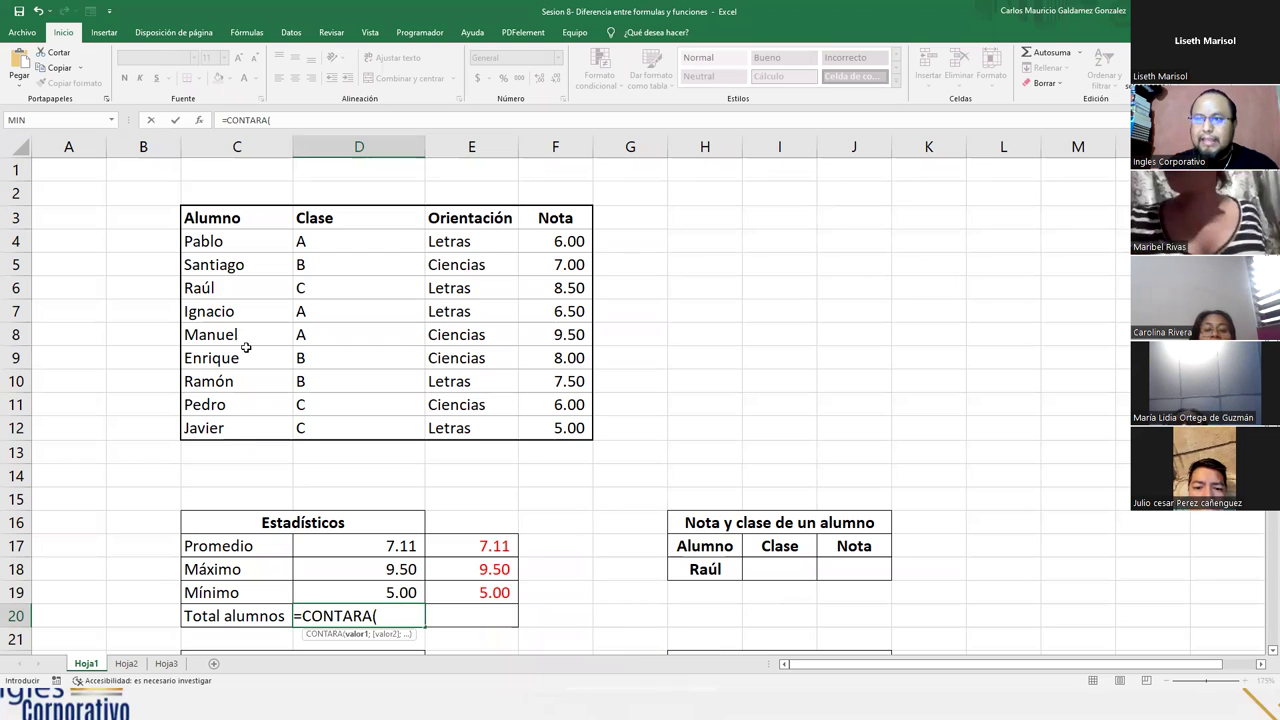
left_click_drag(224, 242, 226, 425)
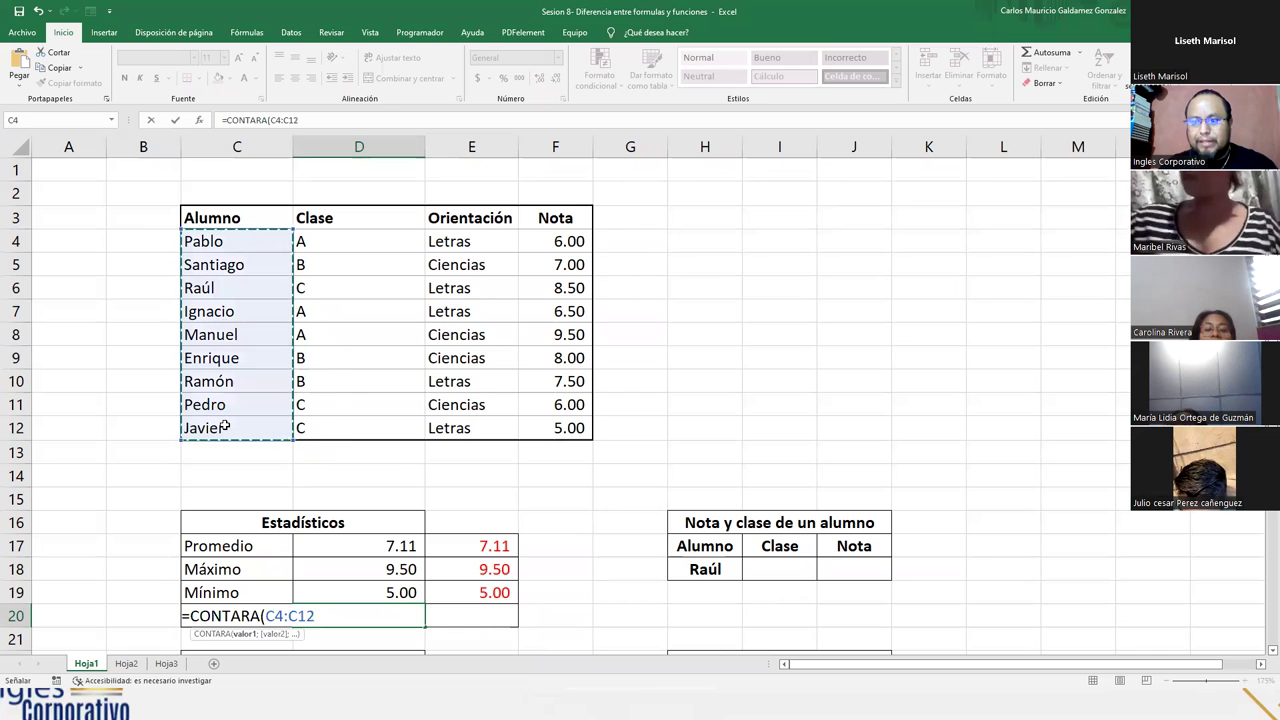
type(")")
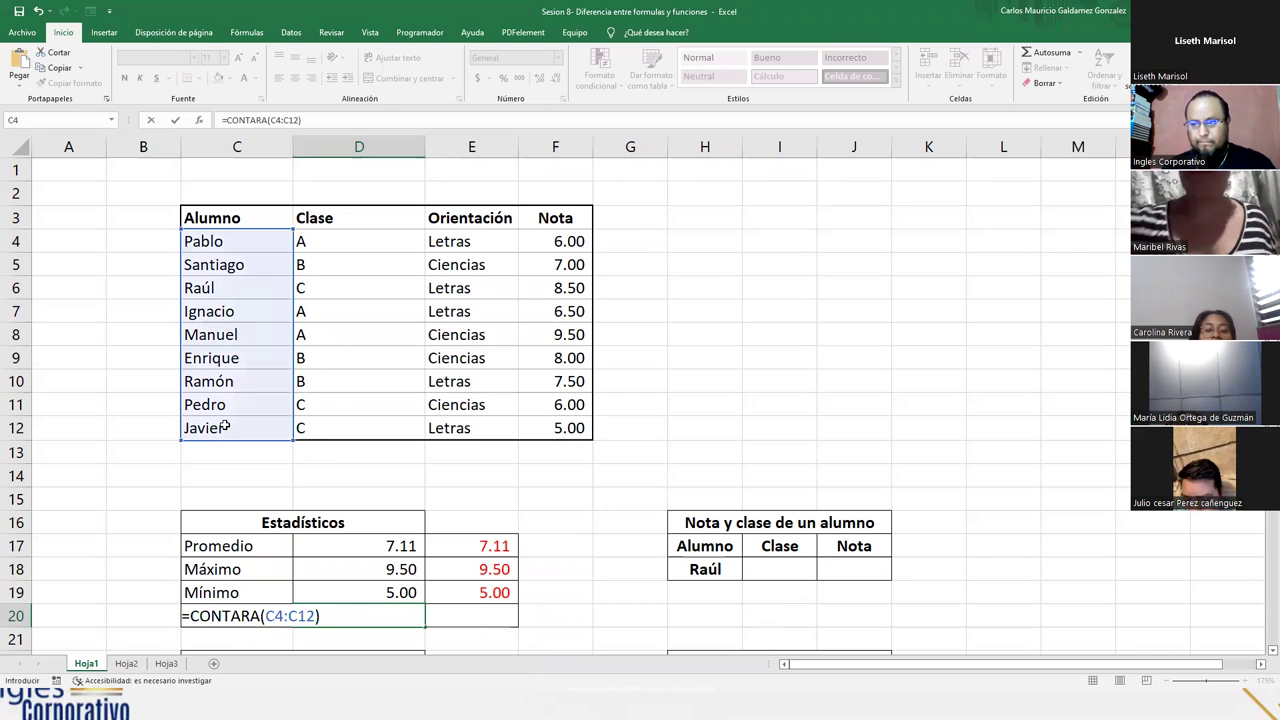
key("Return")
key("Up")
left_click_drag(226, 241, 245, 424)
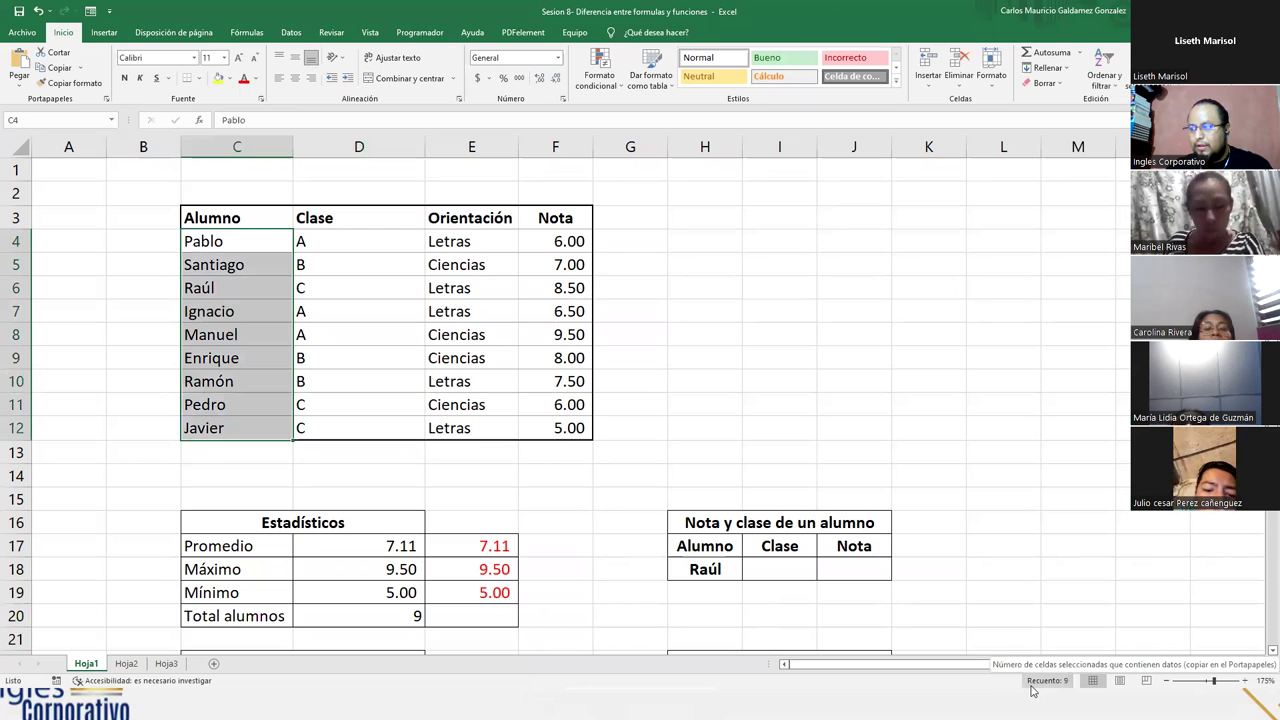
- Set the font of reference cell E20 to red and compare the Estadísticos results in D17:D20 with E17:E20
left_click(490, 618)
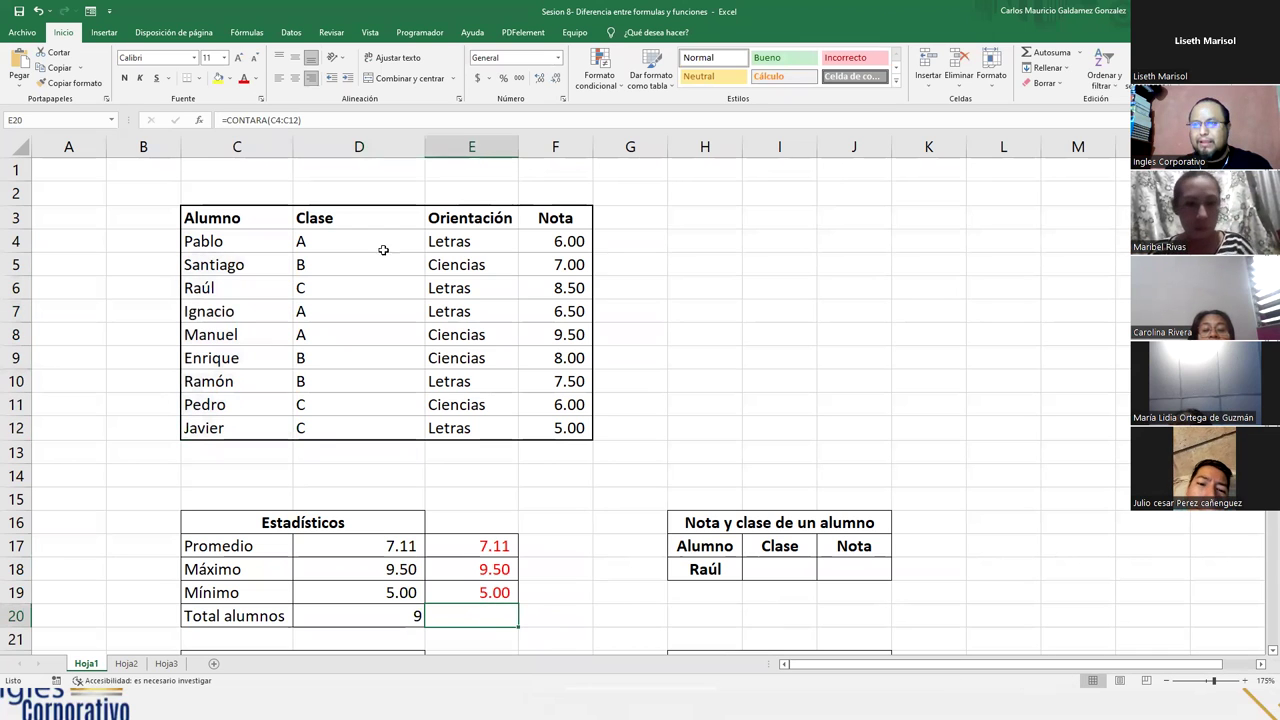
left_click(243, 78)
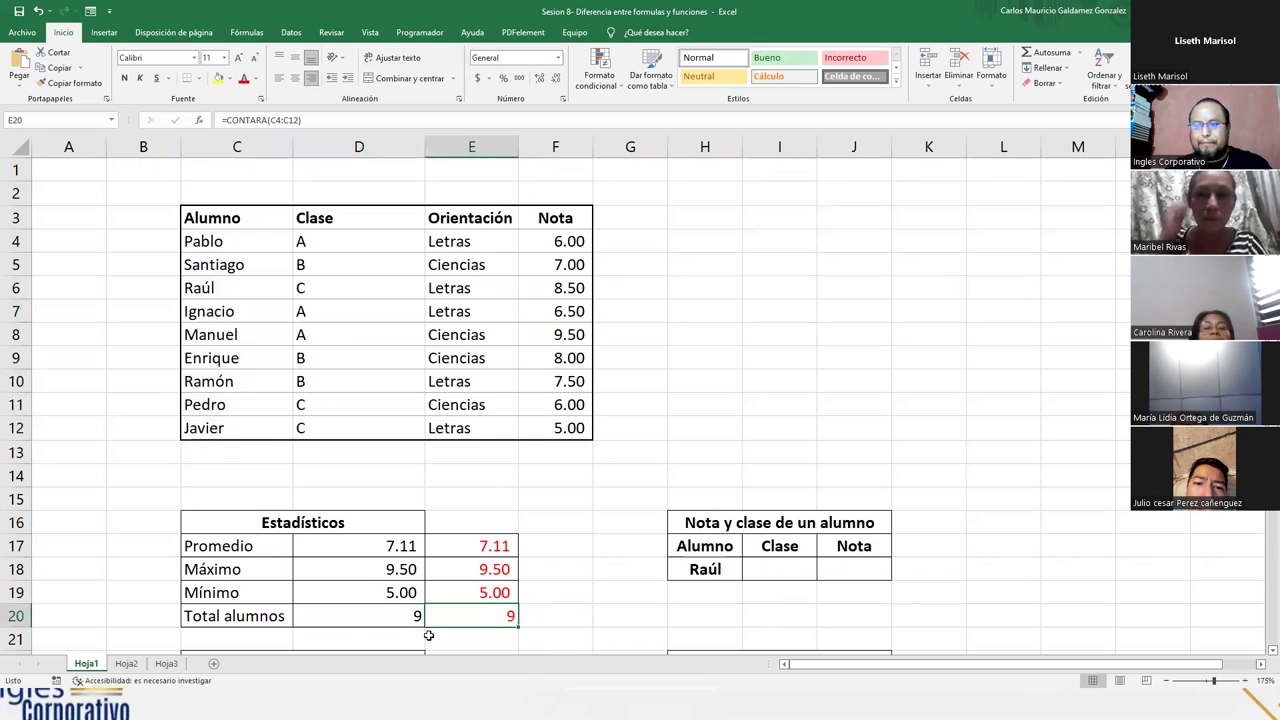
left_click_drag(456, 544, 451, 612)
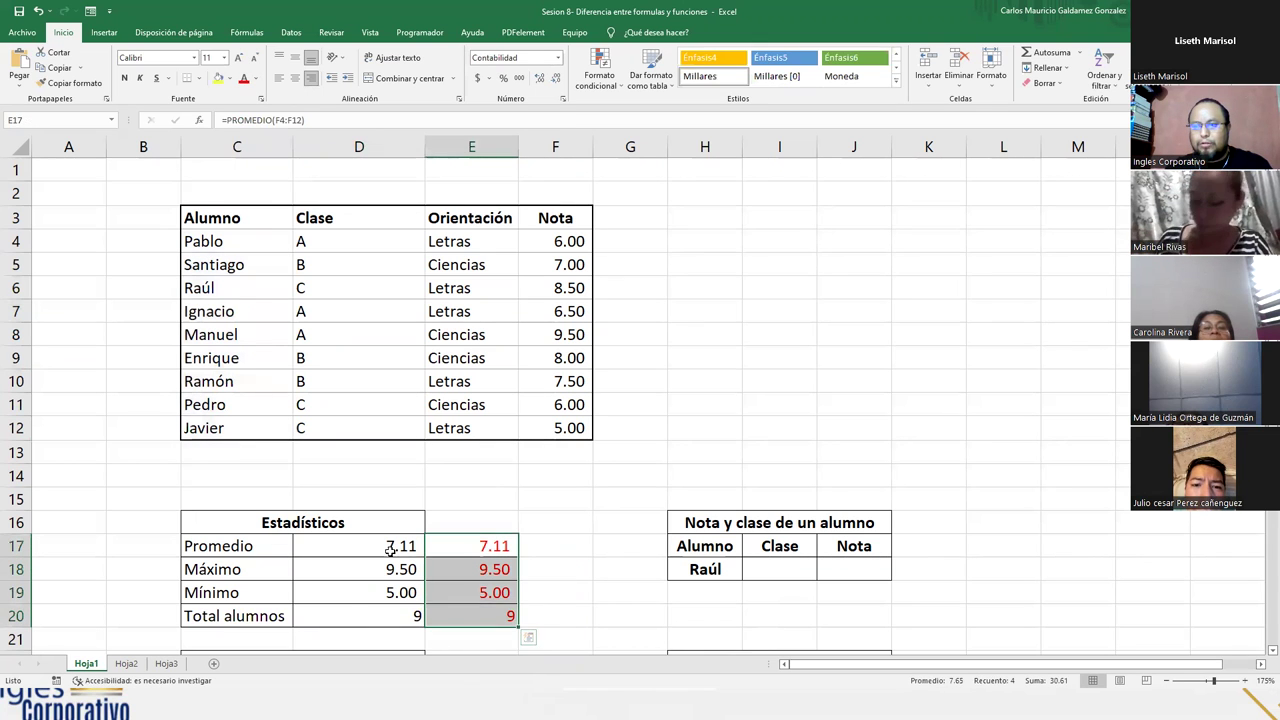
left_click_drag(390, 547, 367, 613)
left_click_drag(452, 545, 478, 616)
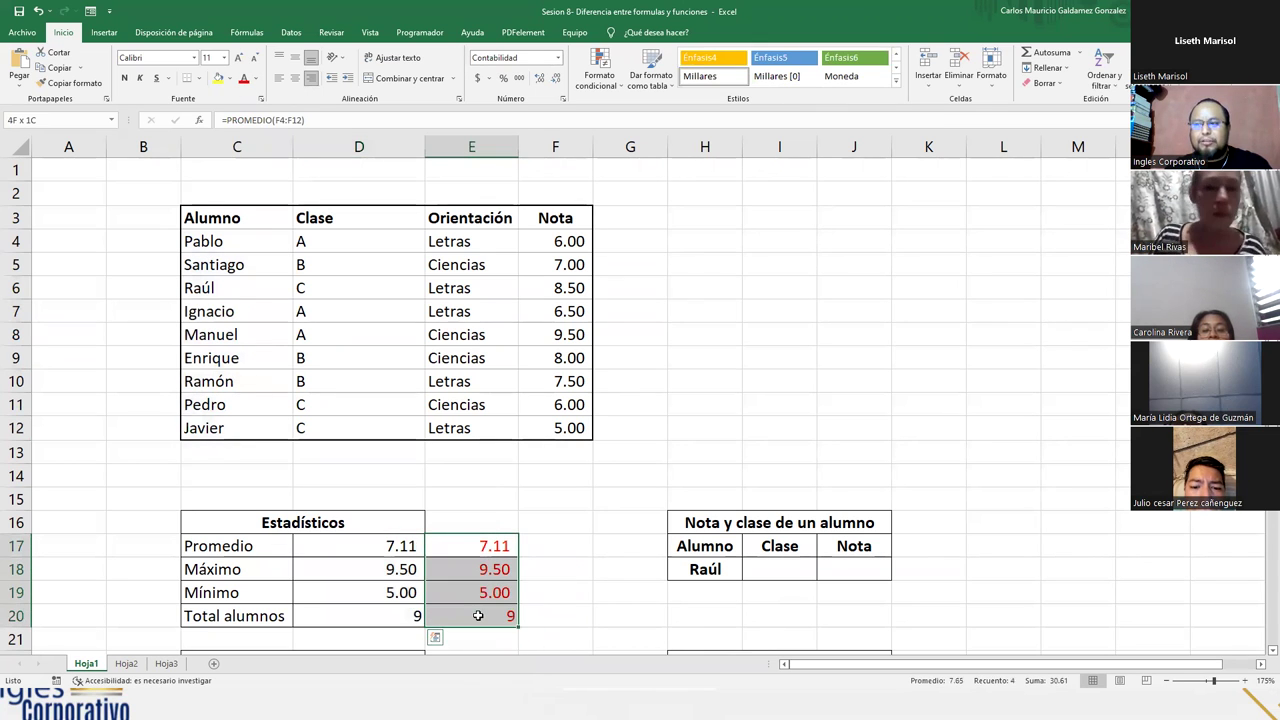
left_click_drag(491, 552, 490, 604)
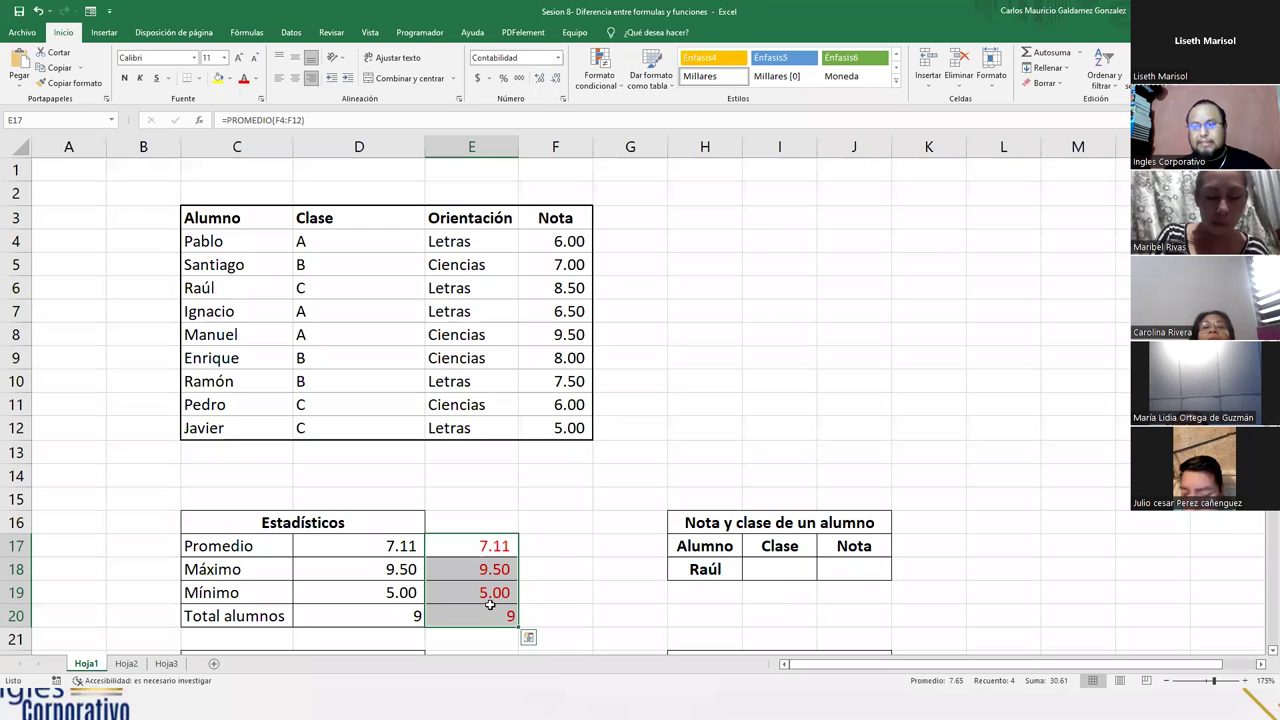
left_click(379, 619)
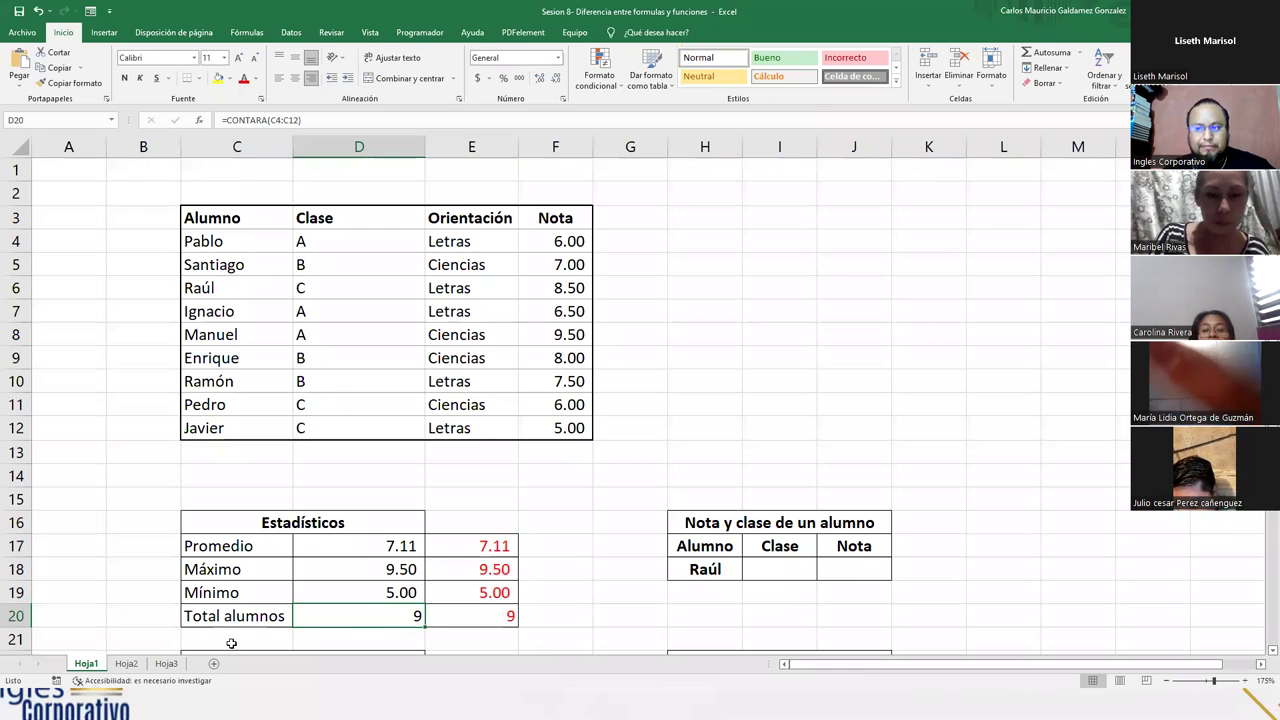
- Clear the last student's record in C12:F12 to test the recalculation of the Estadísticos table, and restore the record
left_click_drag(201, 430, 567, 428)
key("ctrl+c")
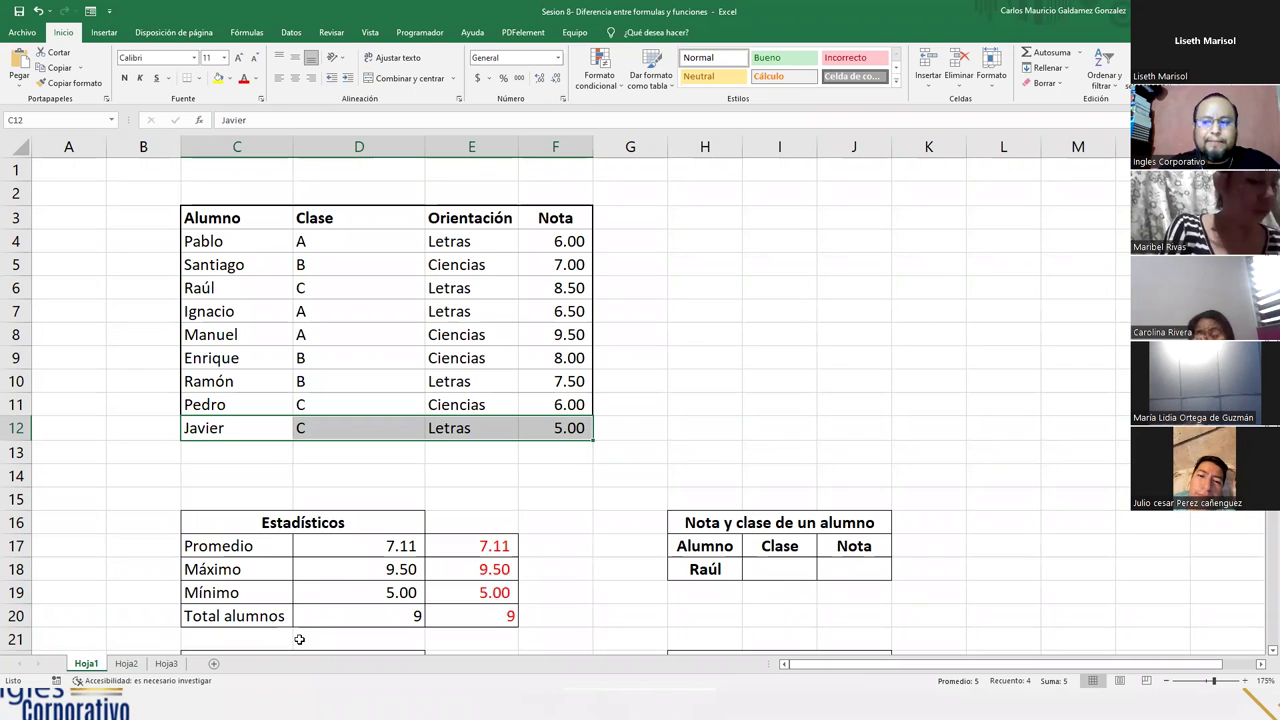
key("Delete")
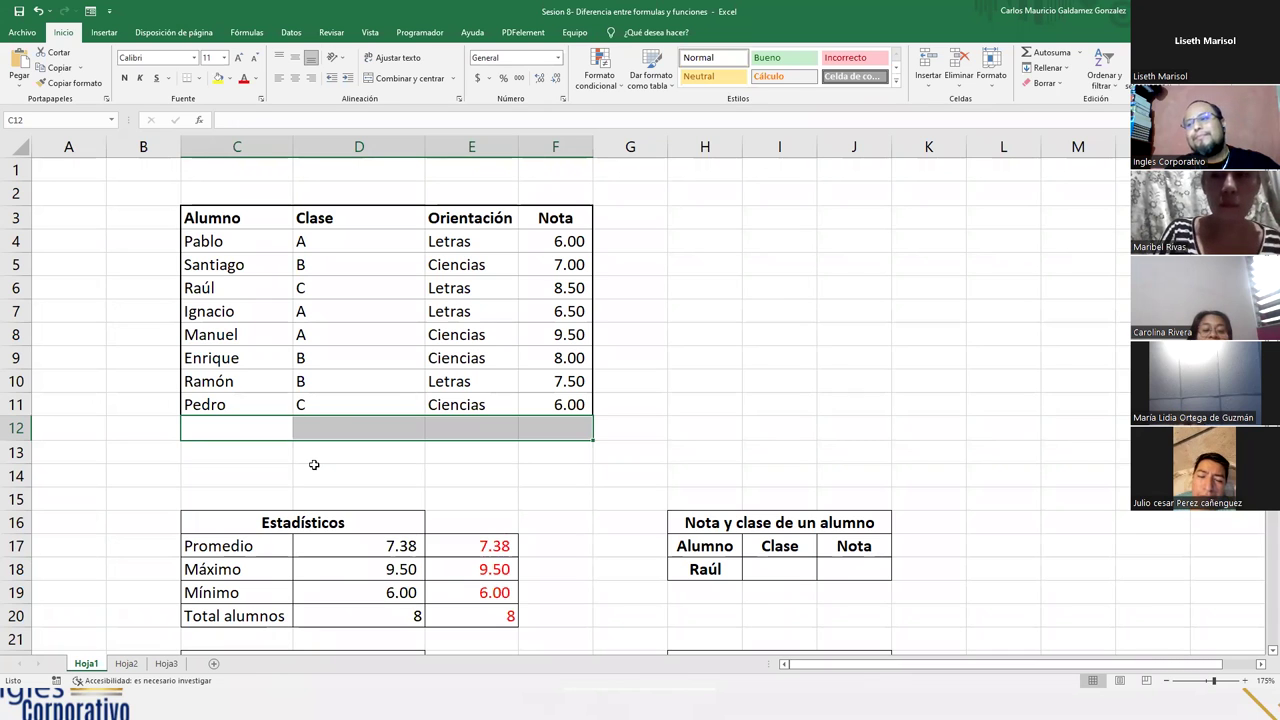
key("ctrl+v")
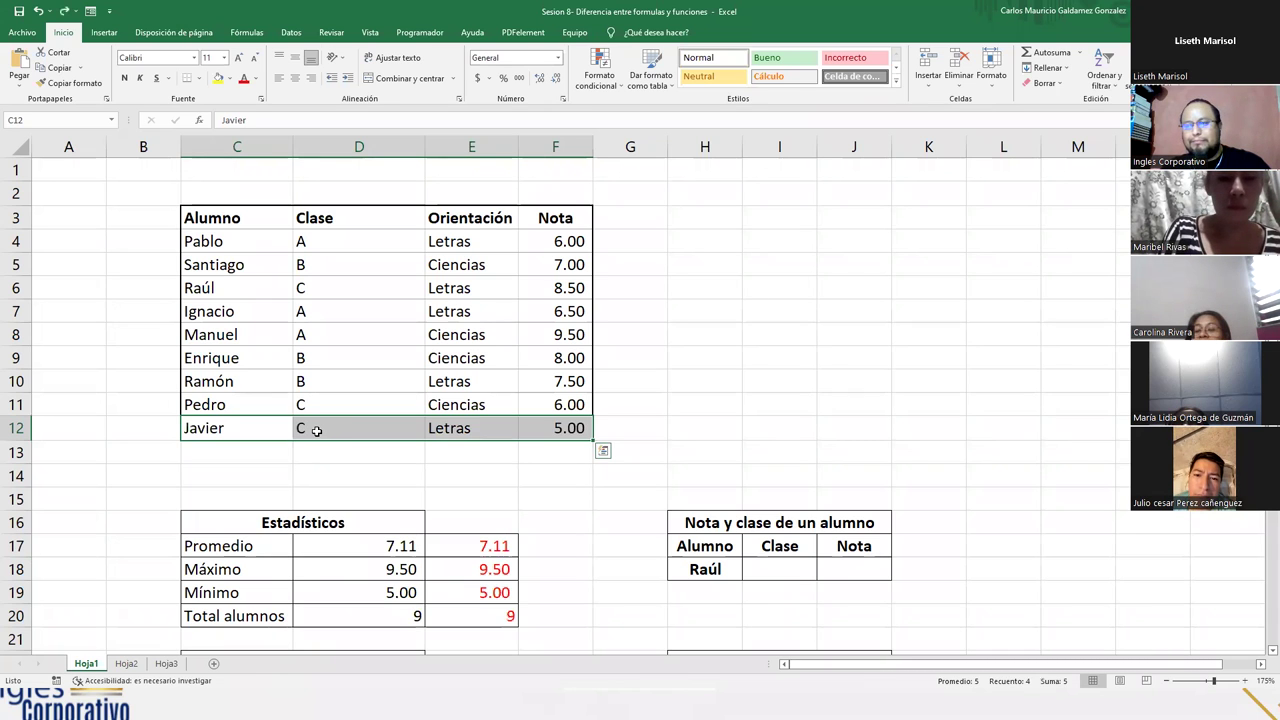
left_click(316, 430)
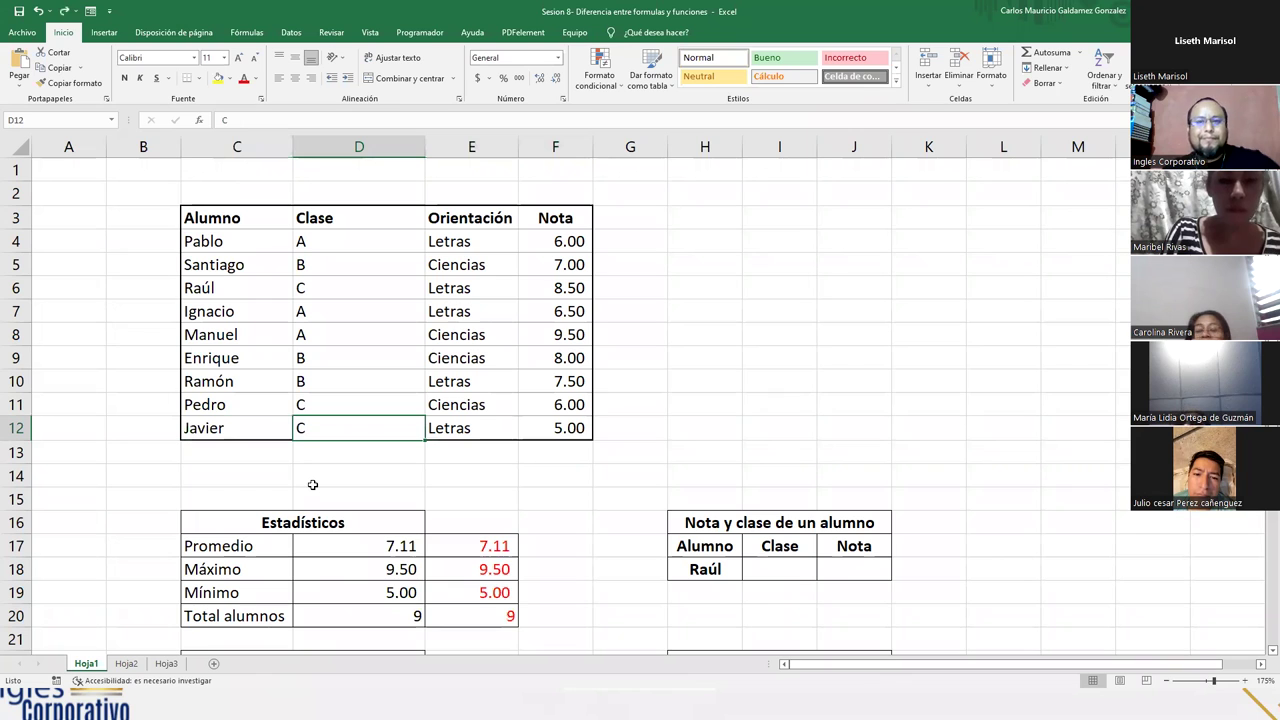
- Review the PROMEDIO, MAX, MIN and CONTARA formulas in D17:D20 of the Estadísticos table without editing them
left_click(360, 477)
left_click(366, 540)
left_click(373, 616, "shift")
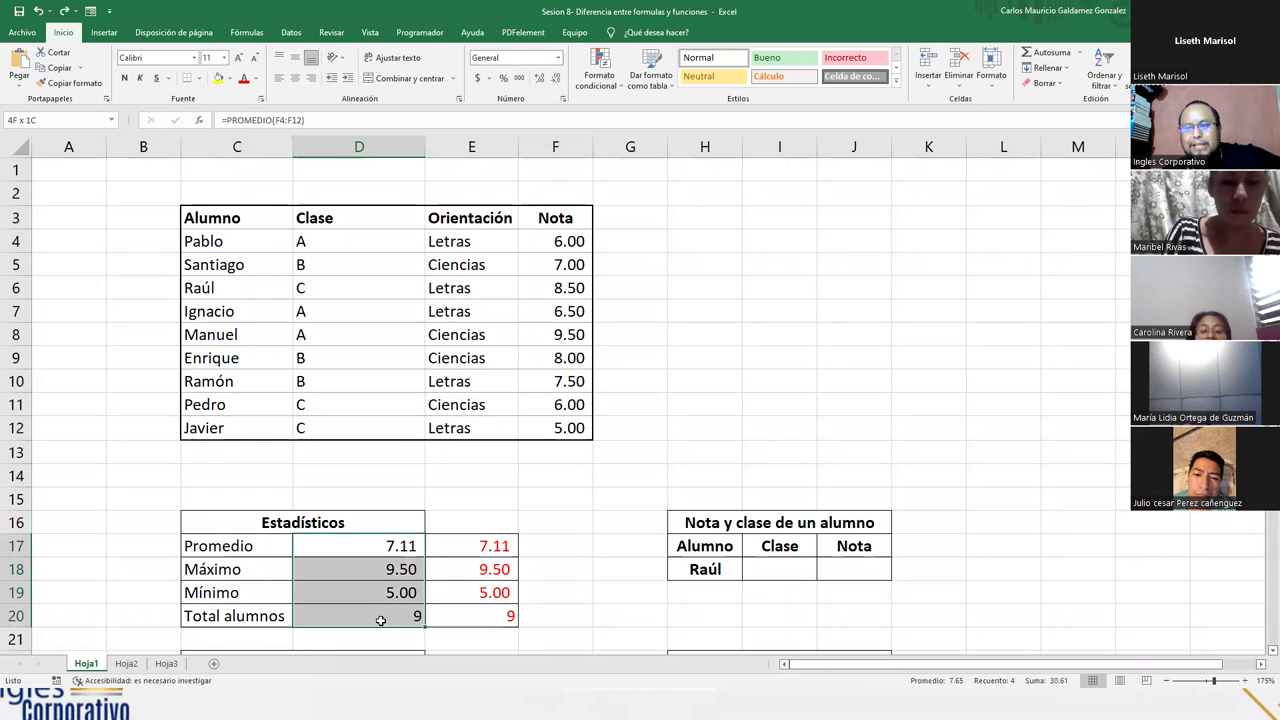
left_click(365, 567, "shift")
left_click_drag(365, 567, 351, 595)
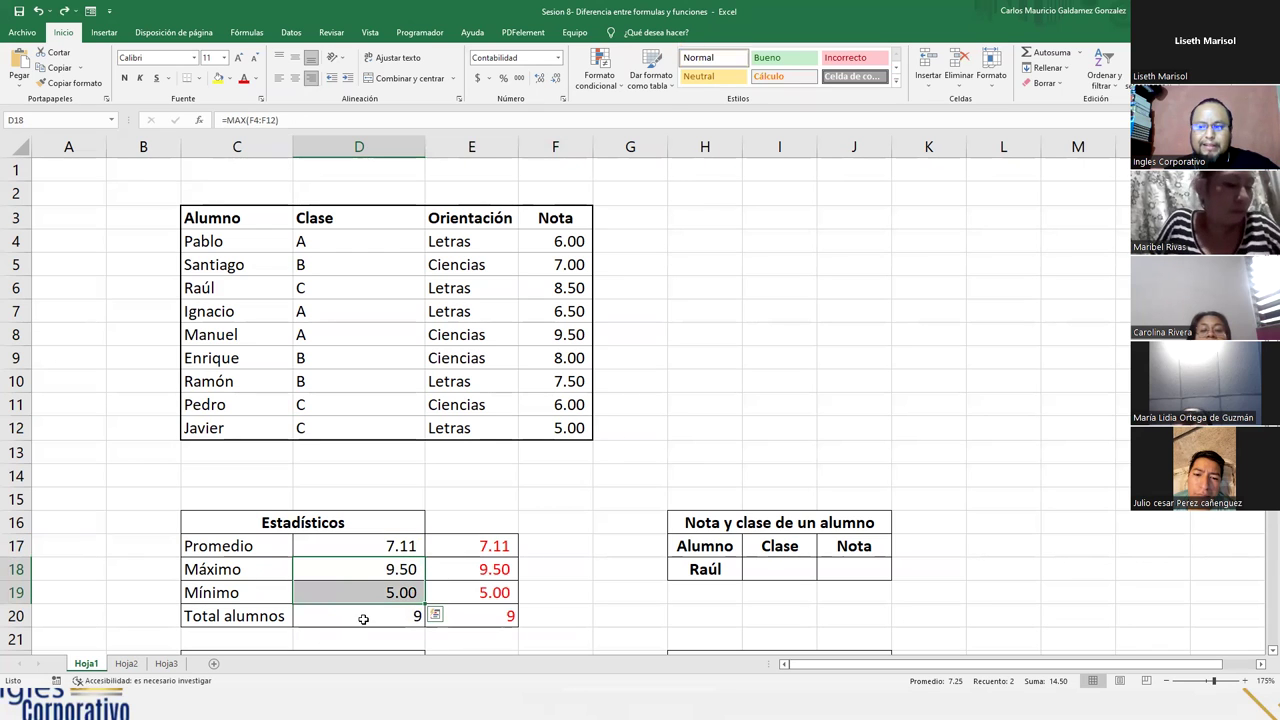
left_click(363, 617)
left_click_drag(344, 546, 344, 619)
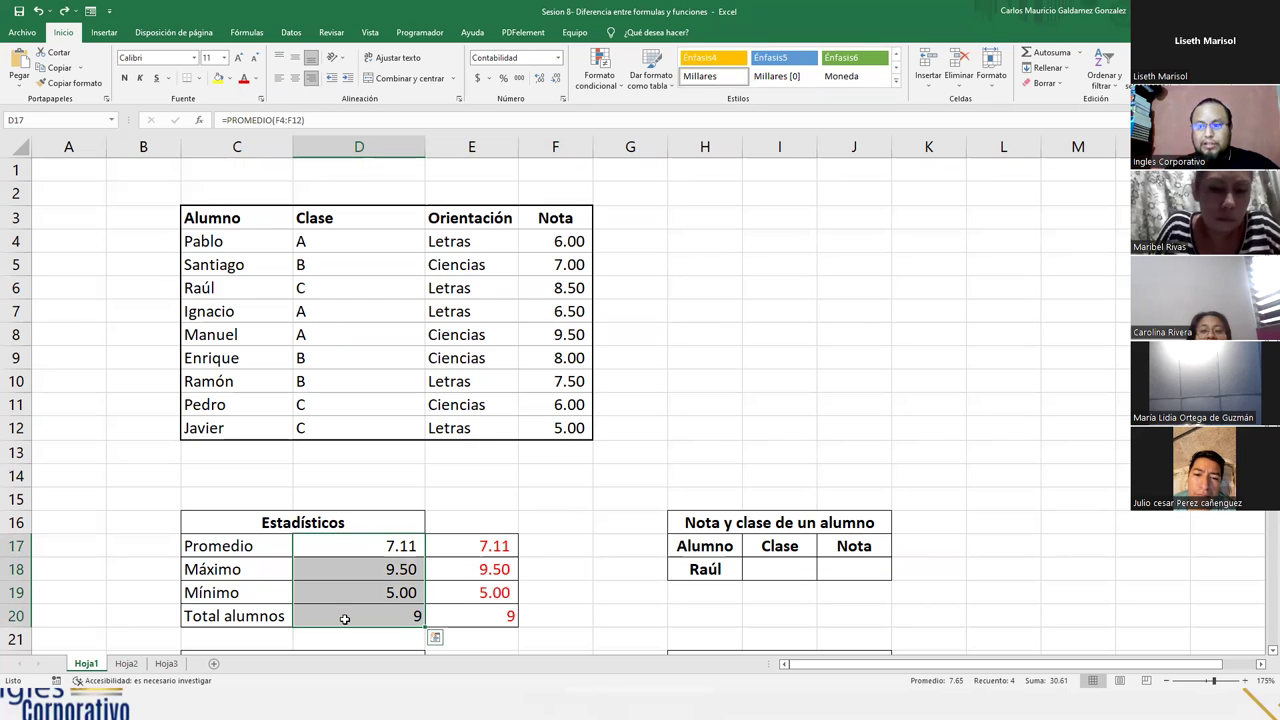
left_click(338, 546)
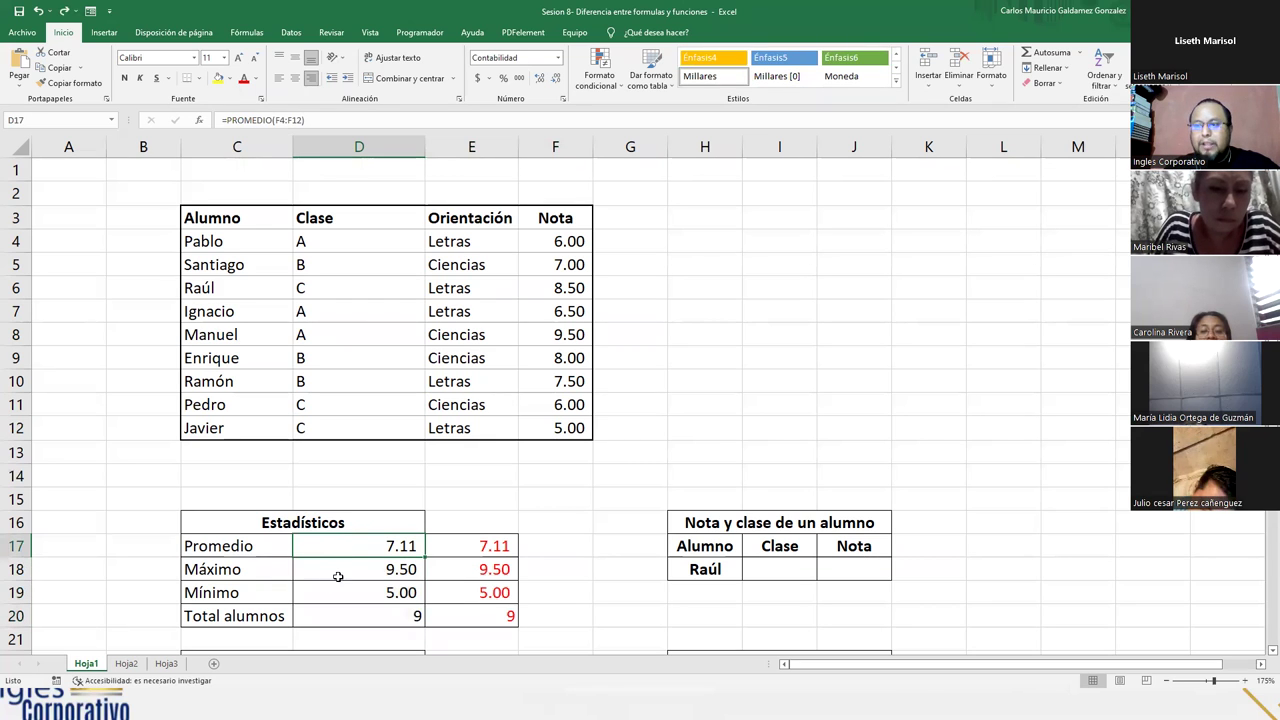
left_click(338, 577)
left_click(348, 598)
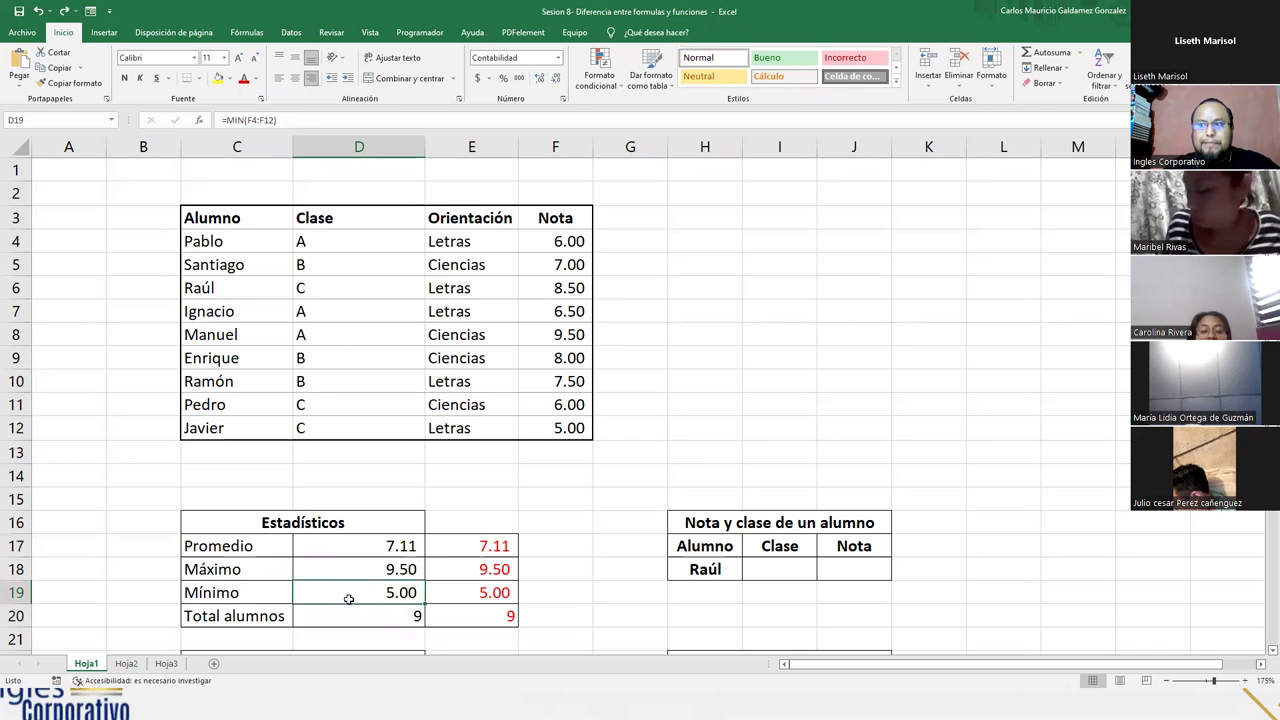
left_click(362, 617)
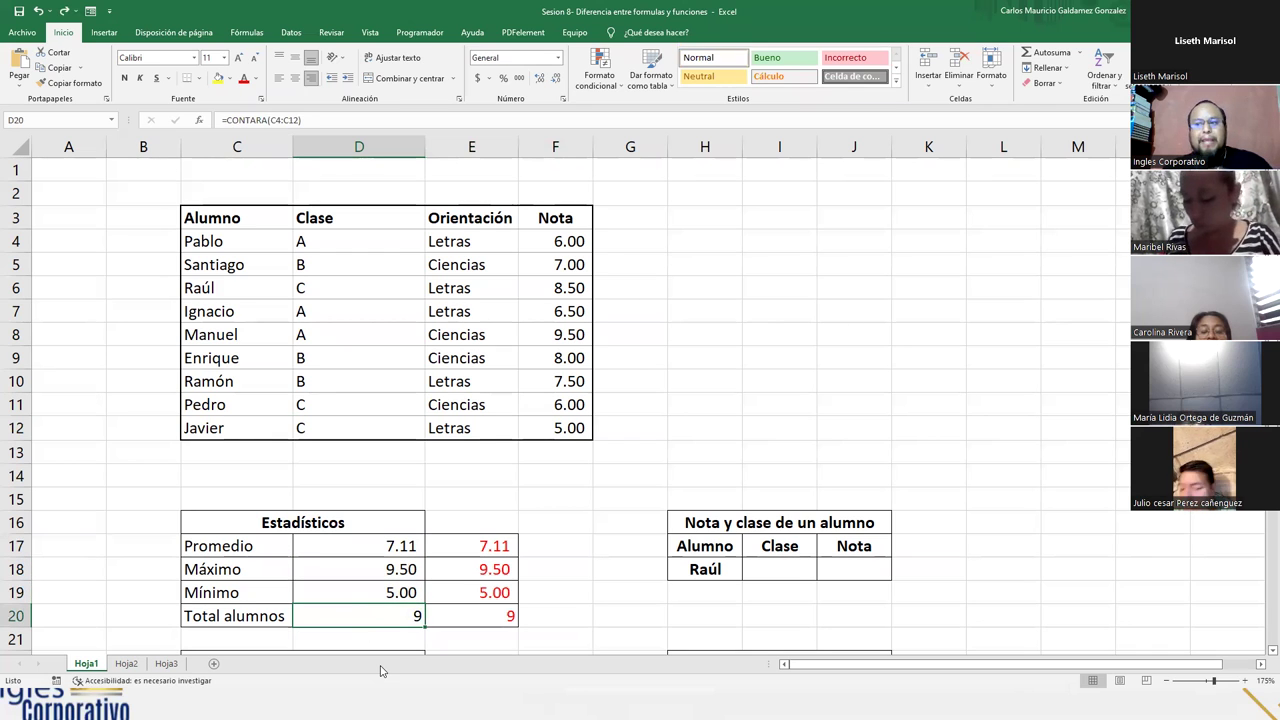
- Clear the student names in C9 and C5 to test the Total alumnos count, and undo both deletions
left_click_drag(190, 240, 227, 428)
left_click(231, 361)
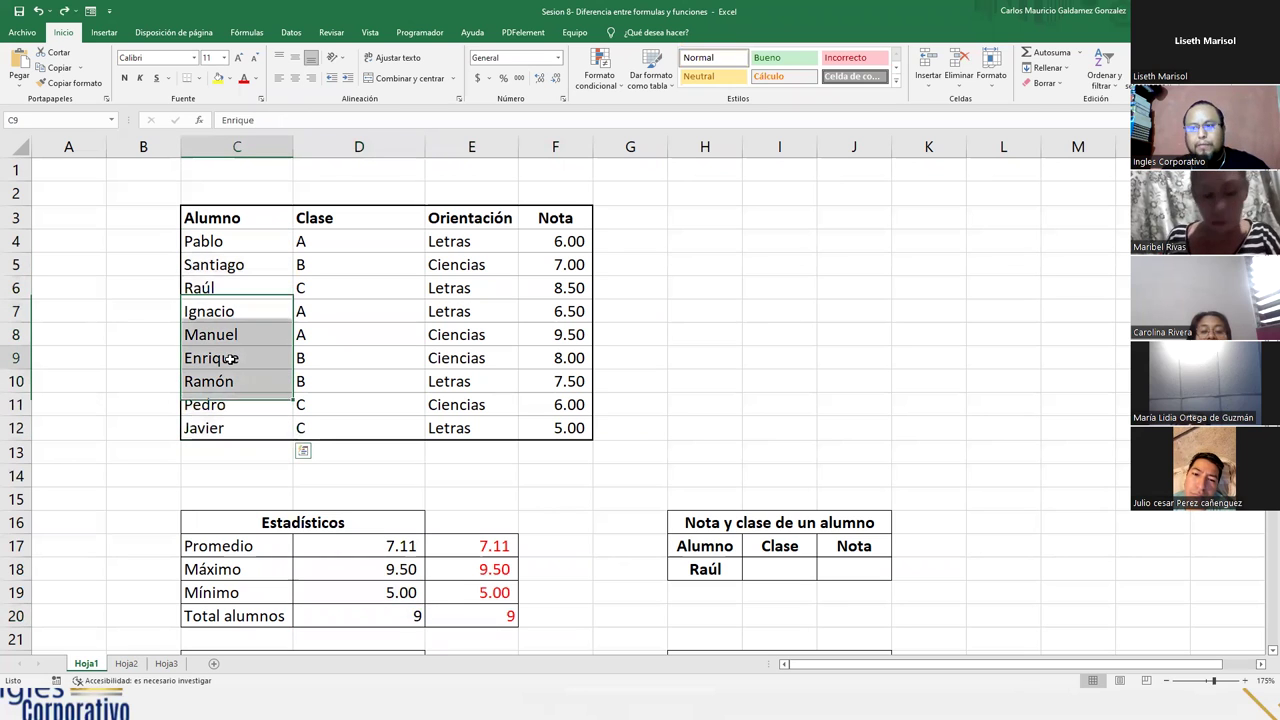
key("Delete")
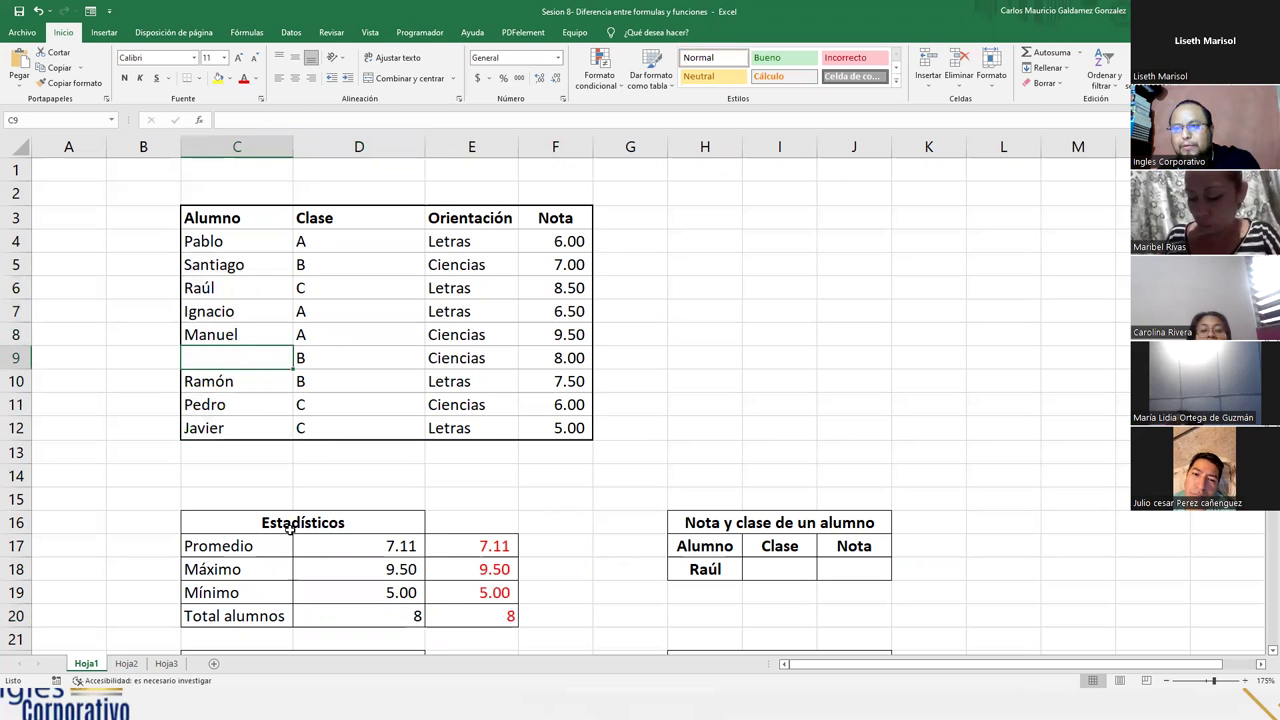
left_click(214, 265)
key("Delete")
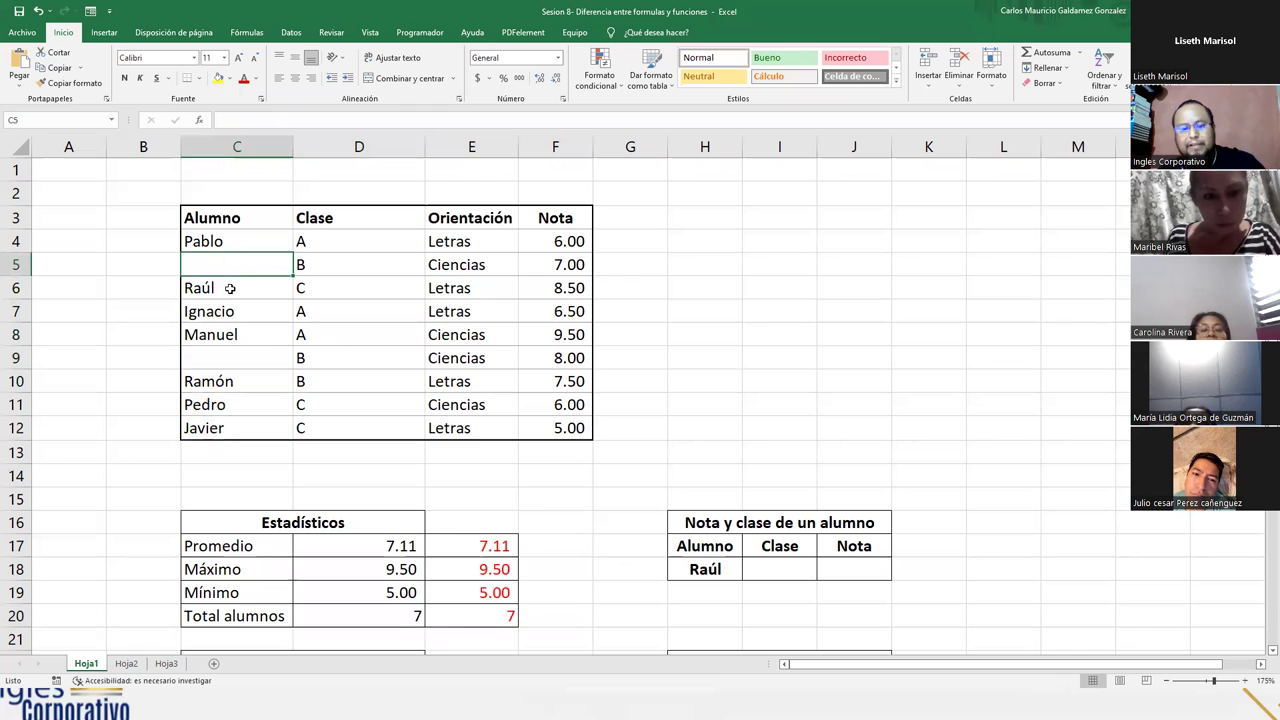
key("ctrl+z")
key("ctrl+z")
left_click(243, 381)
left_click(245, 402)
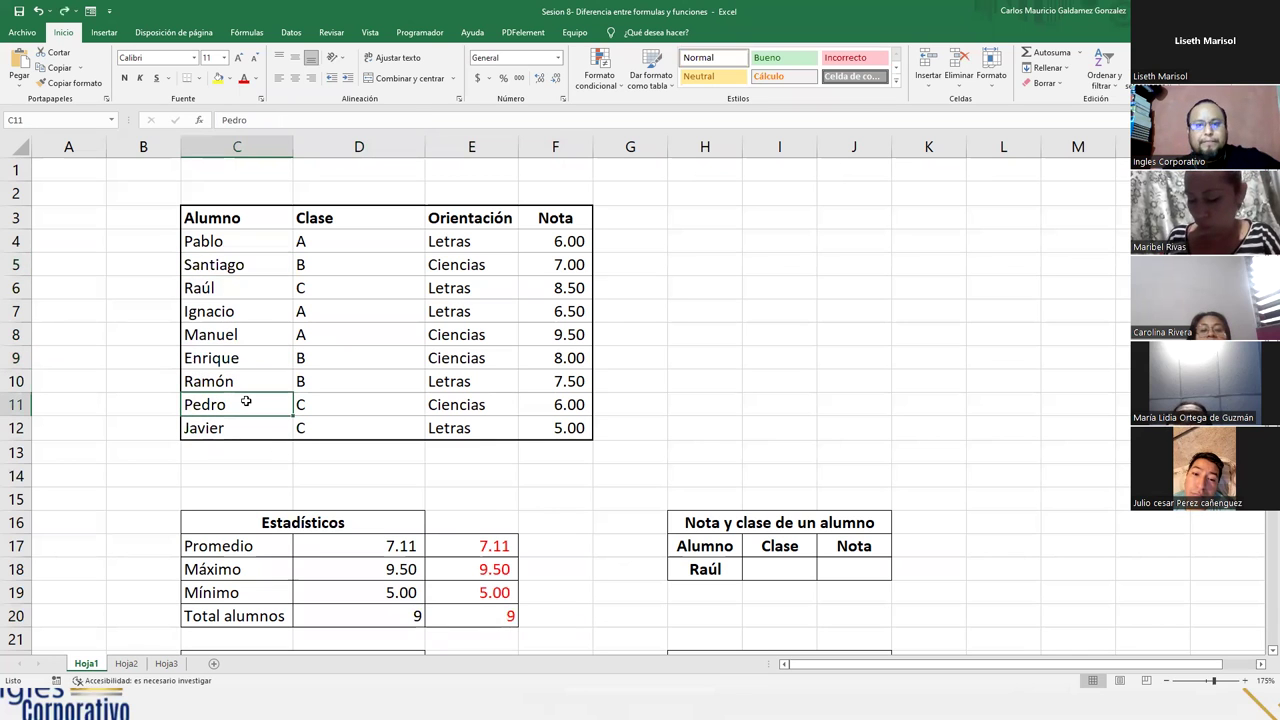
- Examine the Media por Orientación table with its Letras and Ciencias labels, and return to the Orientación column of the grades table
scroll(245, 402, "down", 3)
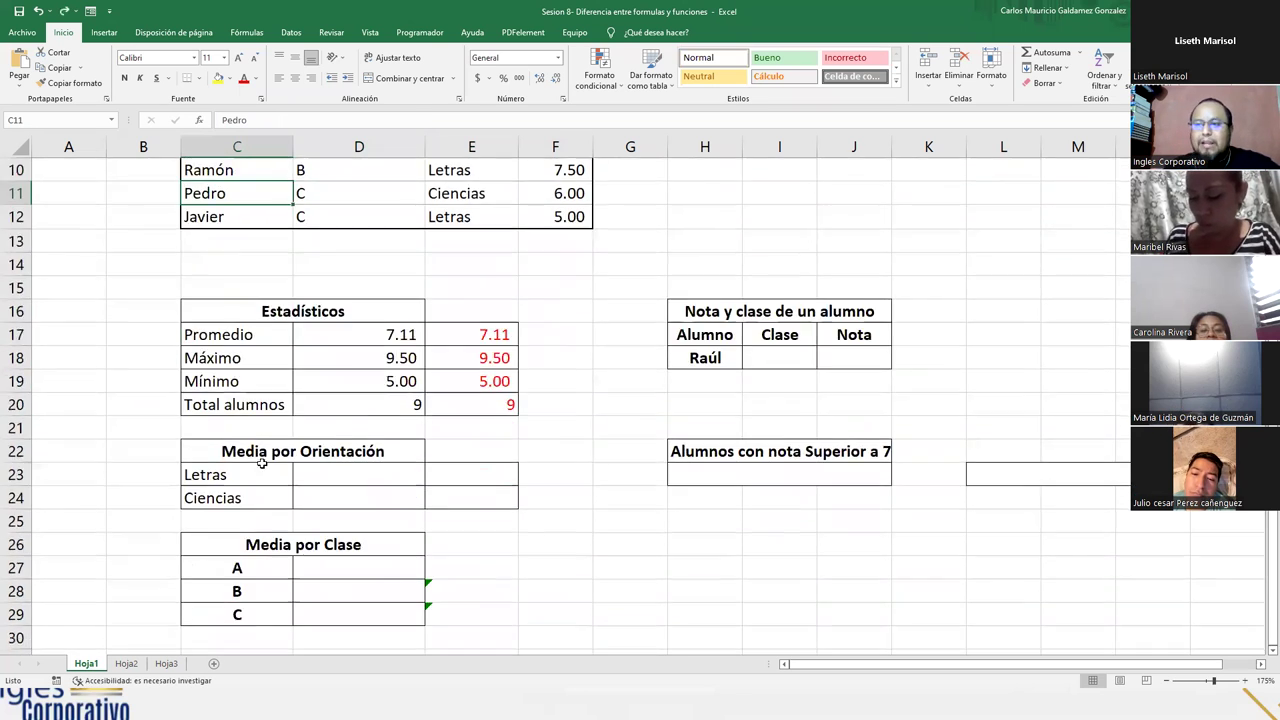
left_click_drag(251, 452, 255, 492)
left_click(255, 492)
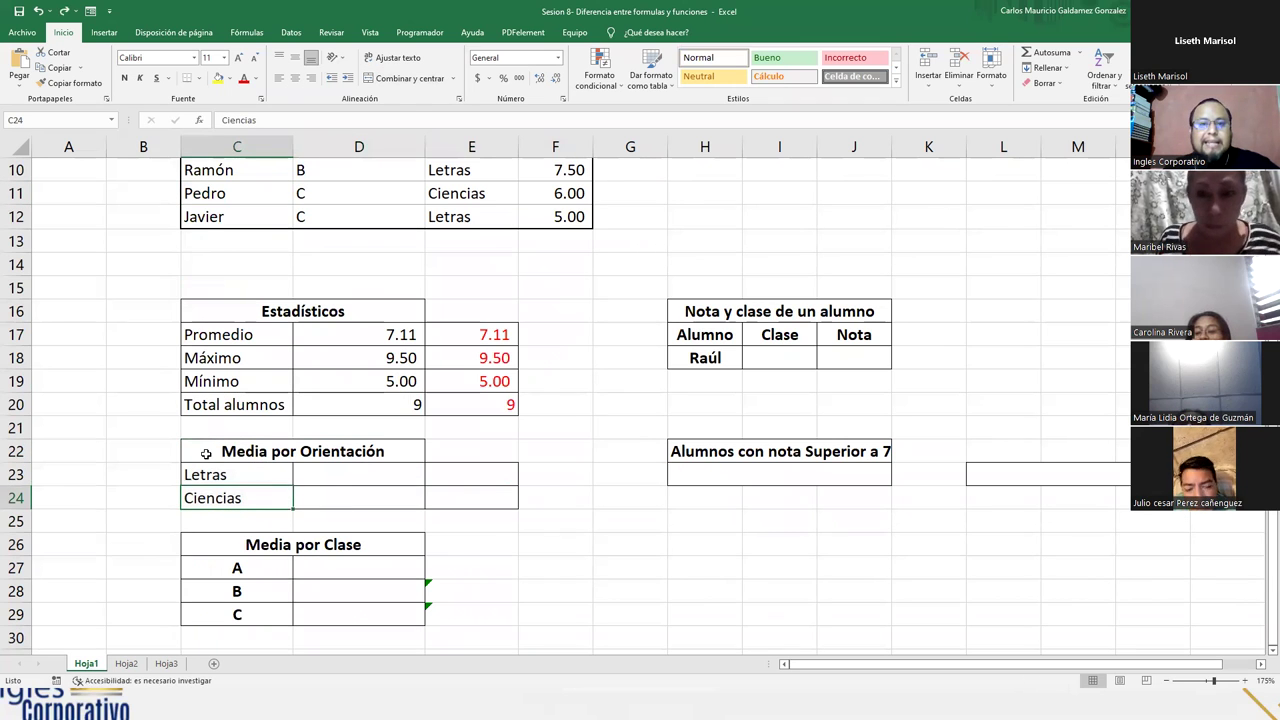
left_click(219, 476)
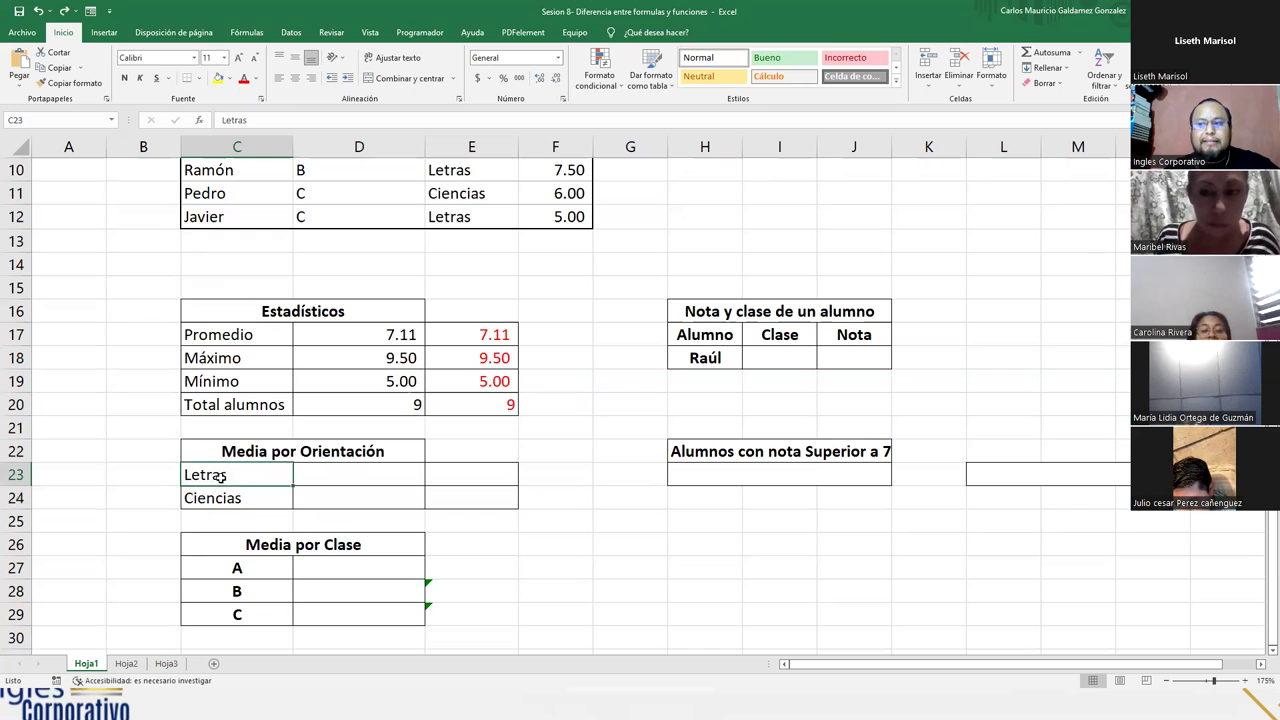
left_click(228, 502)
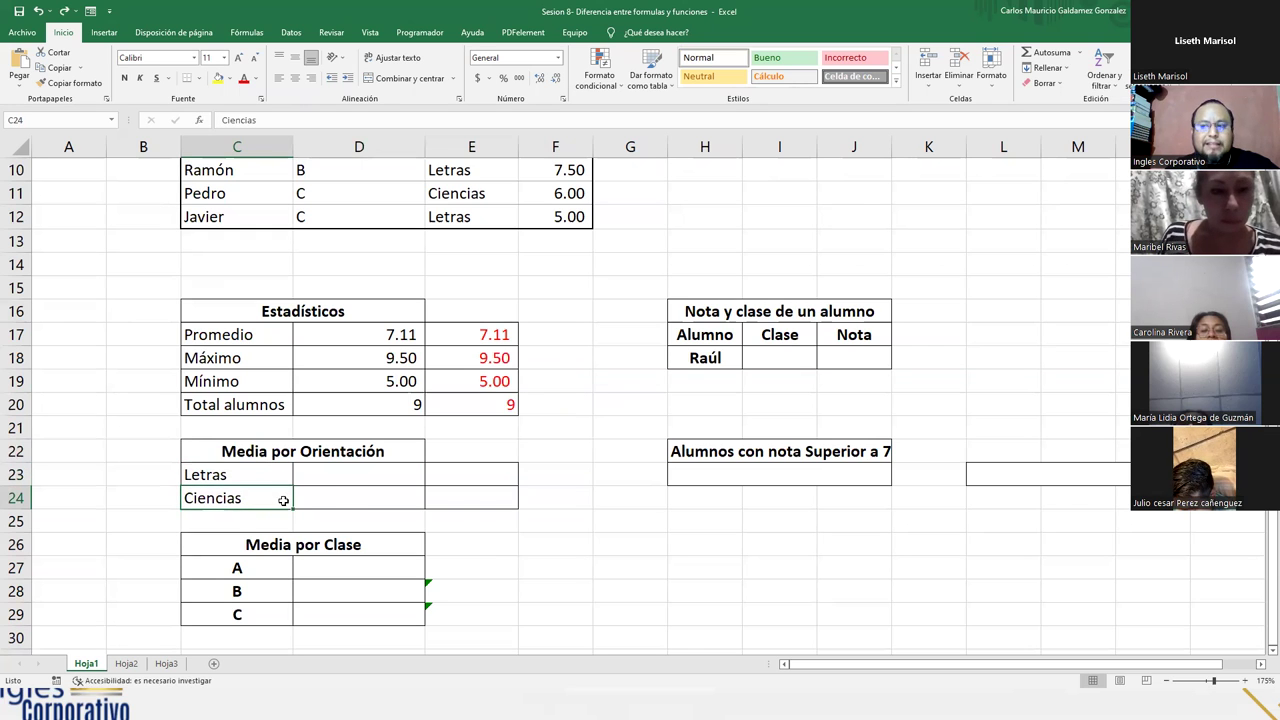
scroll(371, 503, "up", 3)
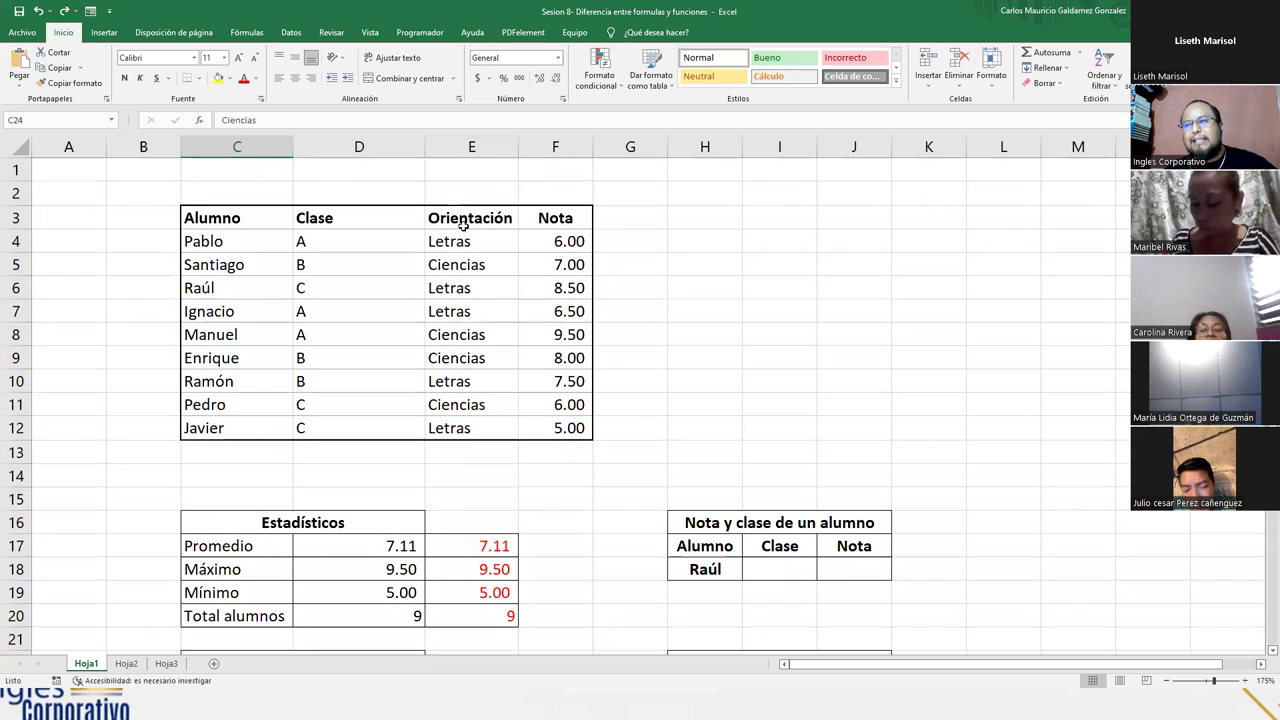
- Change the Orientación column header in E3 of the grades table to Materia
left_click(464, 226)
type("Materia")
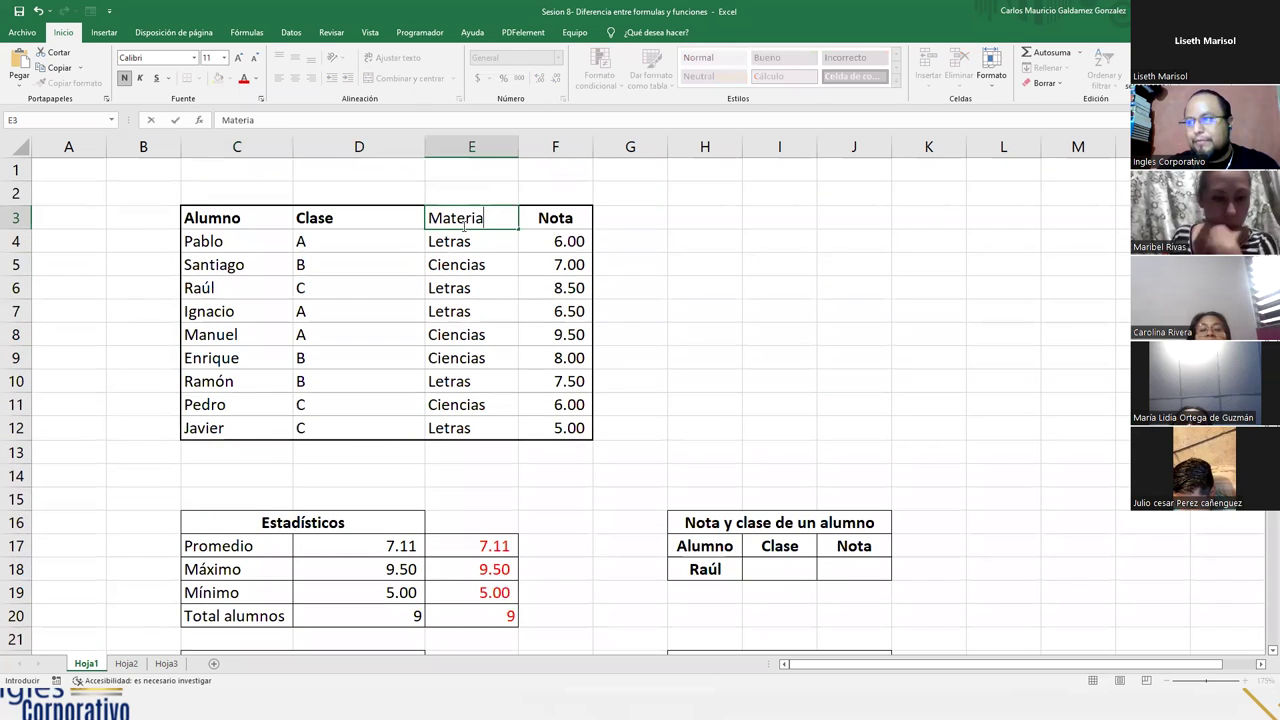
key("Return")
- Change the title of the Media por Orientación table to Media por Materia
scroll(440, 300, "down", 3)
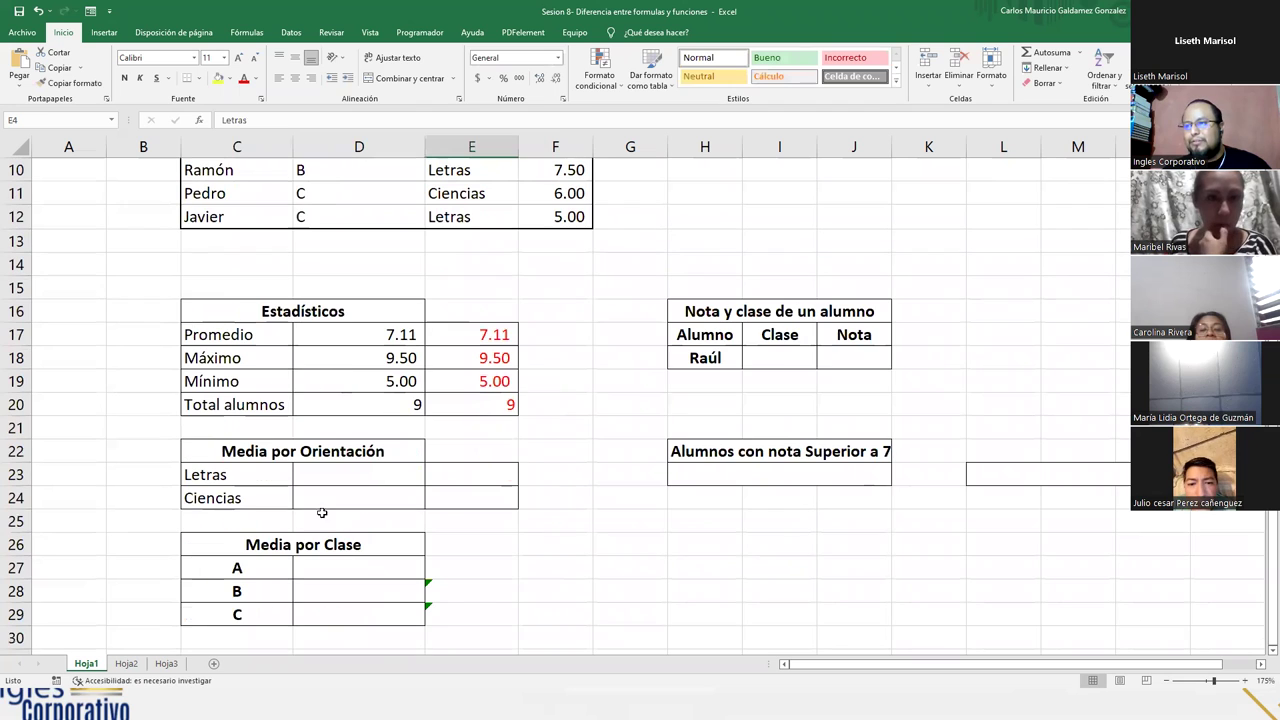
double_click(333, 451)
double_click(333, 451)
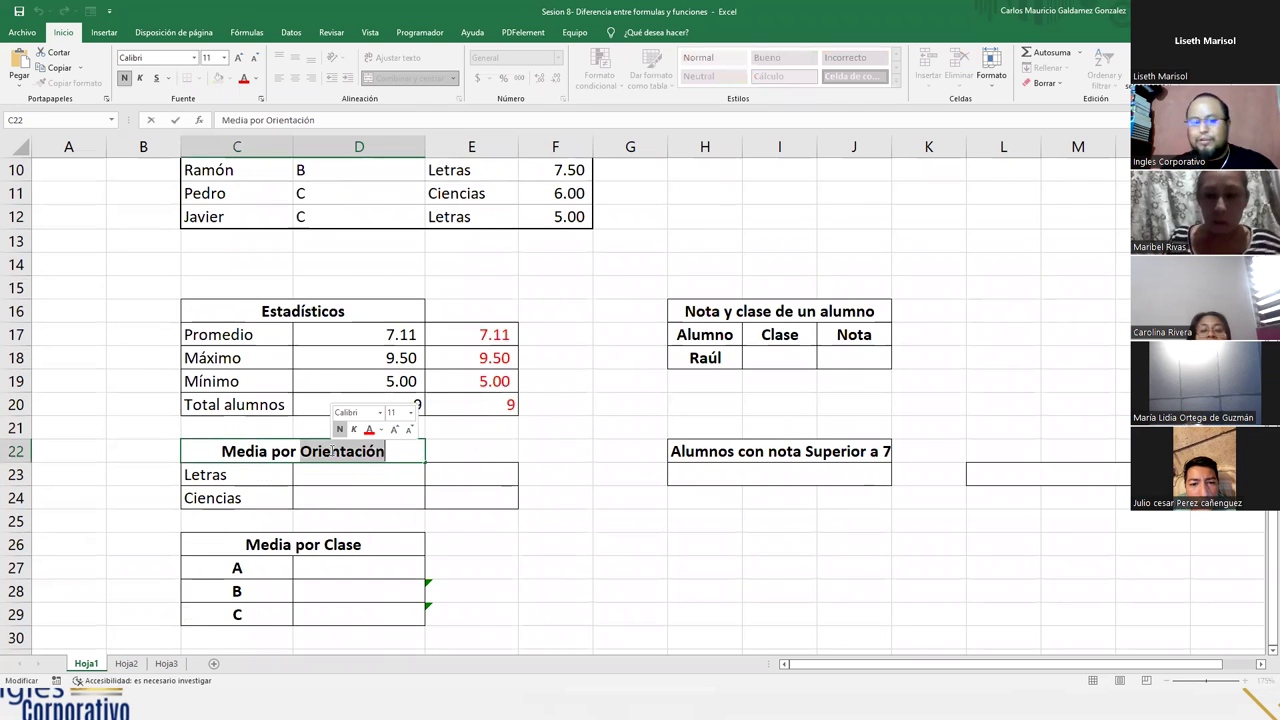
type("Materia")
key("Return")
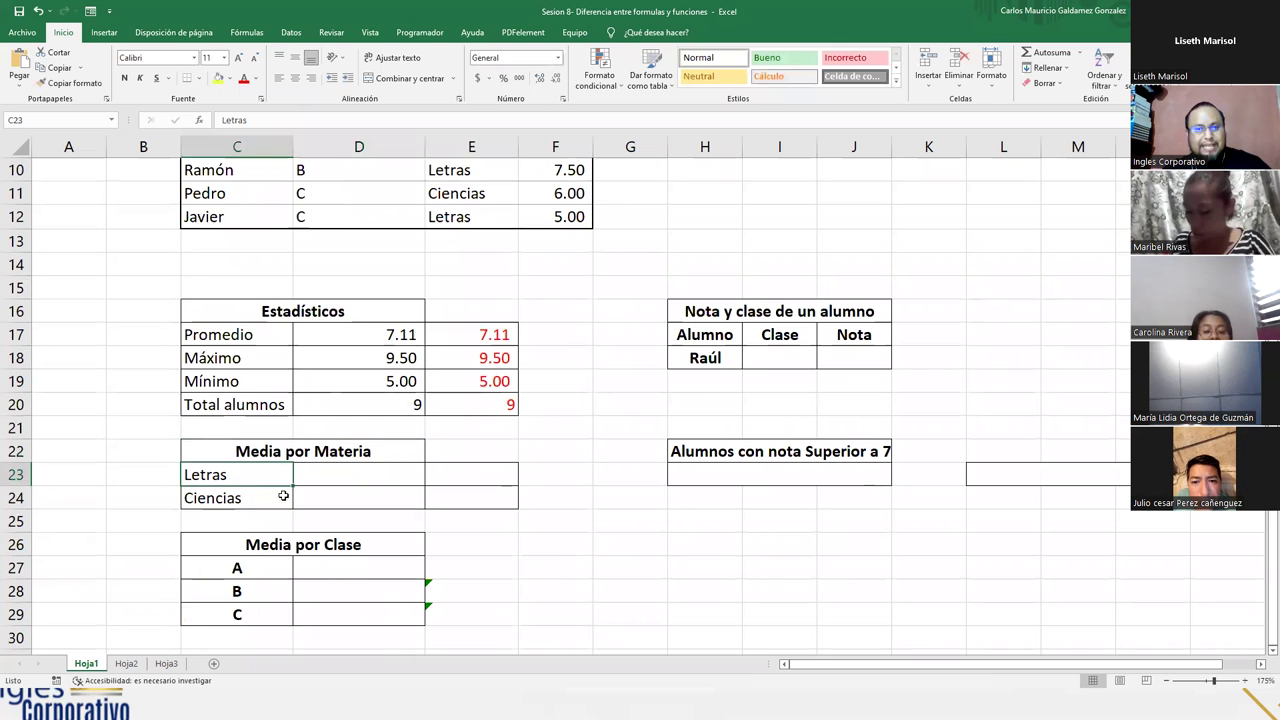
- Compare the Letras label in C23 with the grades table by selecting every Letras entry in the Materia column
scroll(407, 443, "up", 2)
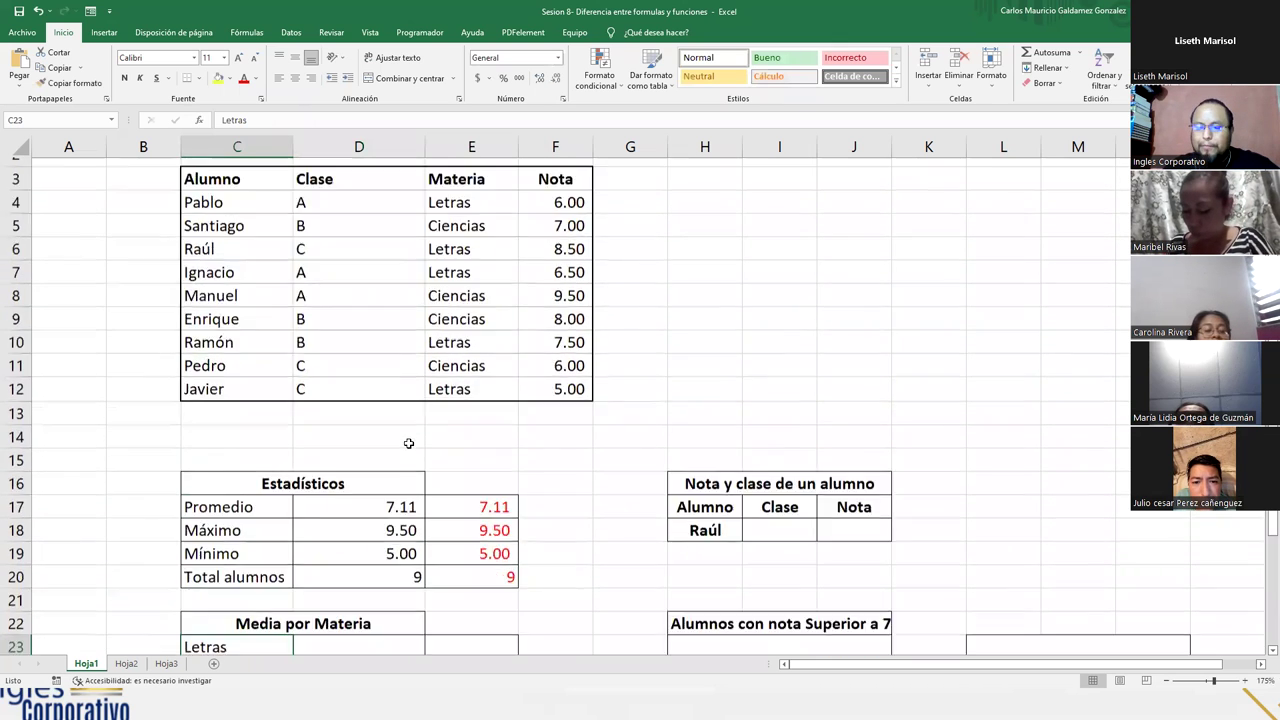
scroll(407, 443, "down", 3)
left_click(338, 410)
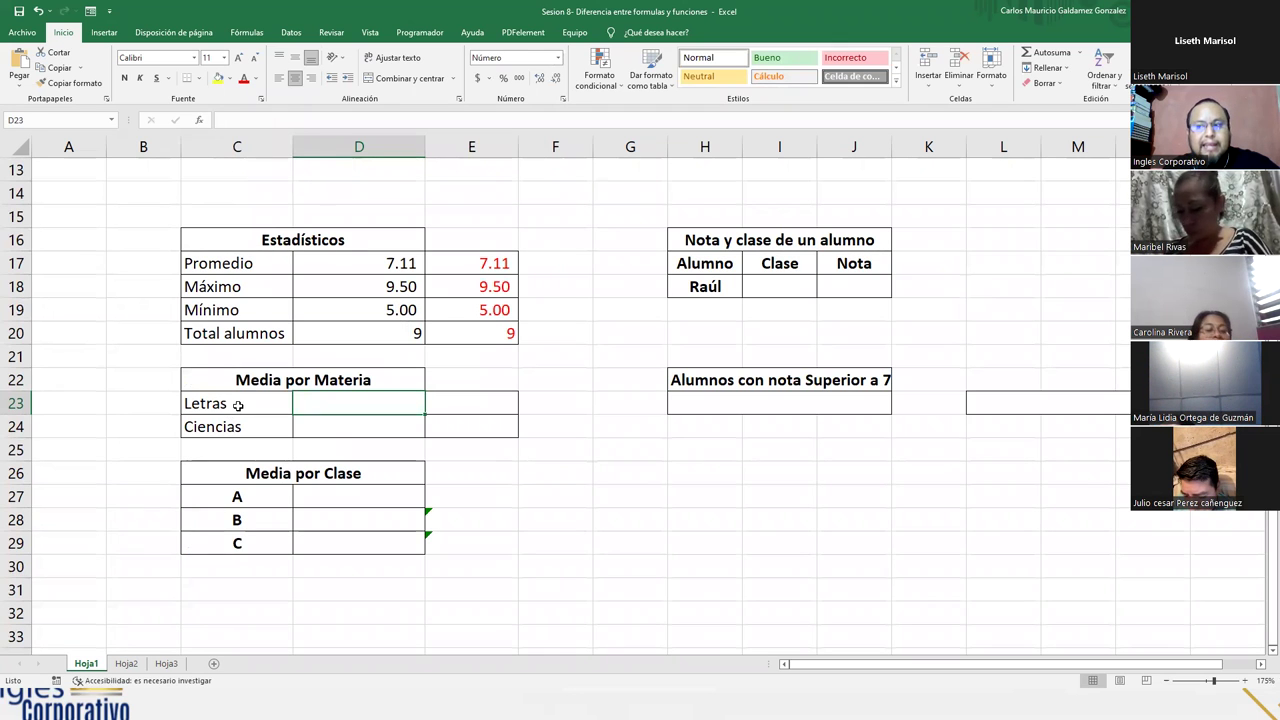
left_click(234, 404)
scroll(375, 442, "up", 4)
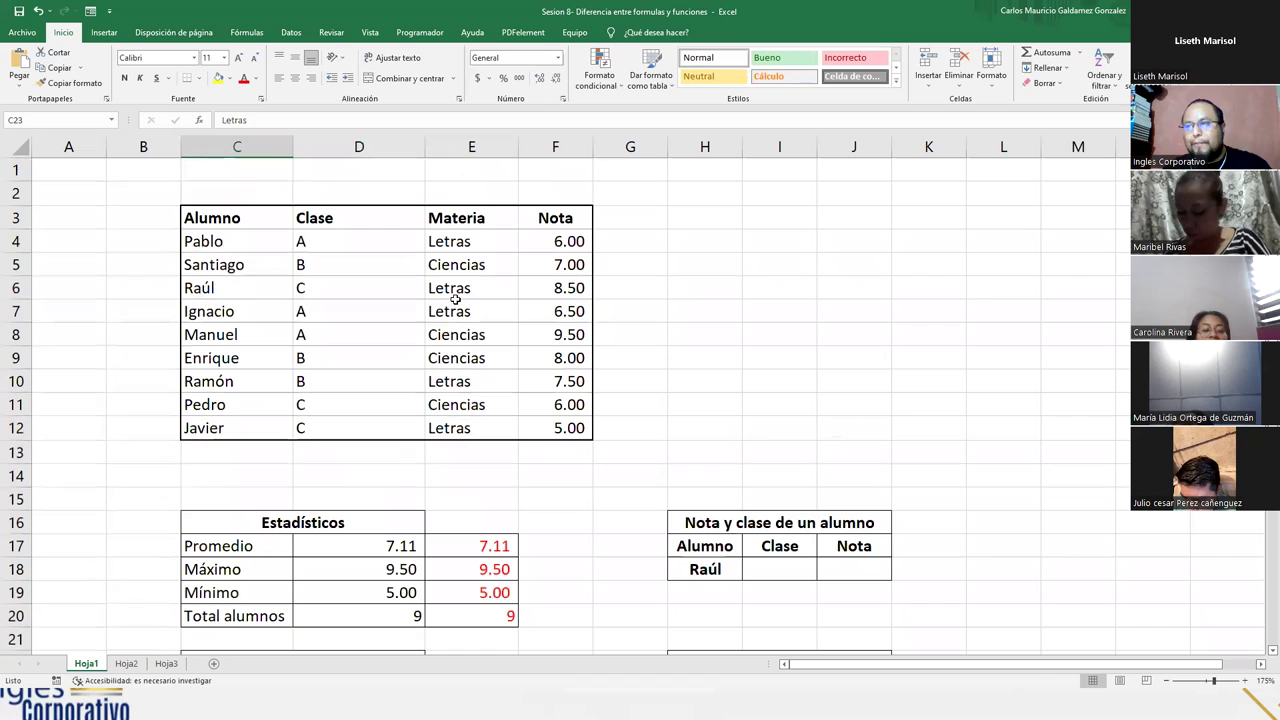
left_click(485, 241)
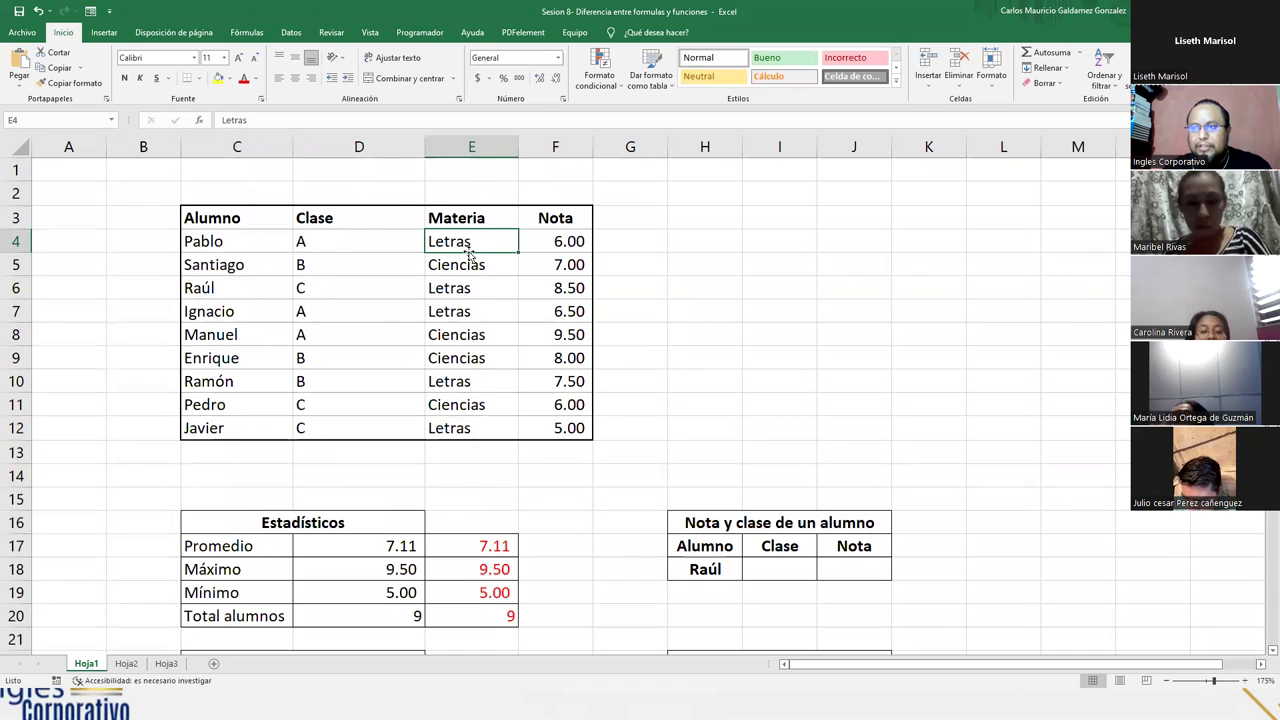
left_click(459, 293, "ctrl")
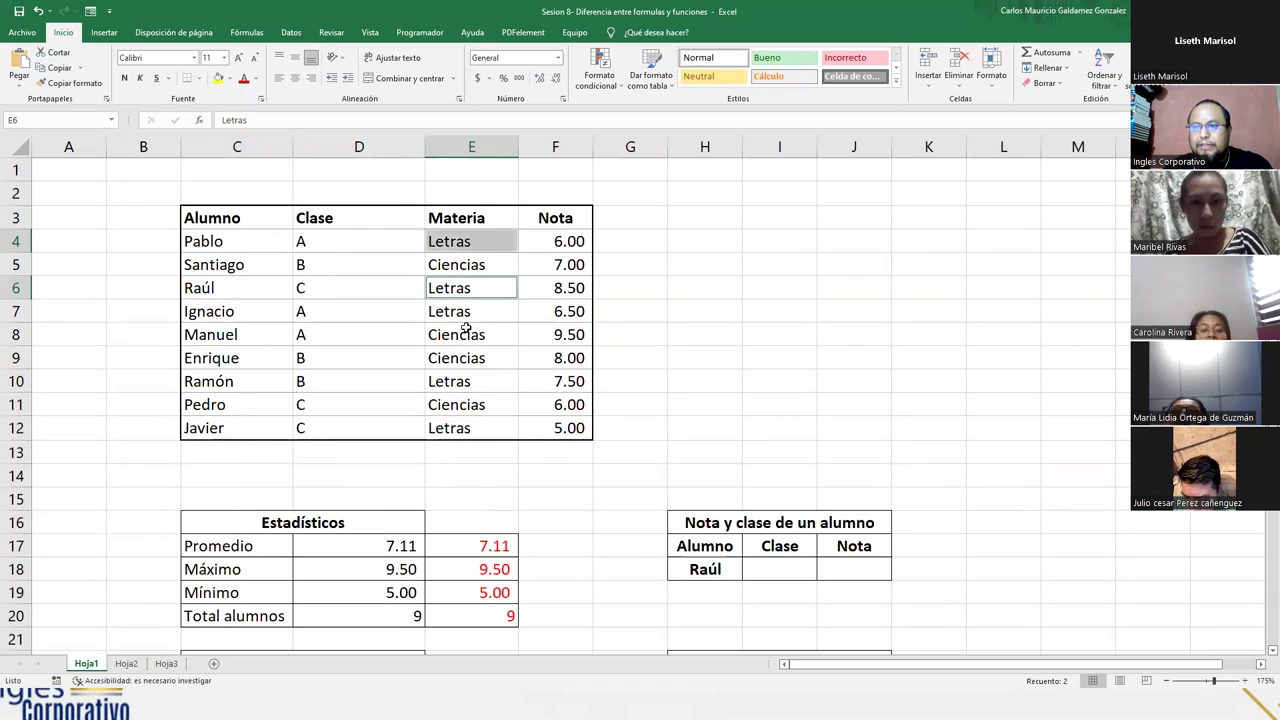
left_click(456, 314, "ctrl")
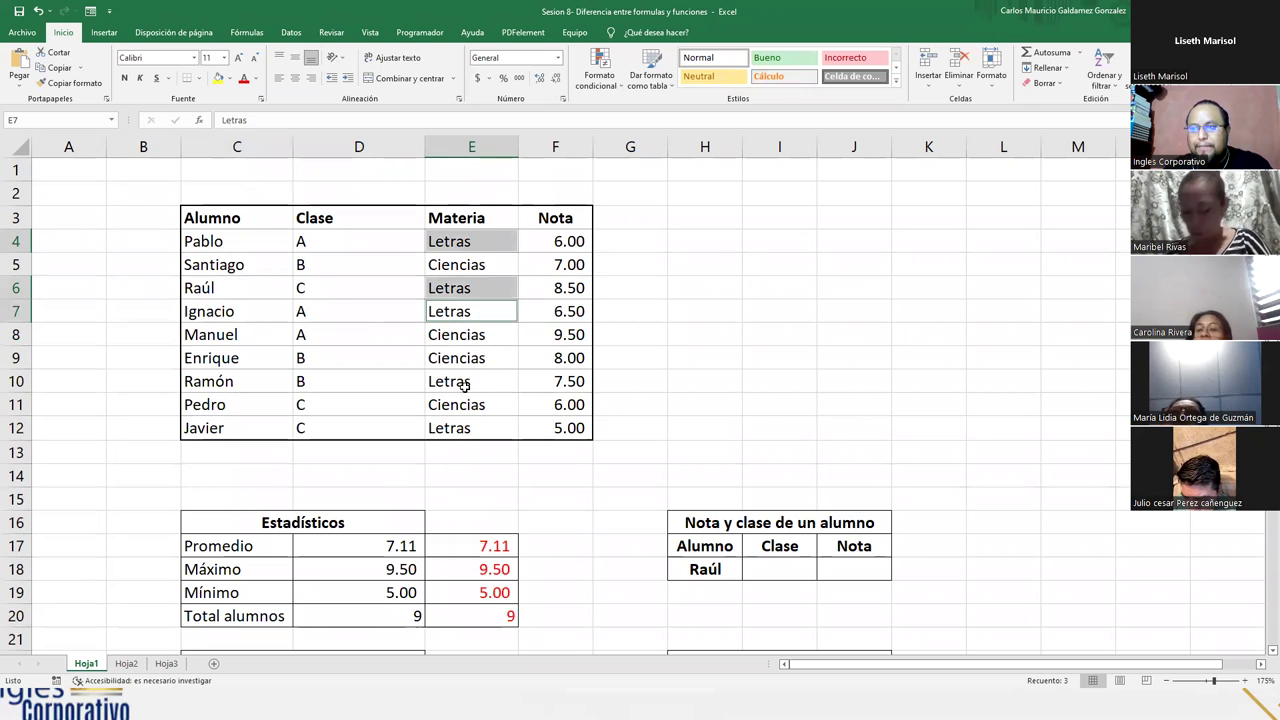
left_click(465, 385, "ctrl")
left_click(469, 430, "ctrl")
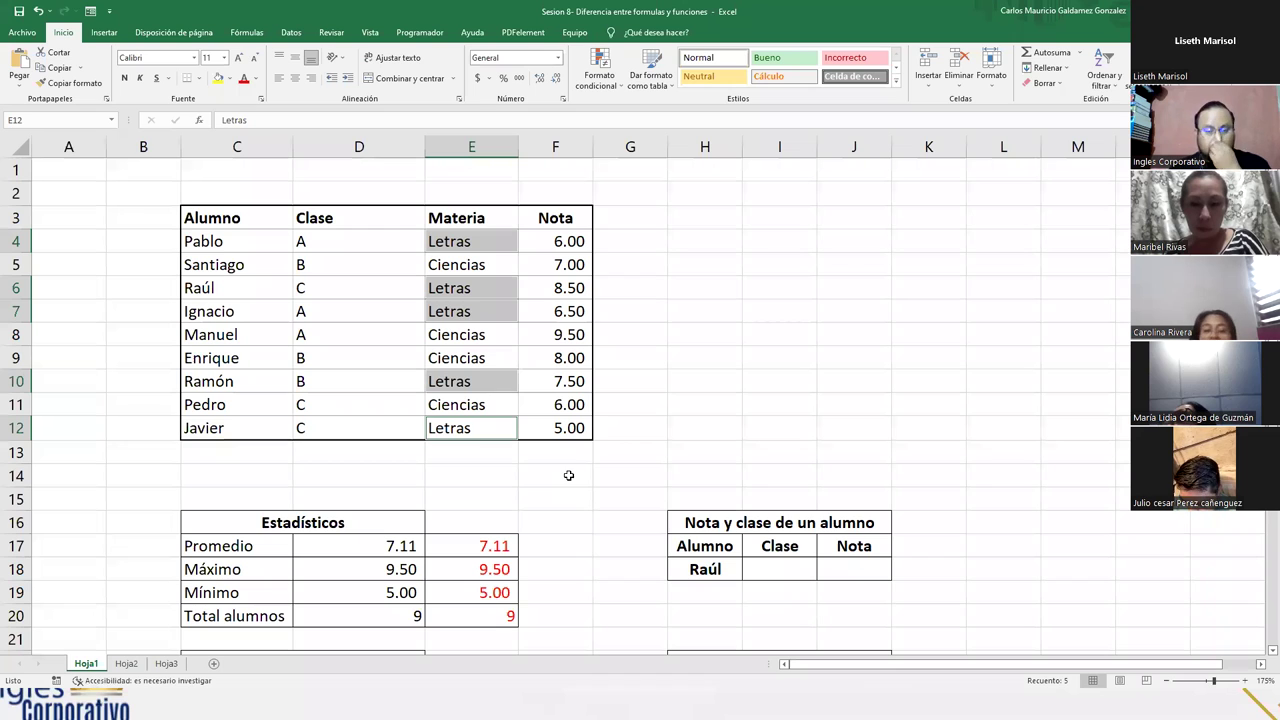
- Review the PROMEDIO formula in D17 and the range it averages without editing it
left_click(342, 543)
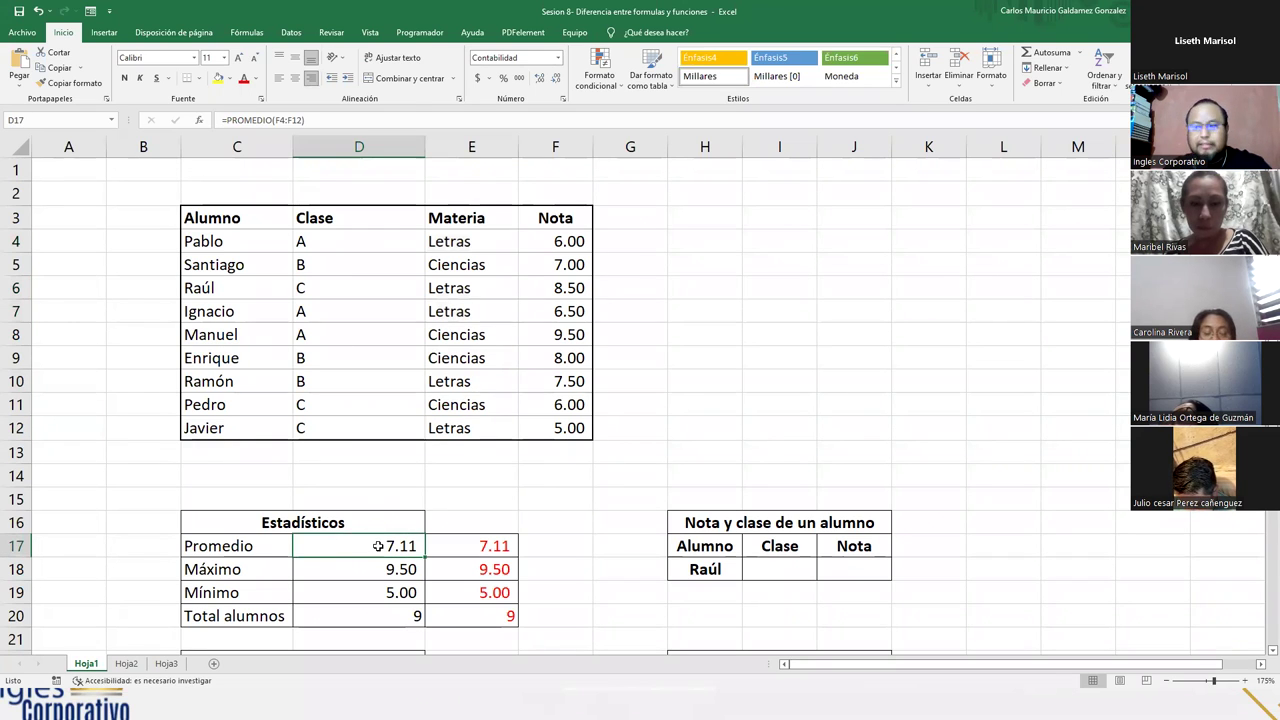
double_click(378, 545)
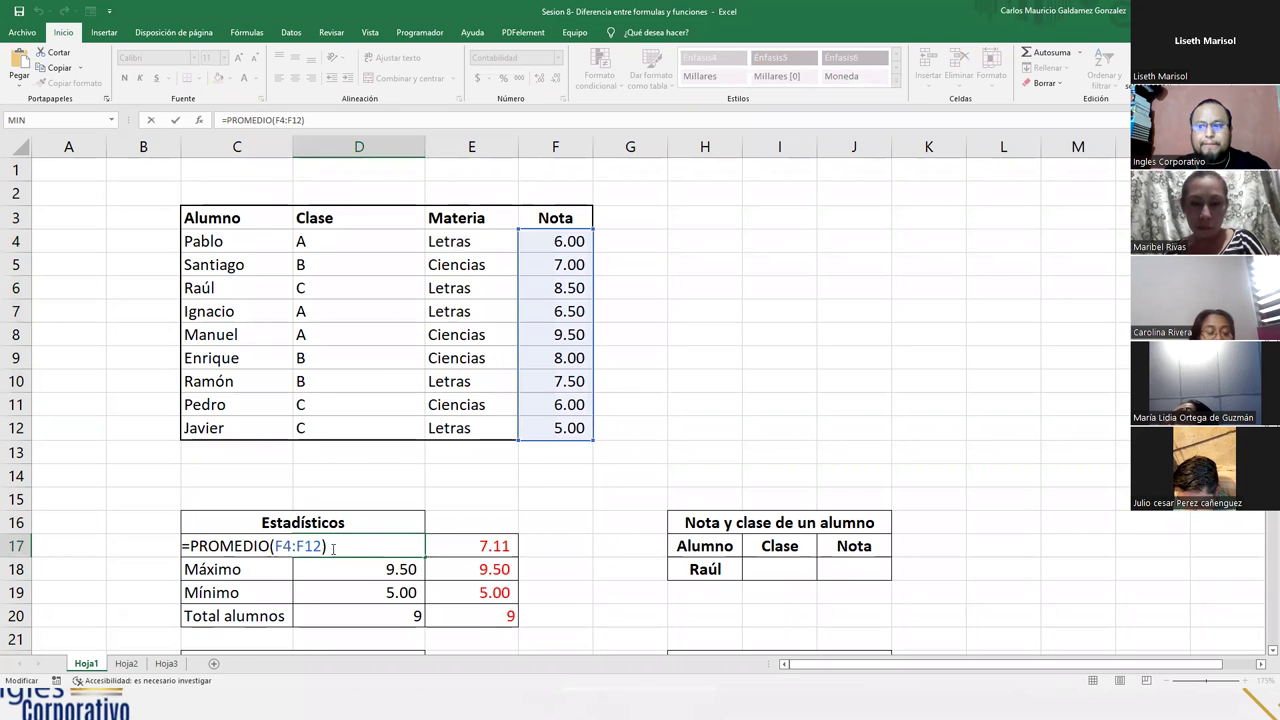
key("Escape")
- Begin a PROMEDIO.SI formula in D23 for Letras and open the function's help article
scroll(380, 480, "down", 4)
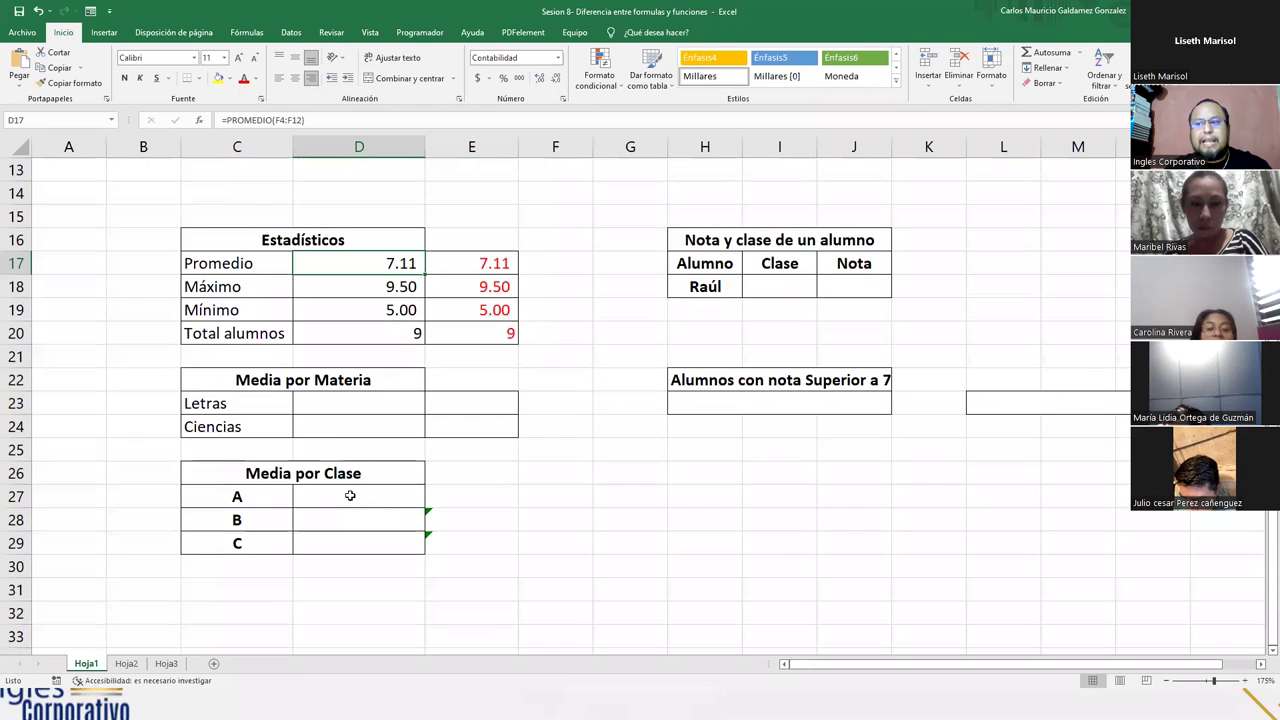
scroll(360, 460, "up", 1)
left_click(349, 484)
type("=promedio.s")
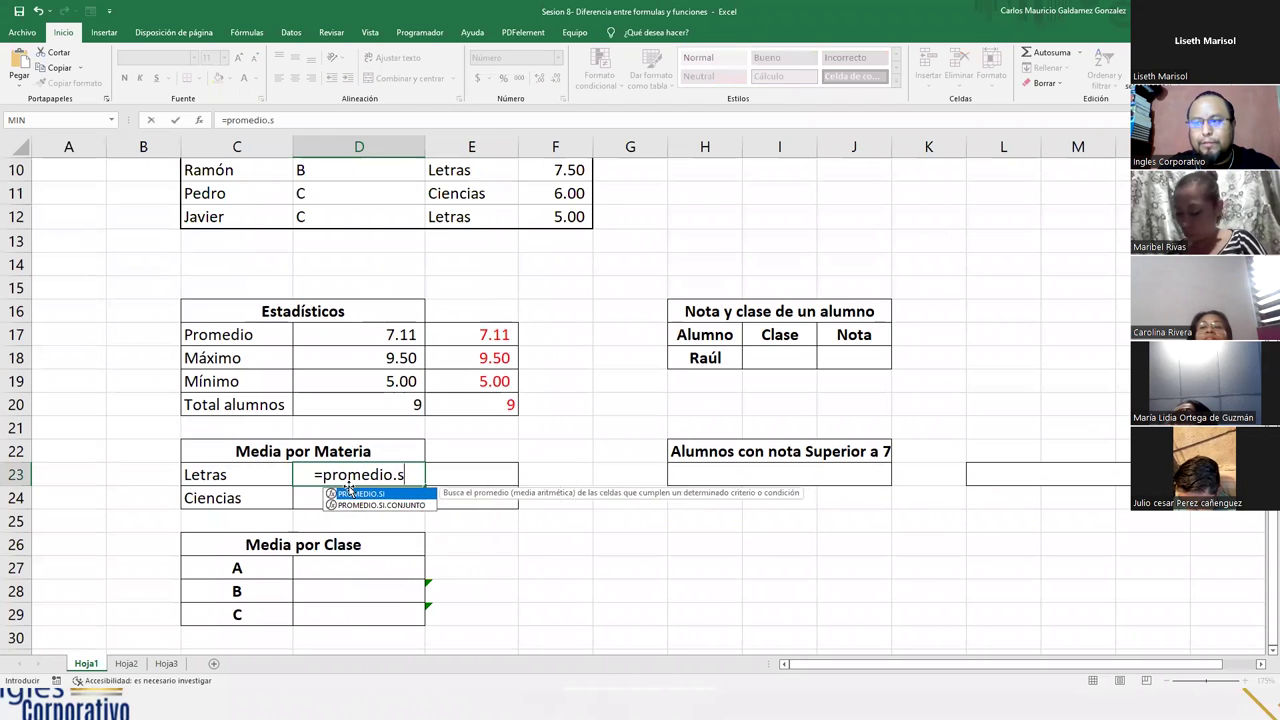
key("Tab")
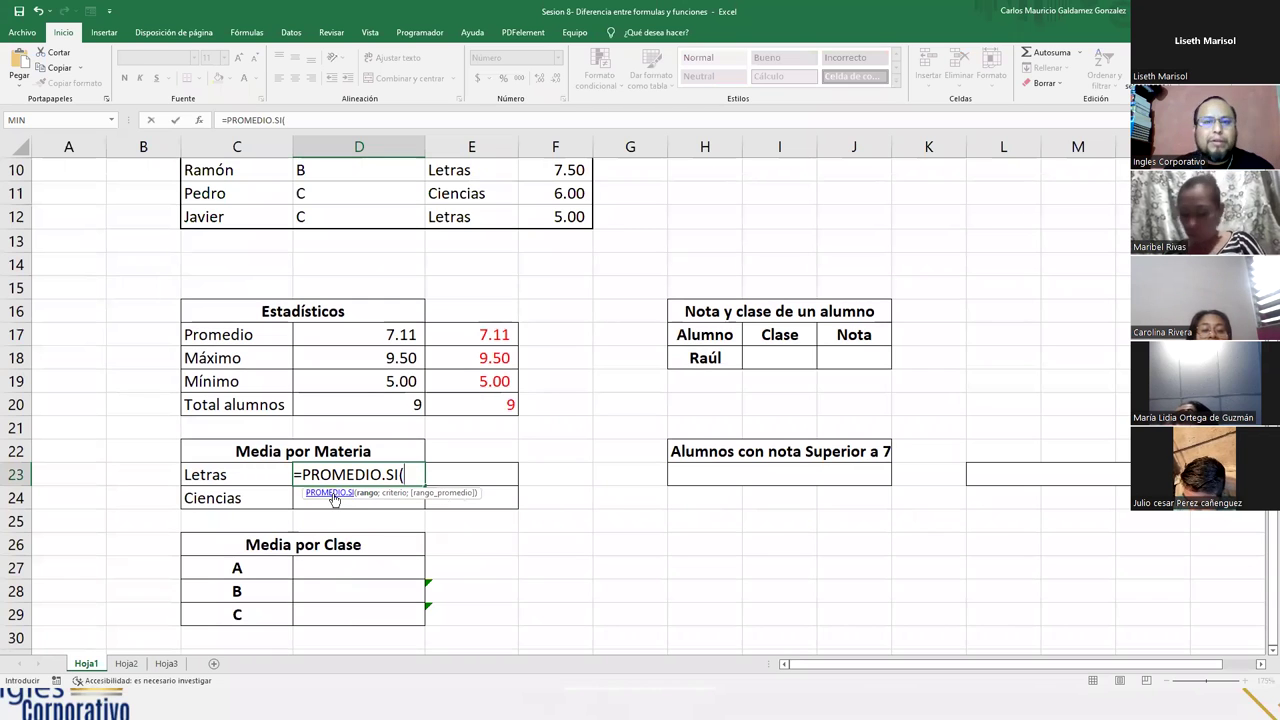
left_click(334, 494)
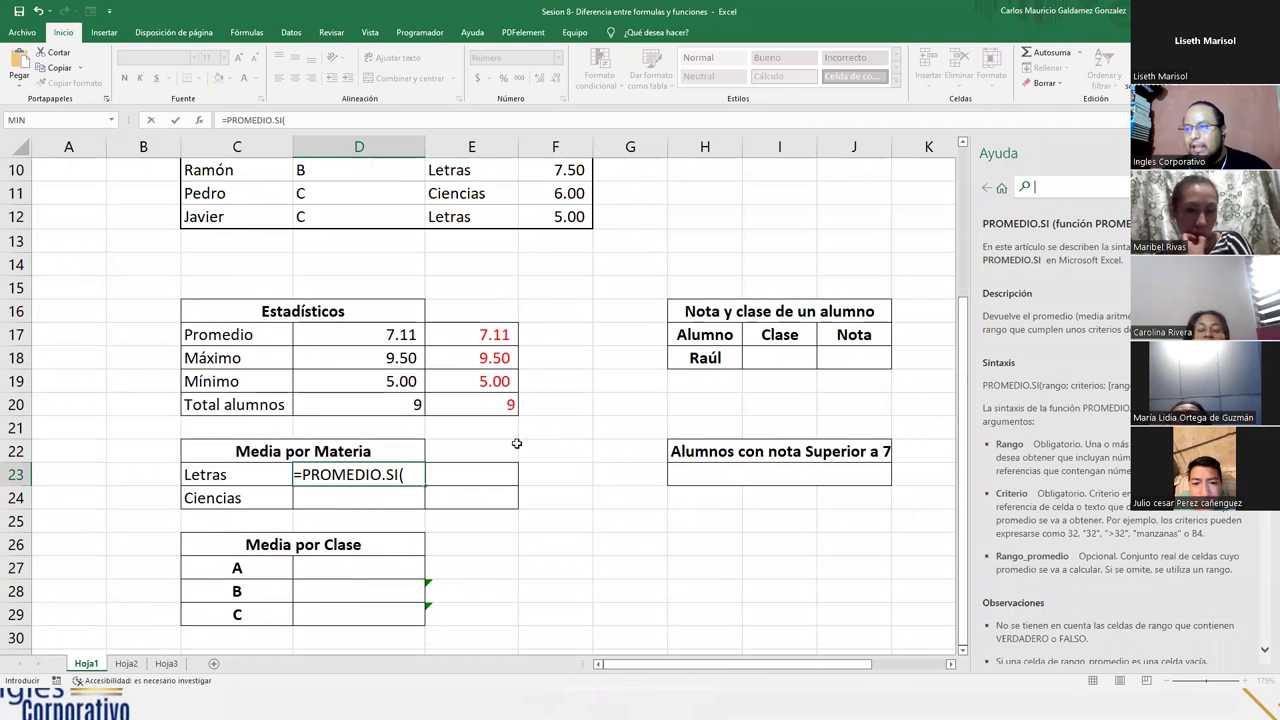
- Set the Materia entries E4:E12 as the rango argument of the PROMEDIO.SI formula in D23
key("F2")
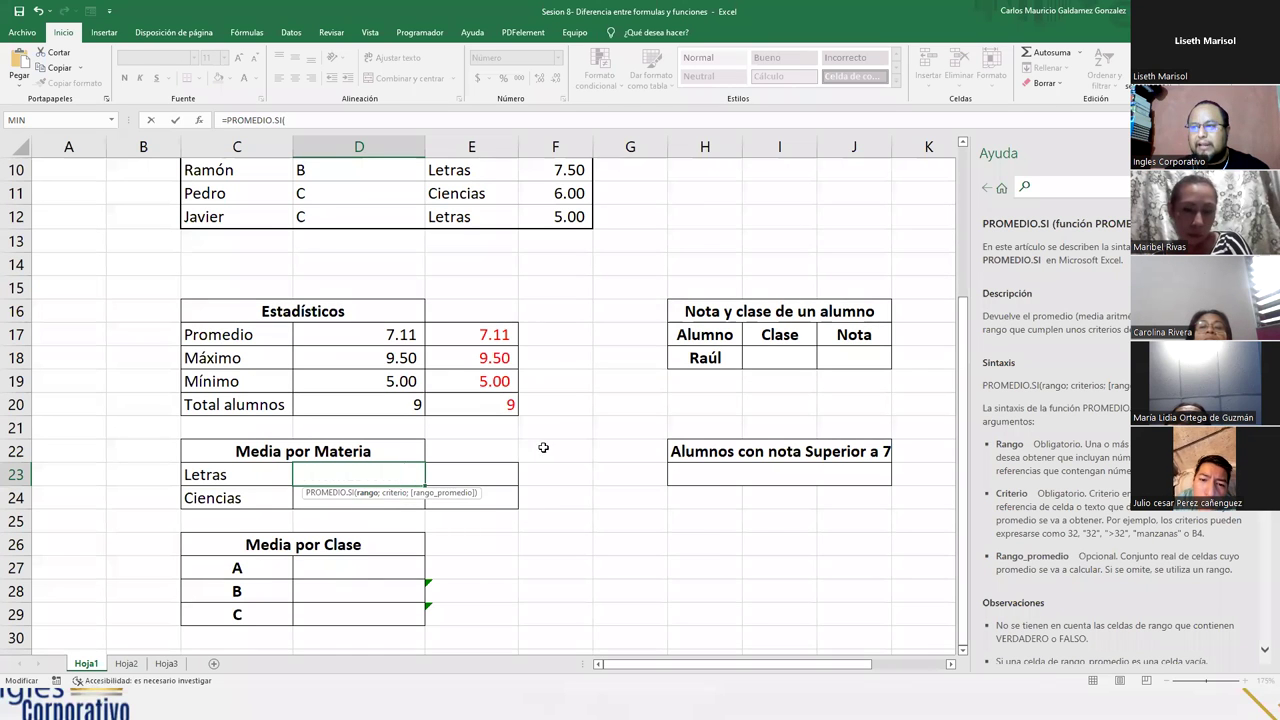
scroll(507, 347, "up", 3)
left_click_drag(469, 238, 470, 428)
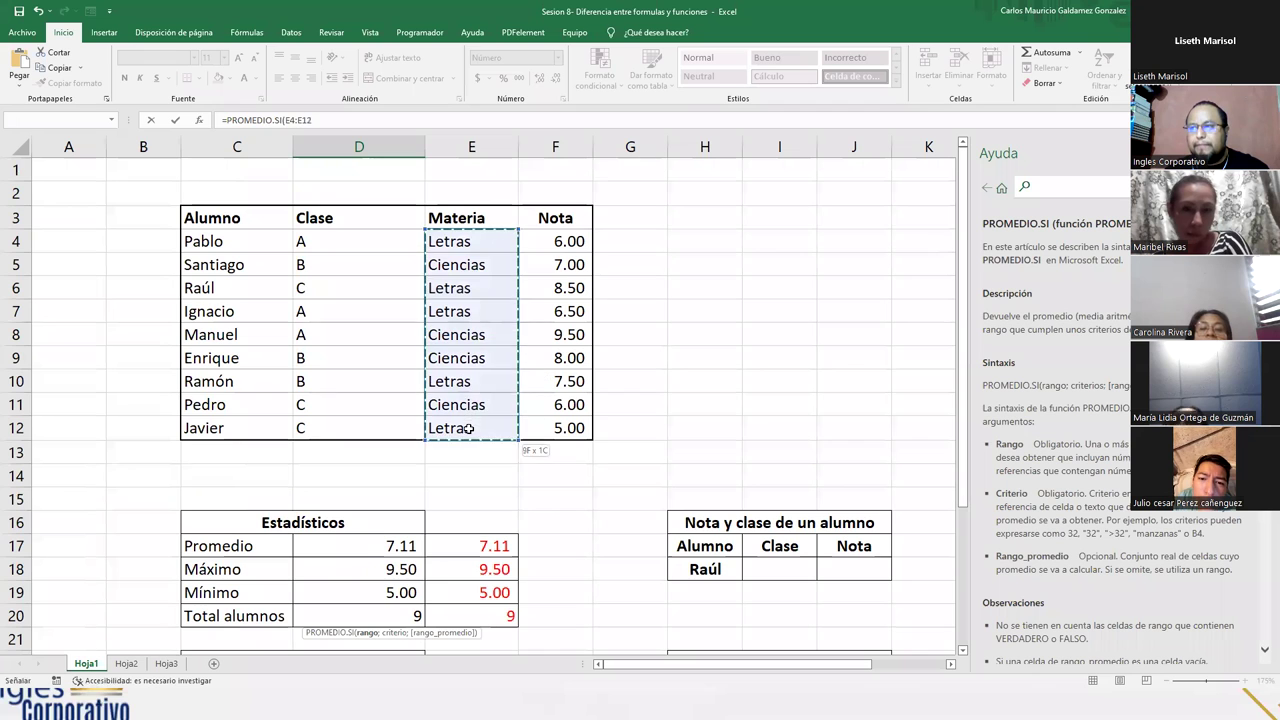
scroll(515, 470, "down", 2)
scroll(515, 487, "down", 1)
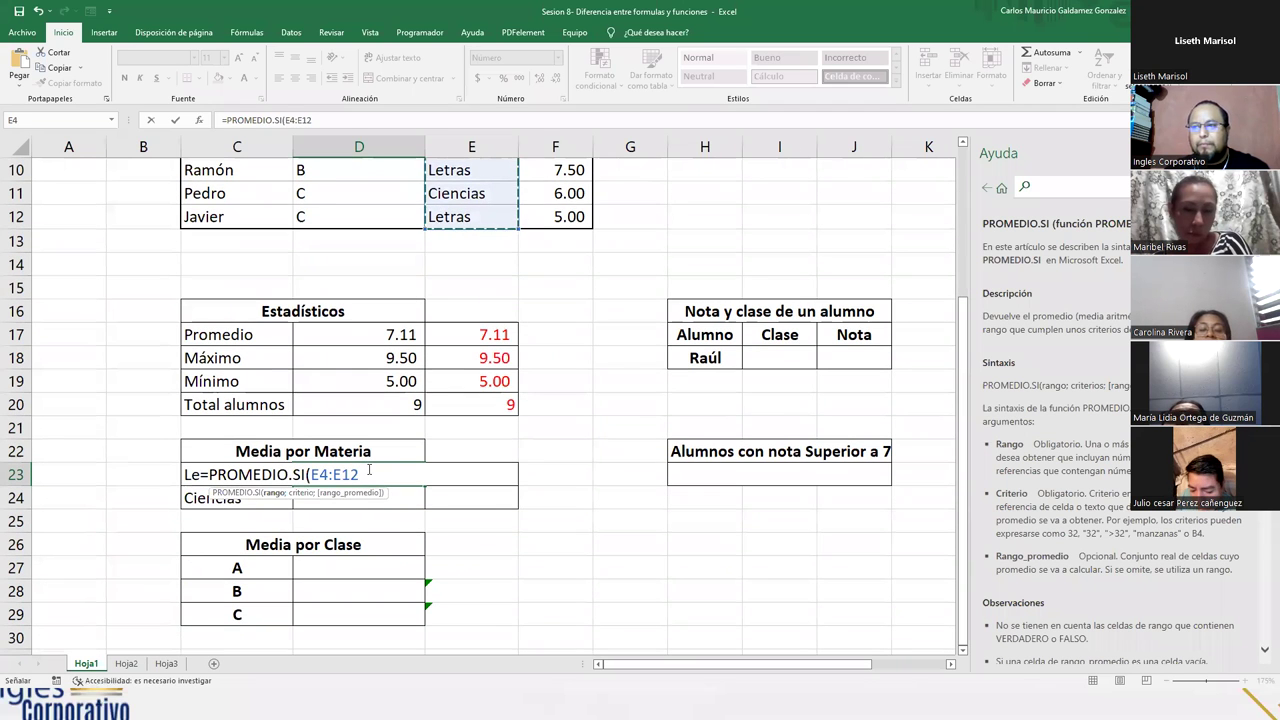
type(";")
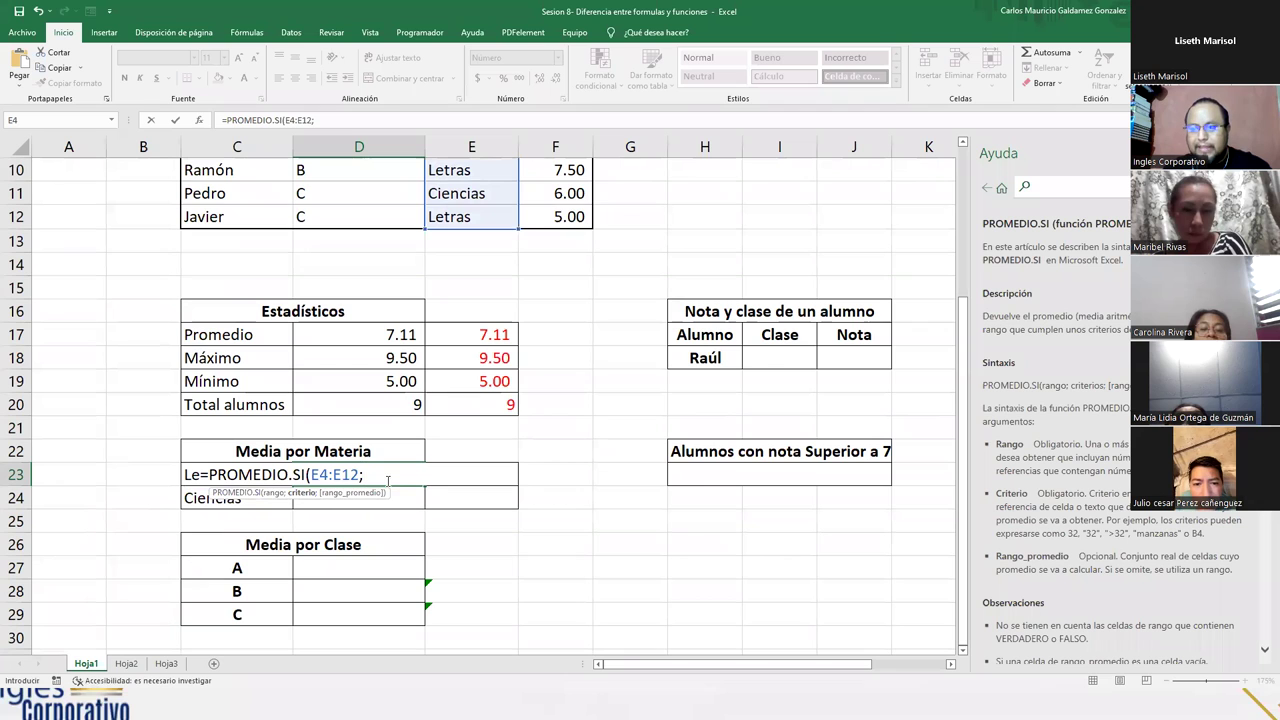
- Complete the D23 formula with C23 as the criterion and the Nota values F4:F12 as the range to average
left_click(259, 509)
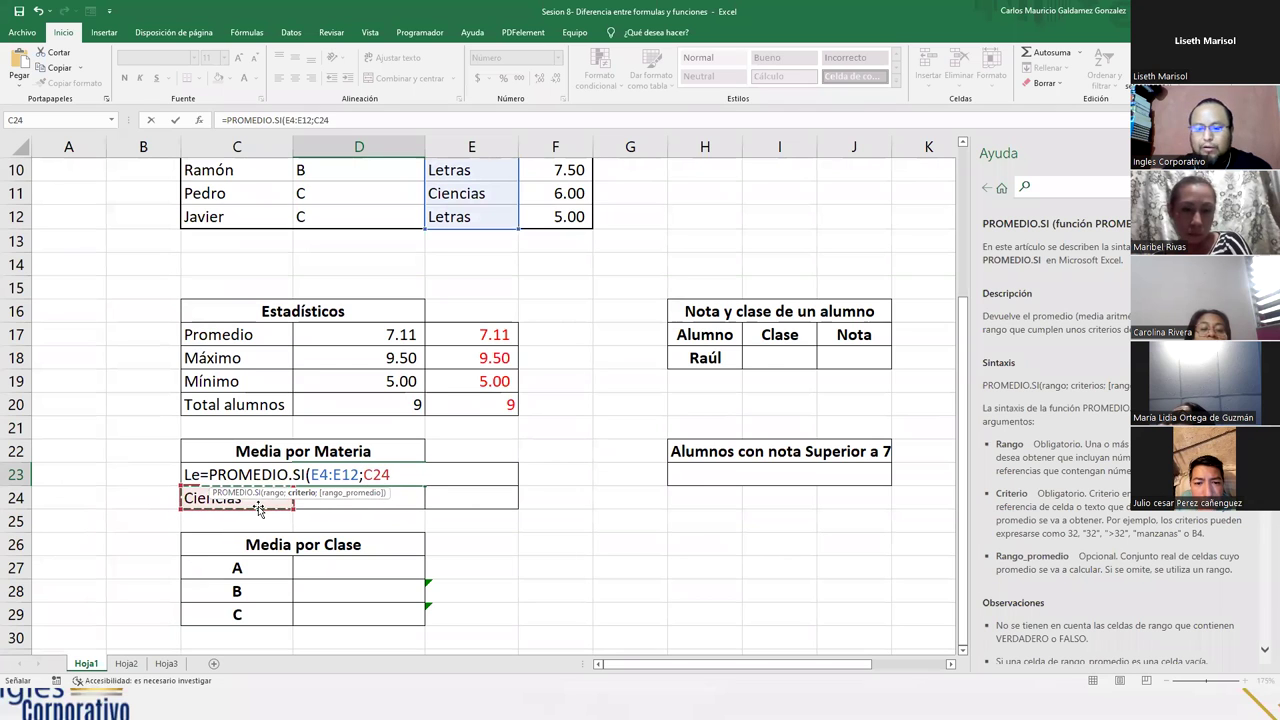
key("Up")
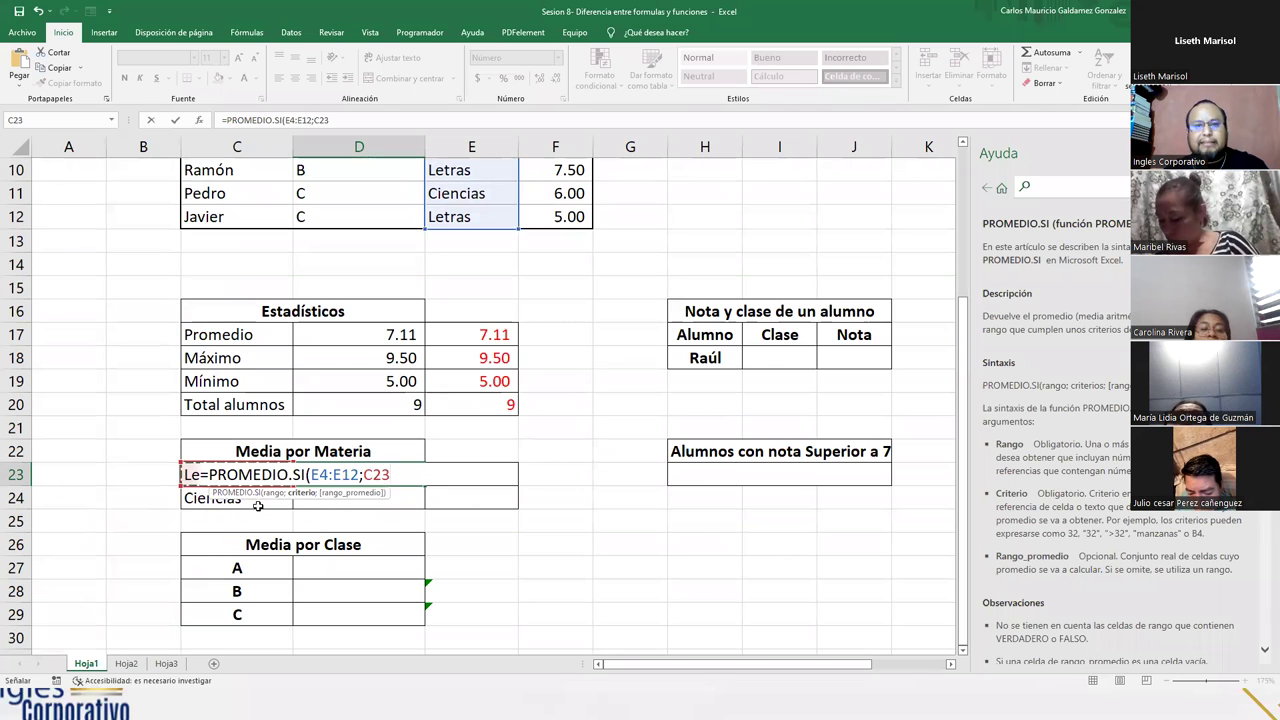
type(";")
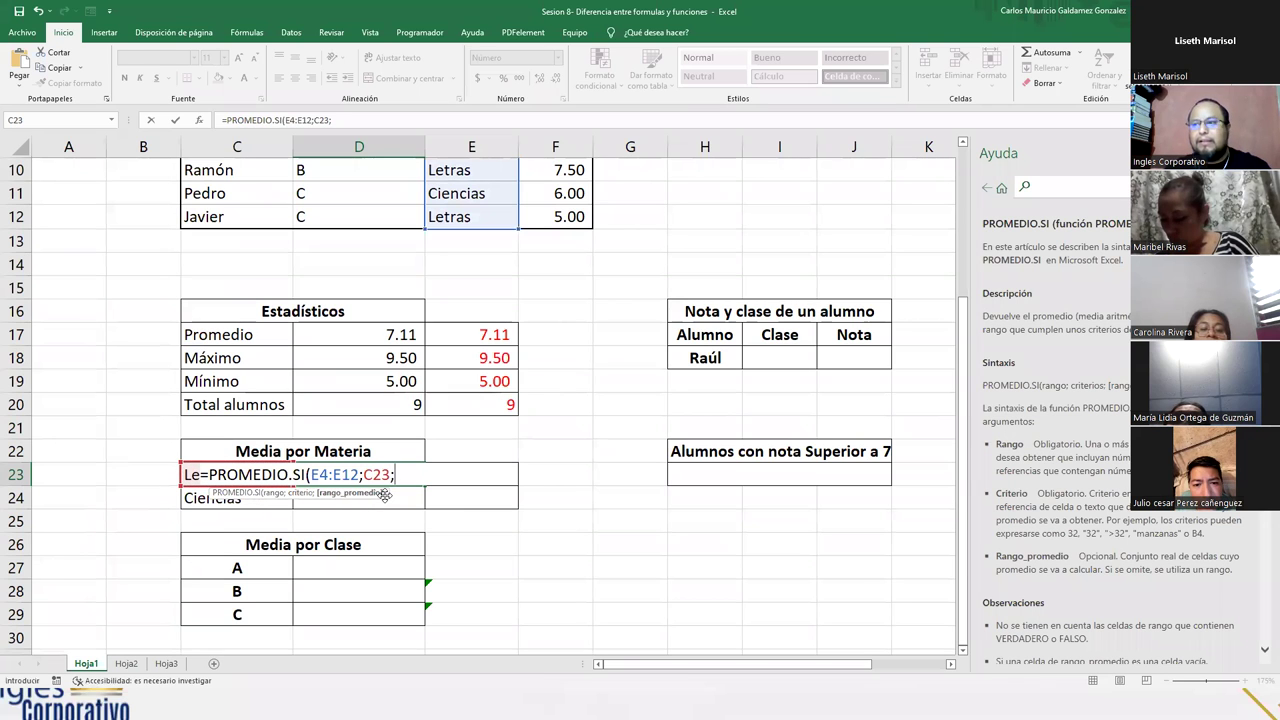
scroll(578, 310, "up", 2)
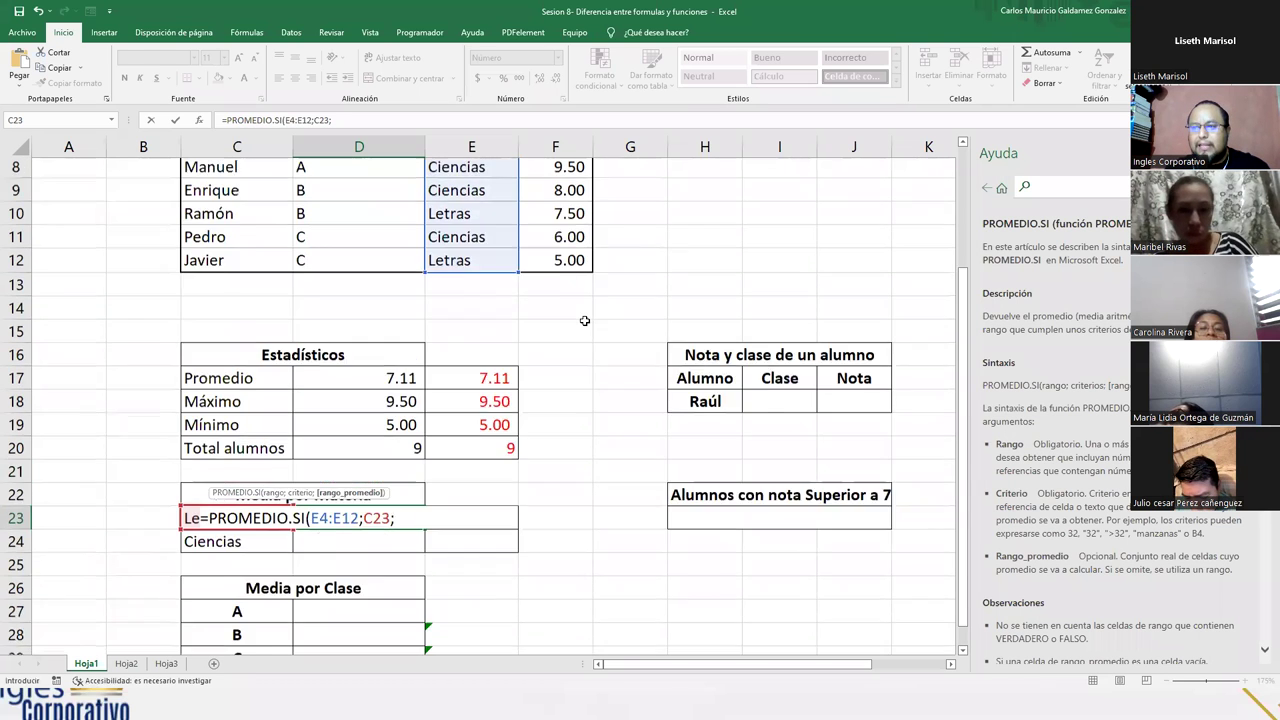
scroll(585, 318, "up", 2)
left_click_drag(555, 241, 554, 425)
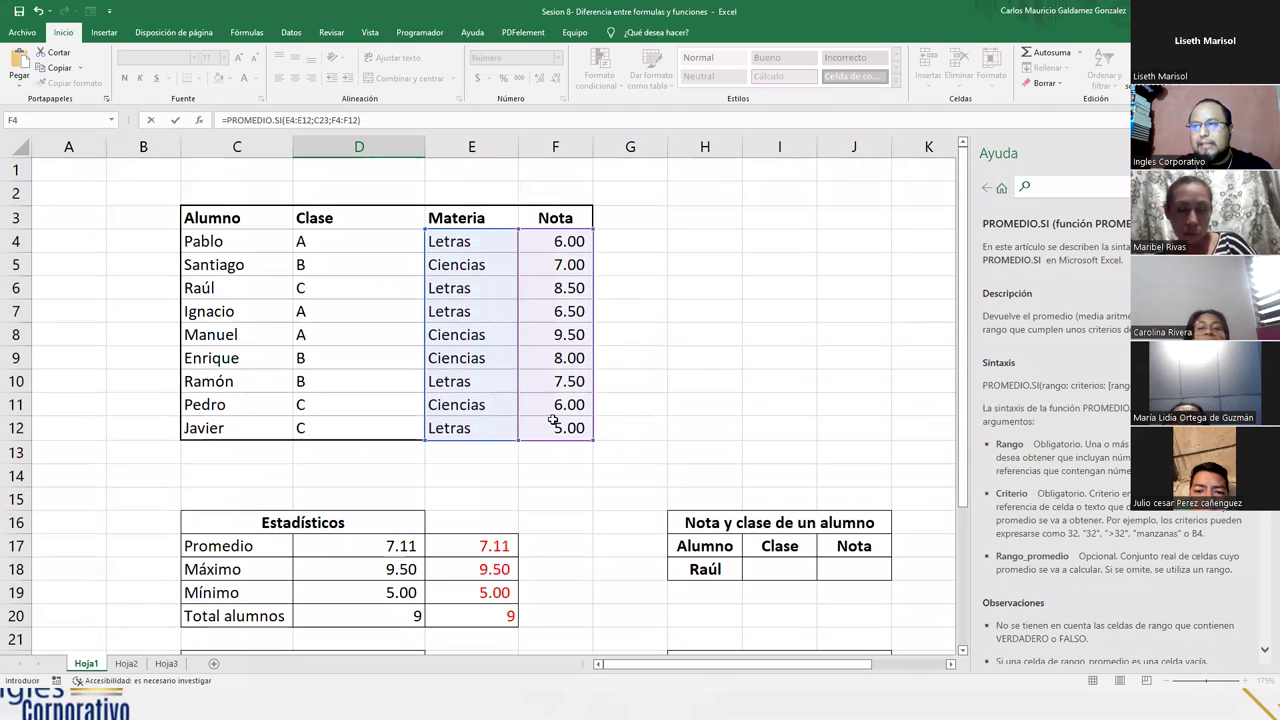
key("Return")
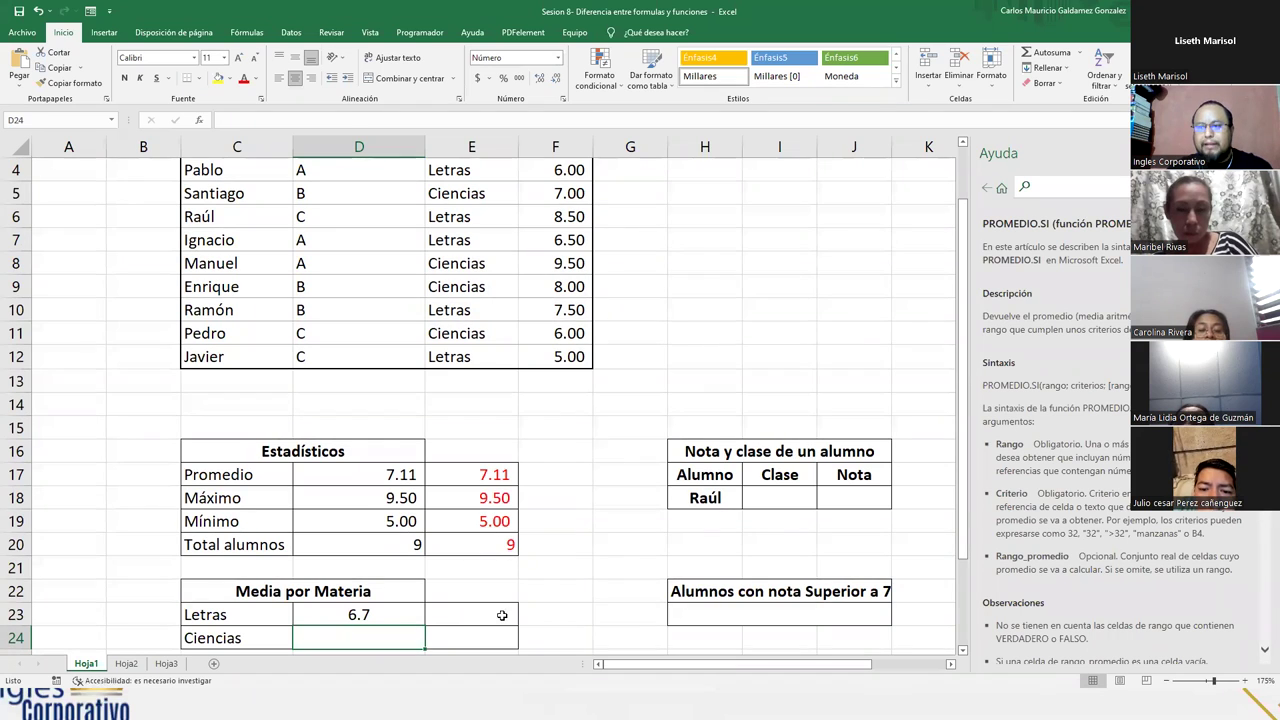
- Set the font colour of E23 to red and compare its formula with the one in D23
left_click(502, 615)
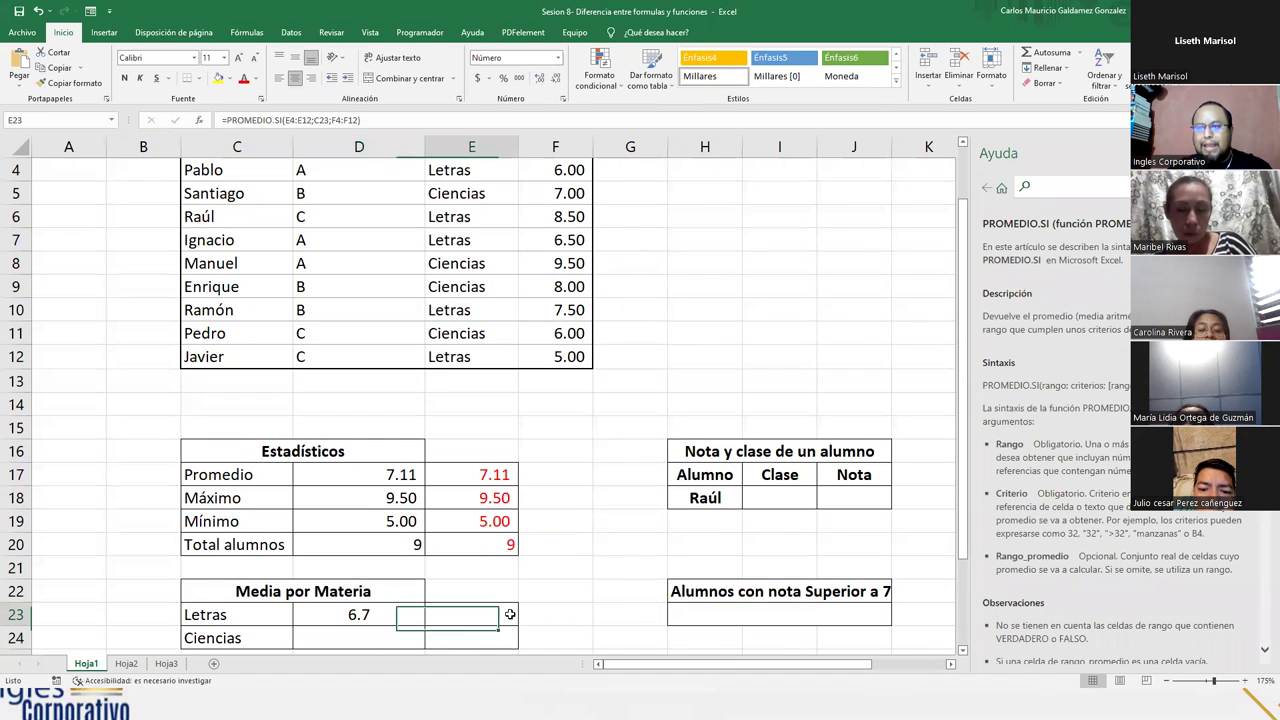
left_click(242, 80)
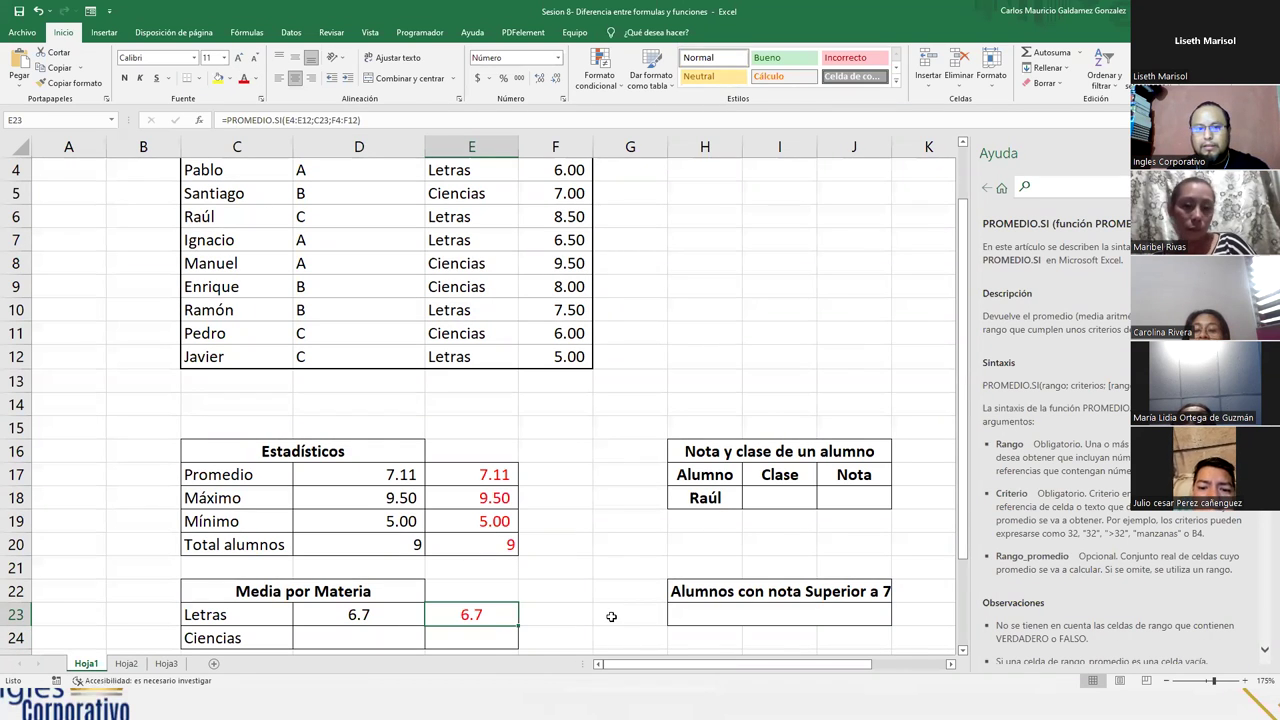
left_click(336, 619)
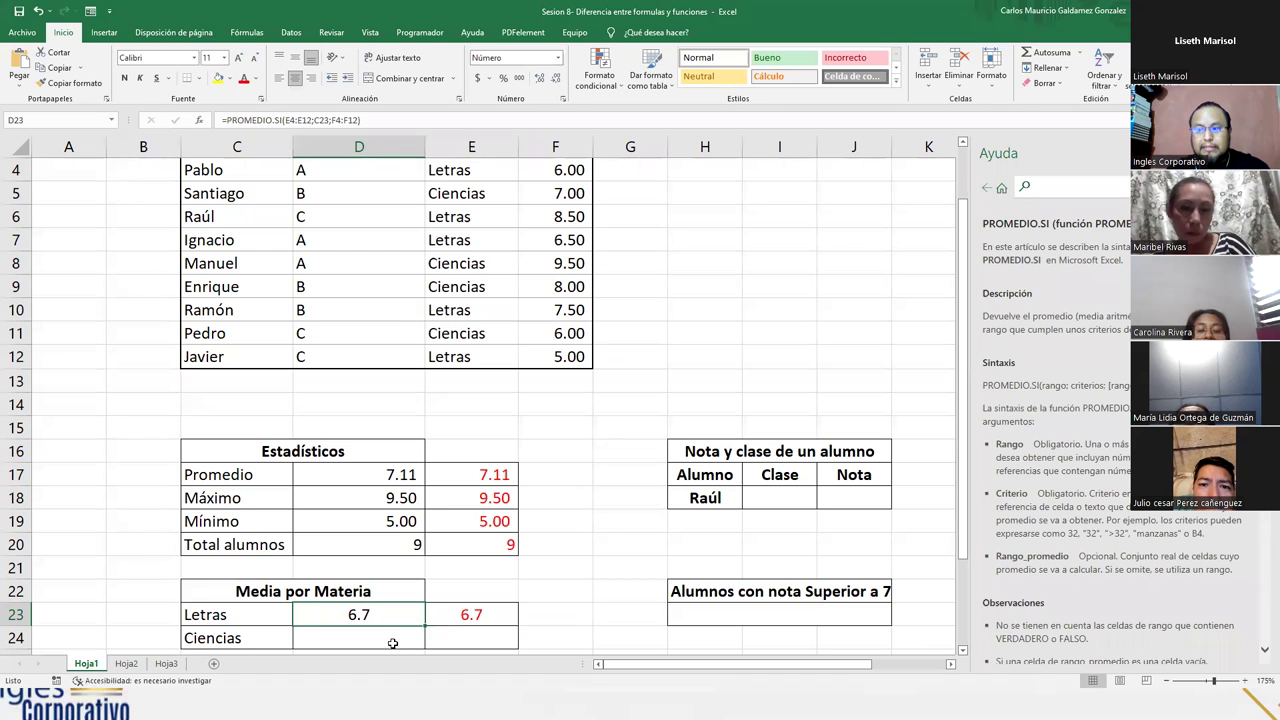
left_click(464, 616)
- Open the PROMEDIO.SI formula in D23 and examine its rango, criterio and rango_promedio arguments one by one
left_click(362, 614)
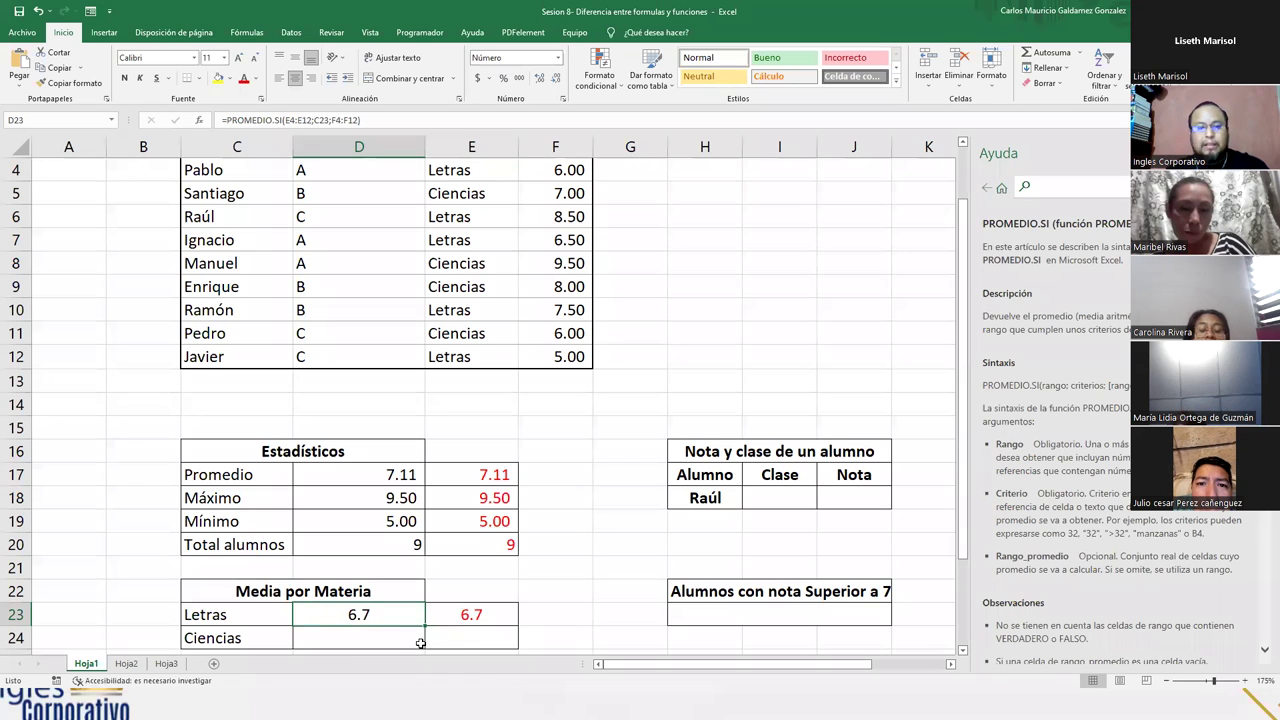
key("F2")
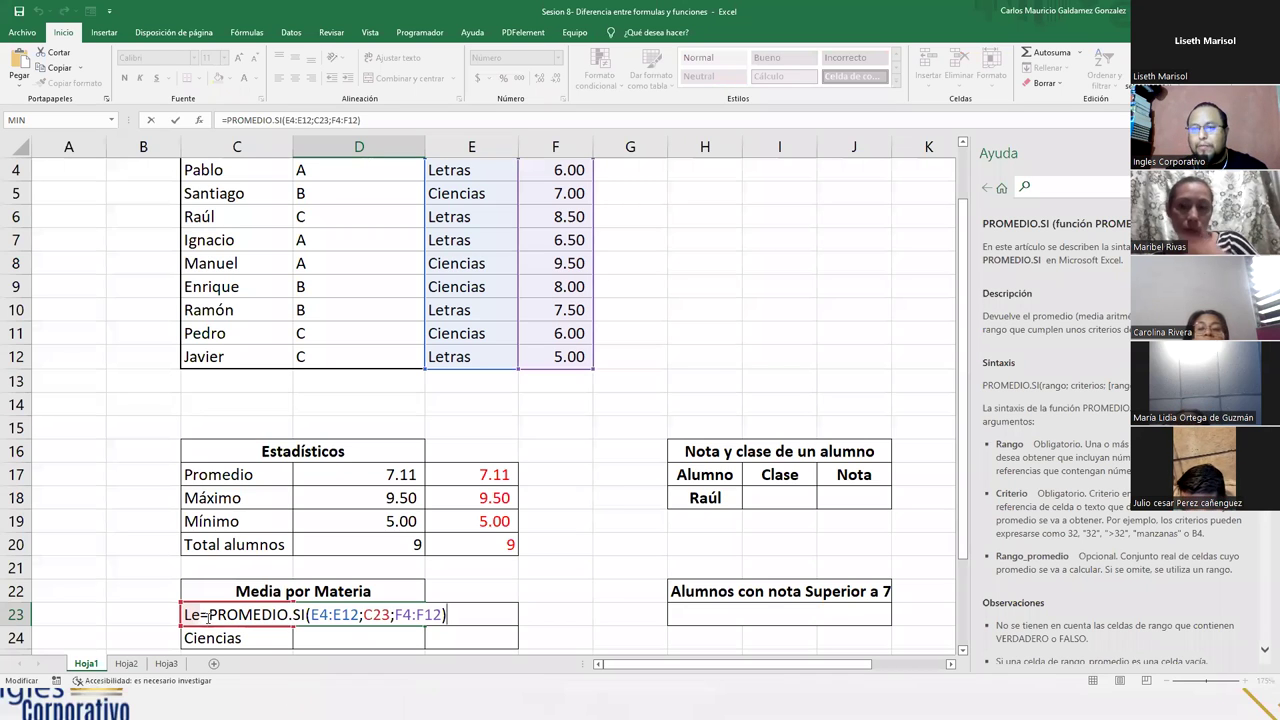
left_click_drag(208, 614, 451, 614)
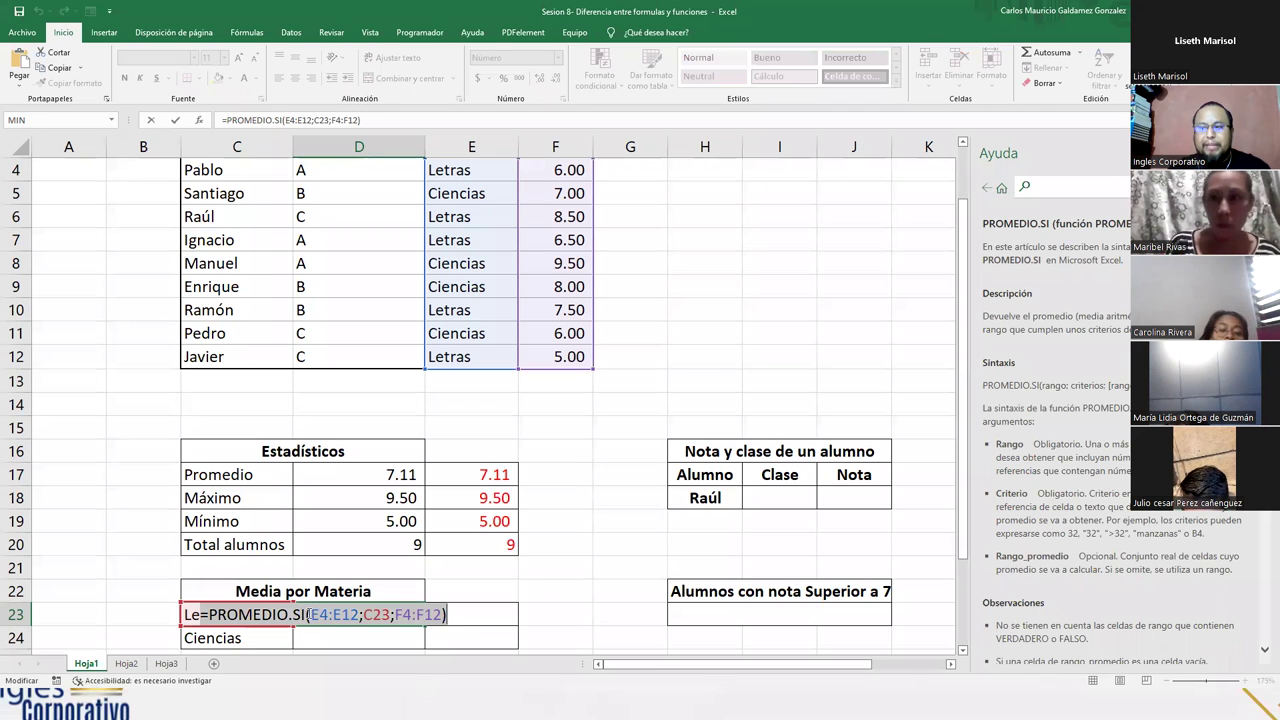
left_click_drag(310, 615, 360, 615)
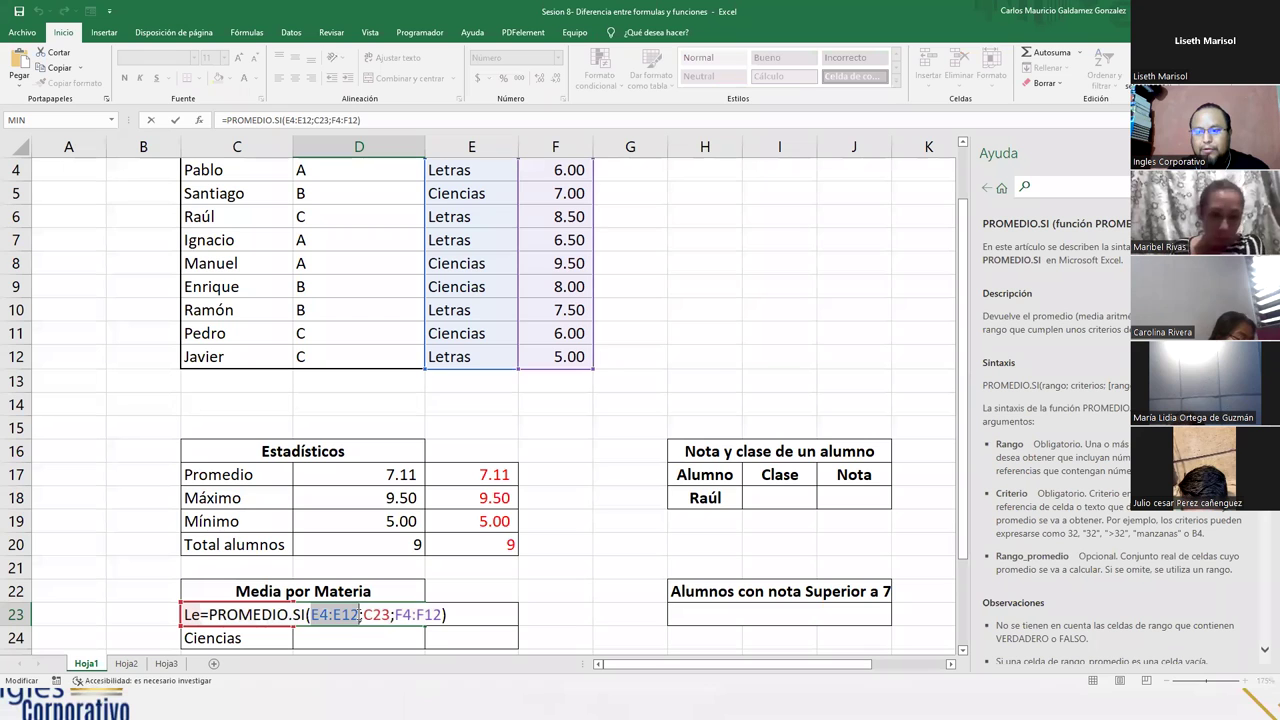
left_click(373, 616)
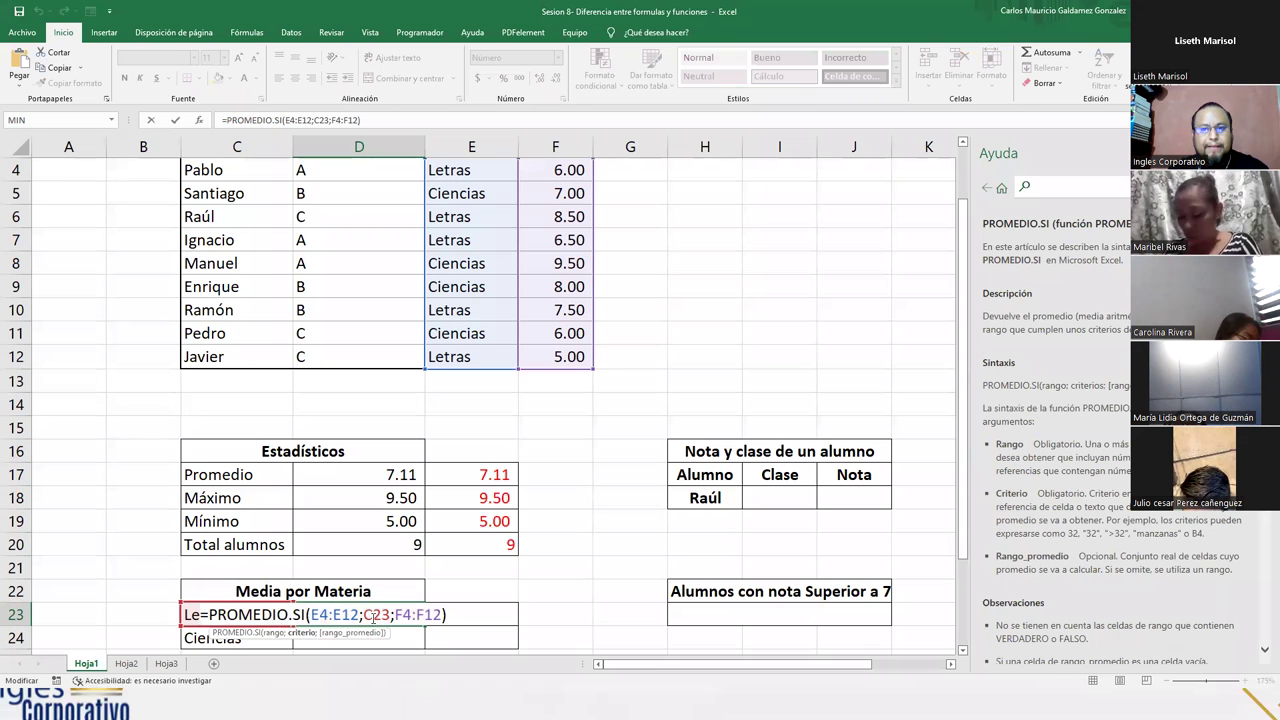
left_click_drag(364, 615, 384, 616)
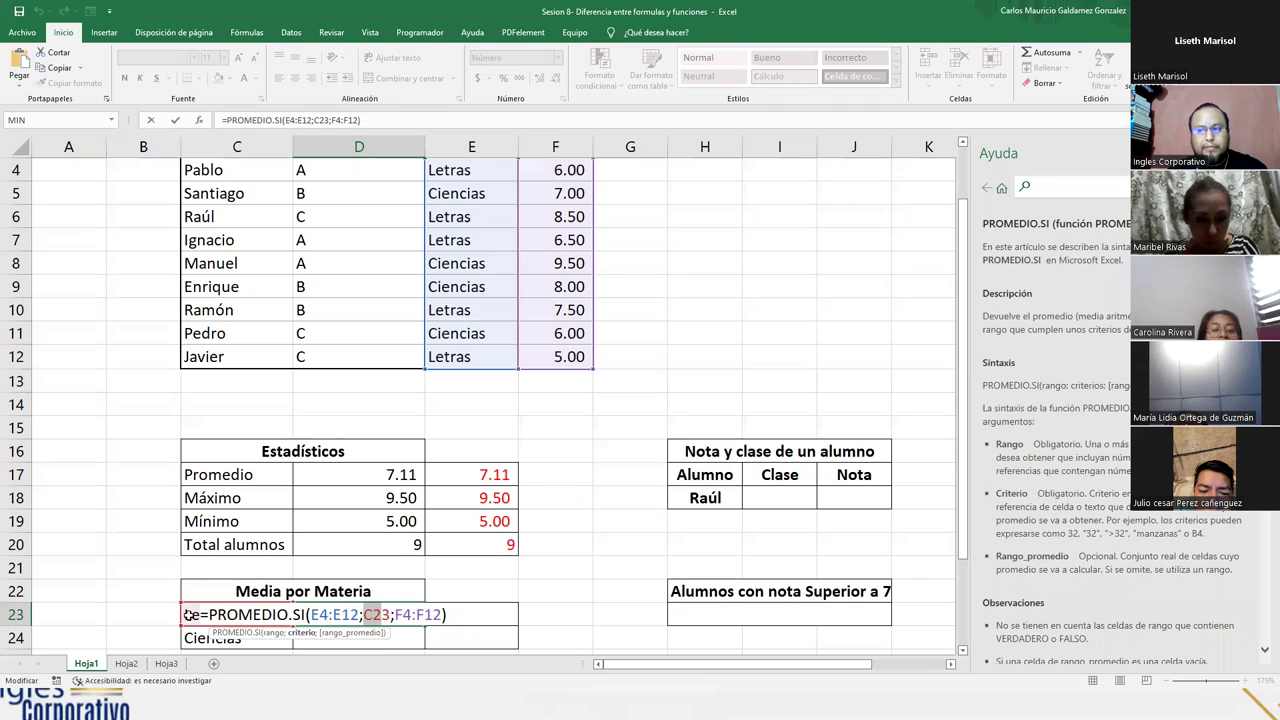
left_click_drag(311, 614, 390, 614)
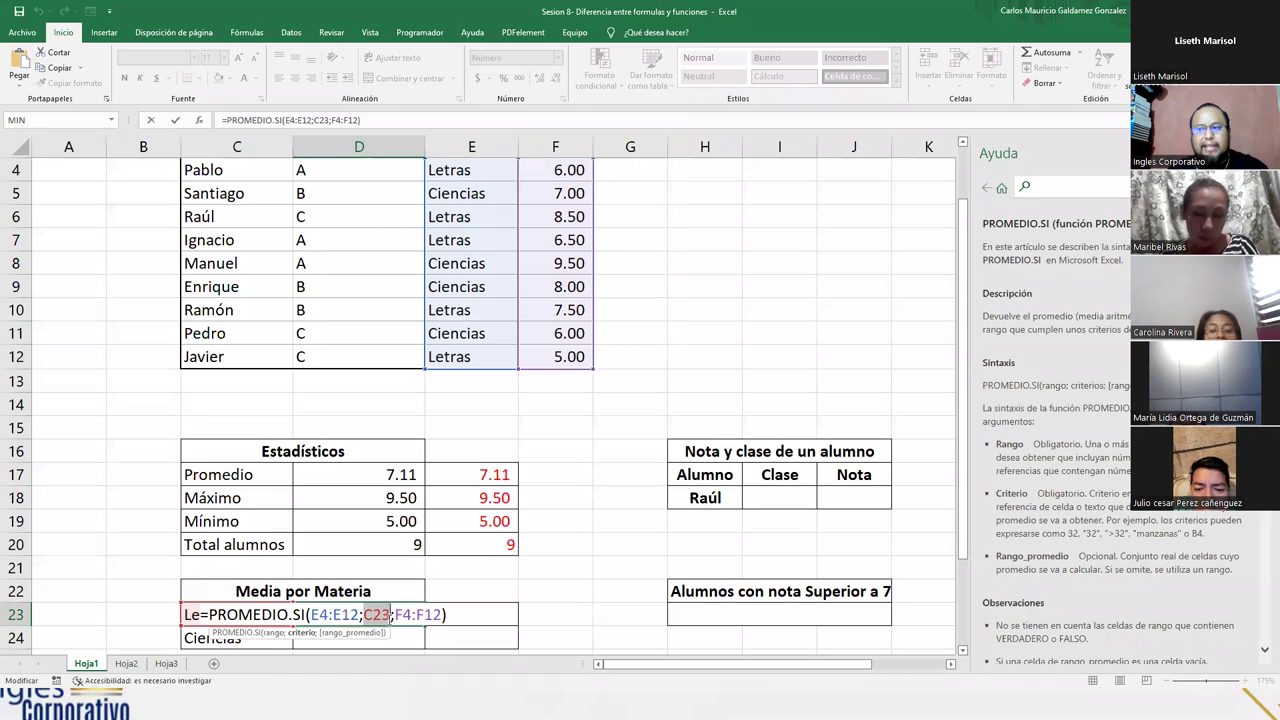
left_click(326, 614)
left_click_drag(364, 614, 437, 617)
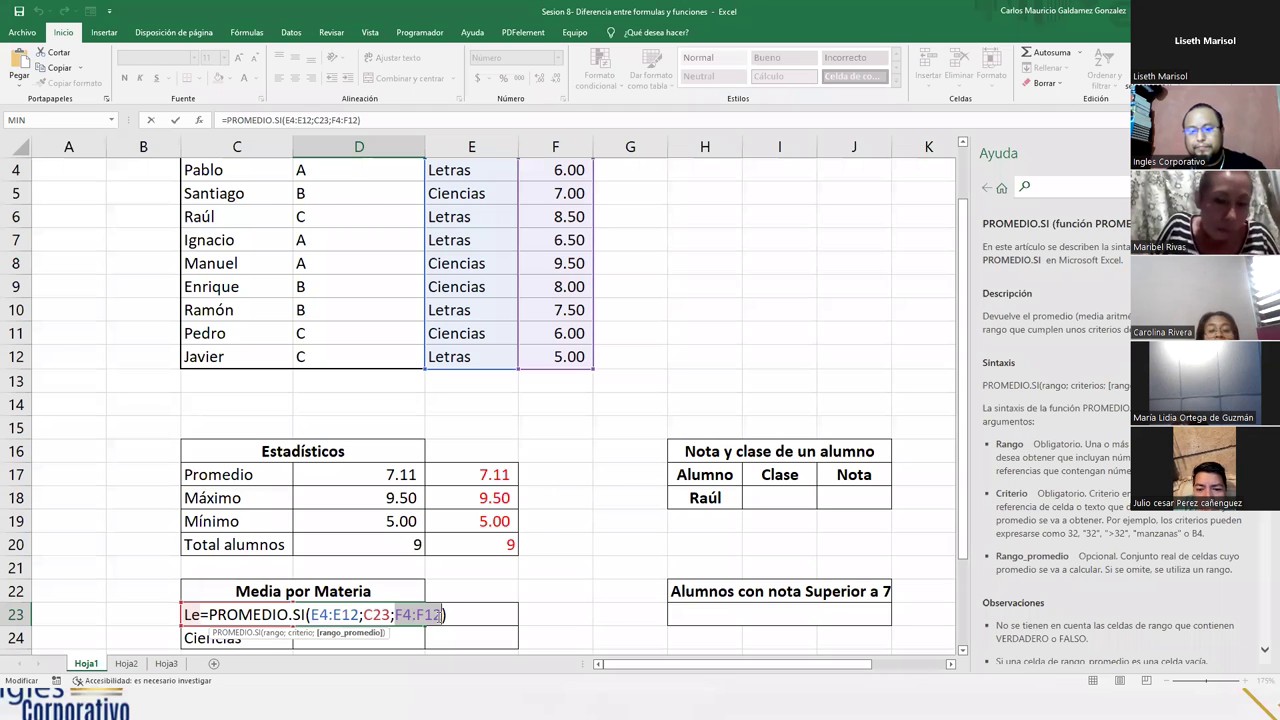
key("Return")
- Copy the D23 formula text into D24 for Ciencias and change its criterion to C24
scroll(375, 612, "down", 1)
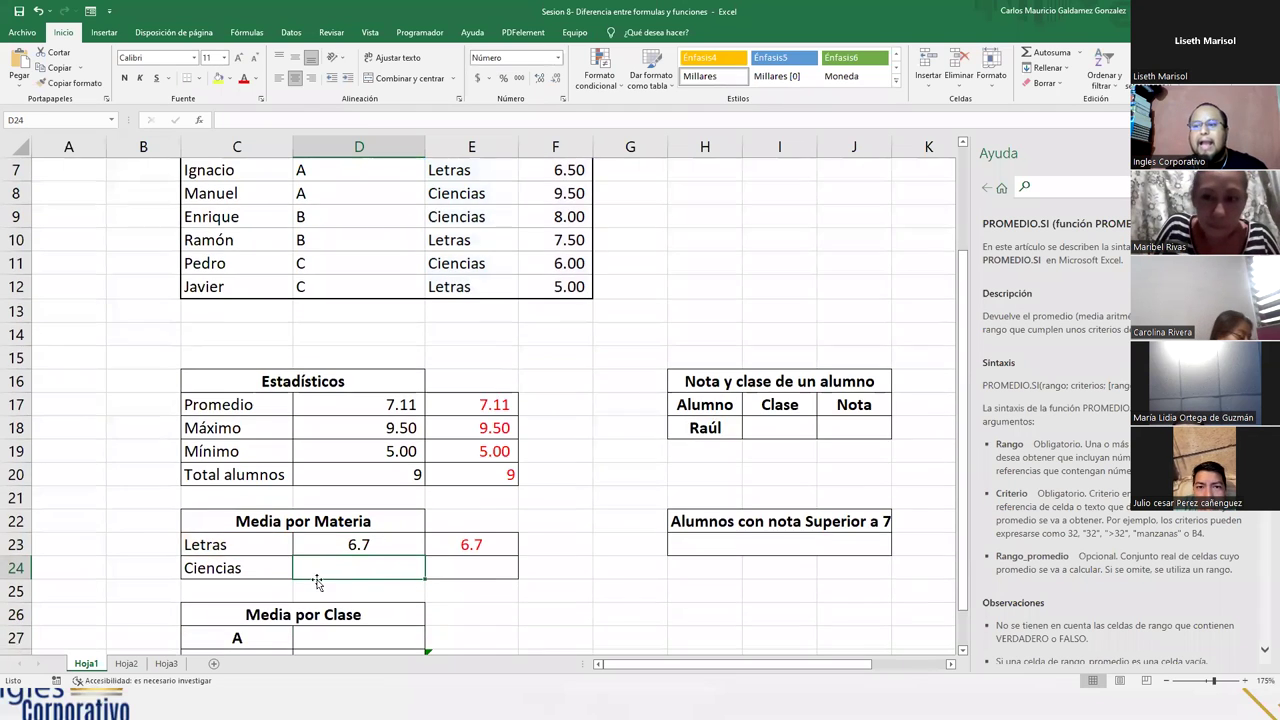
left_click(357, 544)
double_click(357, 544)
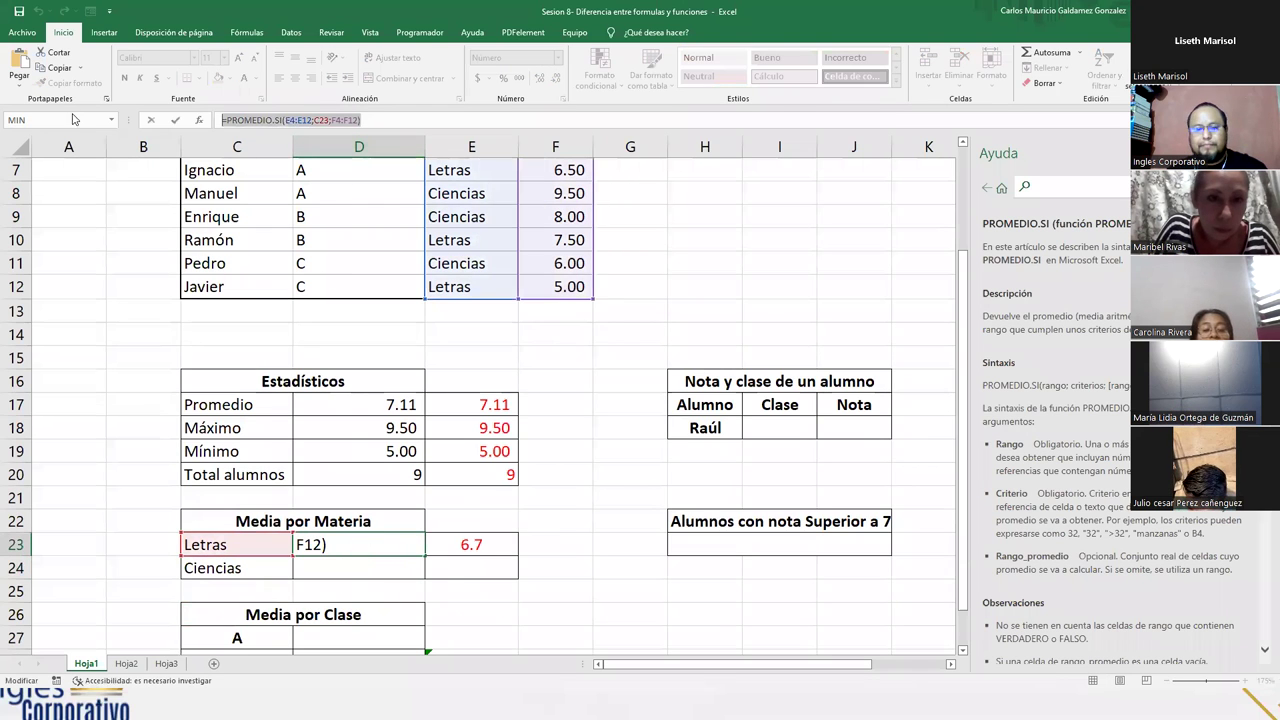
left_click(331, 567)
key("Escape")
key("Escape")
left_click(331, 567)
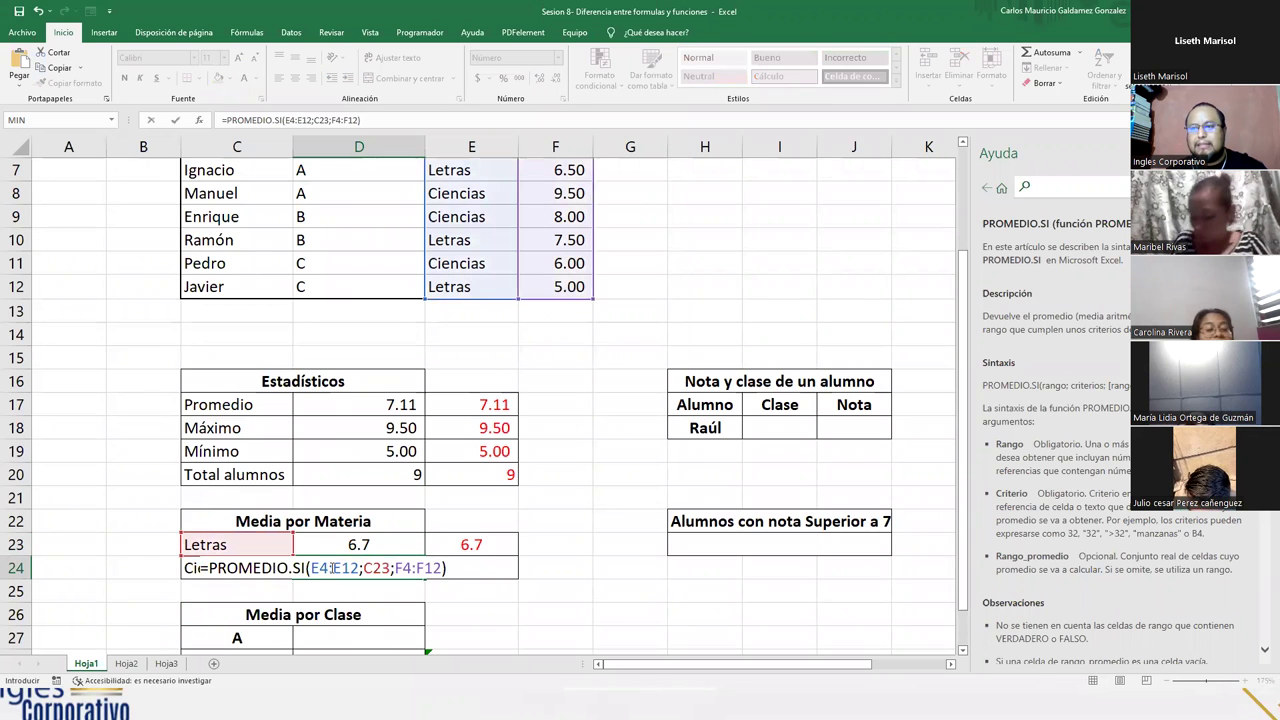
left_click(381, 568)
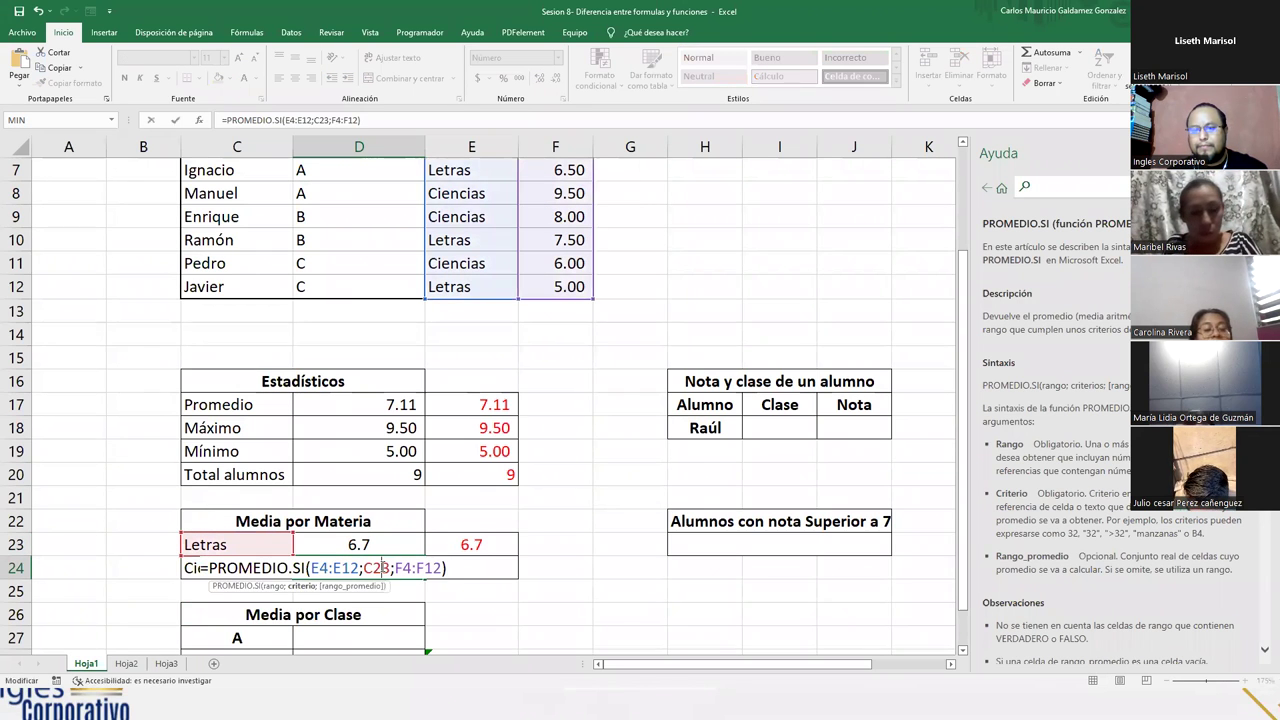
key("Delete")
type("4")
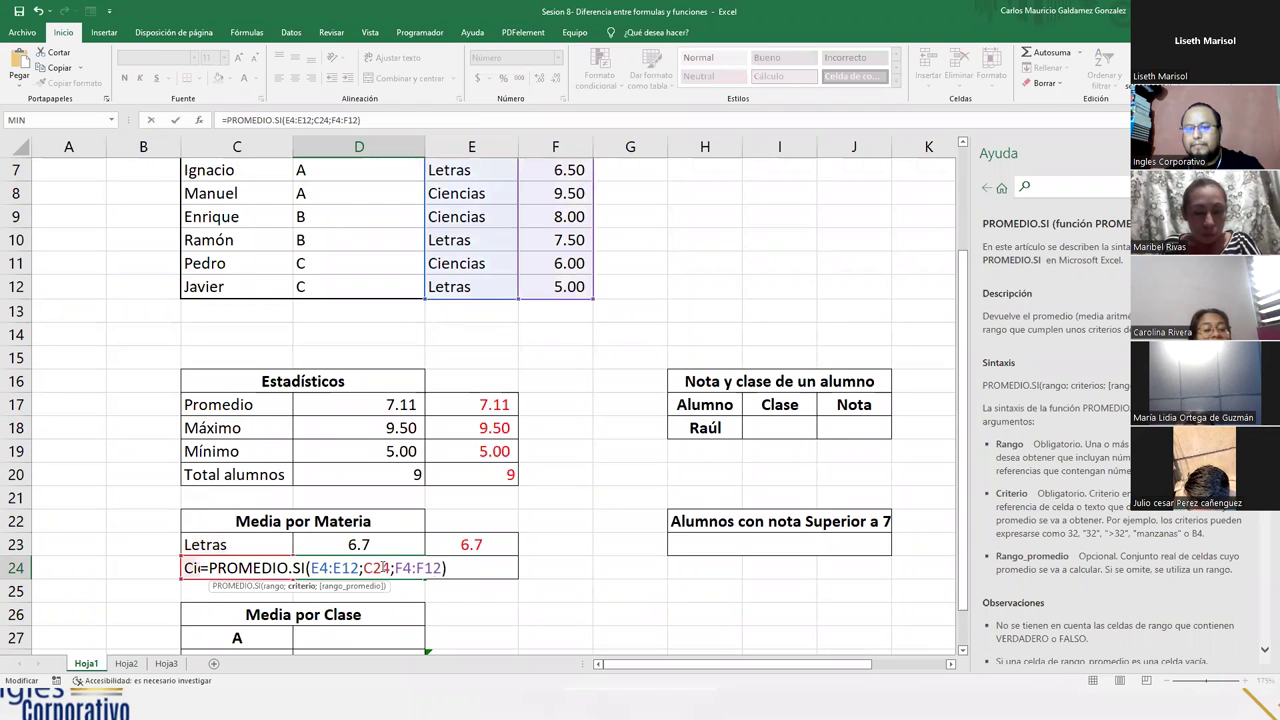
key("Return")
- Set the font colour of E24 to red and review the PROMEDIO.SI formula in D24
left_click(471, 575)
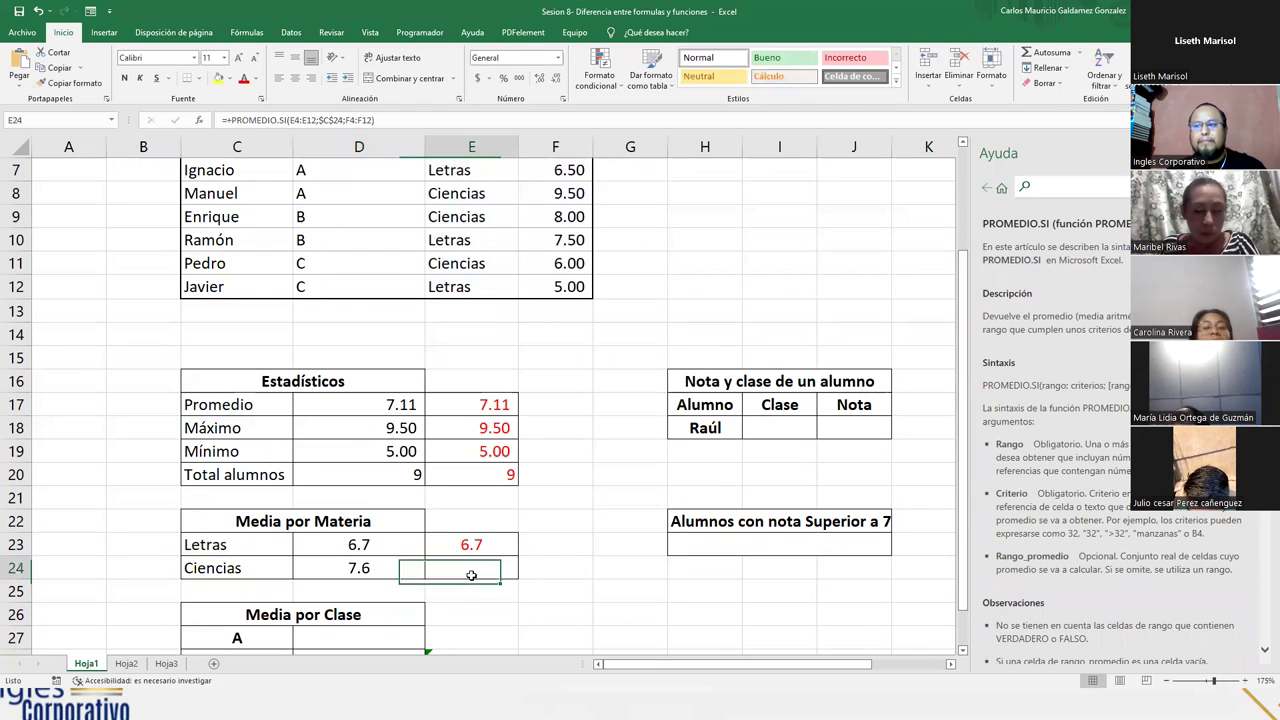
left_click(244, 78)
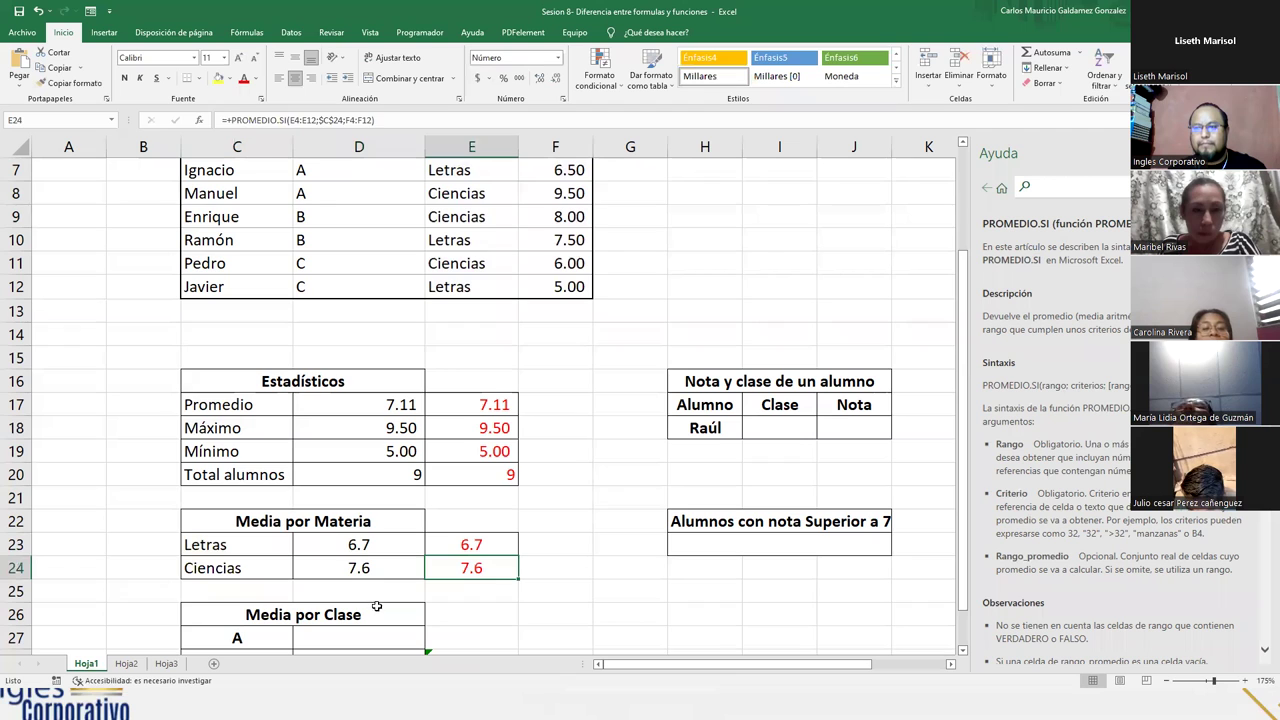
left_click(362, 568)
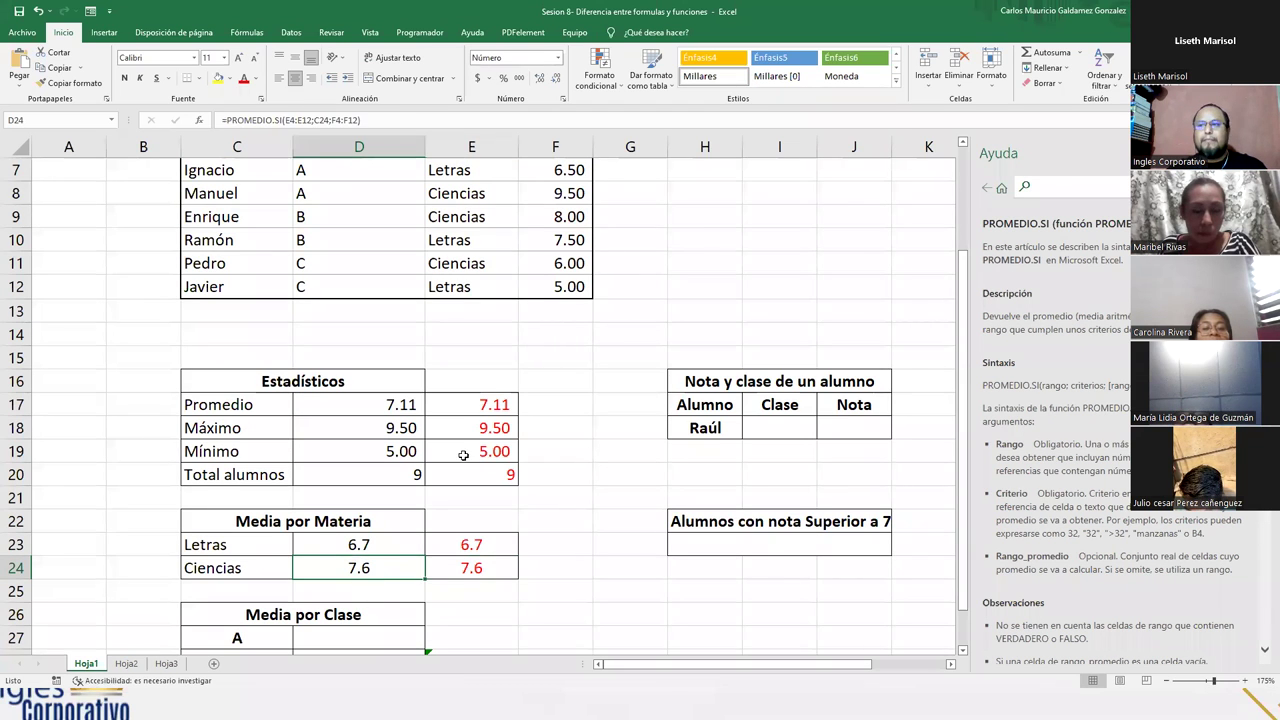
left_click(420, 119)
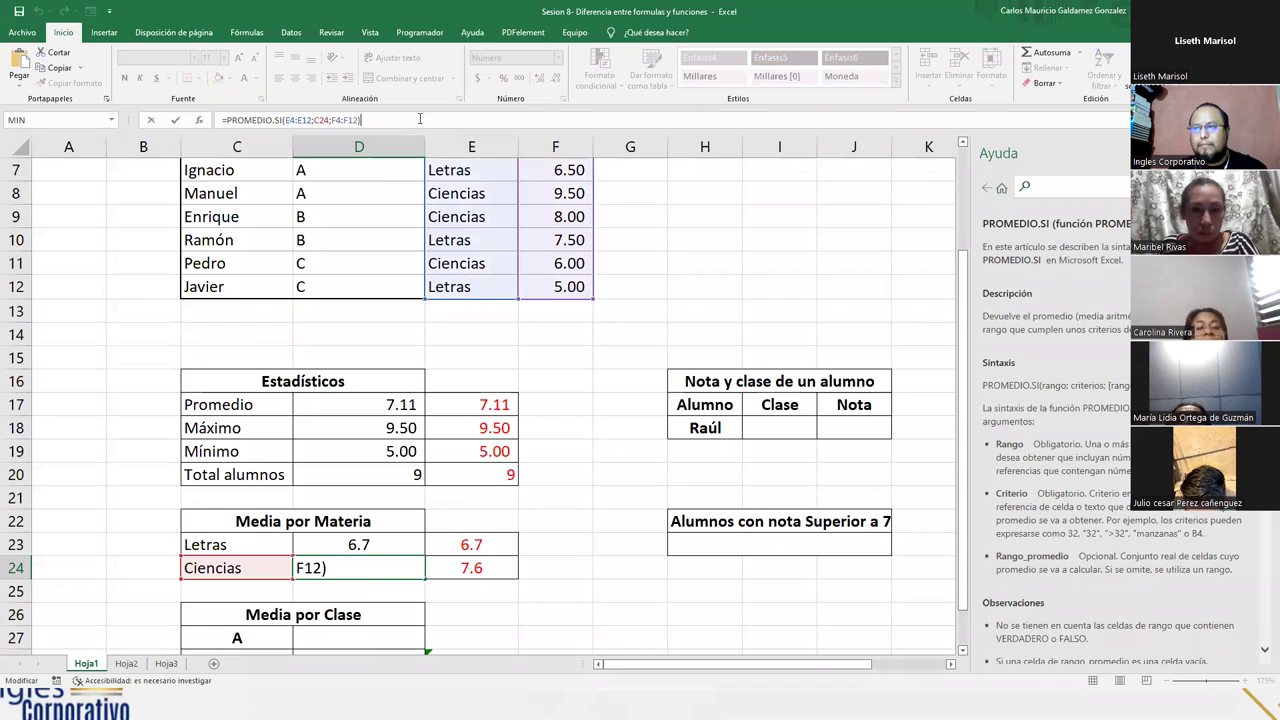
key("Return")
double_click(378, 567)
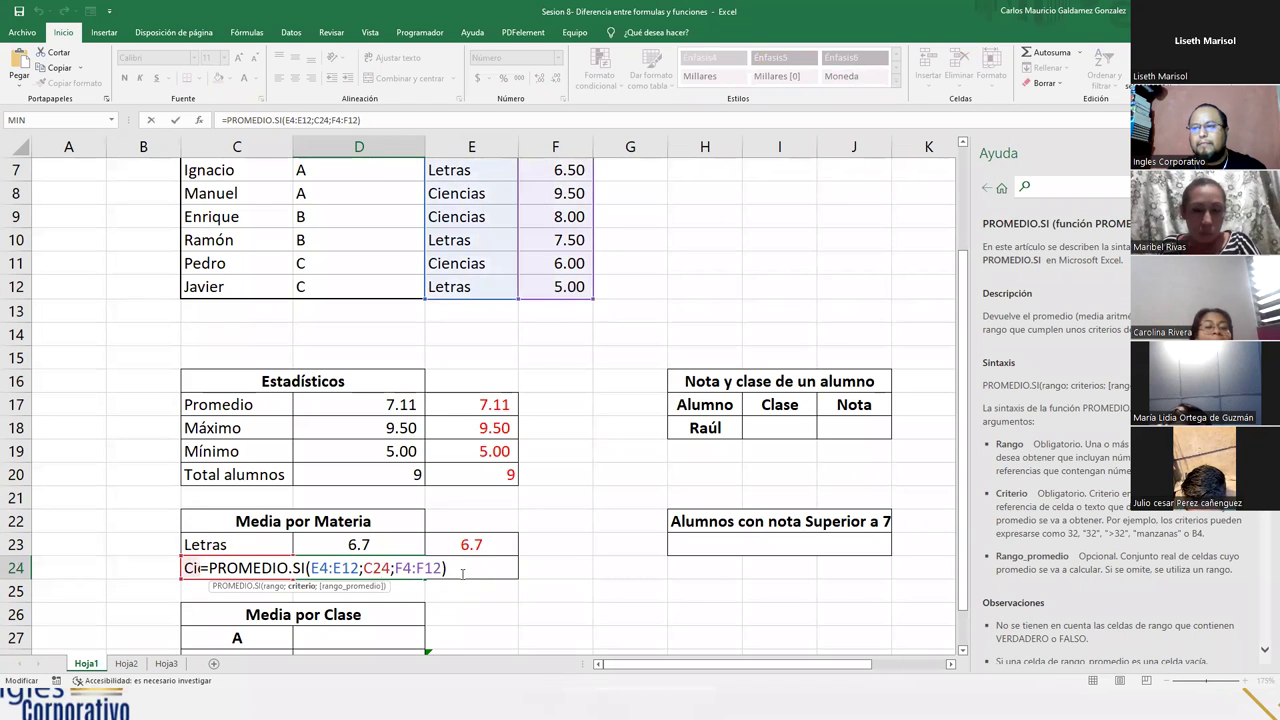
key("Escape")
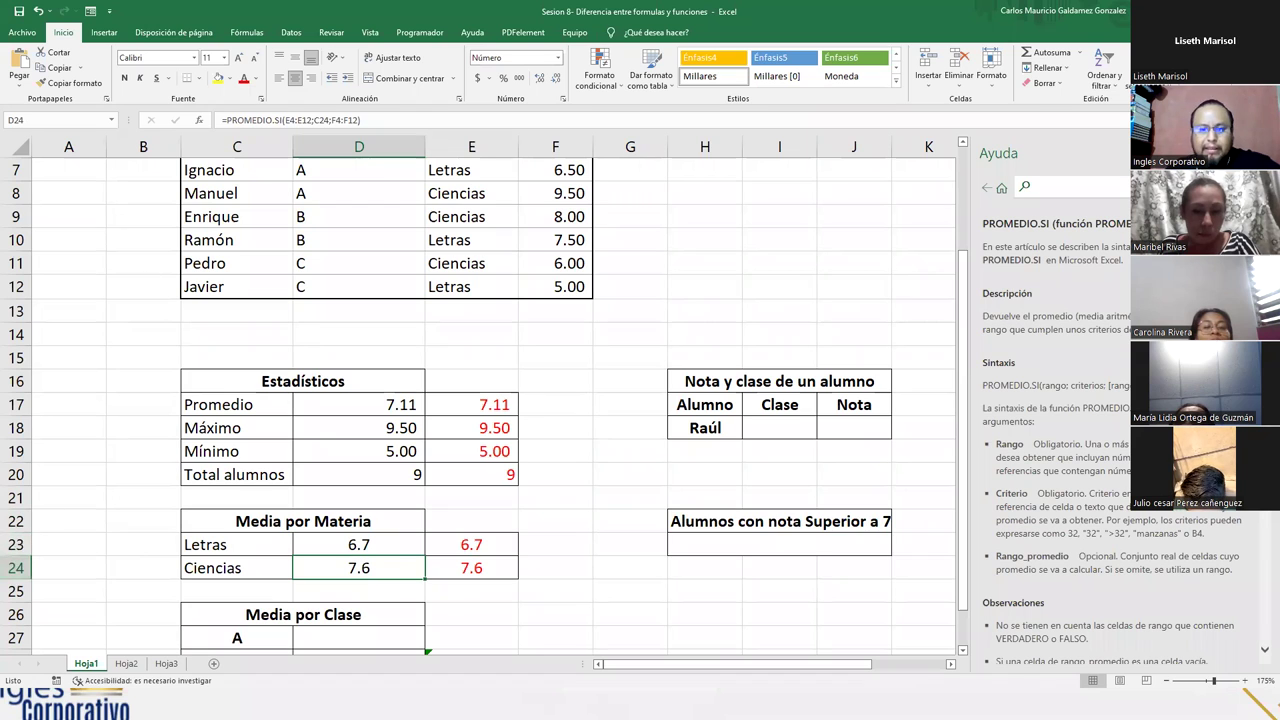
- Examine the criterion reference in the D23 formula against the Letras label in C23
left_click(238, 544)
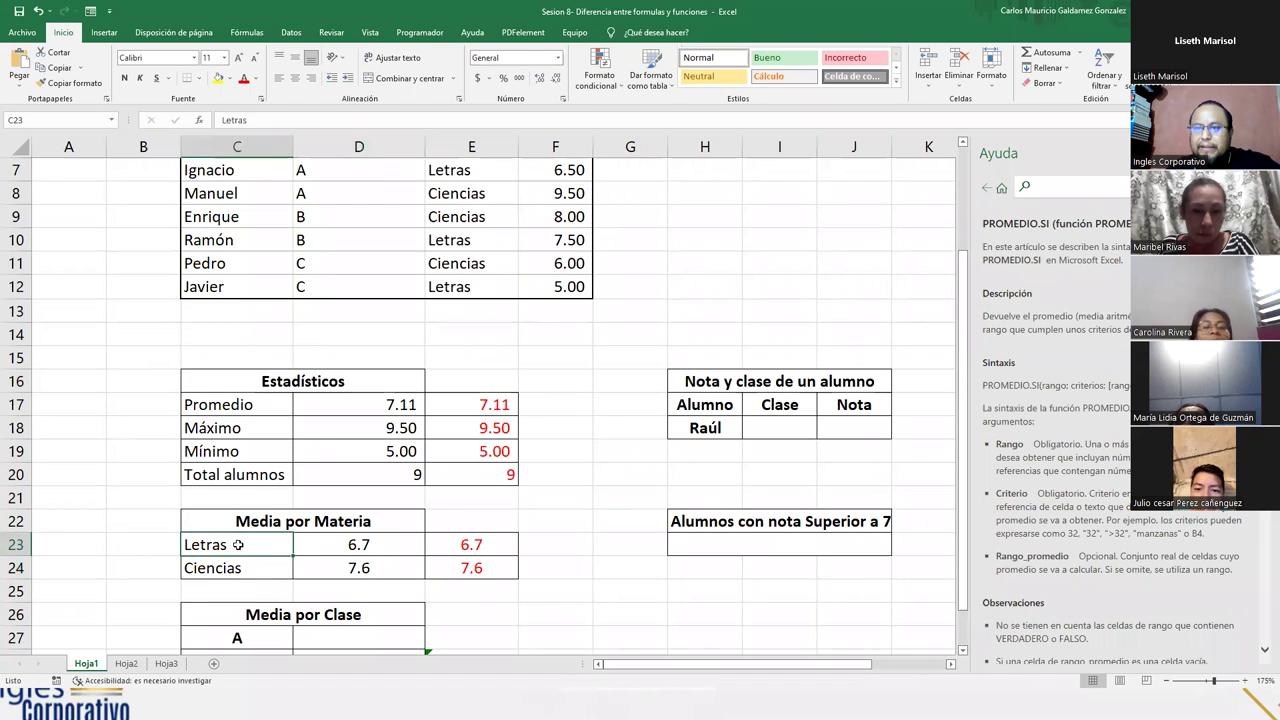
double_click(358, 544)
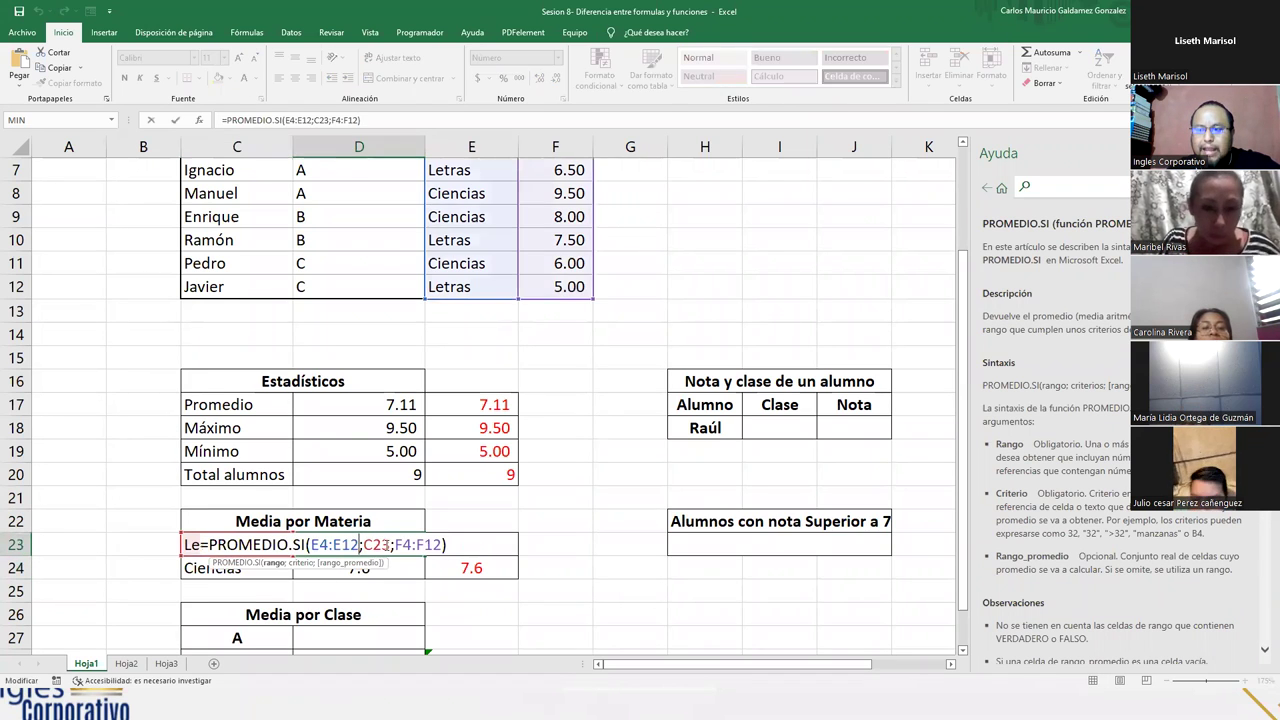
double_click(376, 544)
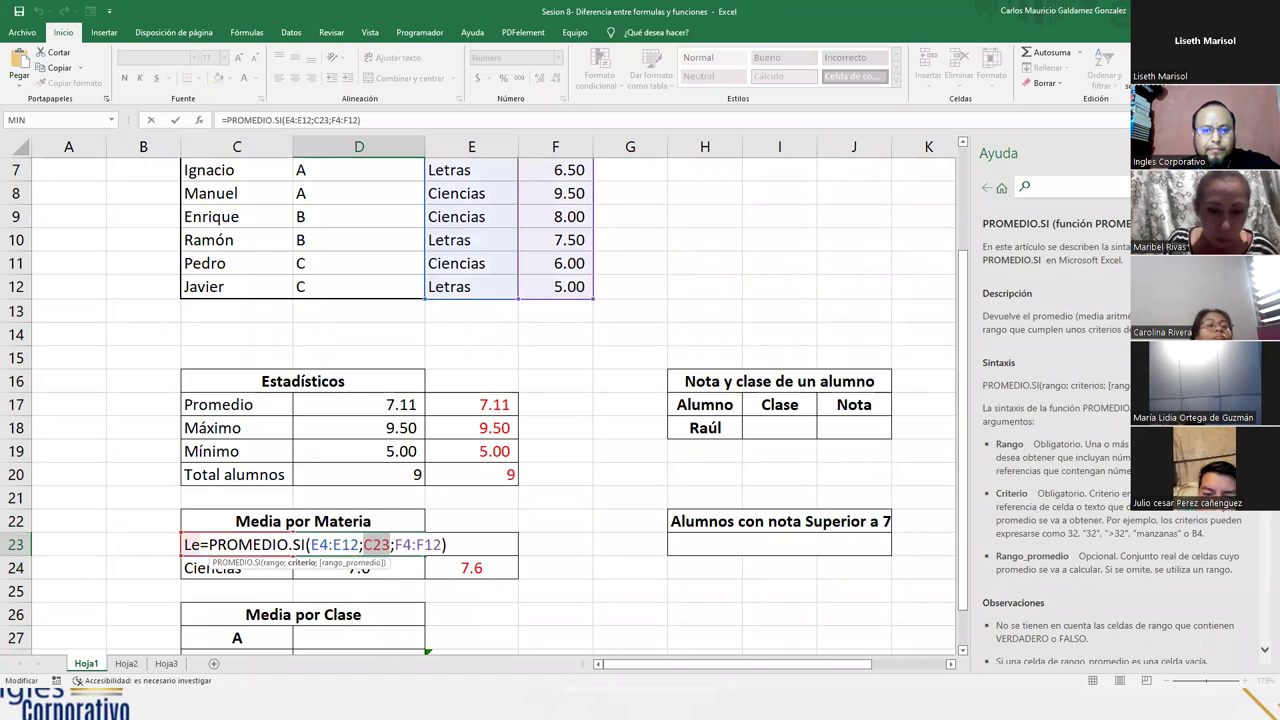
key("Escape")
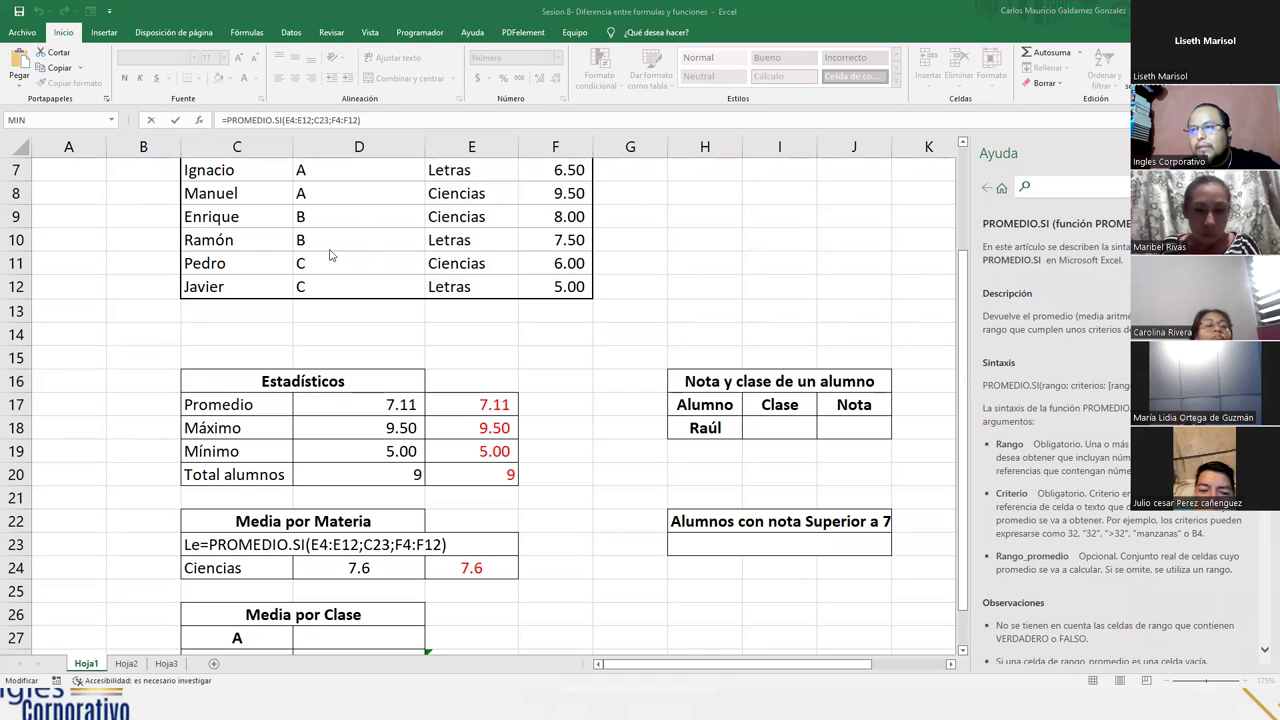
left_click(397, 556)
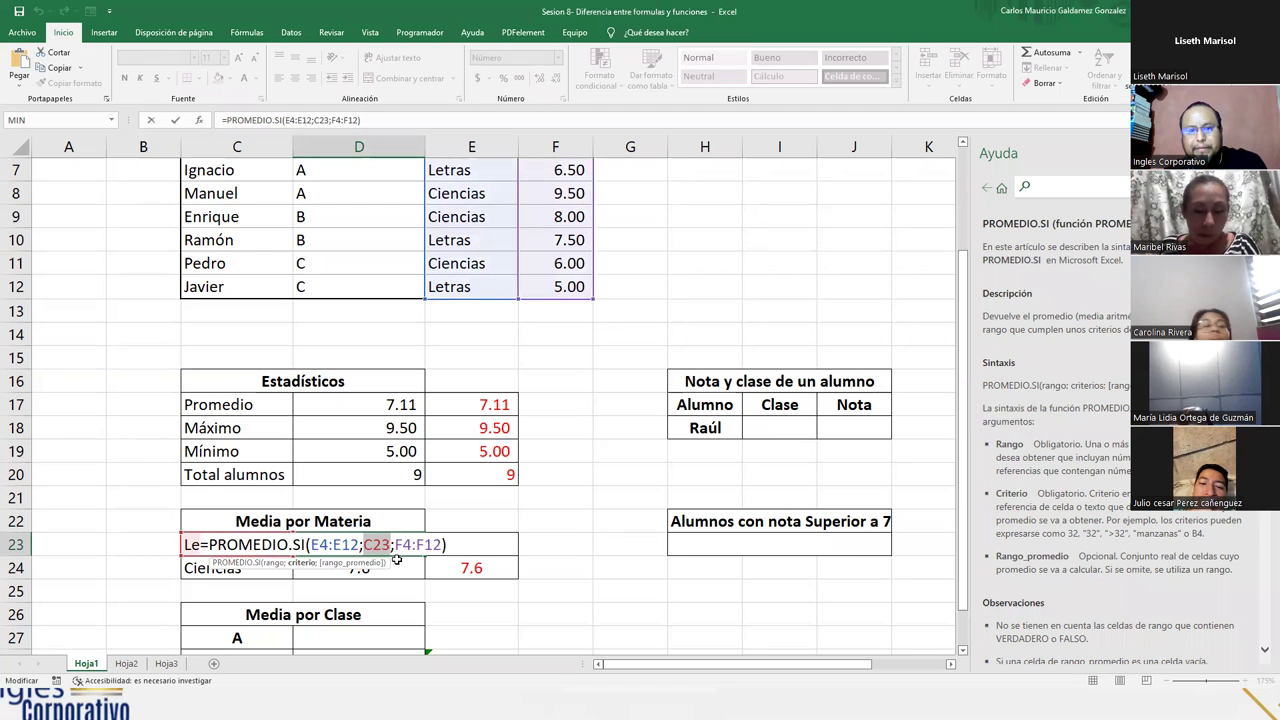
key("Return")
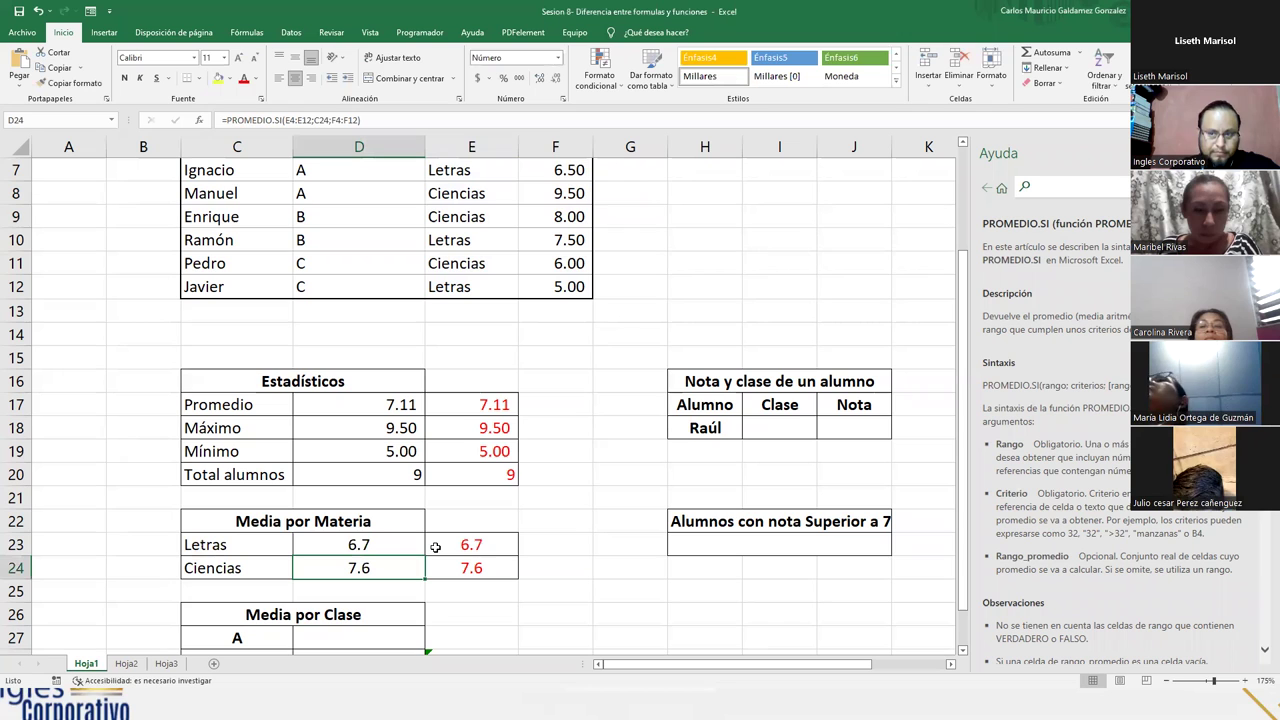
- Copy the full PROMEDIO.SI formula text from D24 and switch to Notepad to have it written there
double_click(391, 570)
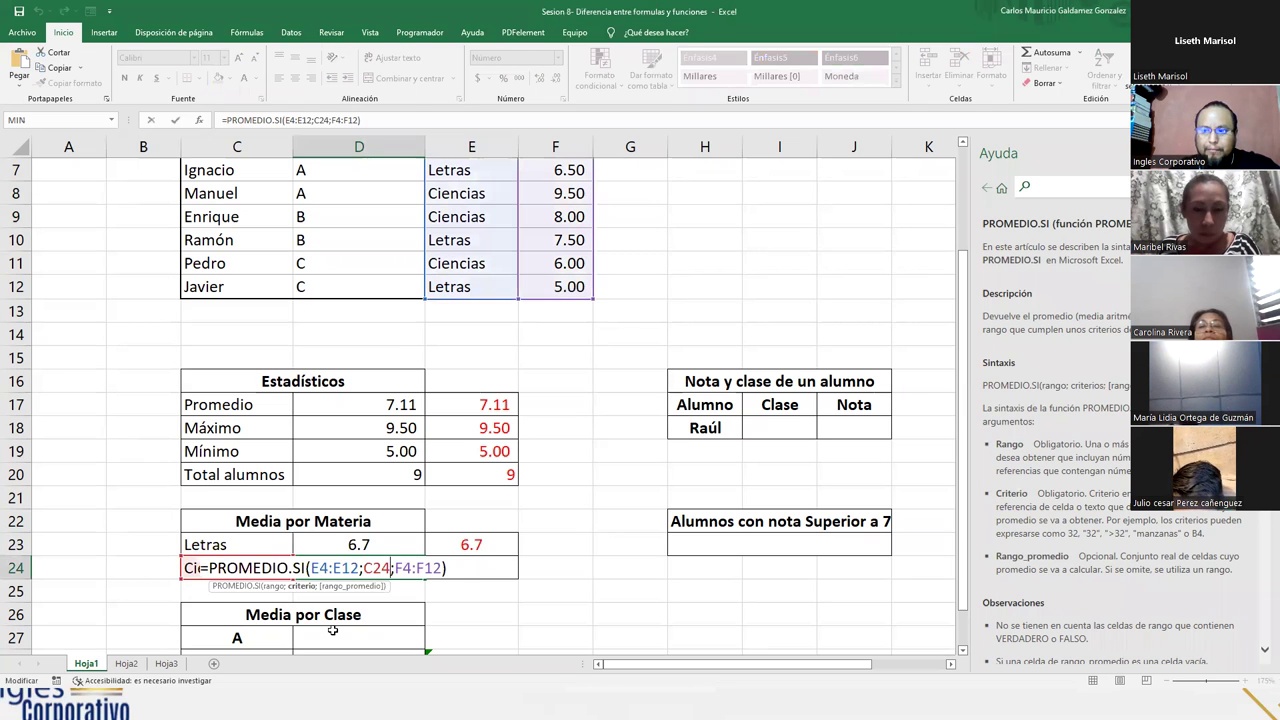
left_click_drag(199, 568, 446, 568)
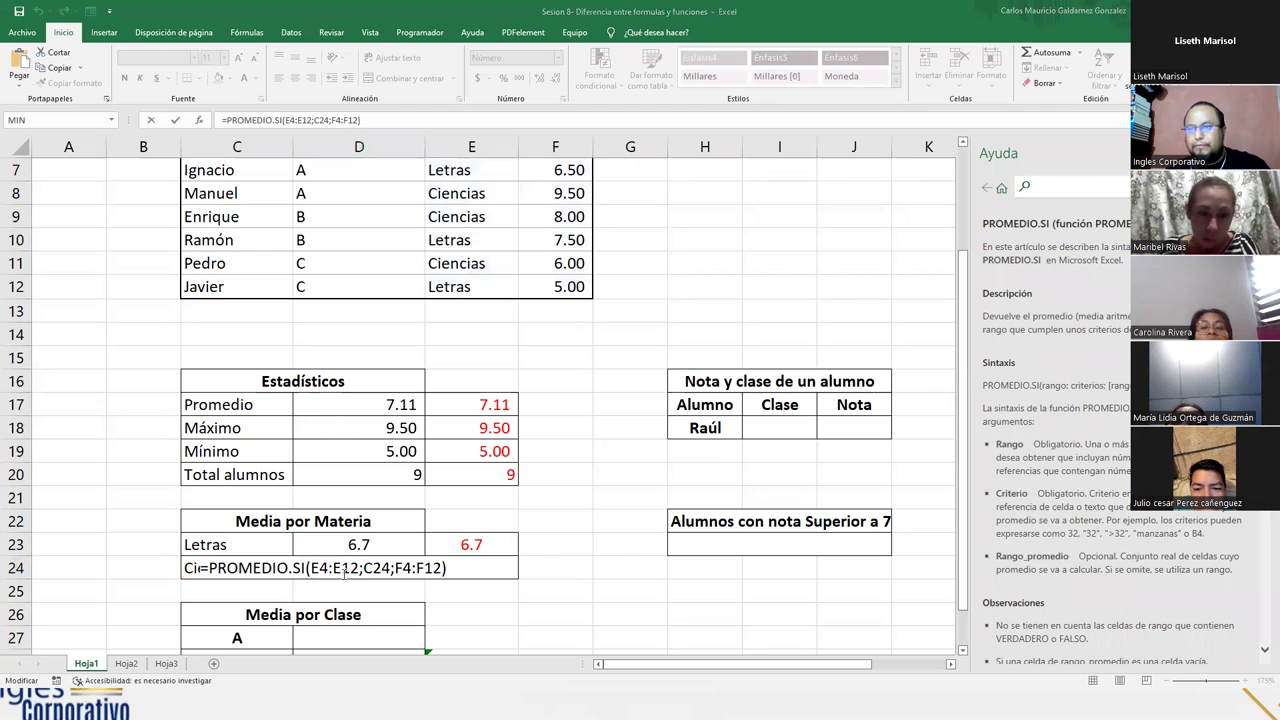
left_click_drag(200, 568, 446, 568)
key("ctrl+c")
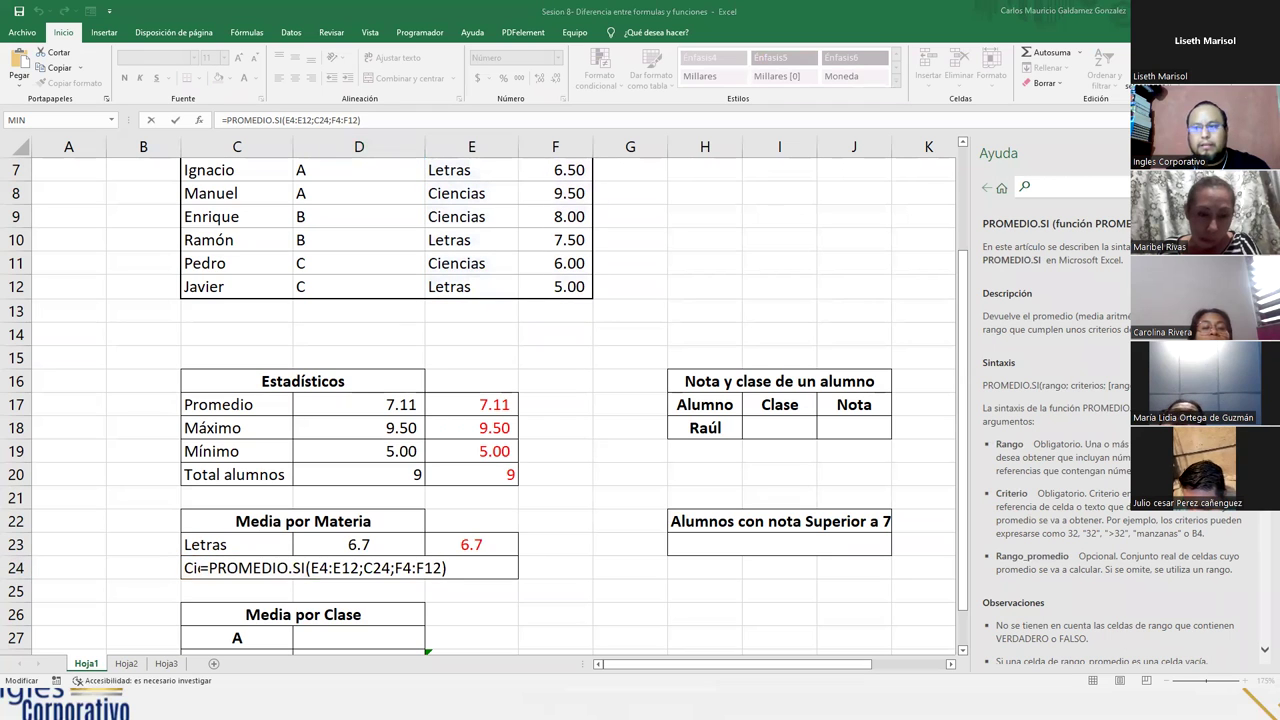
key("alt+Tab")
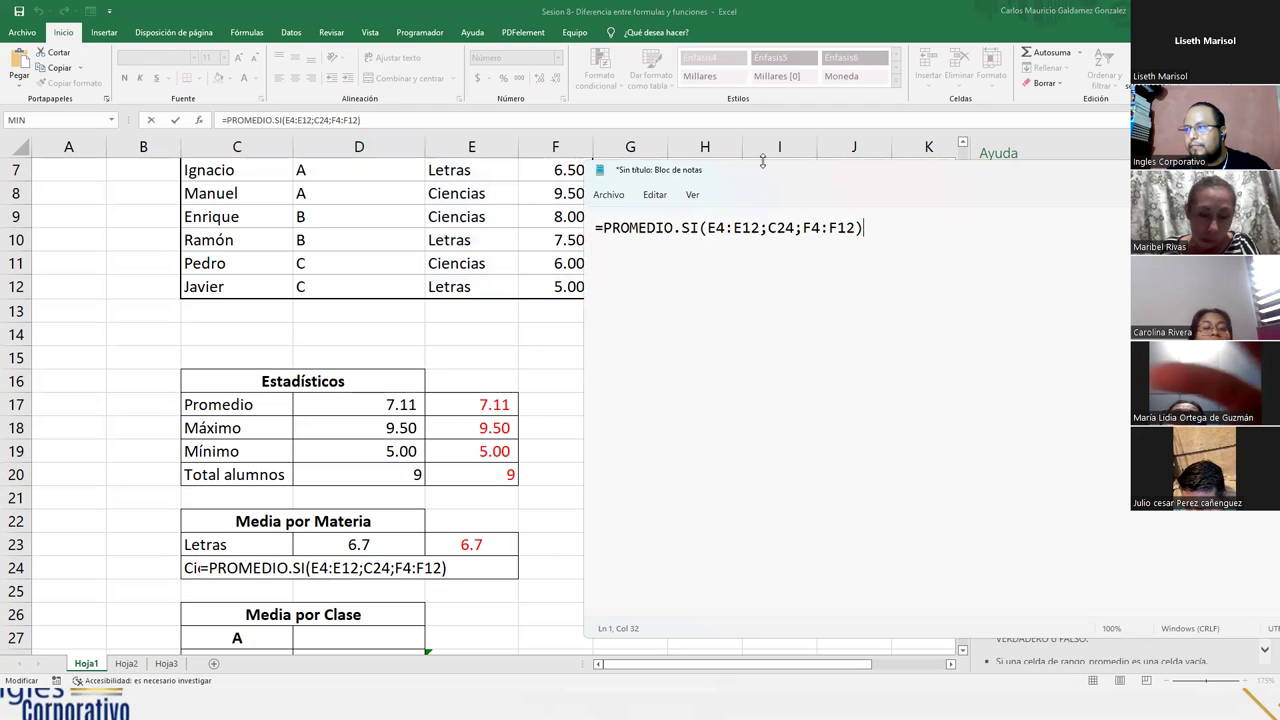
- Shorten the Notepad window and add a copy of the formula above the existing one, with C23 as its criterion
left_click_drag(762, 162, 762, 461)
left_click(597, 528)
key("Return")
key("Return")
left_click(630, 533)
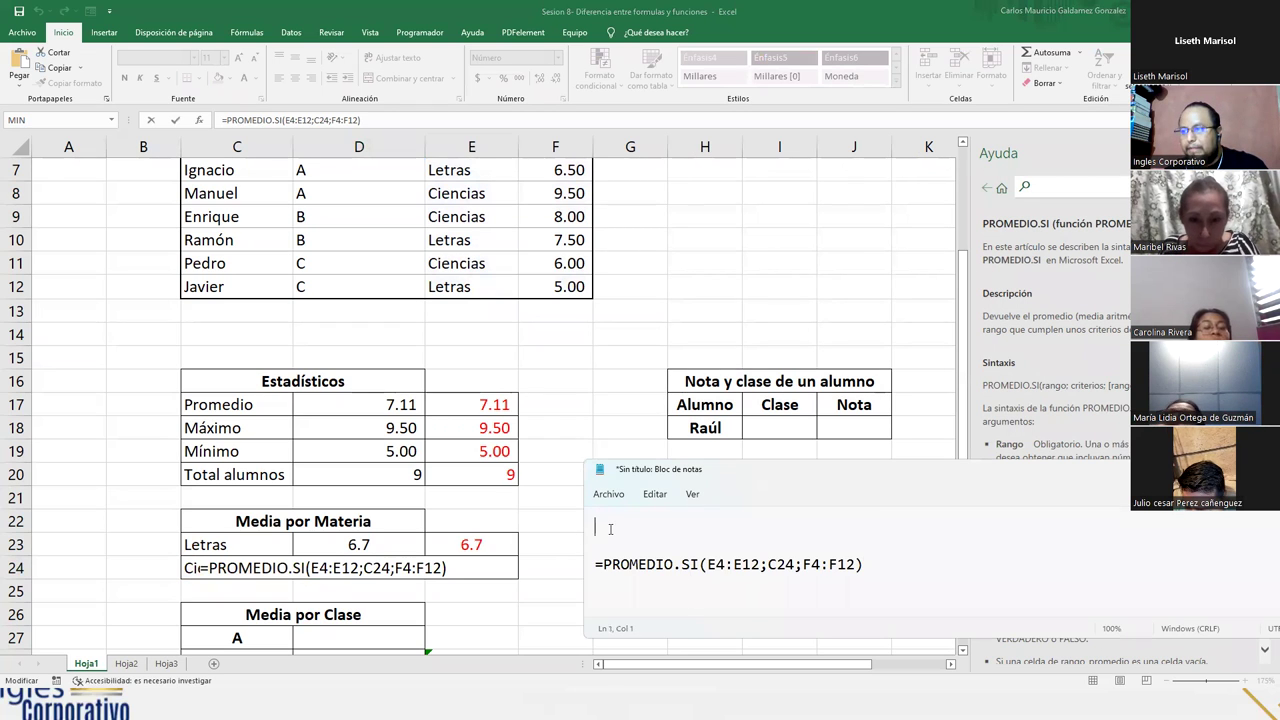
key("ctrl+v")
left_click(786, 530)
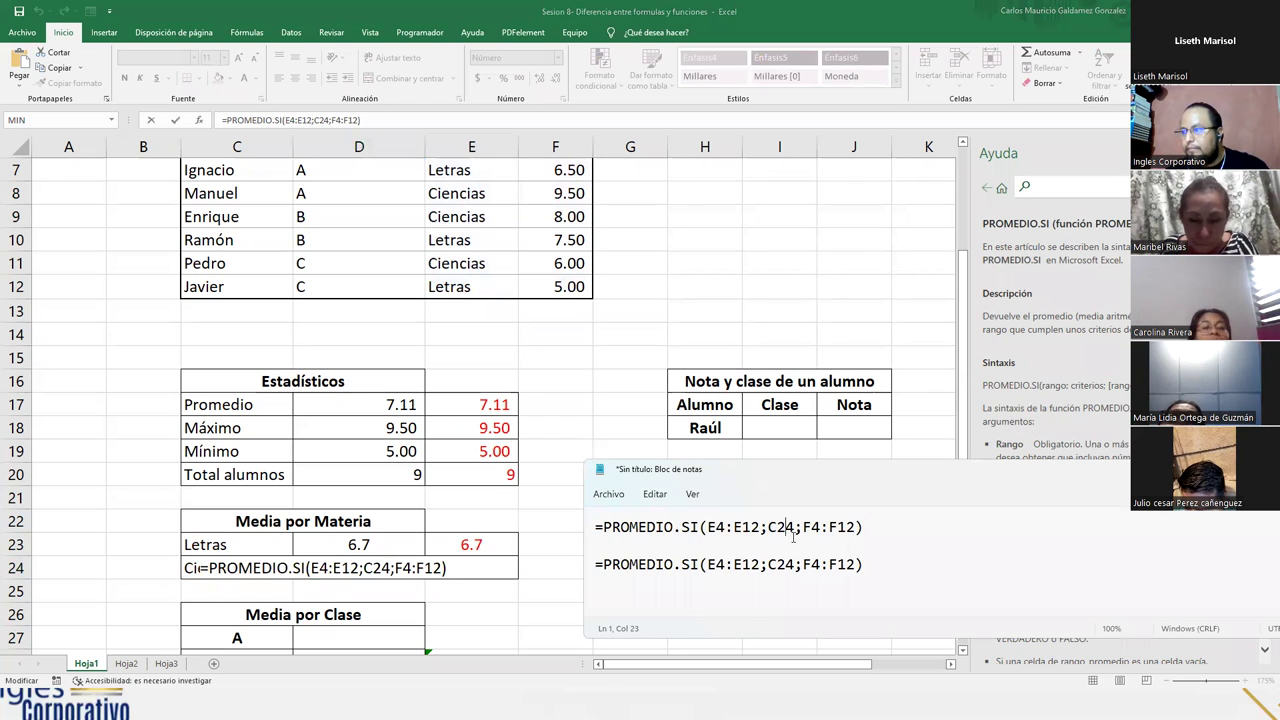
key("Delete")
type("3")
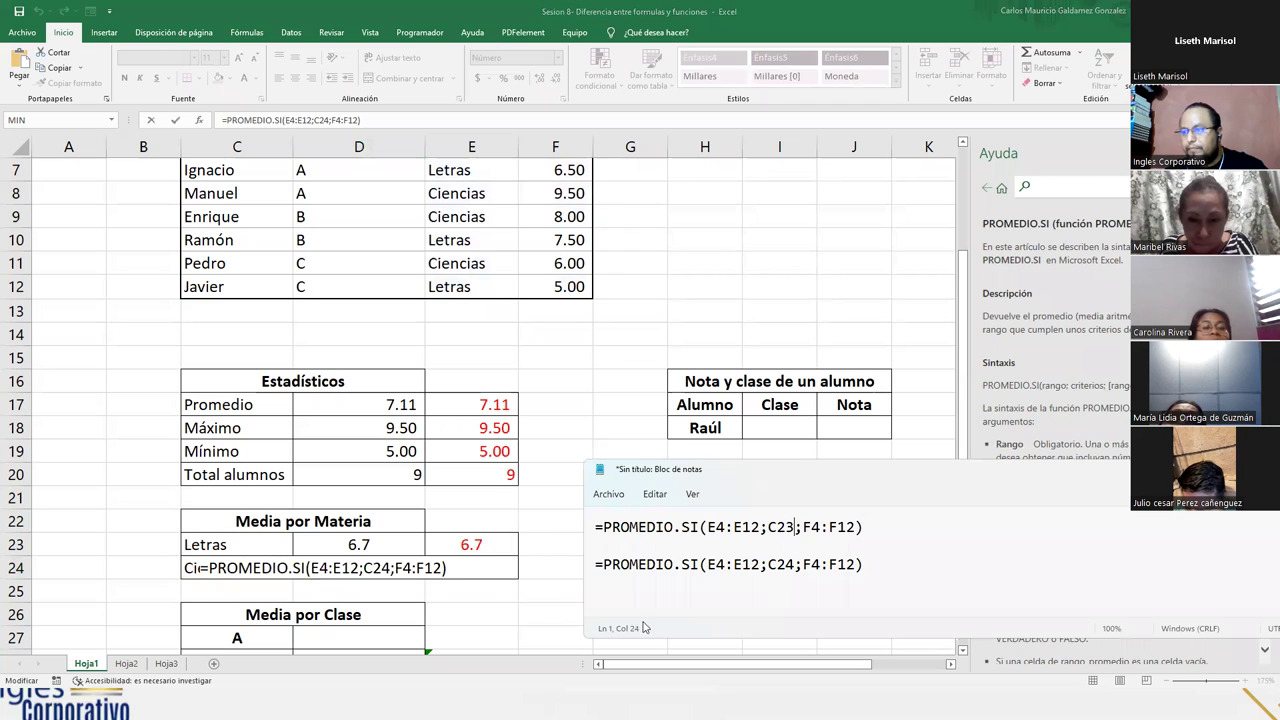
- Finish editing D24 in Excel, then return to Notepad and move its window closer to the Media por Materia table
left_click(473, 573)
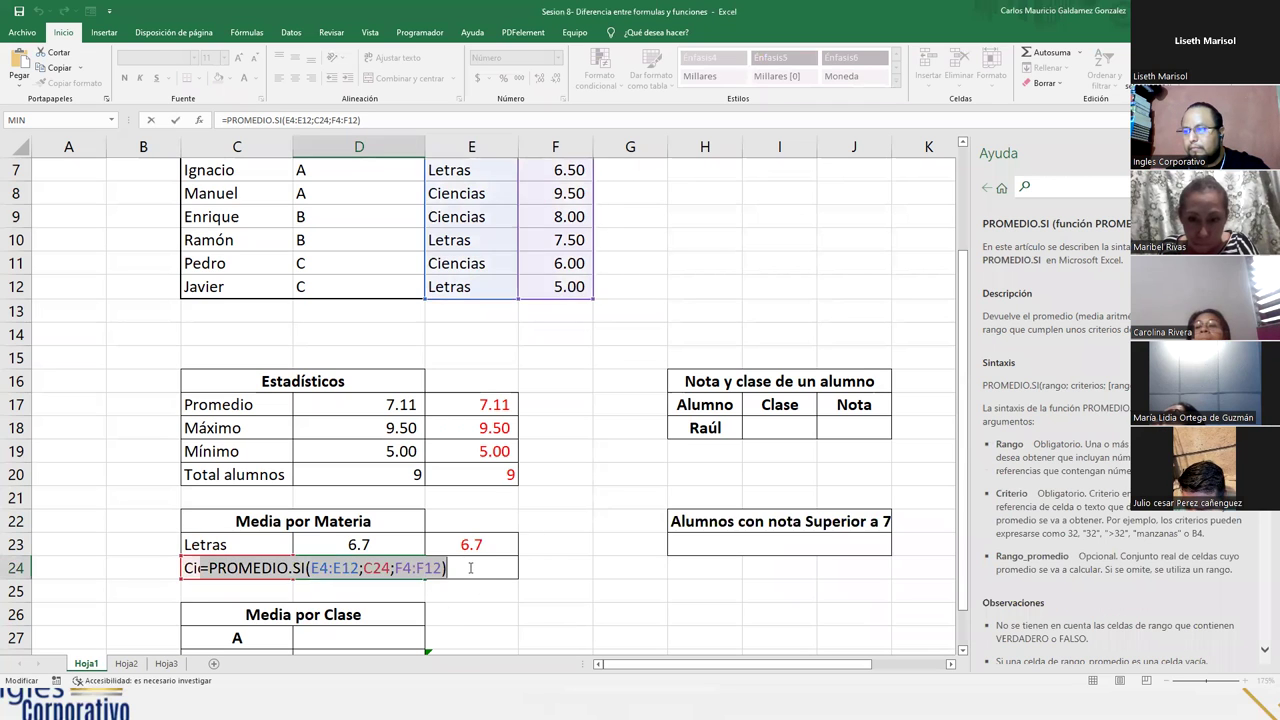
key("ctrl+Return")
key("alt+Tab")
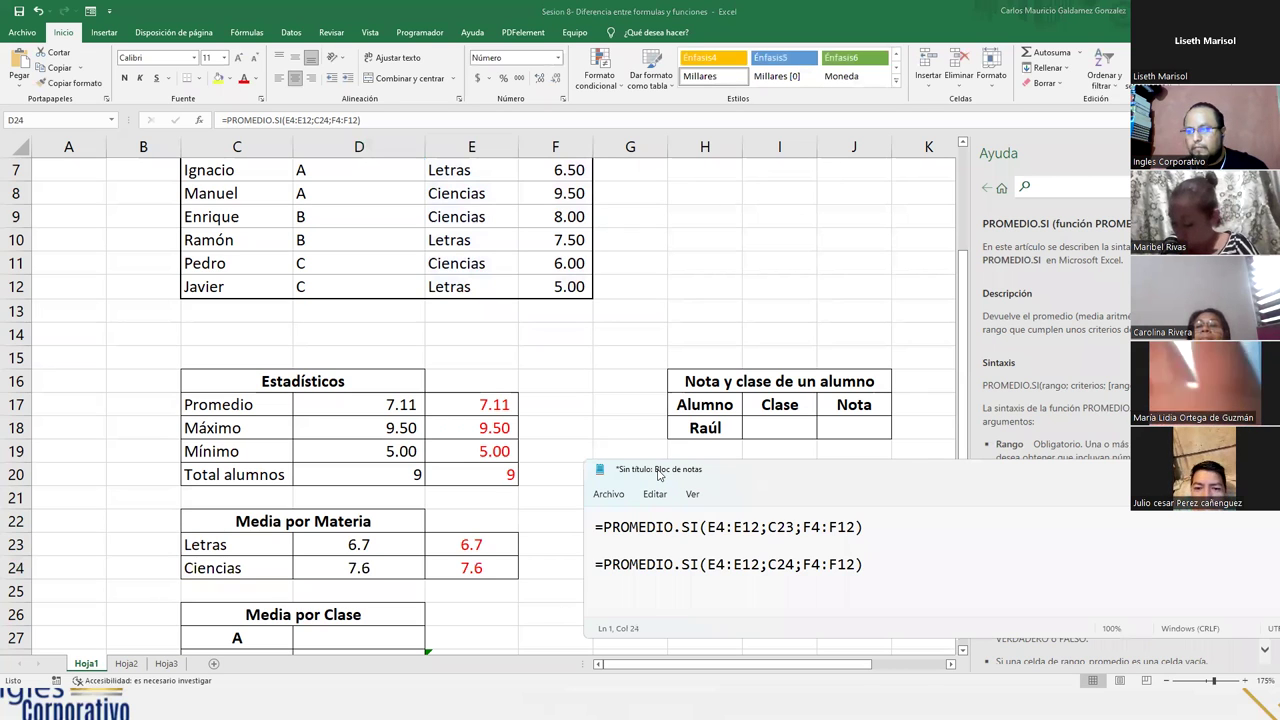
left_click_drag(658, 472, 502, 484)
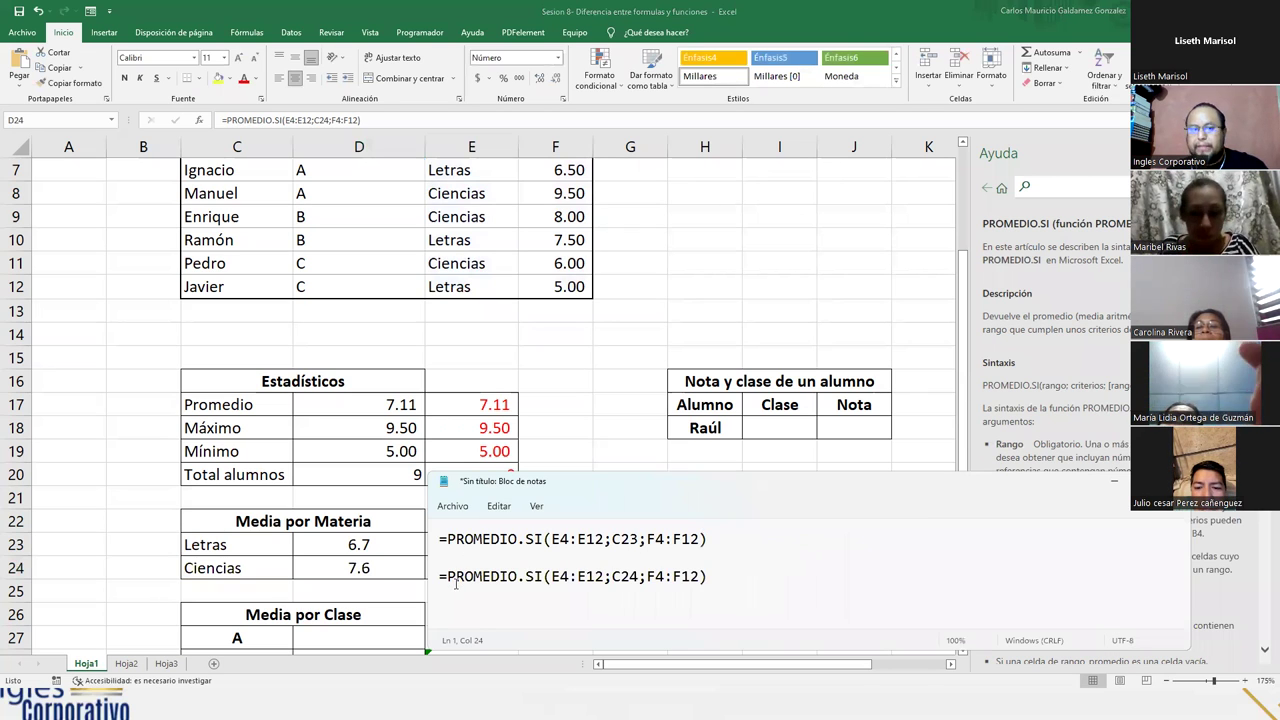
- Examine both PROMEDIO.SI formulas in Notepad, especially the C23 criterion, and move the window clear of the Media por Materia table
key("Home")
key("Right")
key("shift+Right")
key("shift+Right")
key("shift+Right")
key("shift+Right")
key("shift+Right")
key("shift+Right")
key("shift+Right")
key("shift+Right")
key("shift+Right")
key("shift+Right")
key("shift+Right")
key("shift+Right")
key("shift+Right")
key("shift+Right")
key("shift+Right")
key("shift+Right")
key("shift+Right")
key("shift+Right")
key("shift+Right")
key("shift+Right")
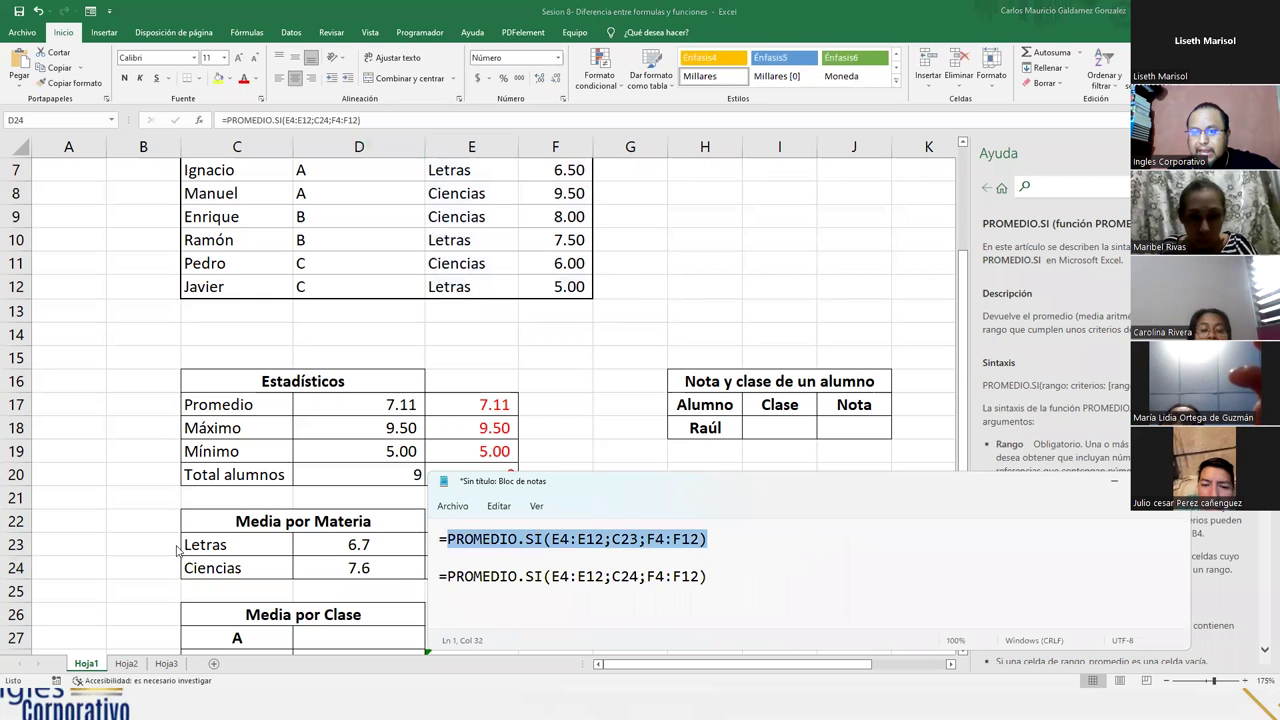
triple_click(432, 578)
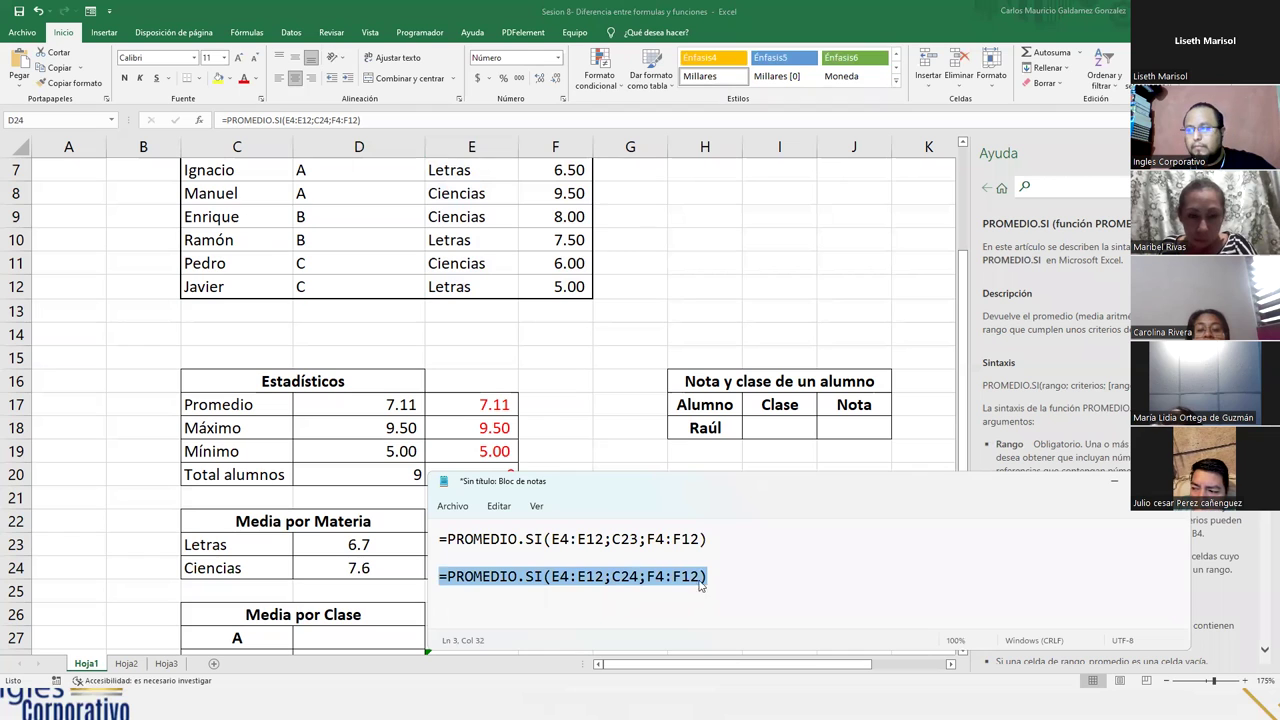
left_click_drag(612, 539, 638, 539)
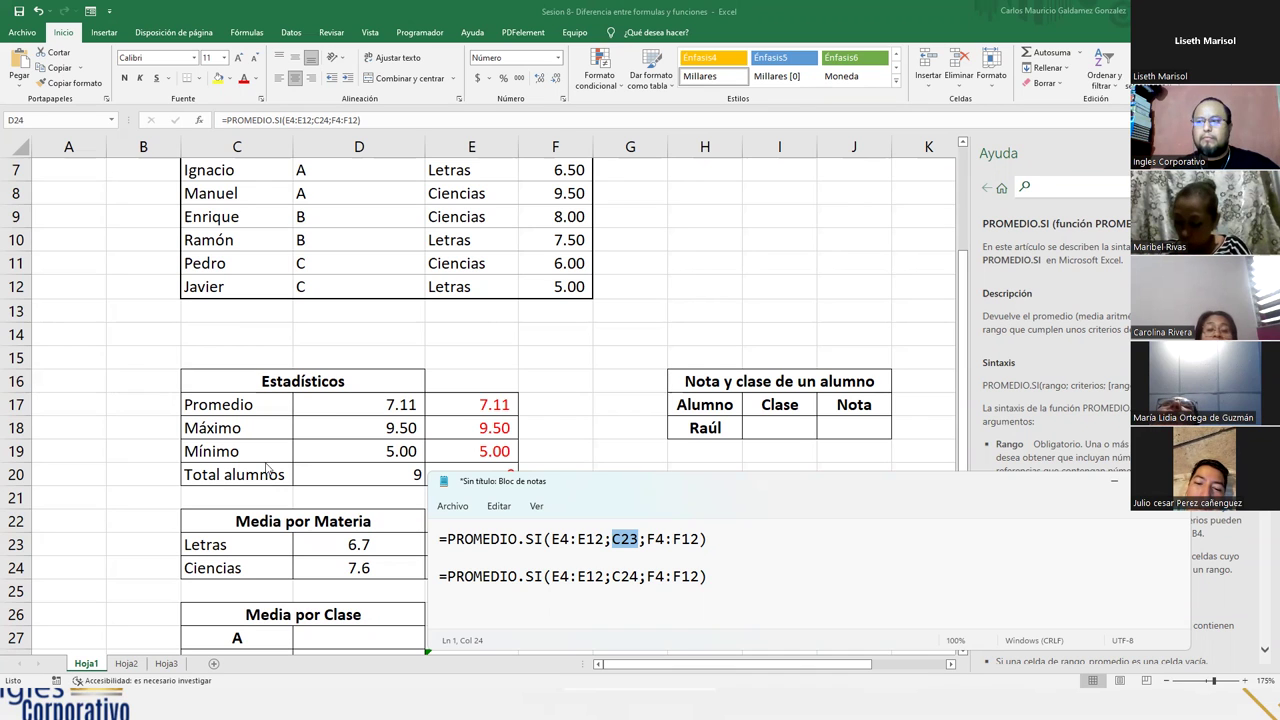
left_click_drag(540, 484, 628, 396)
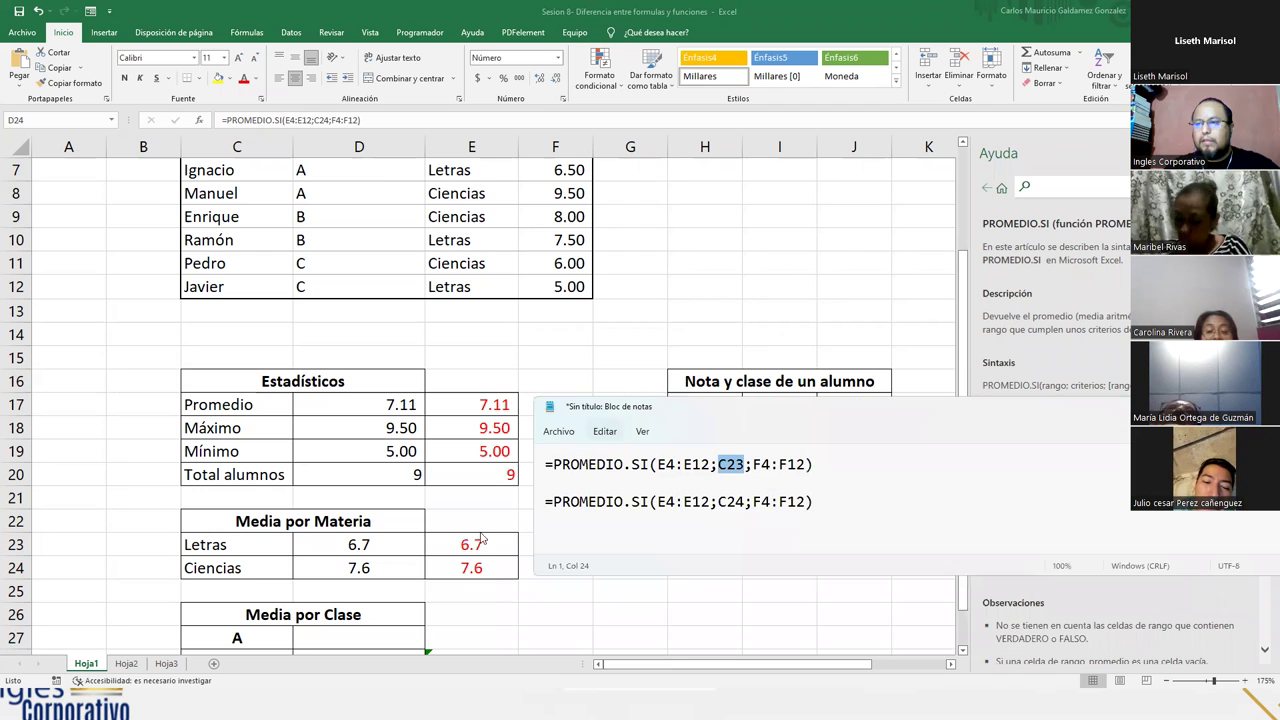
- Display the Media por Materia averages in D23:D24 with six decimals and bring them back to one decimal
left_click(346, 573)
left_click_drag(348, 546, 356, 568)
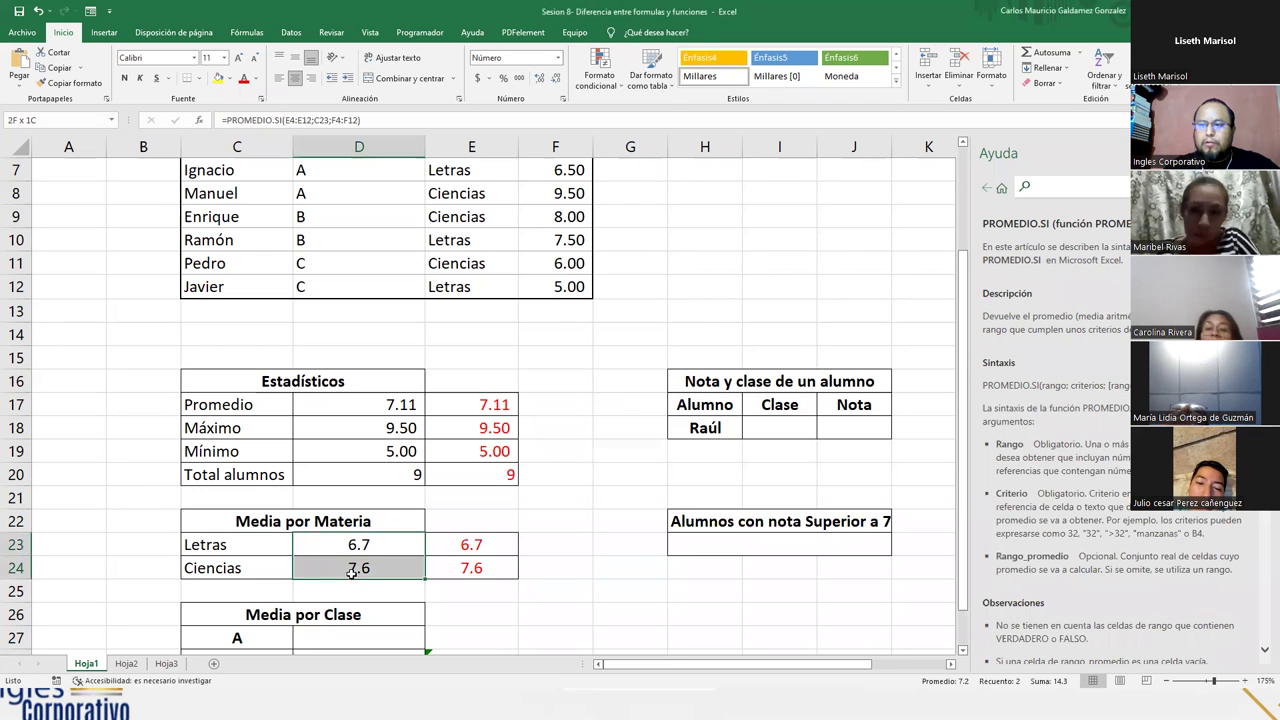
left_click(540, 79)
left_click(540, 79)
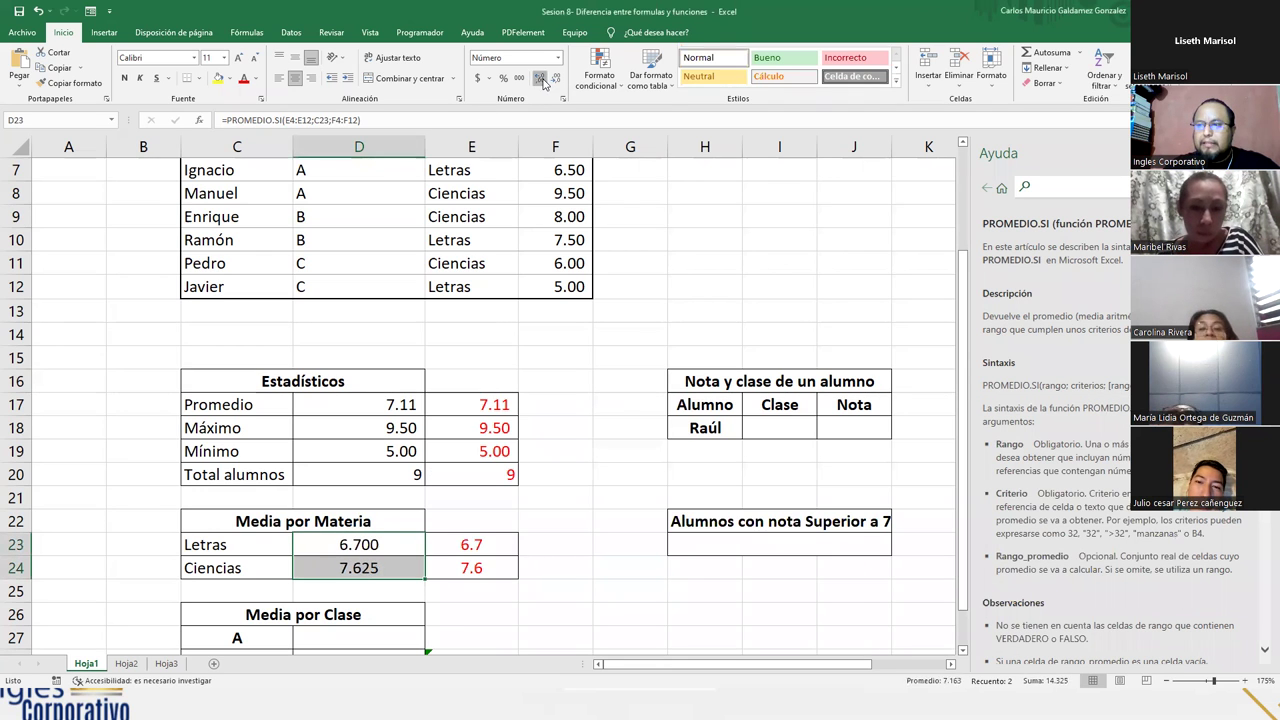
left_click(540, 79)
left_click(540, 79)
left_click(540, 79)
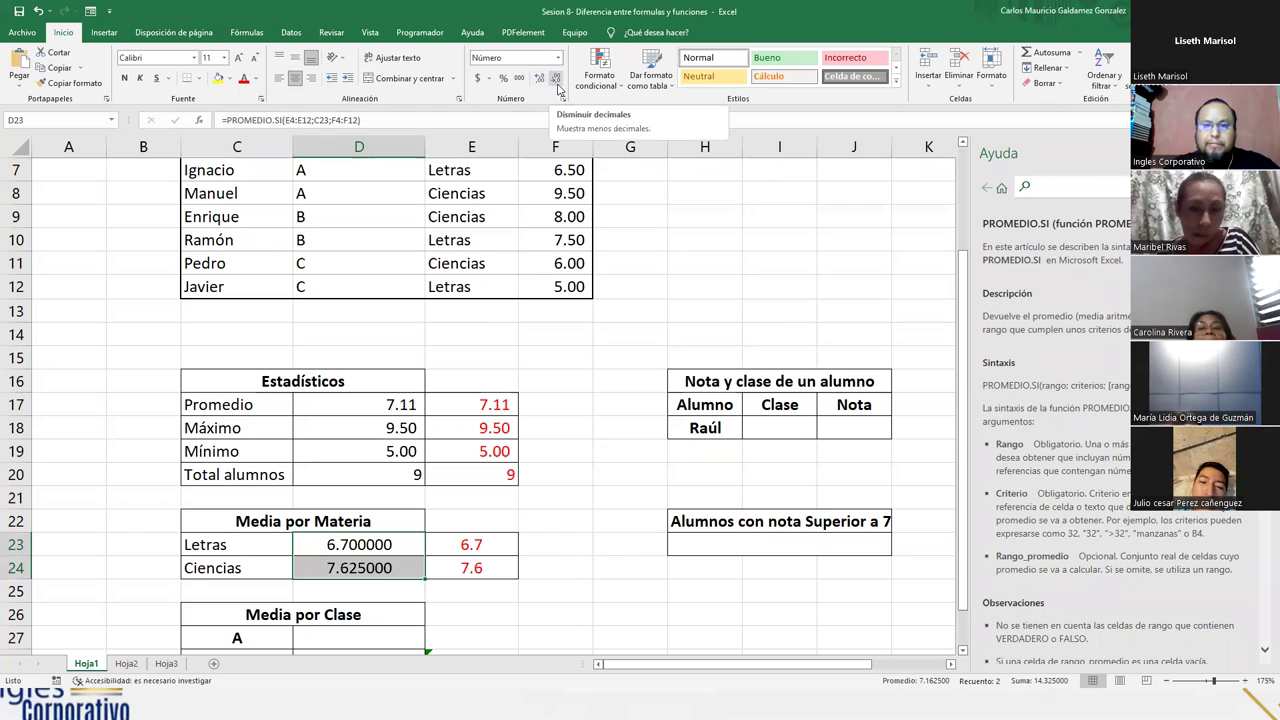
left_click(557, 80)
left_click(557, 80)
left_click(557, 80)
left_click(557, 80)
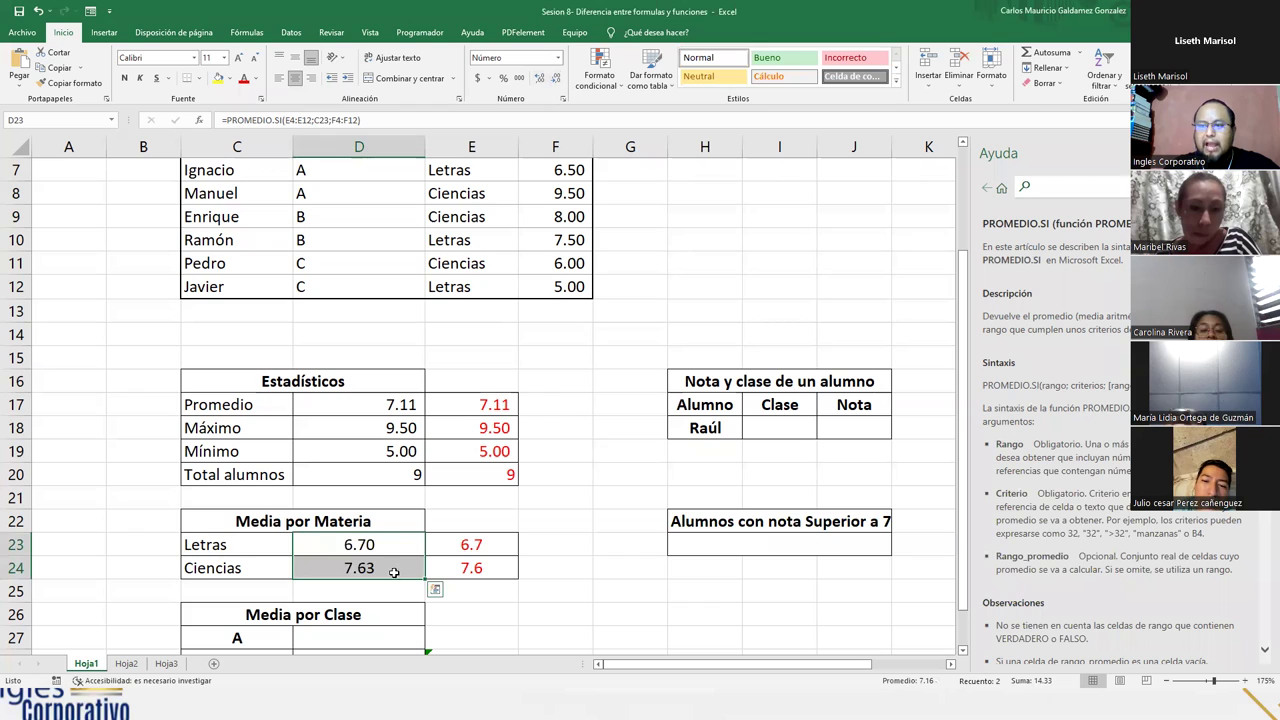
left_click(557, 80)
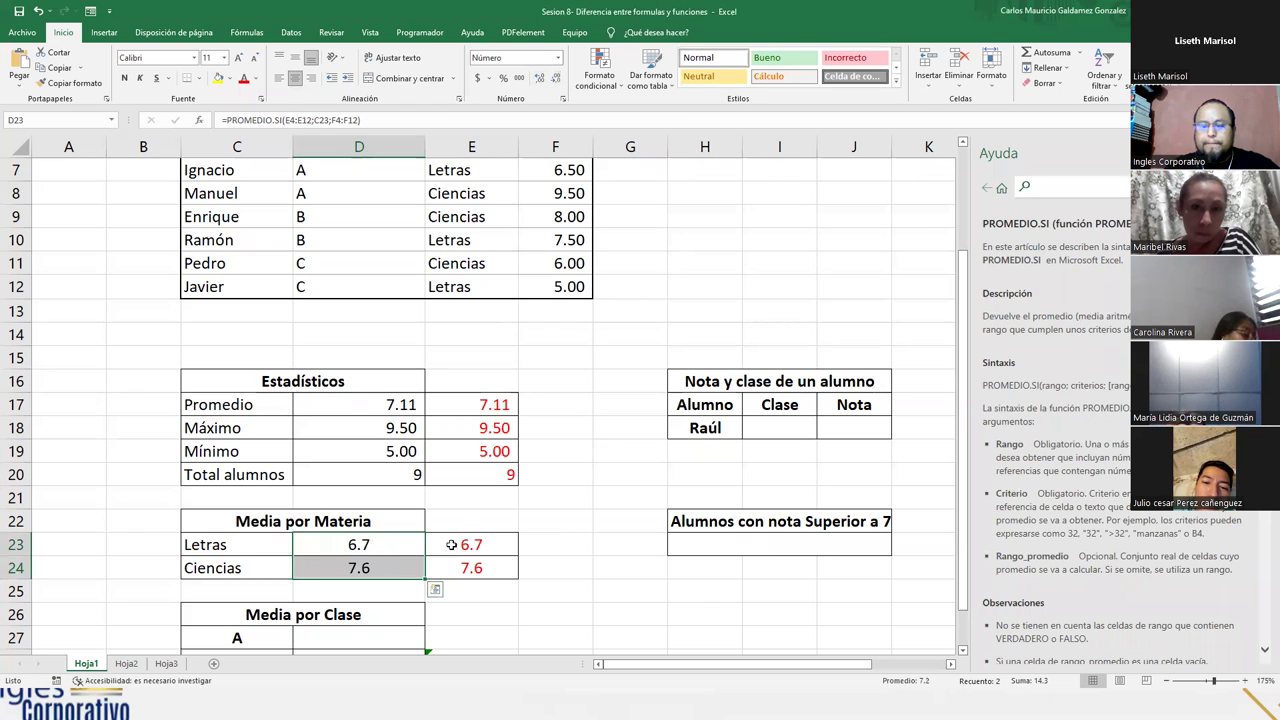
left_click(385, 568)
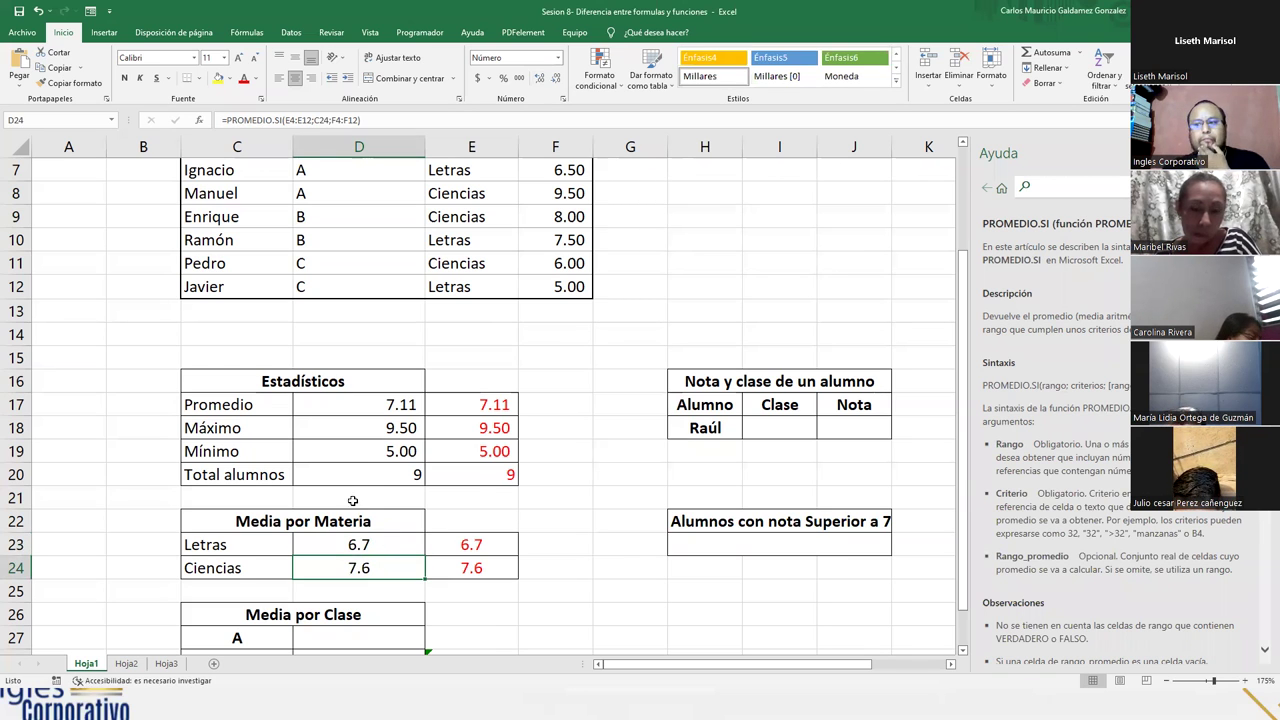
- Examine the Media por Clase table and compare the Materia and Clase columns of the student list as criteria ranges
scroll(353, 497, "down", 1)
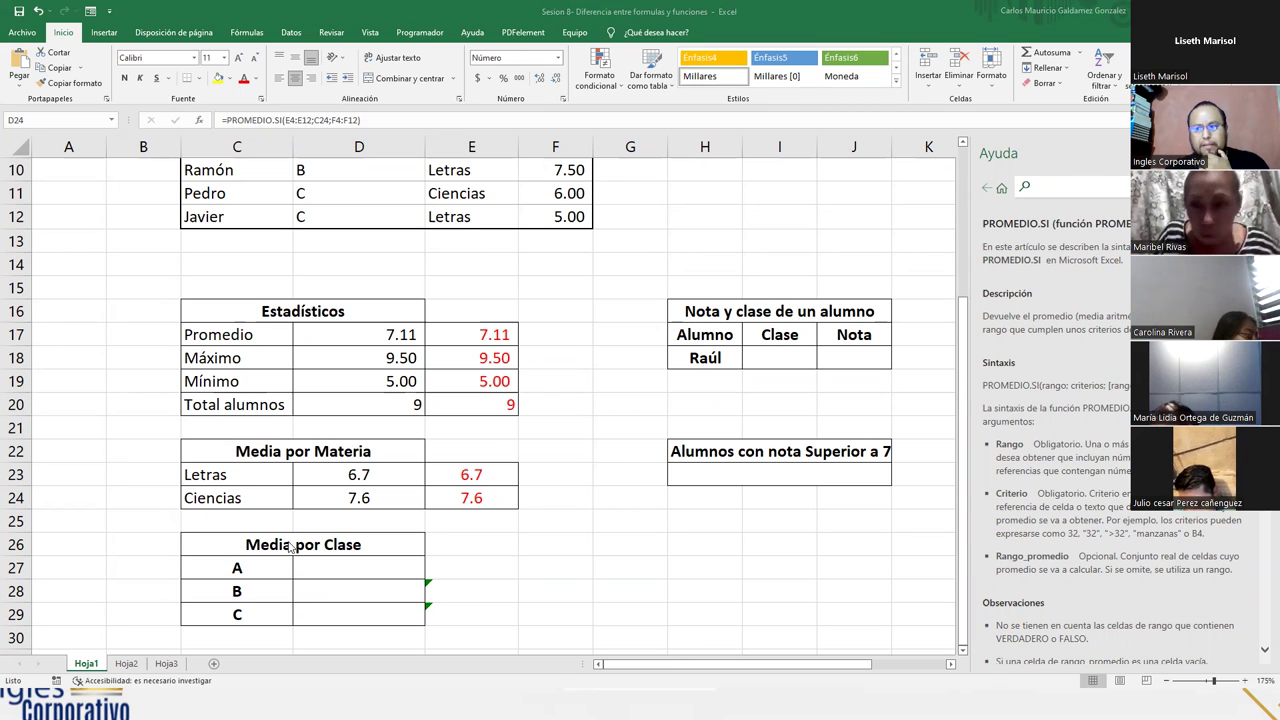
left_click(326, 498)
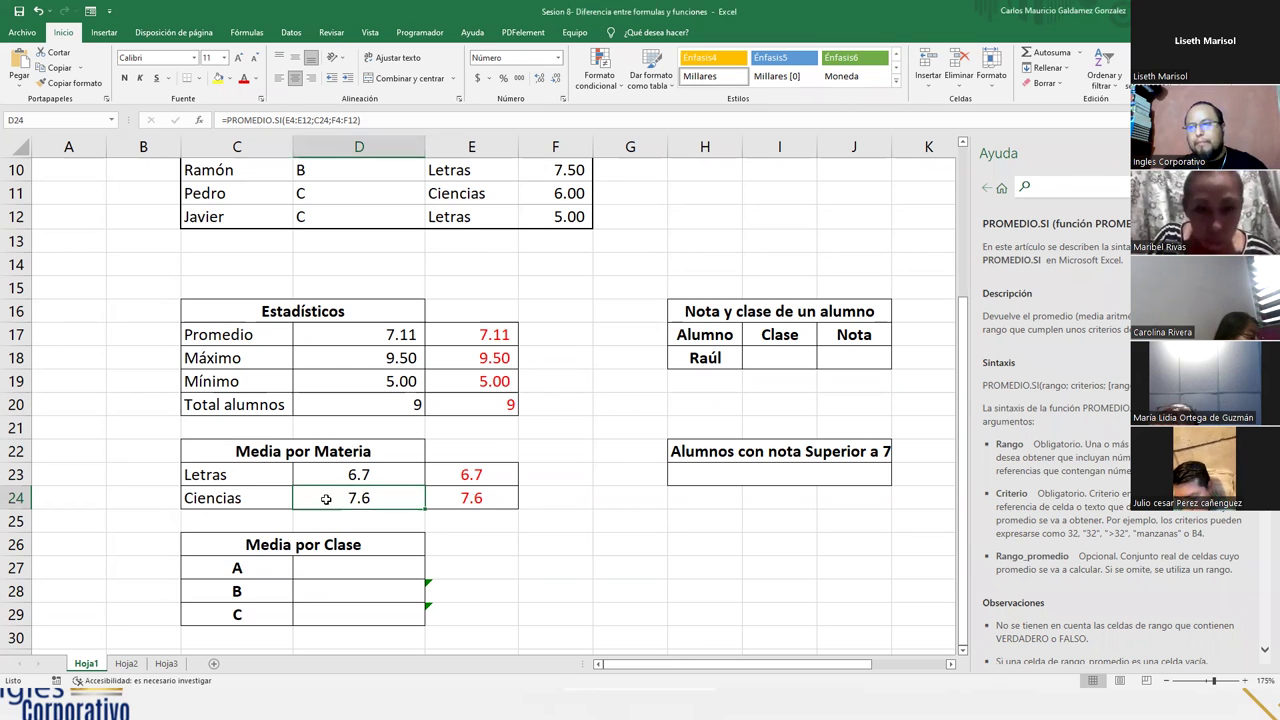
left_click(352, 561)
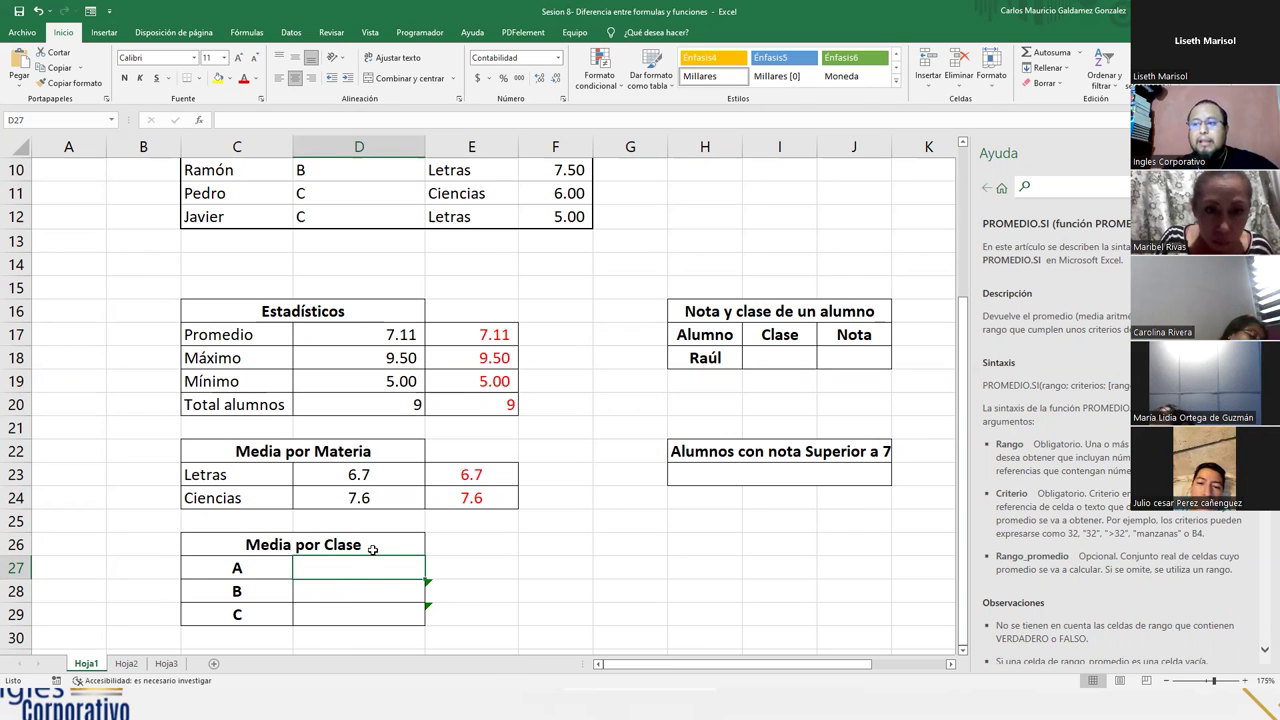
left_click(252, 544)
left_click_drag(252, 544, 254, 607)
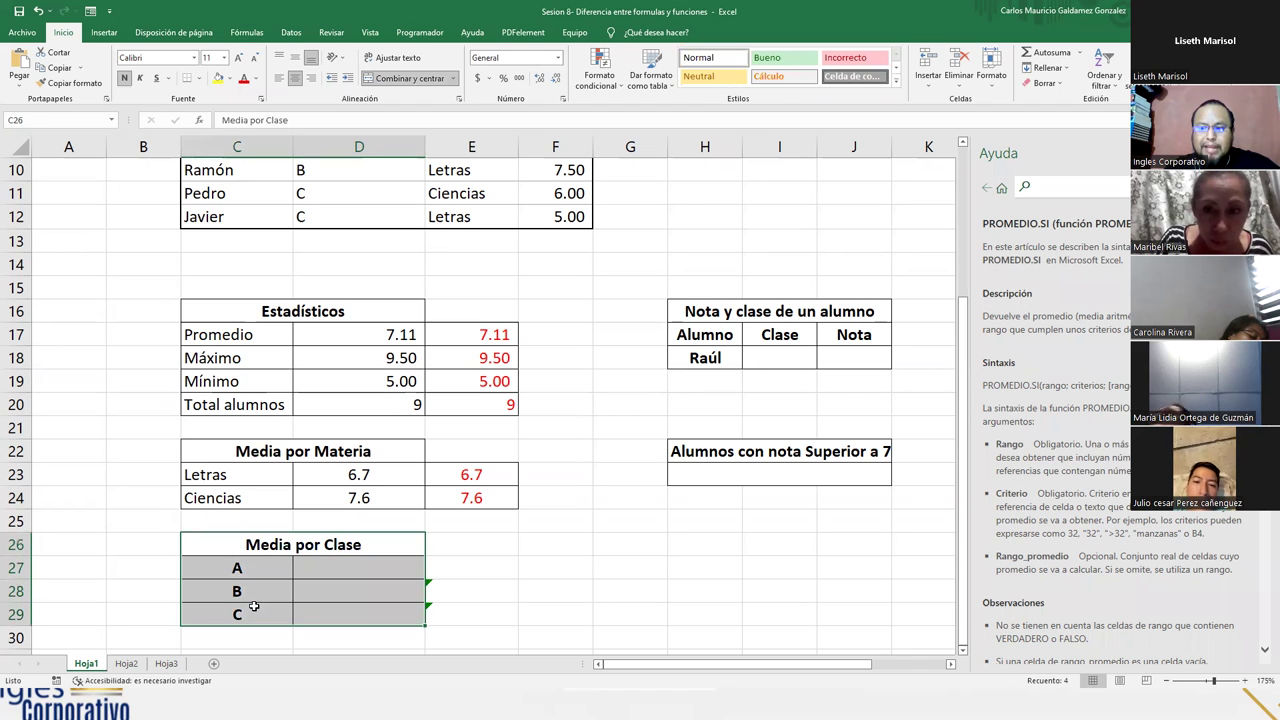
left_click(308, 613)
left_click(310, 576)
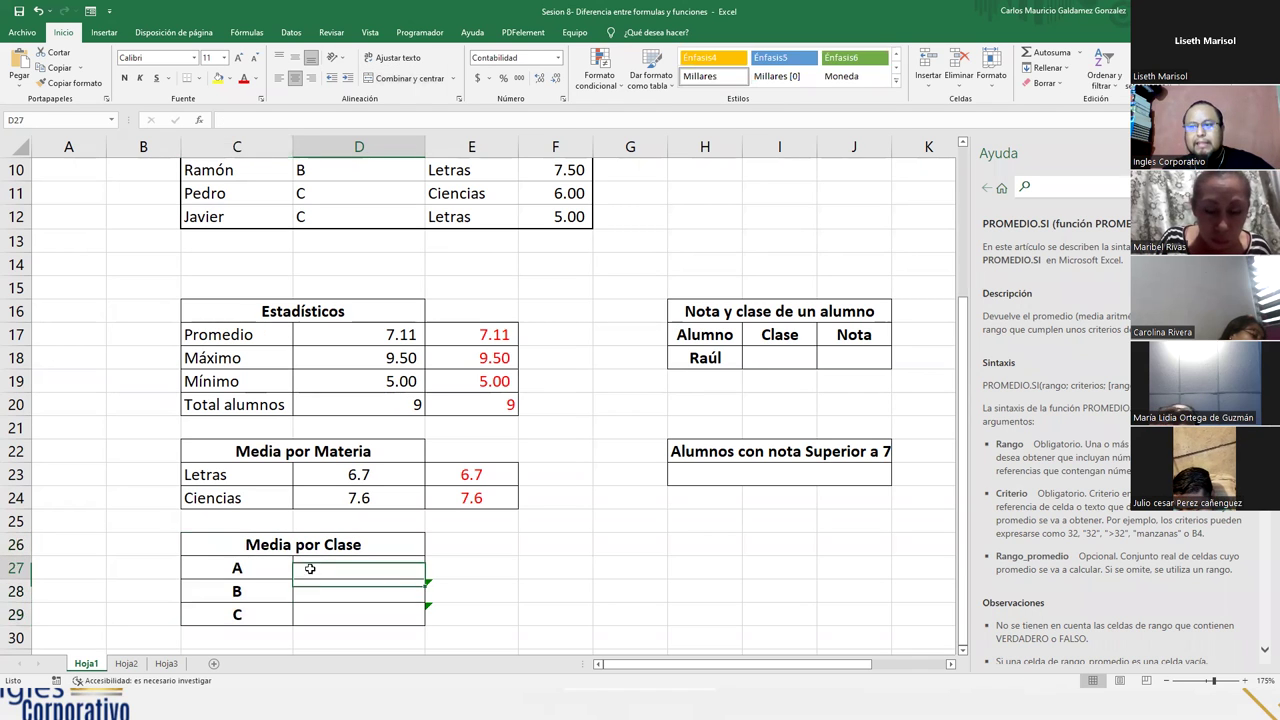
scroll(414, 603, "up", 3)
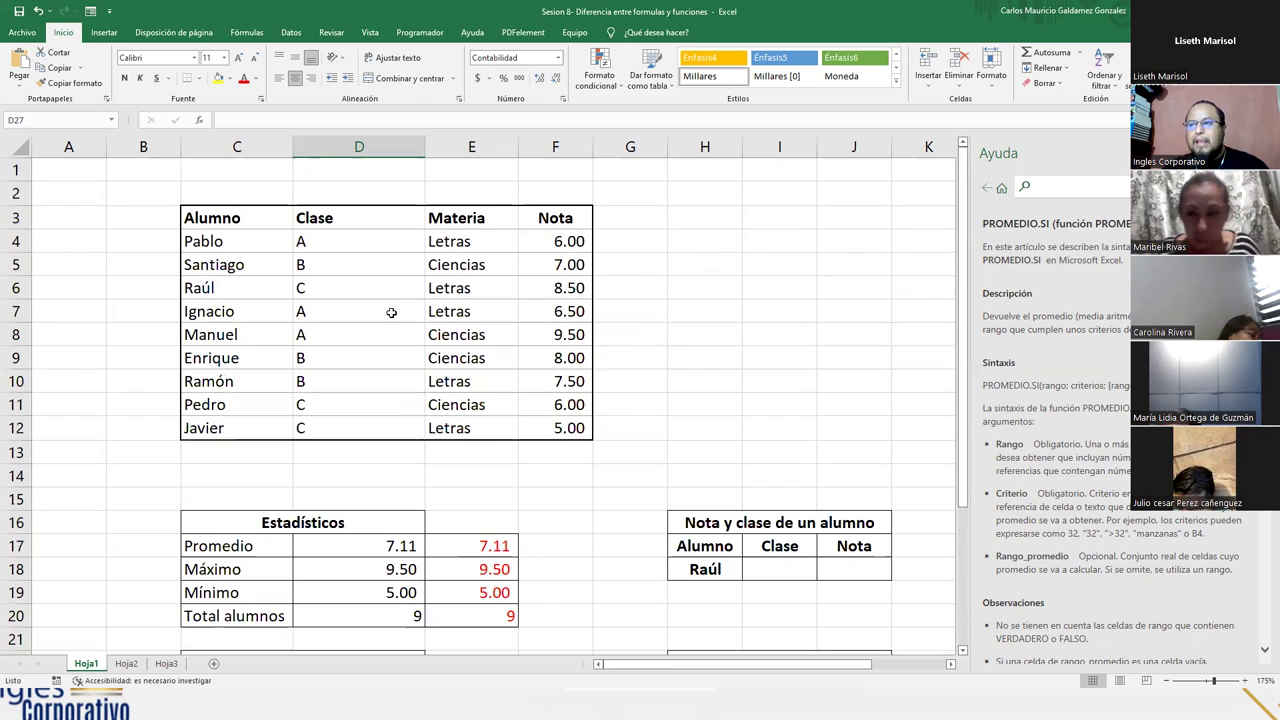
left_click_drag(467, 240, 456, 432)
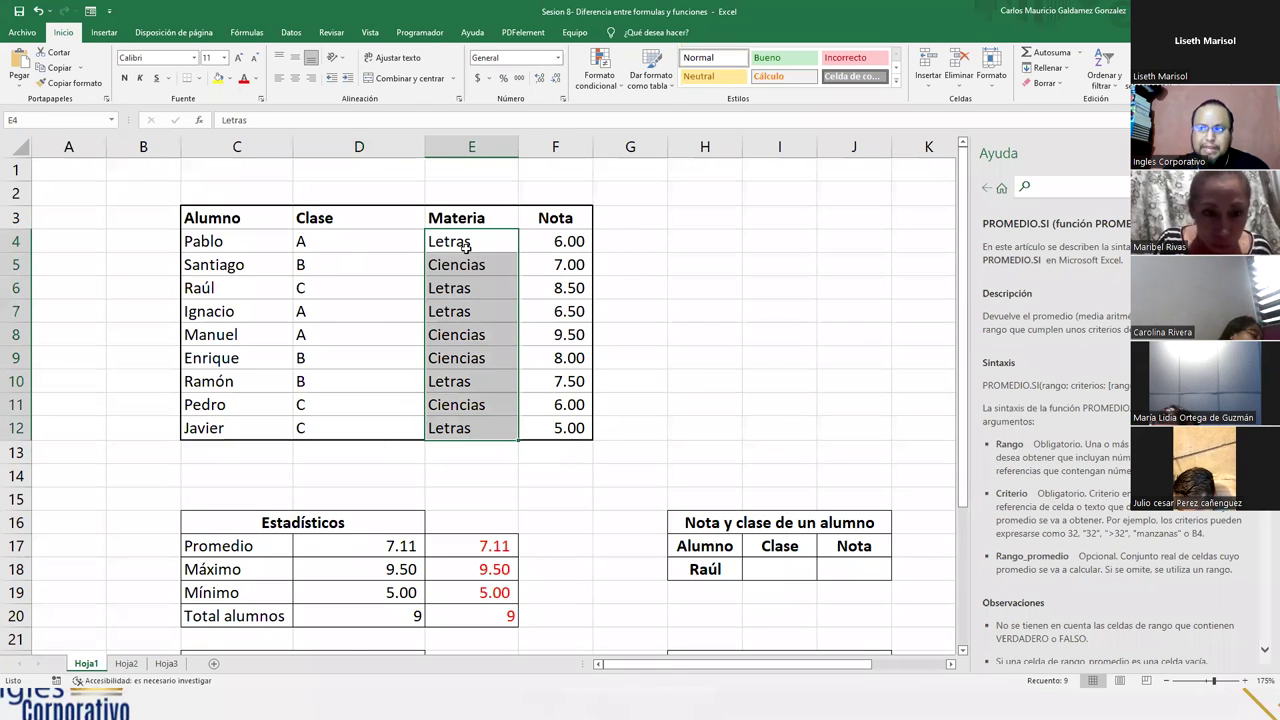
left_click_drag(338, 244, 323, 420)
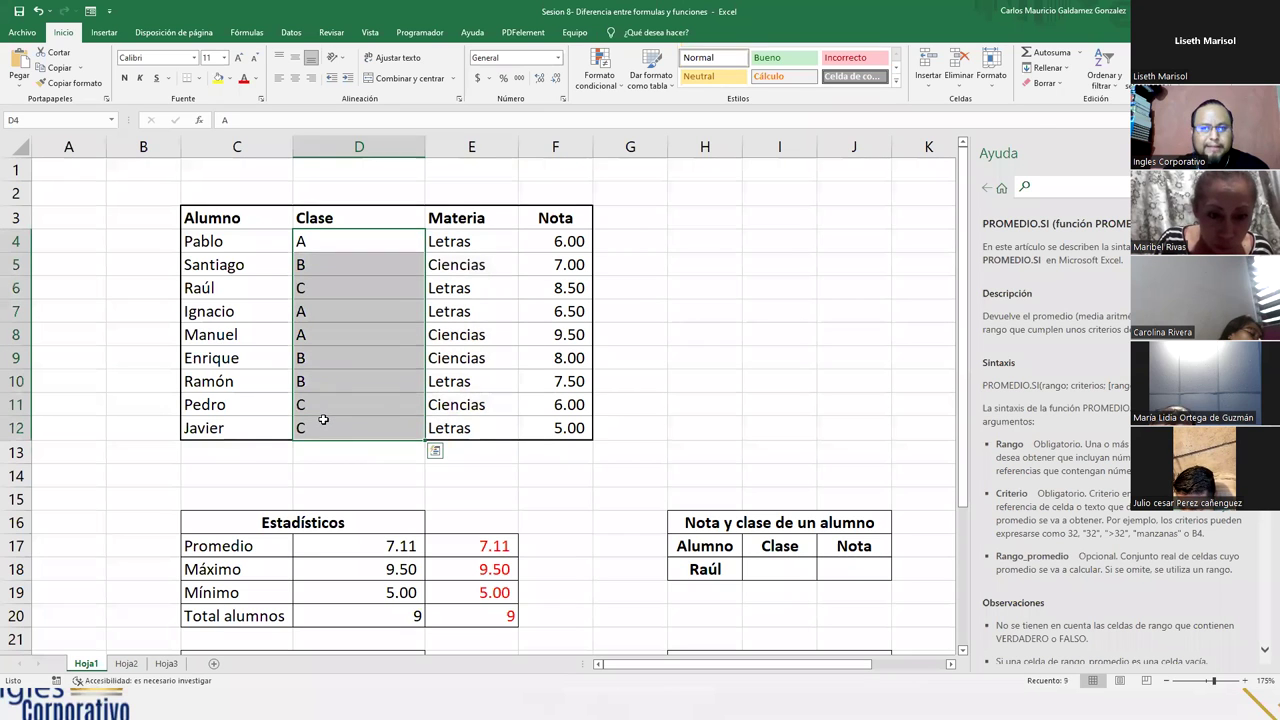
- Highlight every class A entry in the student list together with its Nota value
left_click(335, 244)
left_click(567, 243, "ctrl")
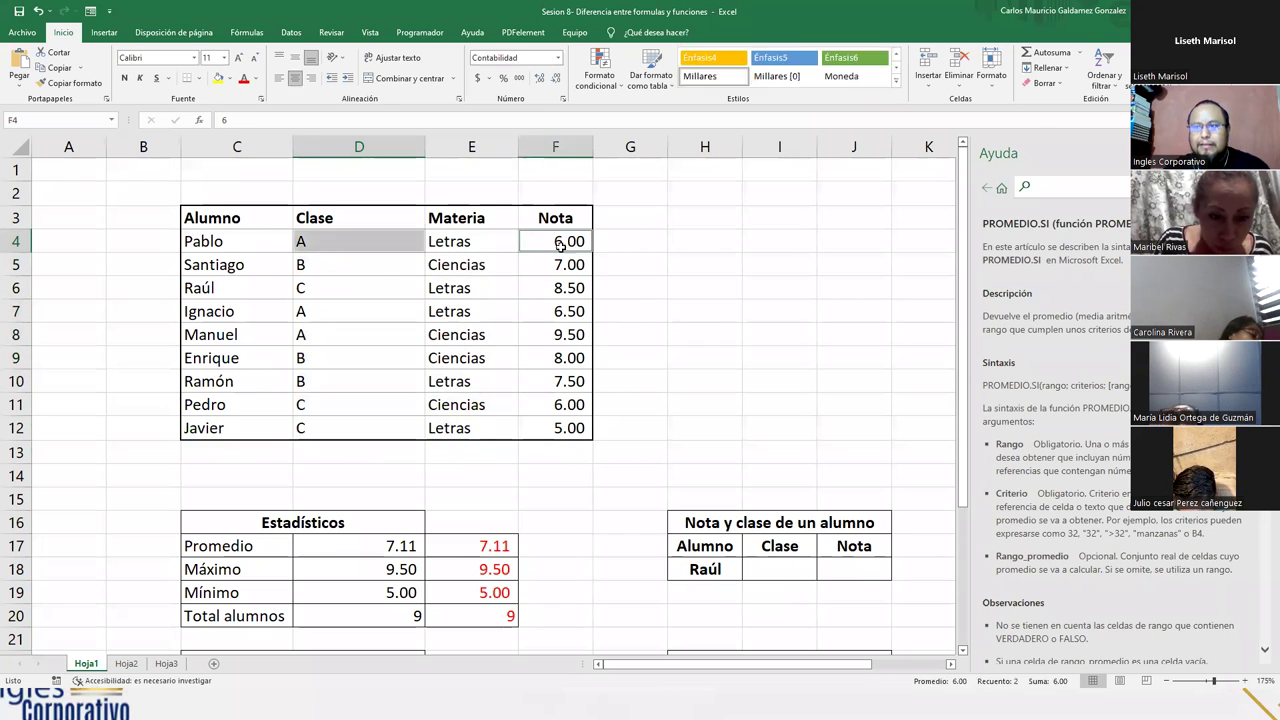
left_click(330, 311, "ctrl")
left_click(557, 311, "ctrl")
left_click(396, 333, "ctrl")
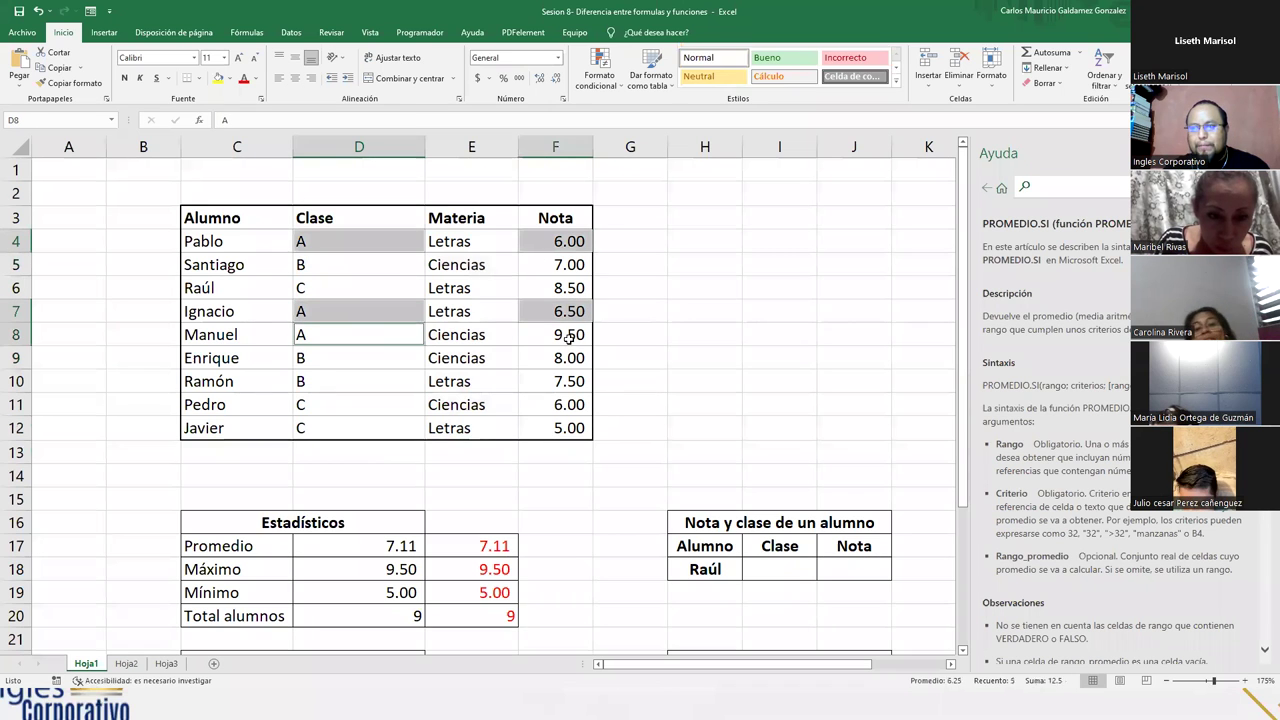
left_click(568, 337, "ctrl")
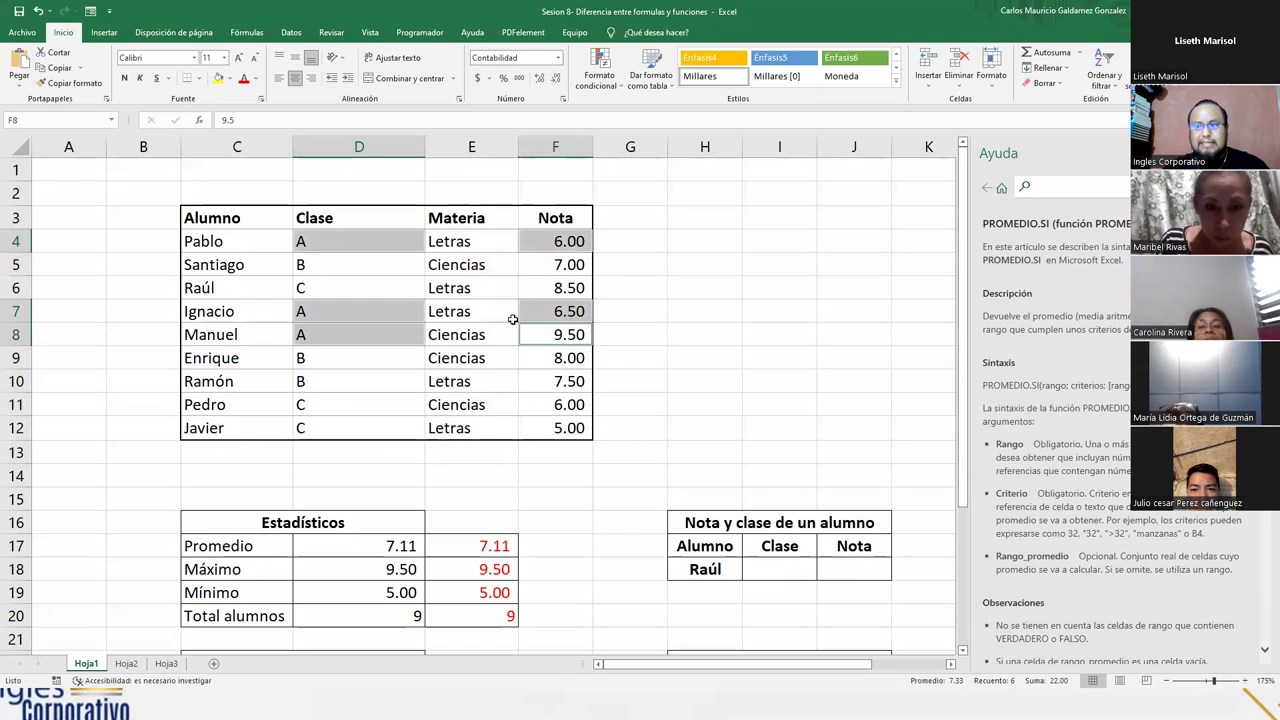
- Highlight every class B entry in the student list together with its Nota value
left_click(330, 259)
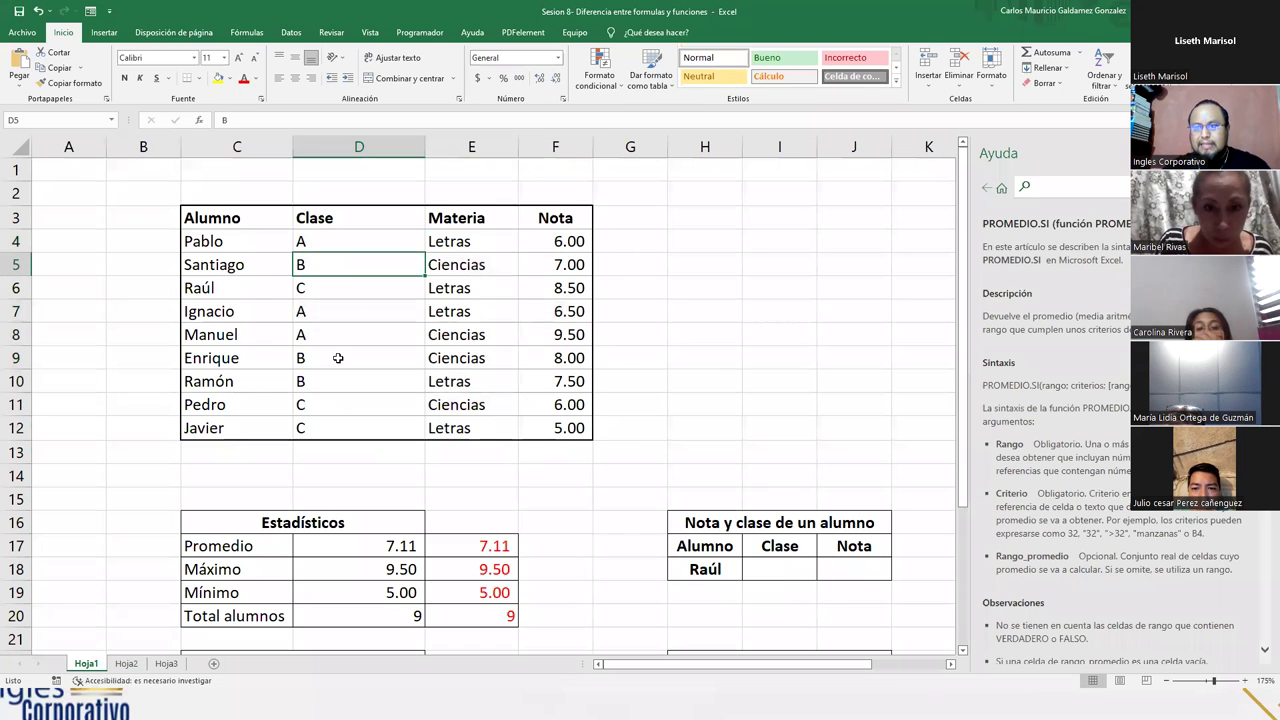
left_click(557, 266, "ctrl")
left_click(373, 359, "ctrl")
left_click(551, 357, "ctrl")
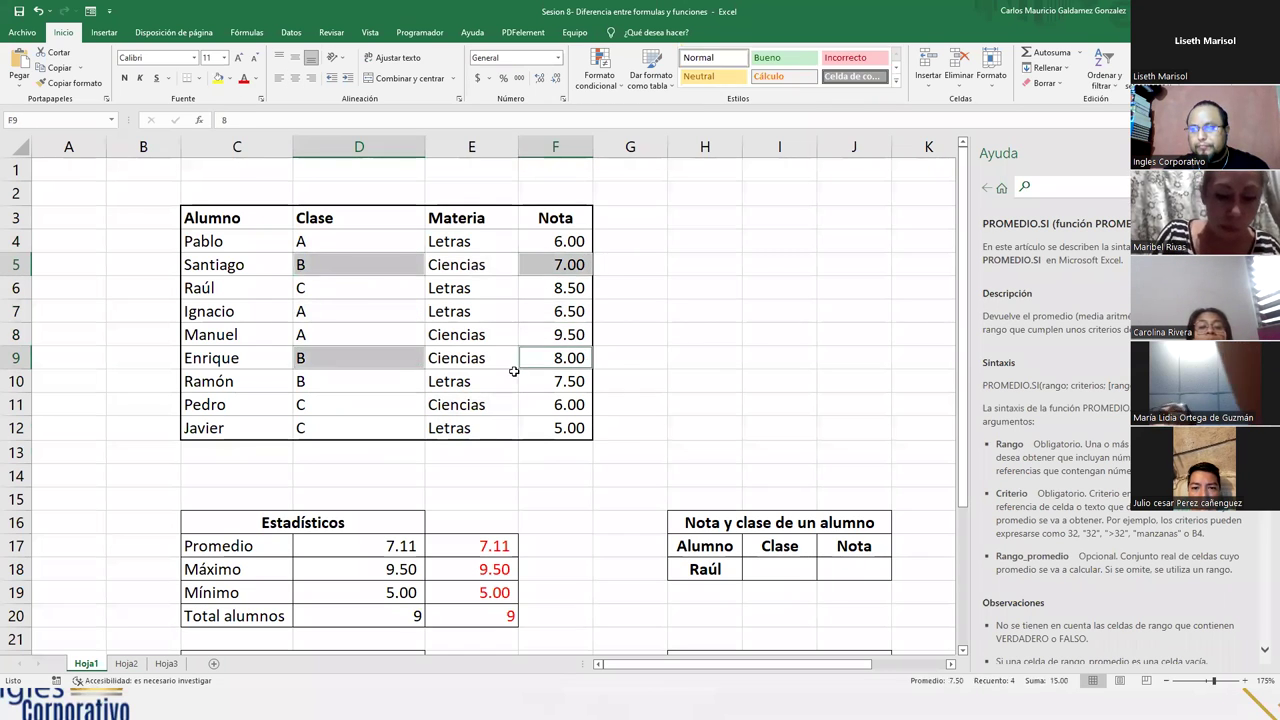
left_click(392, 384, "ctrl")
left_click(541, 386, "ctrl")
- Highlight every class C entry in the student list together with its Nota value
left_click(355, 290)
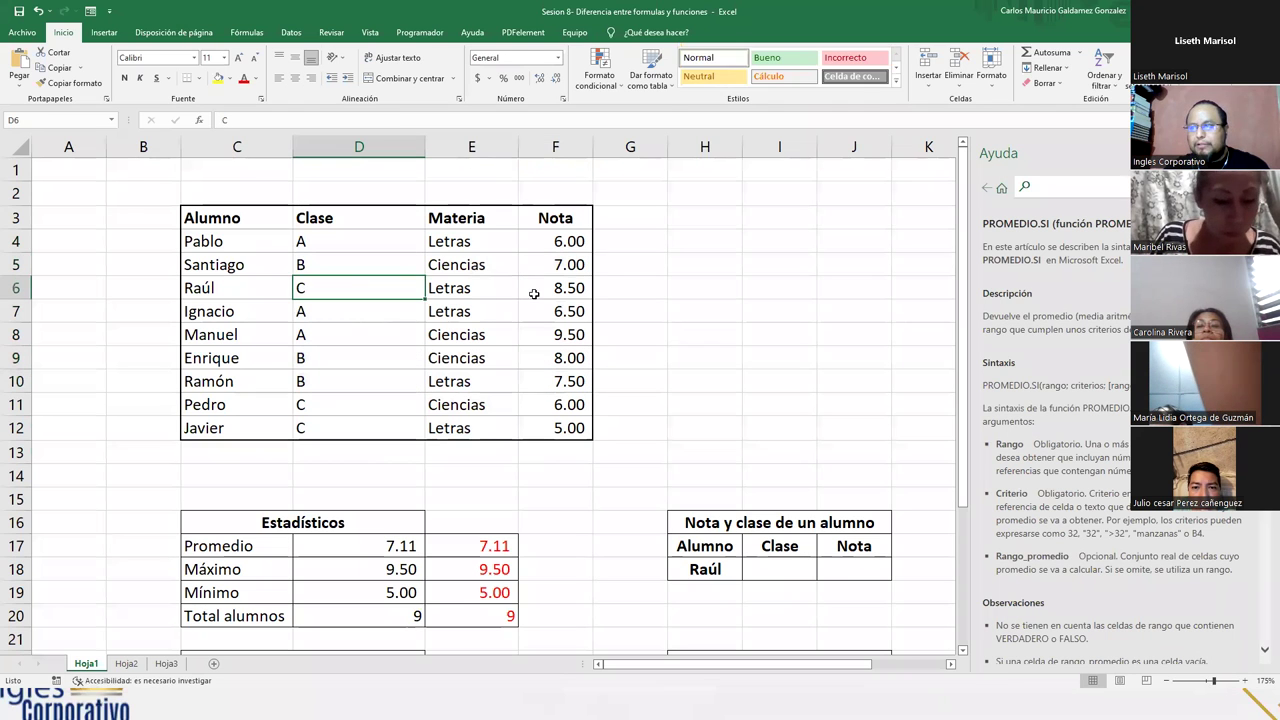
left_click(545, 290, "ctrl")
left_click(400, 403, "ctrl")
left_click(543, 406, "ctrl")
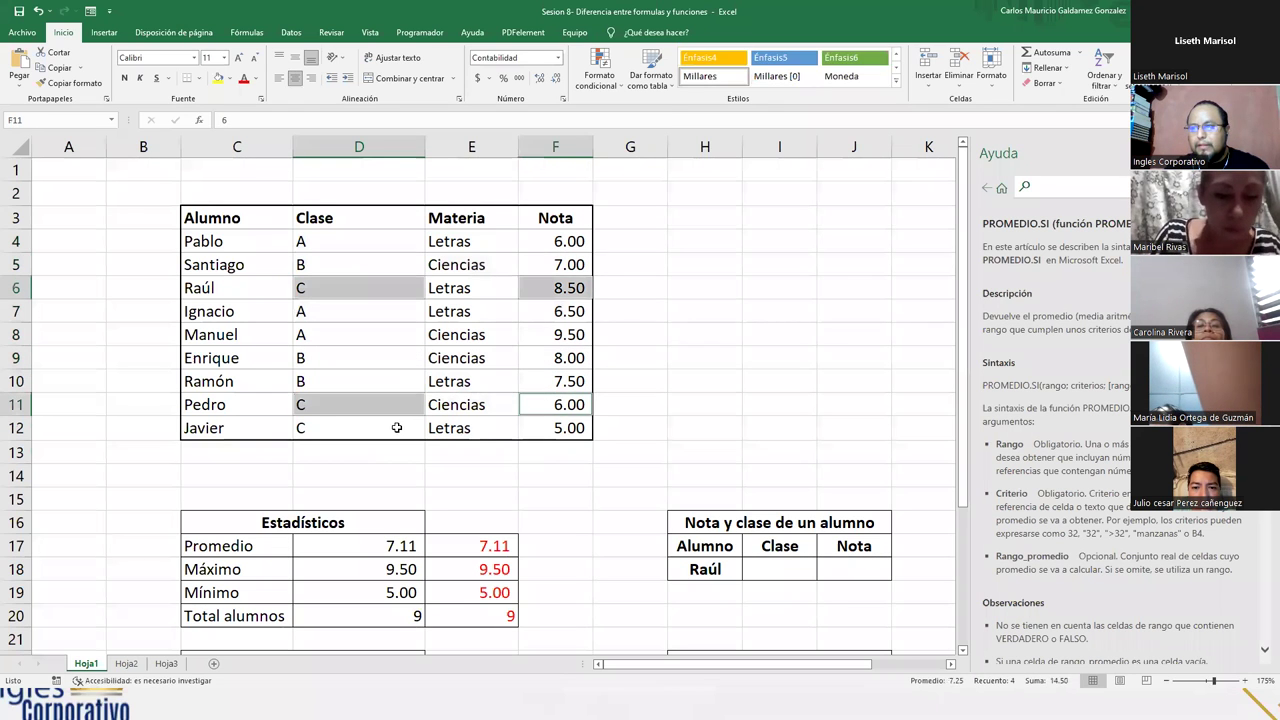
left_click(394, 429, "ctrl")
left_click(534, 424, "ctrl")
- Check the red reference averages in E27:E29 and compare the empty class A cell D27 with the Letras average in D23
scroll(523, 432, "down", 4)
left_click_drag(443, 500, 470, 545)
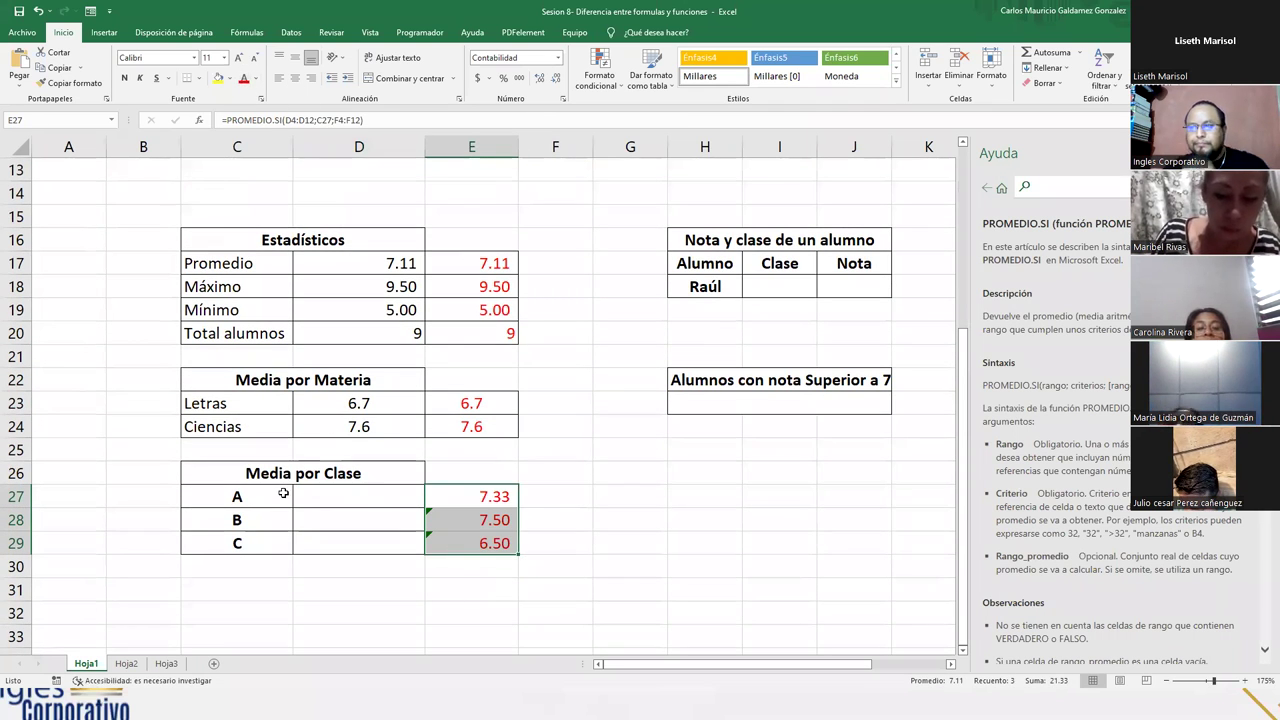
left_click(326, 494)
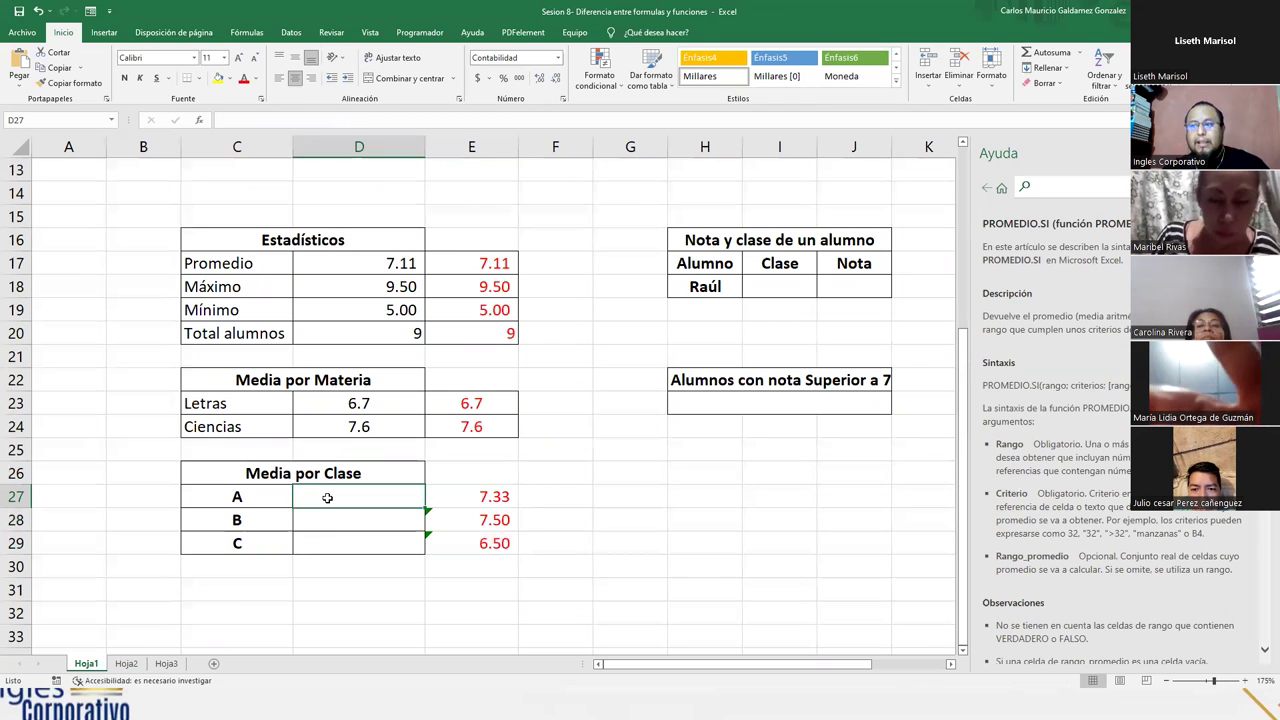
left_click(340, 401)
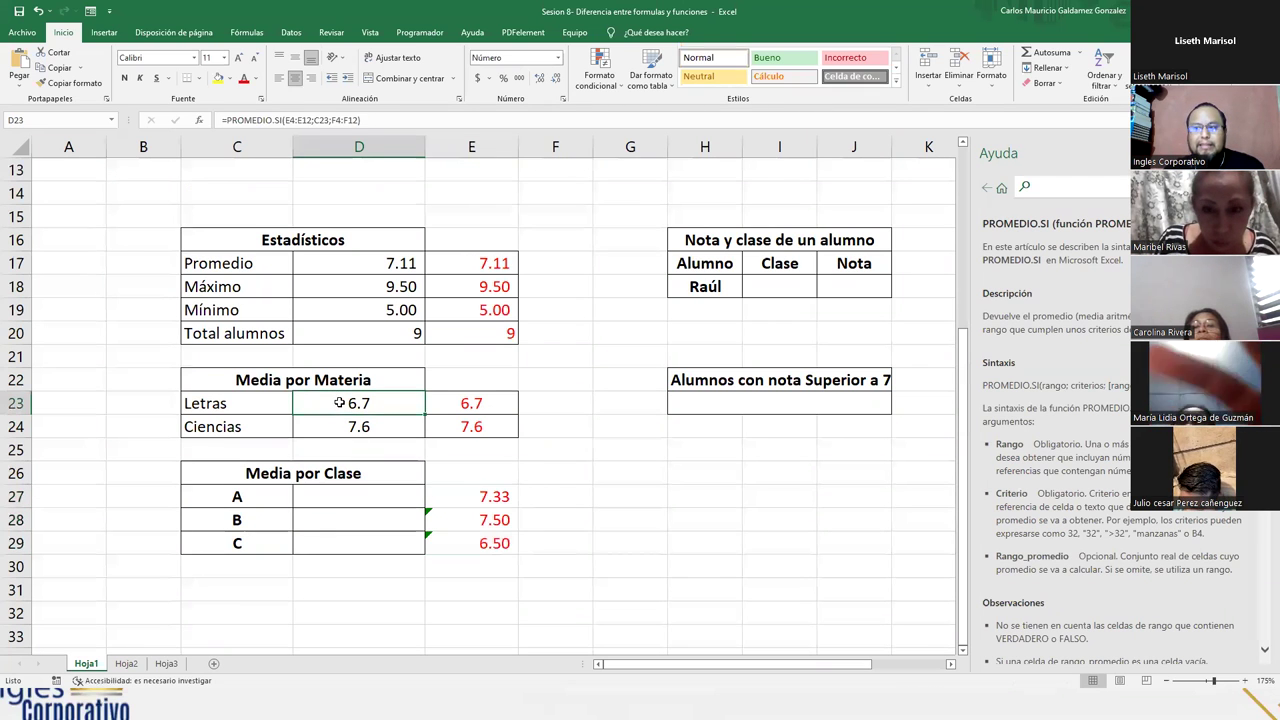
left_click(339, 499)
- Examine the ranges E4:E12 and F4:F12 and the criterion C23 in the D23 formula, and close it without changes
double_click(378, 400)
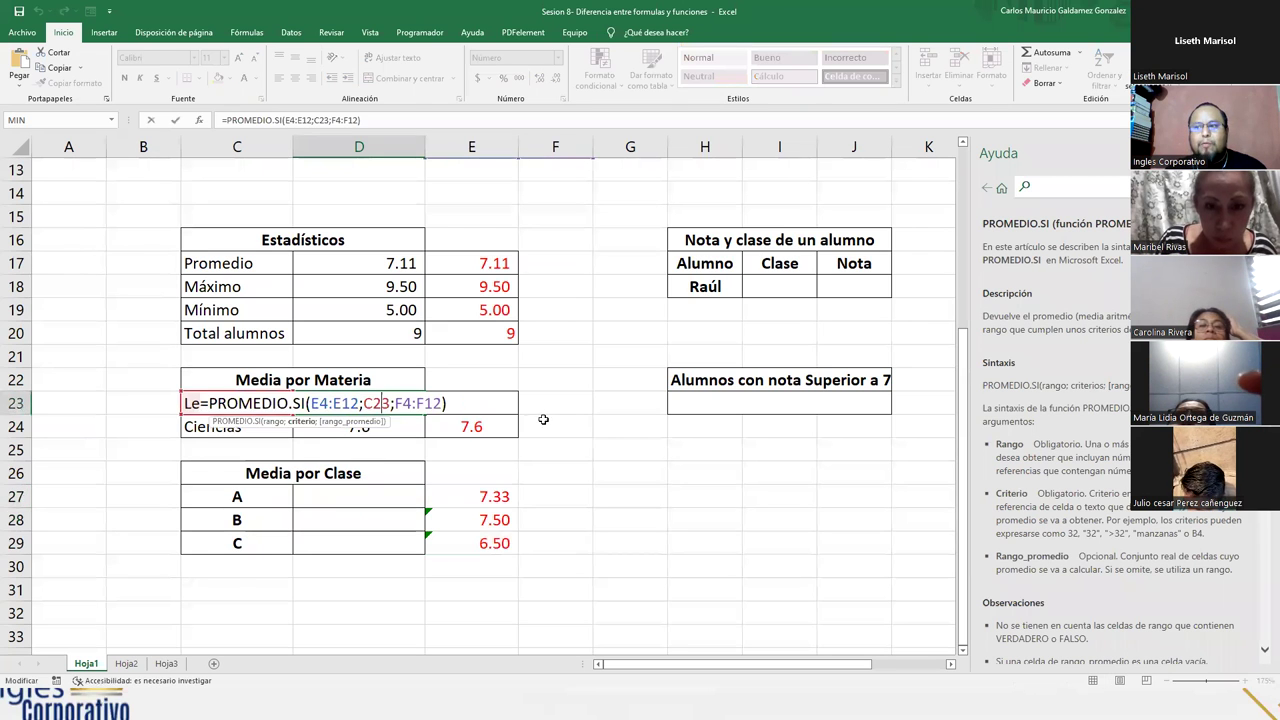
scroll(527, 406, "up", 4)
scroll(527, 406, "up", 1)
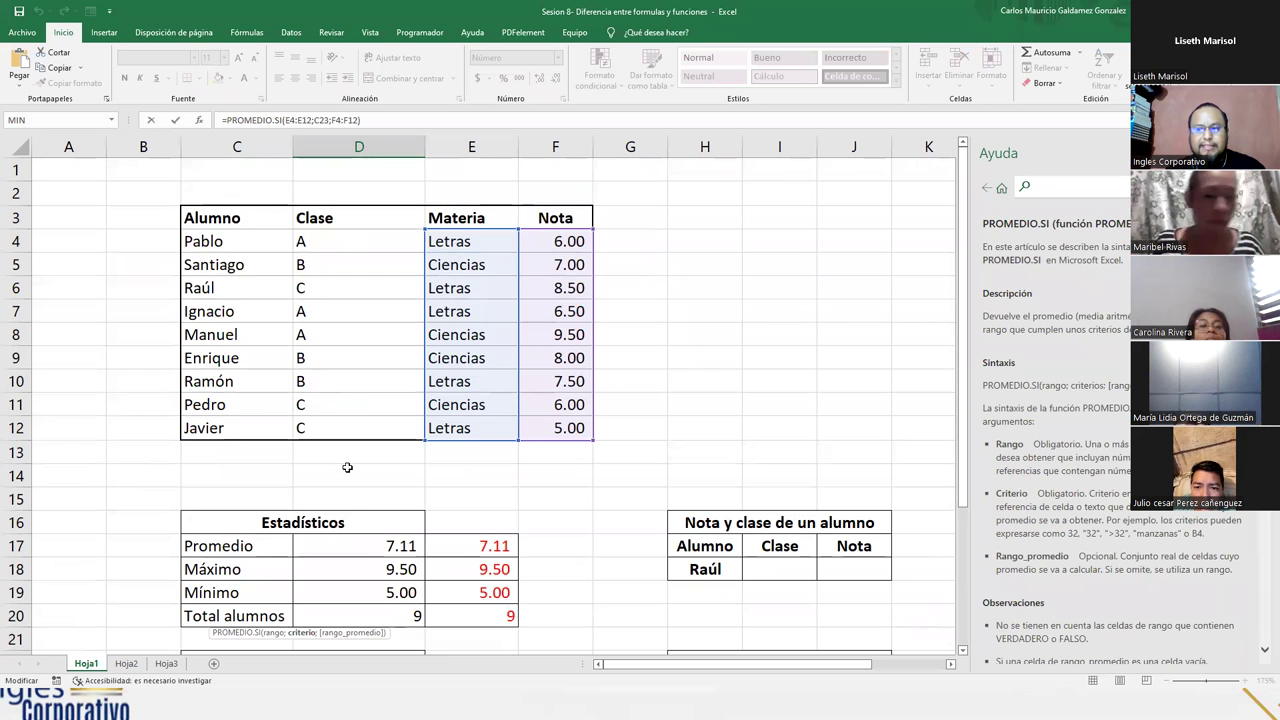
scroll(360, 491, "down", 5)
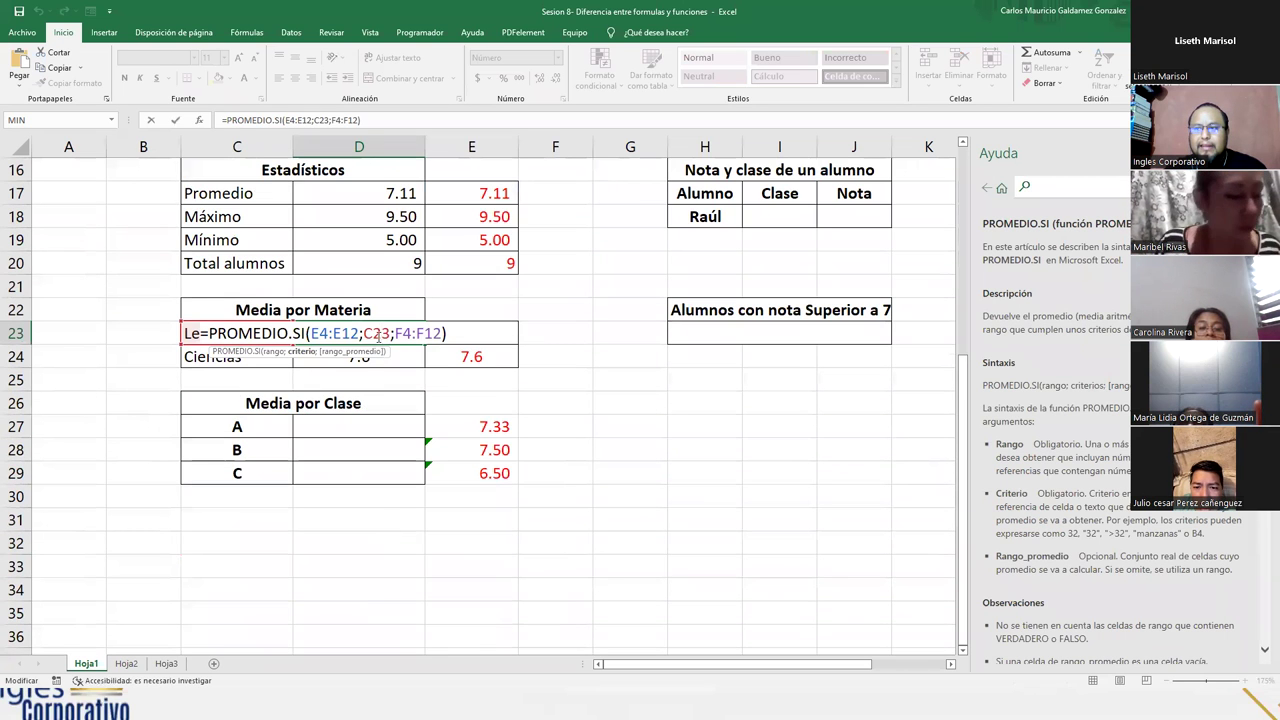
double_click(374, 334)
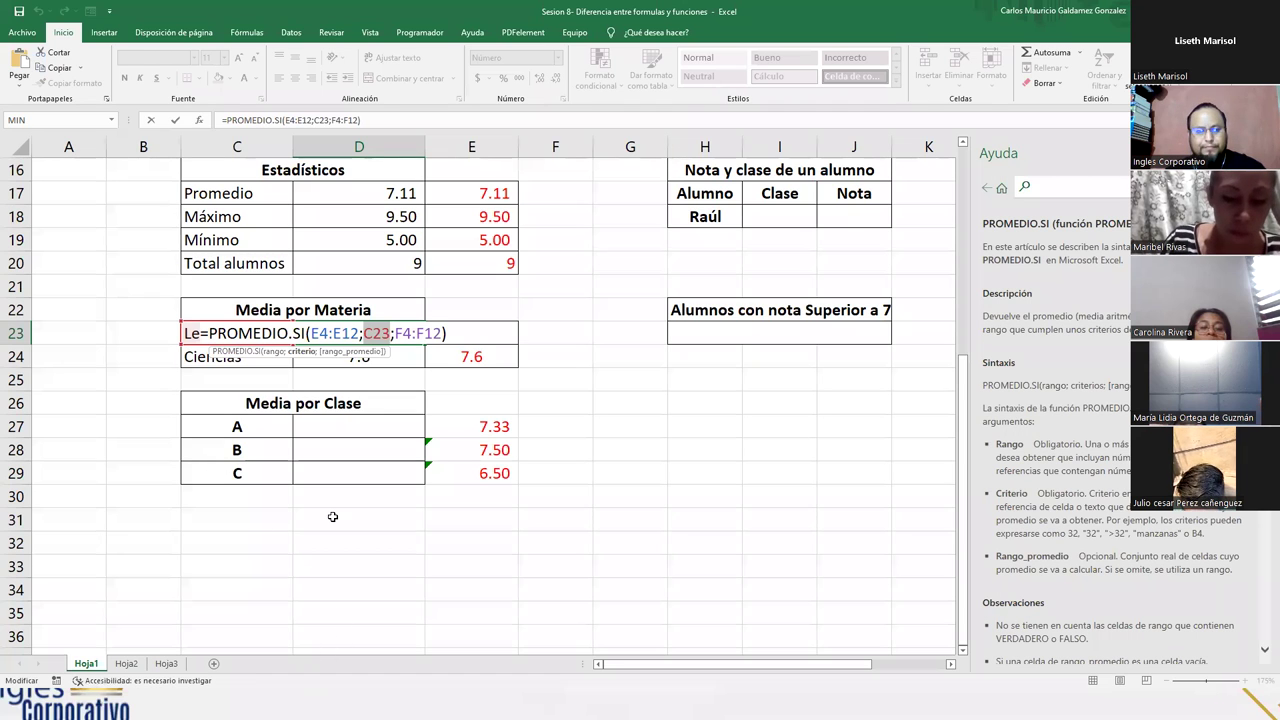
key("ctrl+Return")
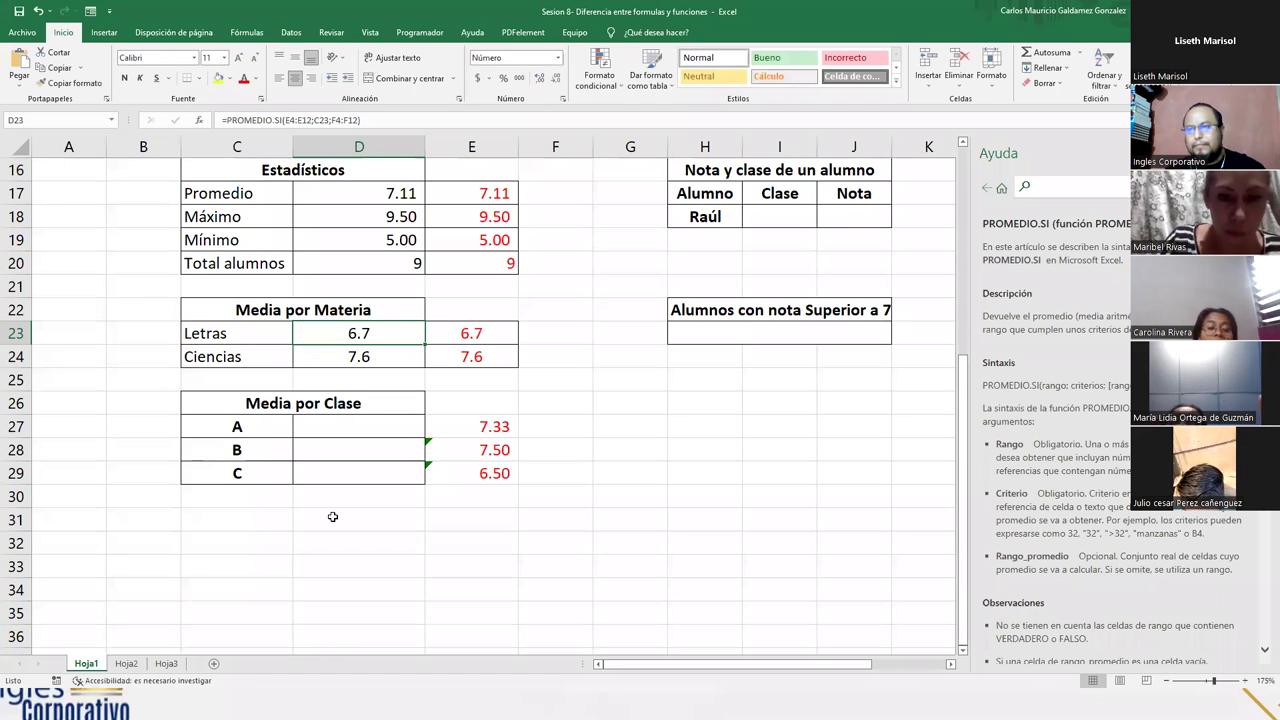
- Select the class A average cell D27 and switch to Notepad with the noted formulas
left_click(358, 424)
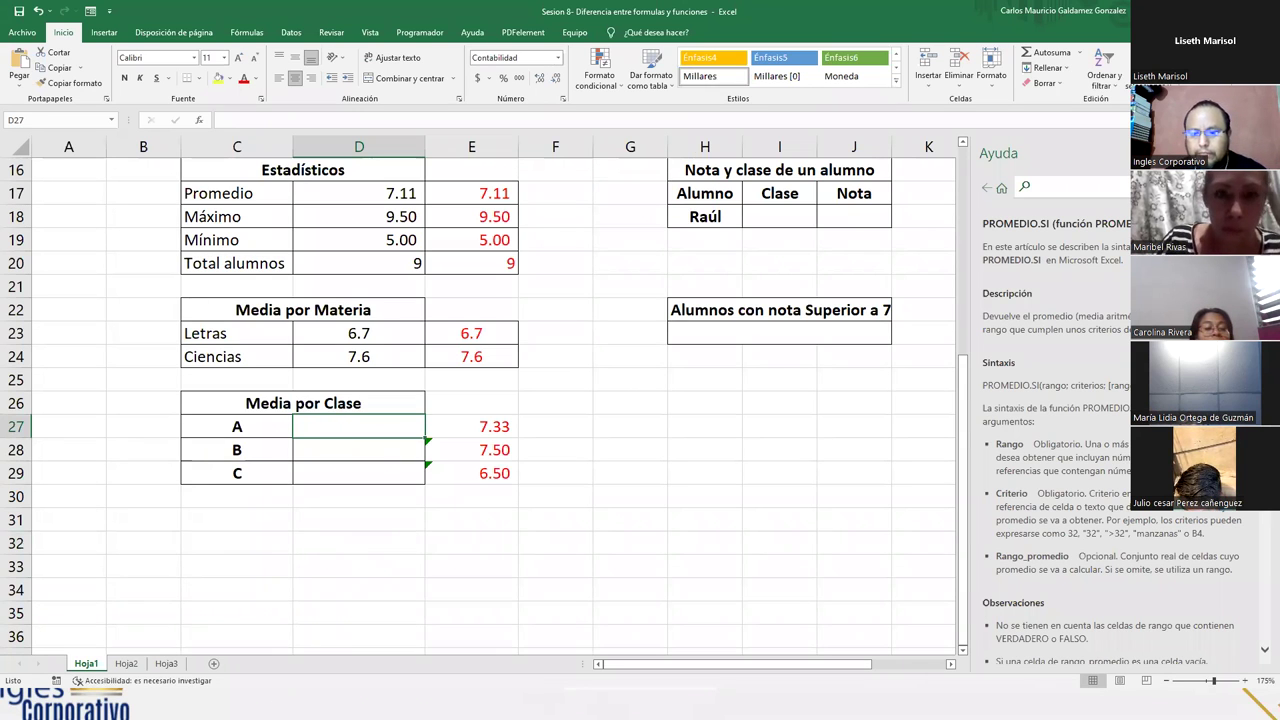
key("alt+Tab")
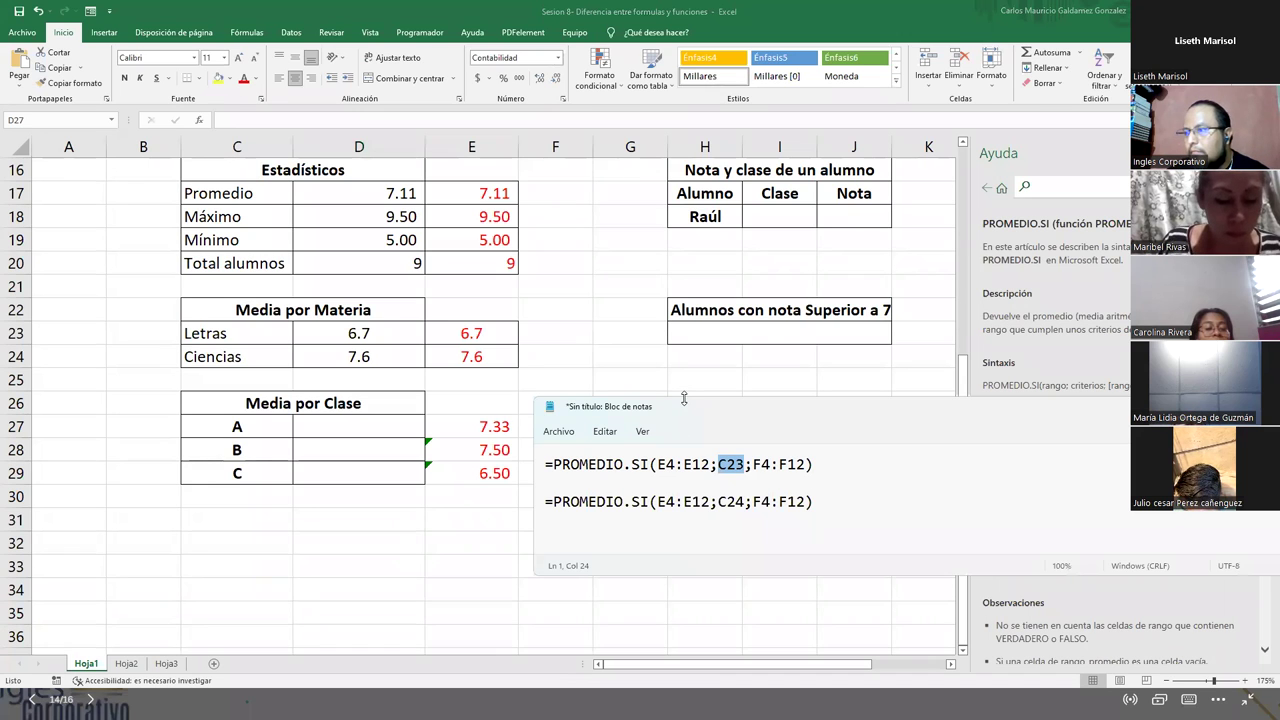
- Make the Notepad window taller and add a copy of the C24 PROMEDIO.SI formula below the existing two
left_click_drag(684, 397, 684, 270)
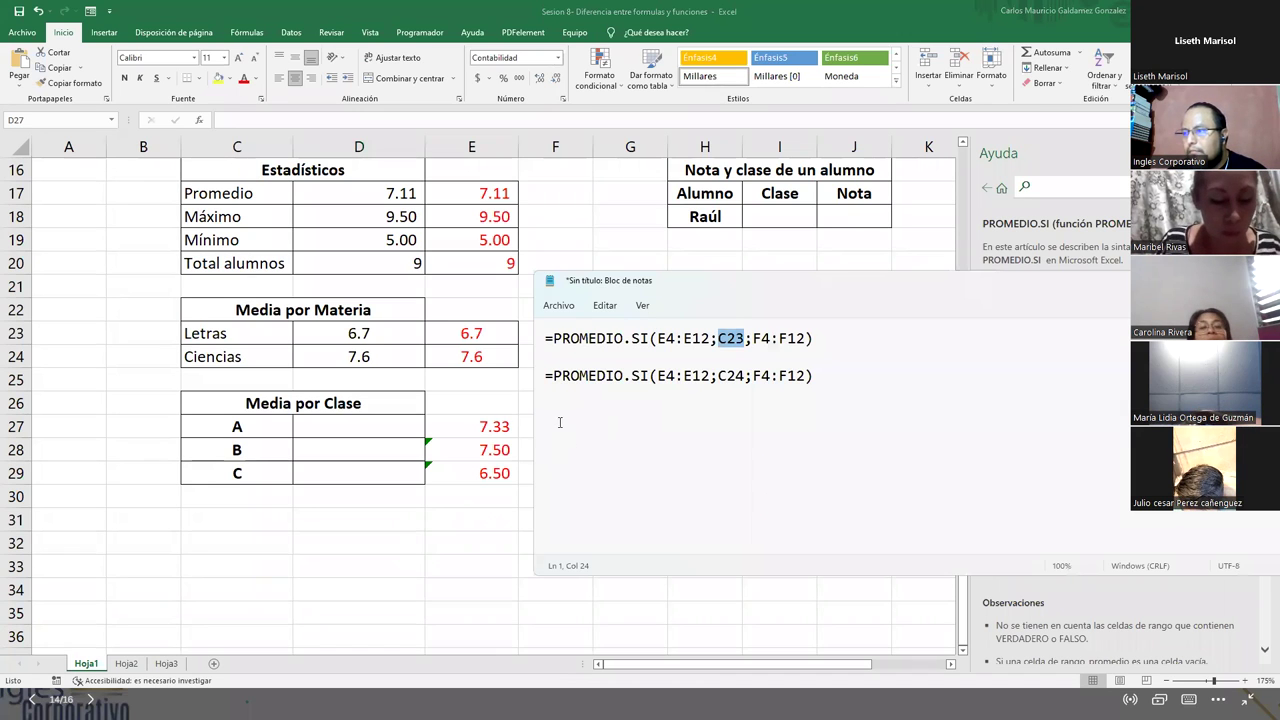
left_click_drag(545, 376, 820, 376)
key("ctrl+c")
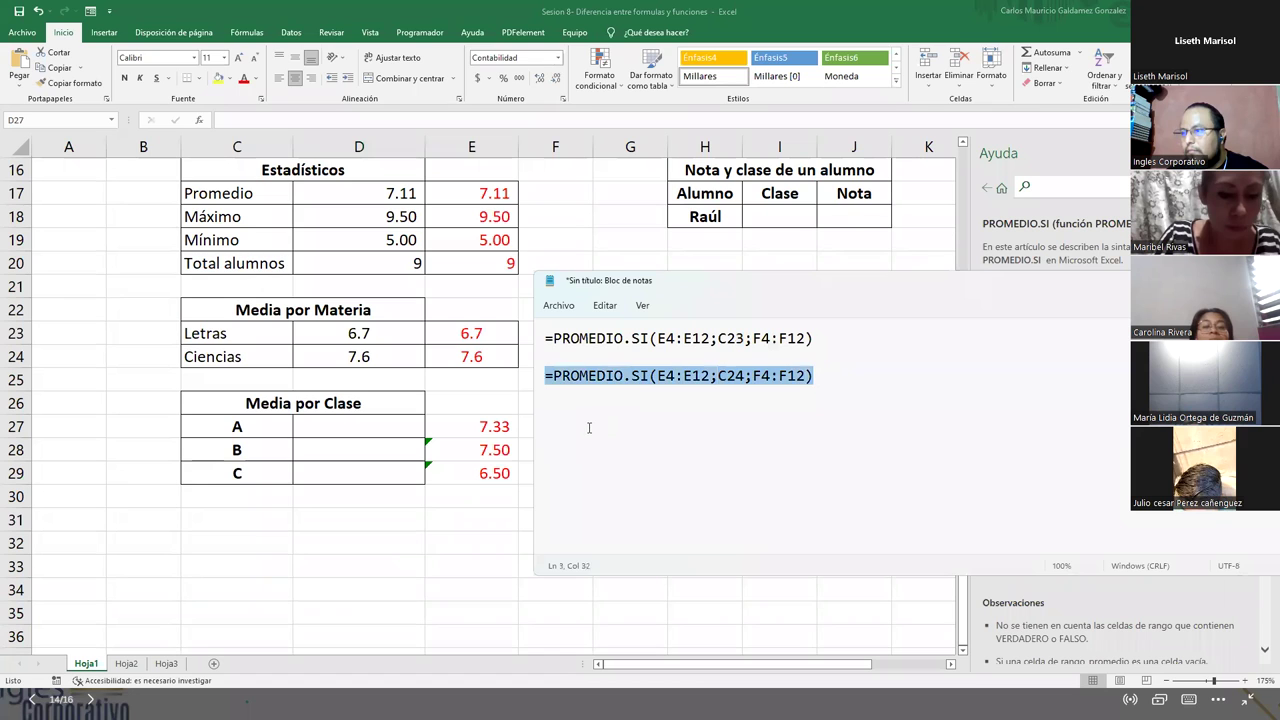
left_click(589, 428)
key("Return")
key("ctrl+v")
key("Left")
left_click(706, 431)
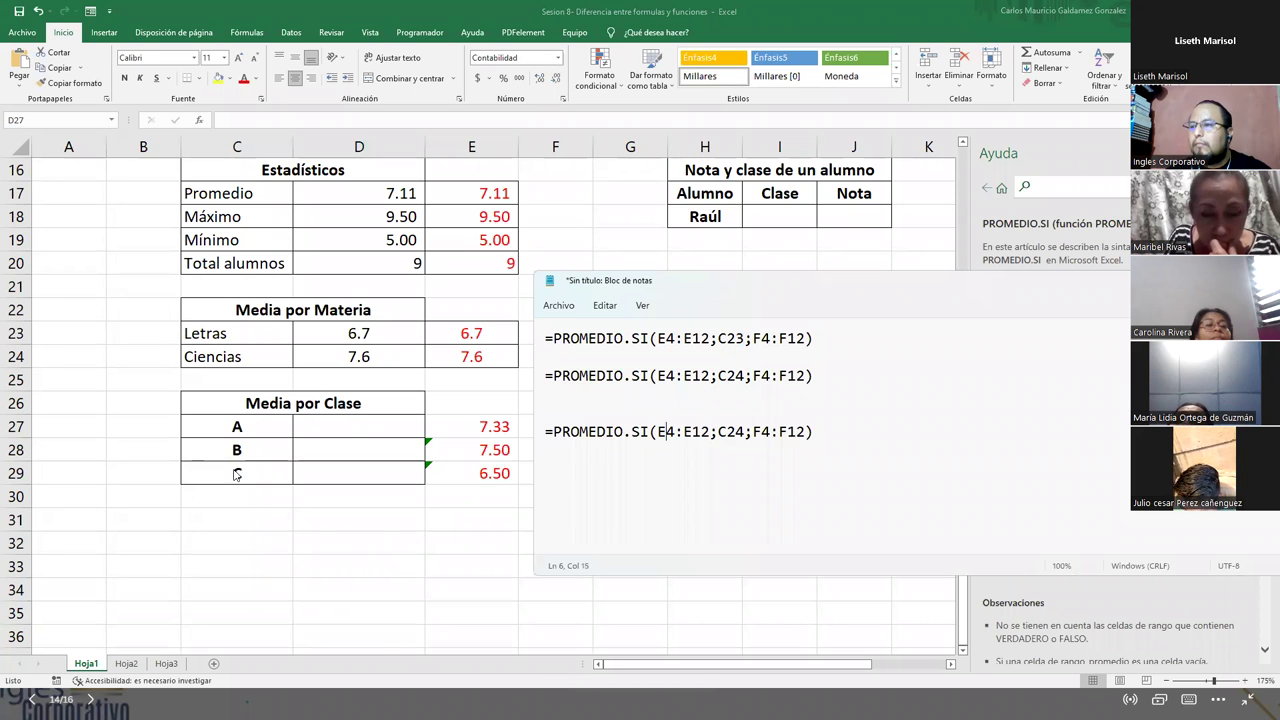
- Change the copied formula's range to D4:D12 and its criterion to C27
scroll(294, 470, "up", 5)
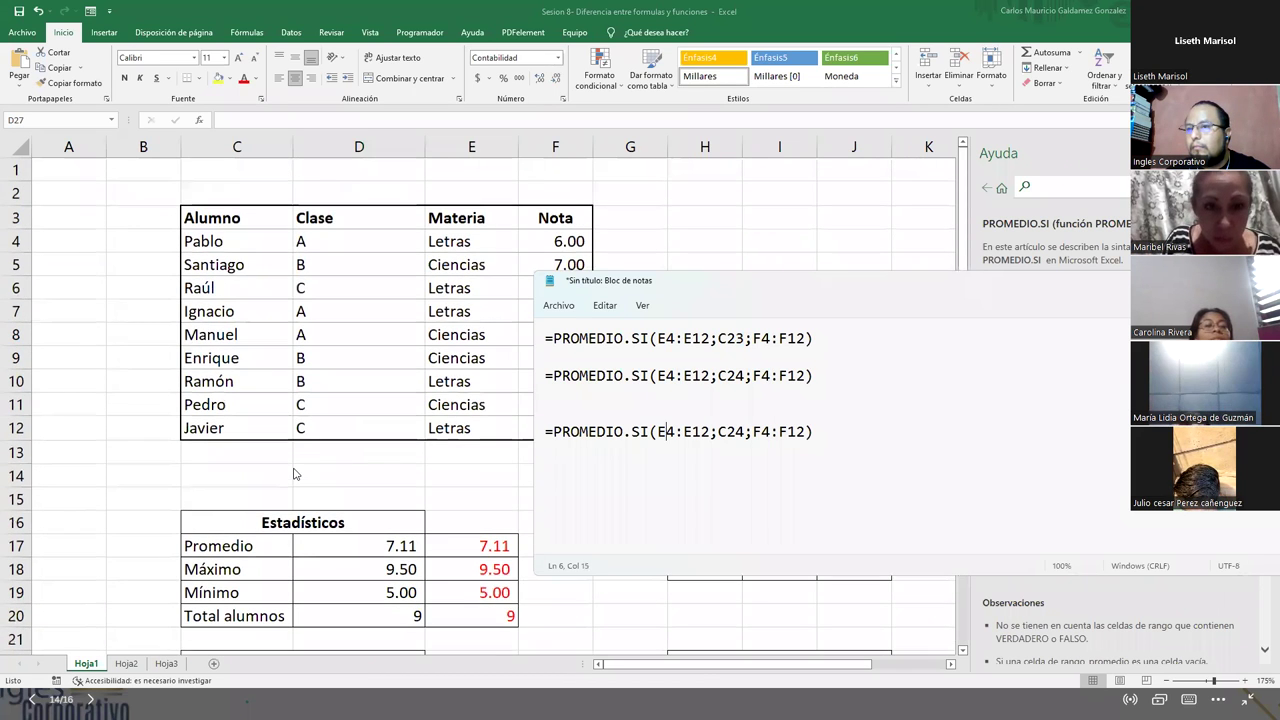
scroll(505, 495, "down", 5)
key("BackSpace")
type("D")
key("Right")
key("Delete")
type("D")
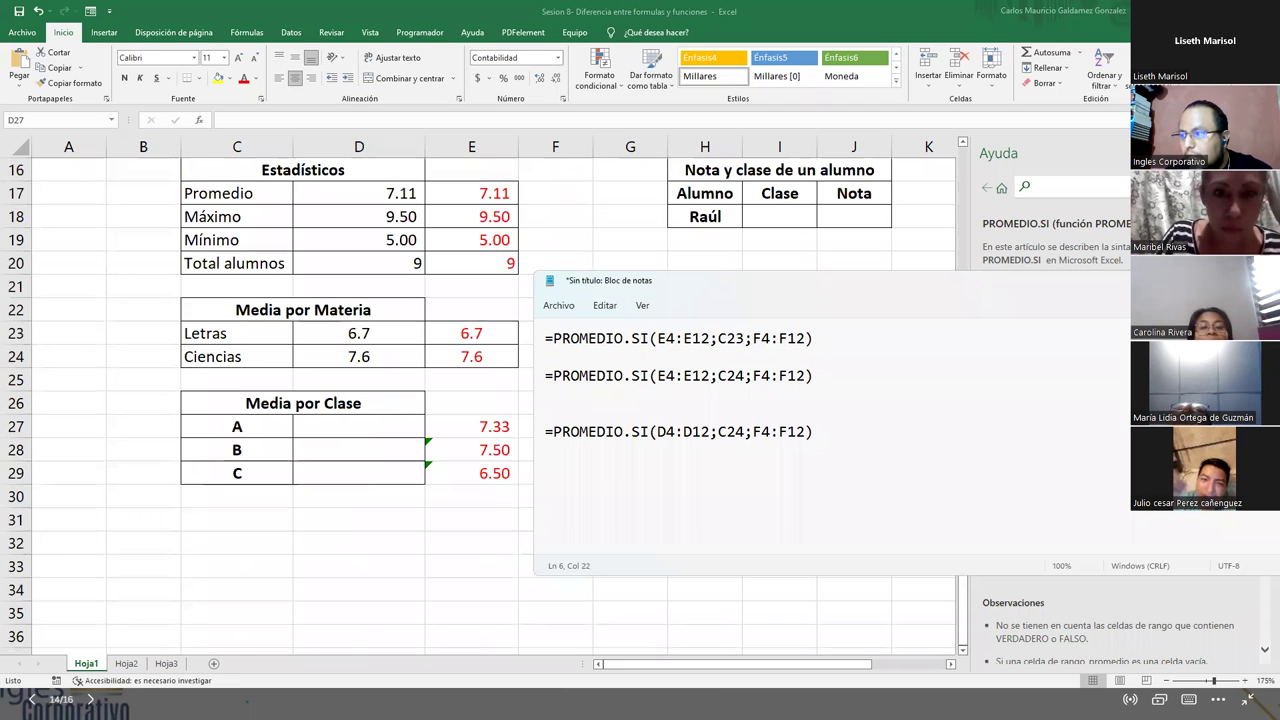
key("Right")
key("Delete")
type("7")
- Add a second class formula on the next line, =PROMEDIO.SI(D4:D12;C28;F4:F12)
key("shift+Home")
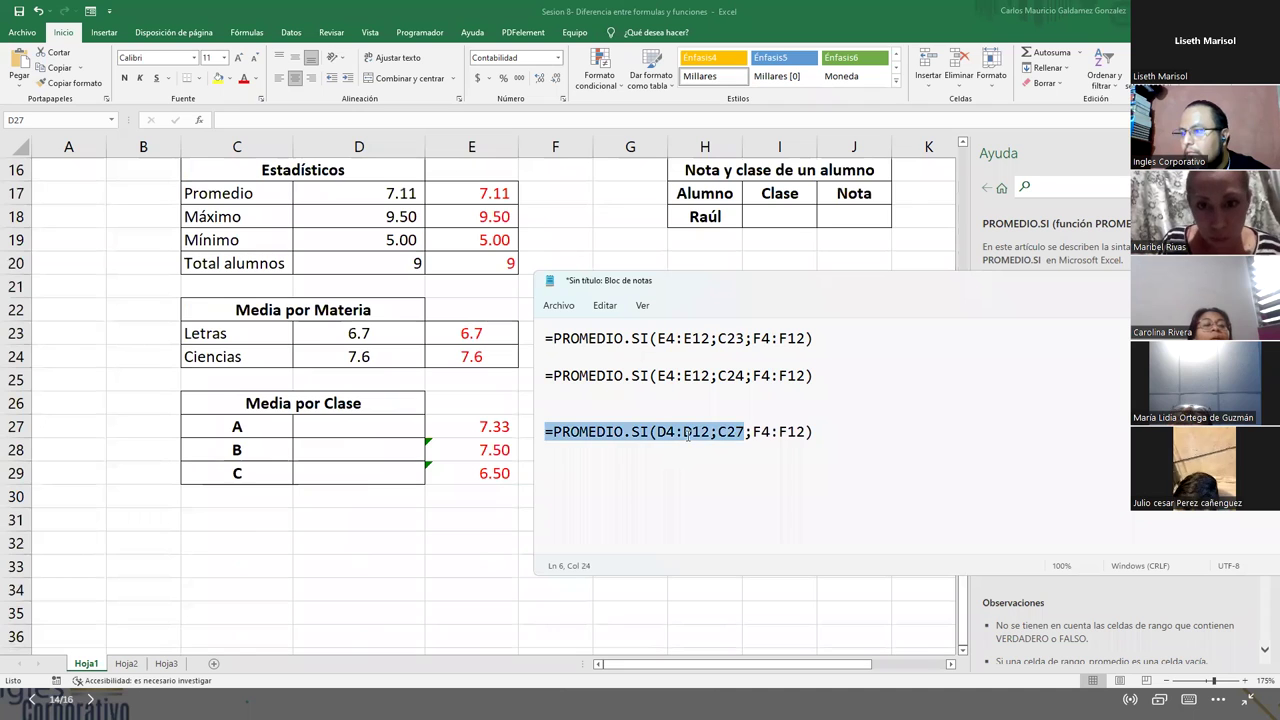
key("Home")
key("shift+End")
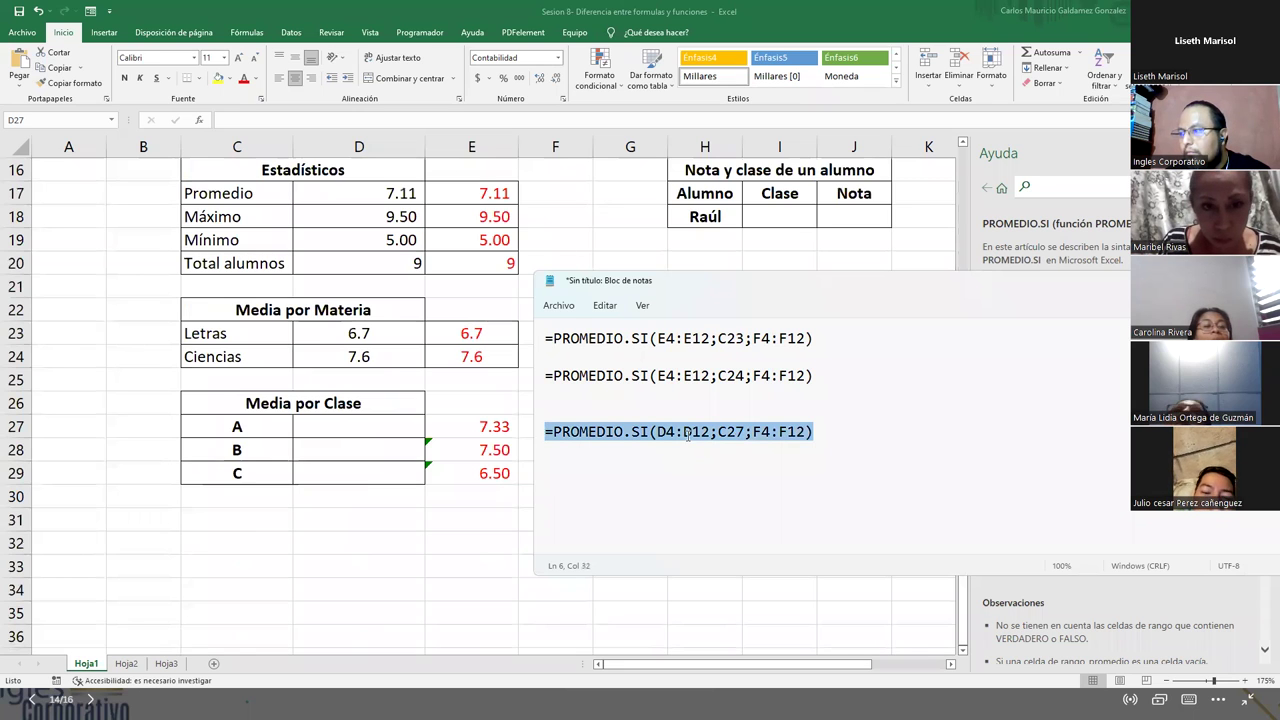
key("End")
key("Return")
type("=PROMEDIO.SI(D4:D12;C27;F4:F12)")
key("Left")
key("Left")
key("Left")
key("Left")
key("Left")
key("Left")
key("Left")
key("Left")
key("BackSpace")
type("8")
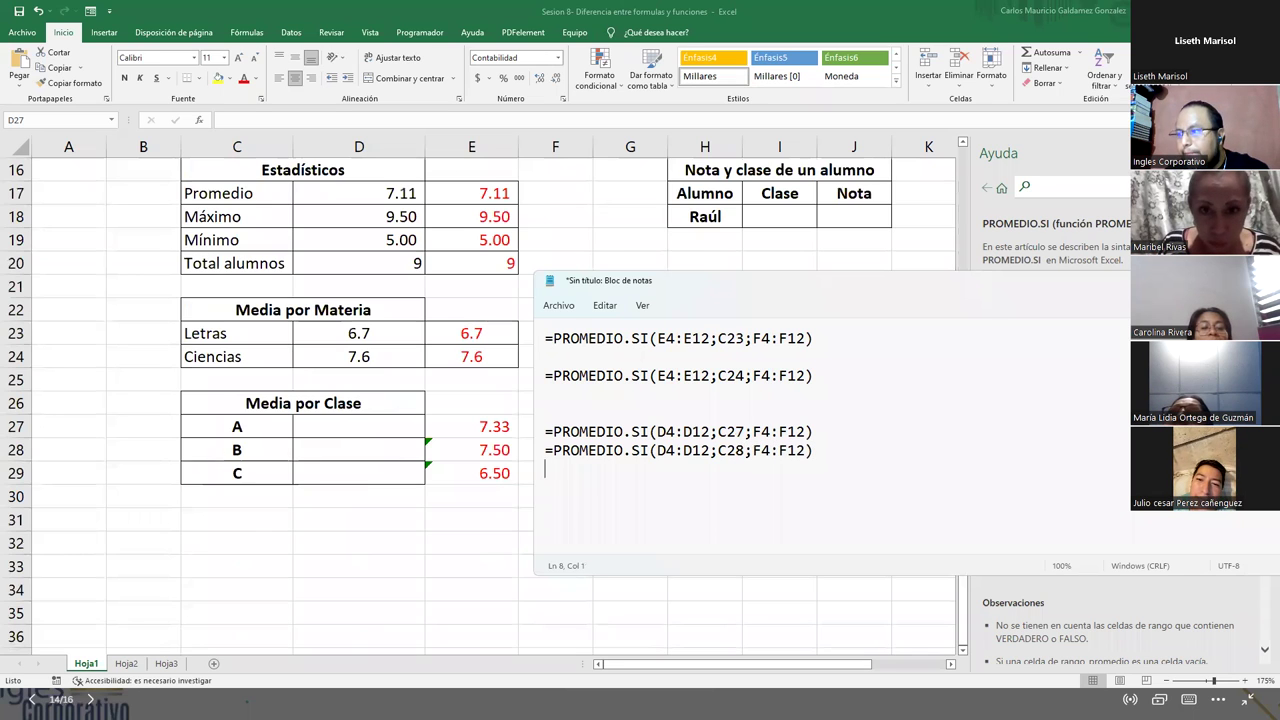
- Add a third class formula below it, =PROMEDIO.SI(D4:D12;C29;F4:F12)
type("=PROMEDIO.SI(D4:D12;C27;F4:F12)")
key("Left")
key("Left")
key("Left")
key("Left")
key("Left")
key("Left")
key("Left")
key("BackSpace")
type("9")
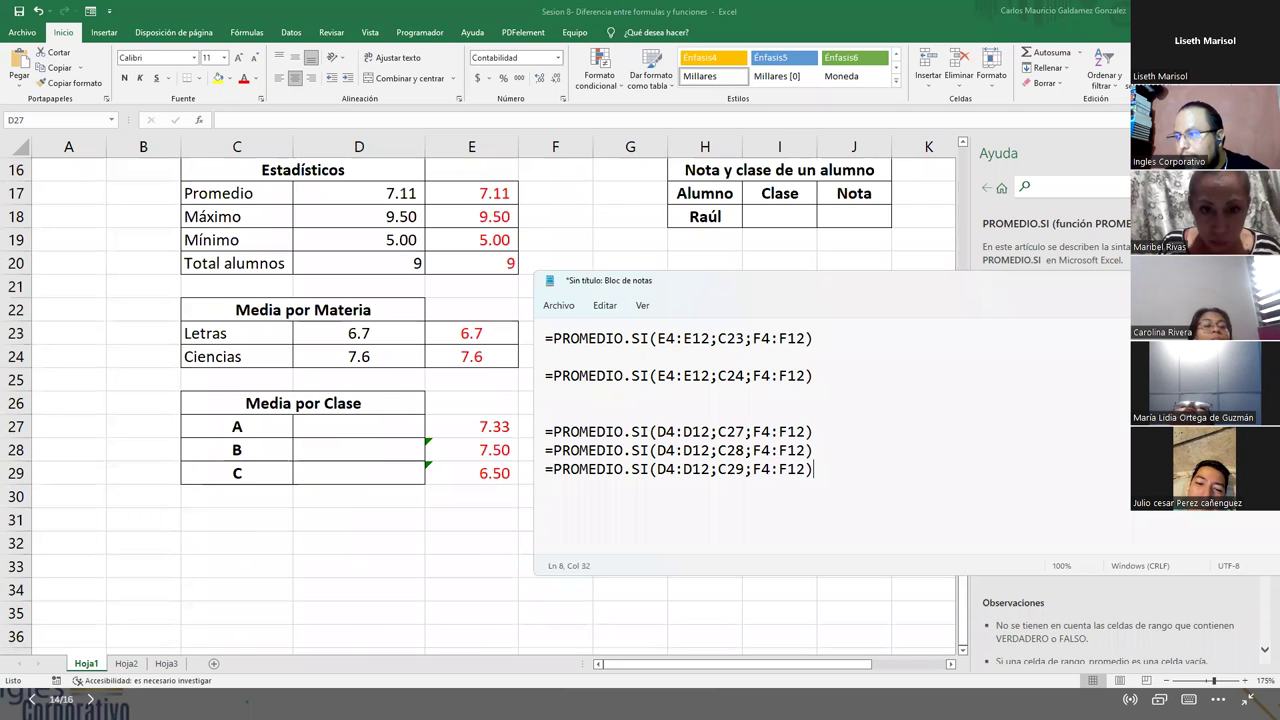
key("Return")
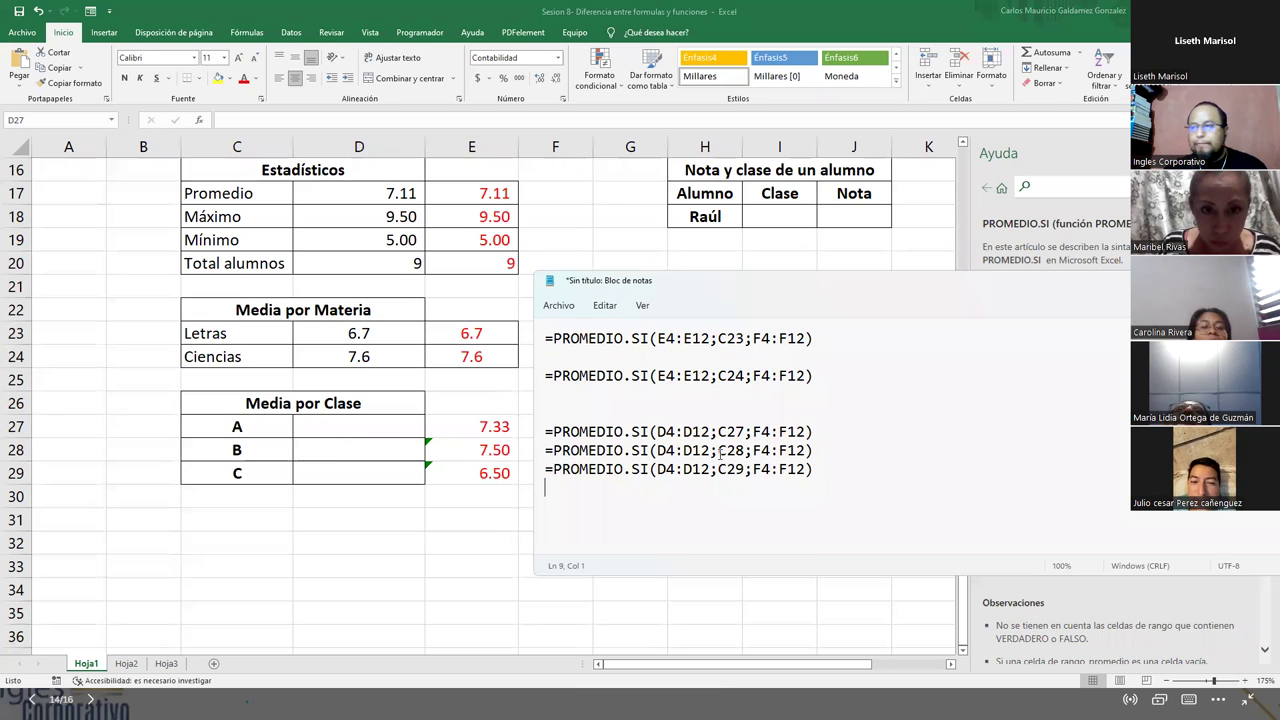
- Copy the C27 formula from Notepad into the class A average cell D27 in Excel
left_click_drag(812, 432, 543, 432)
key("ctrl+c")
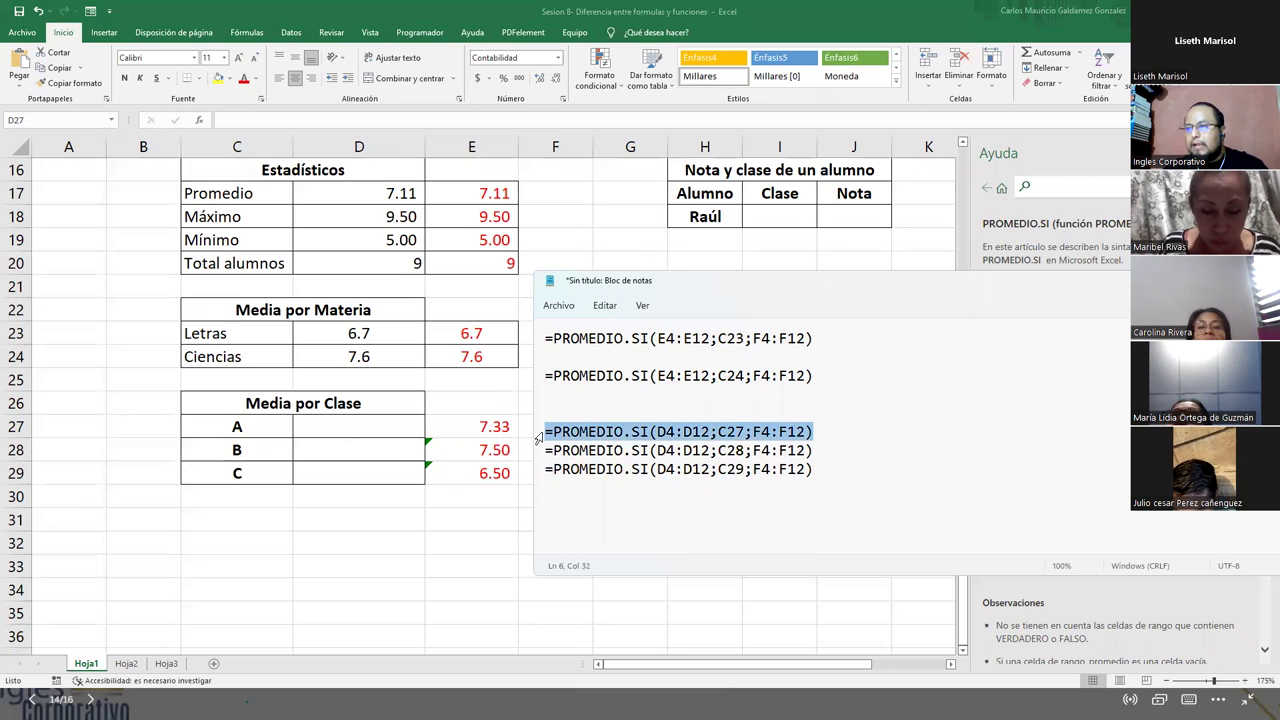
left_click(344, 427)
key("ctrl+v")
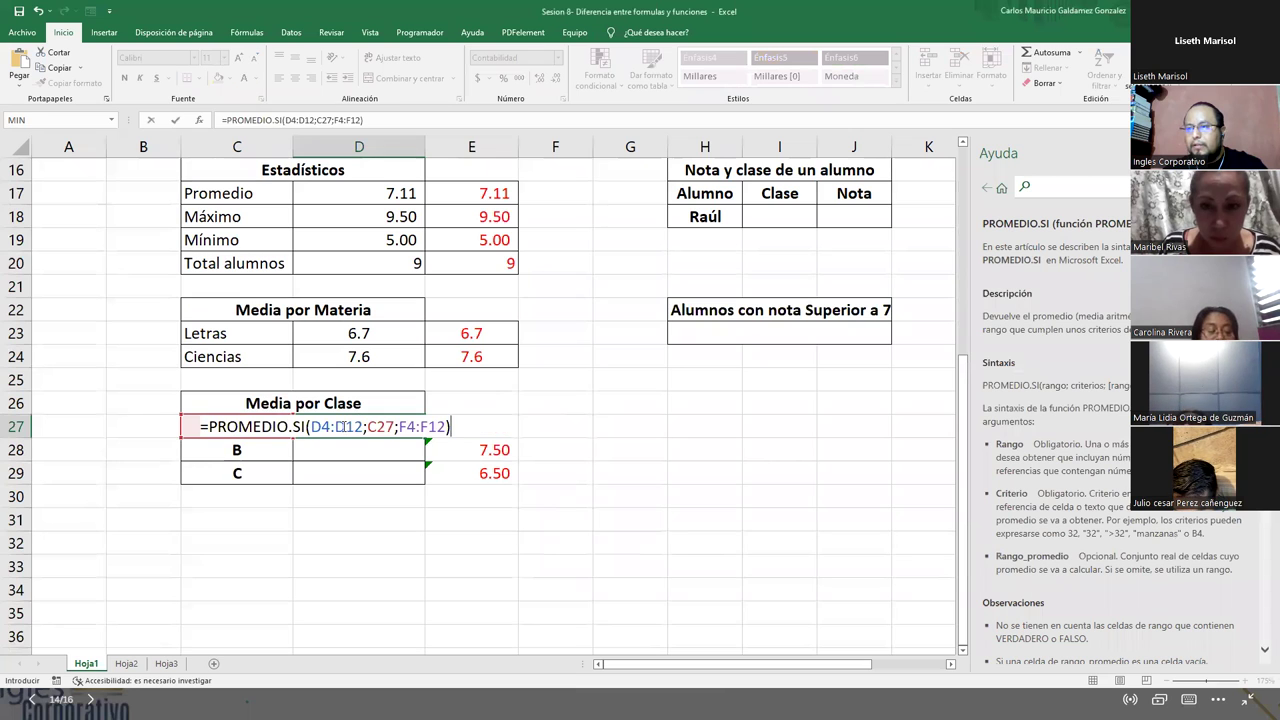
key("Return")
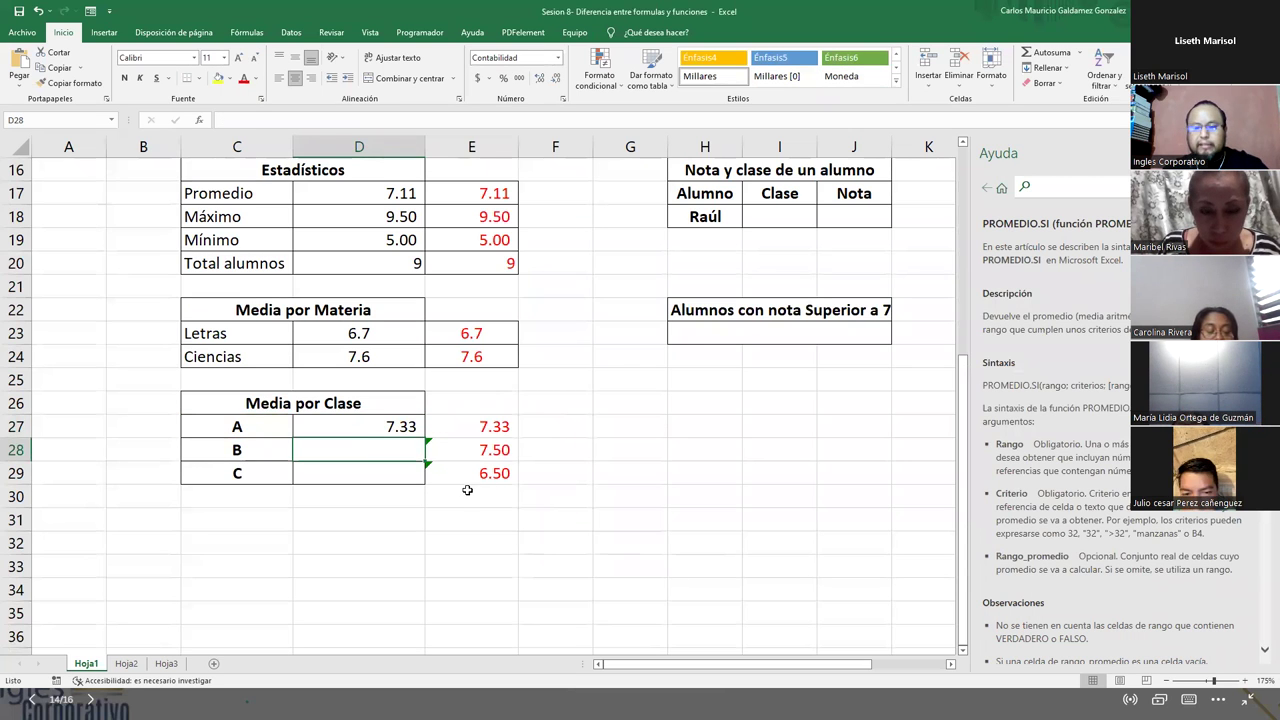
- Copy the C28 formula from Notepad into the class B average cell D28 in Excel
key("alt+Tab")
left_click_drag(812, 450, 544, 450)
key("ctrl+c")
left_click(318, 458)
key("ctrl+v")
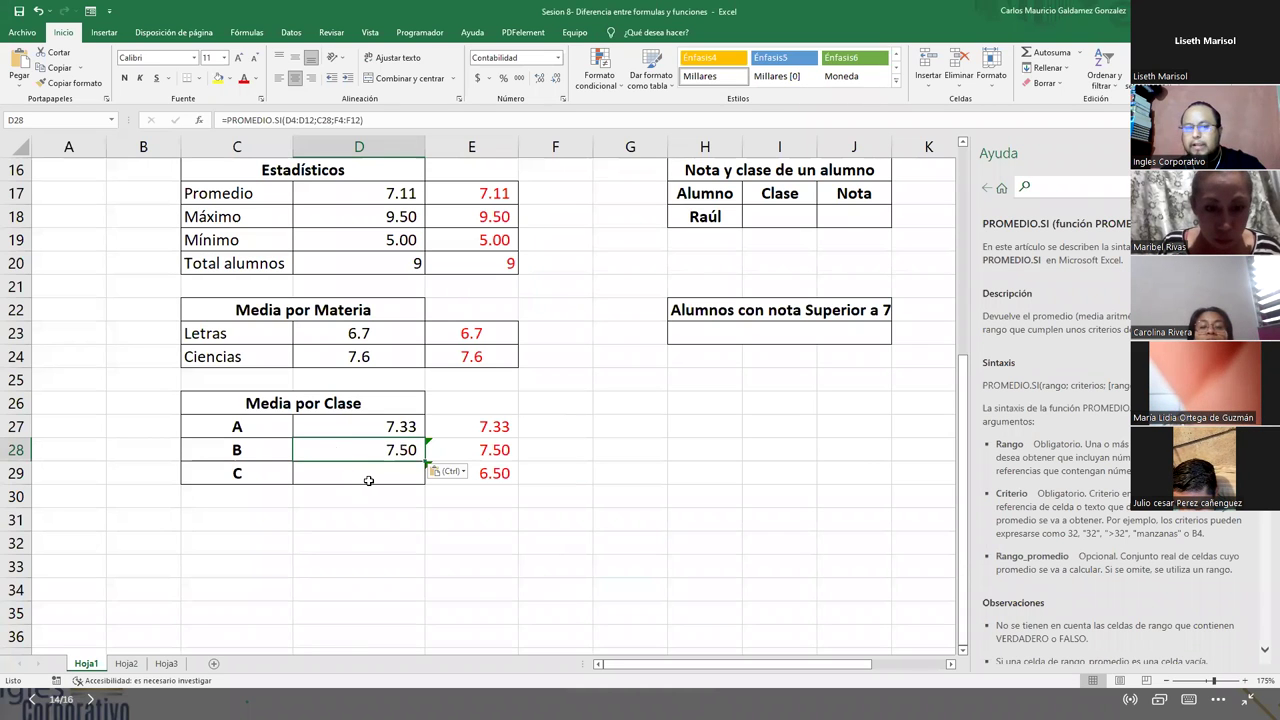
- Copy the C29 formula from Notepad into the class C average cell D29 in Excel
key("alt+Tab")
left_click_drag(820, 469, 545, 469)
key("ctrl+c")
key("alt+Tab")
key("ctrl+v")
key("ctrl+z")
left_click(410, 467)
key("ctrl+v")
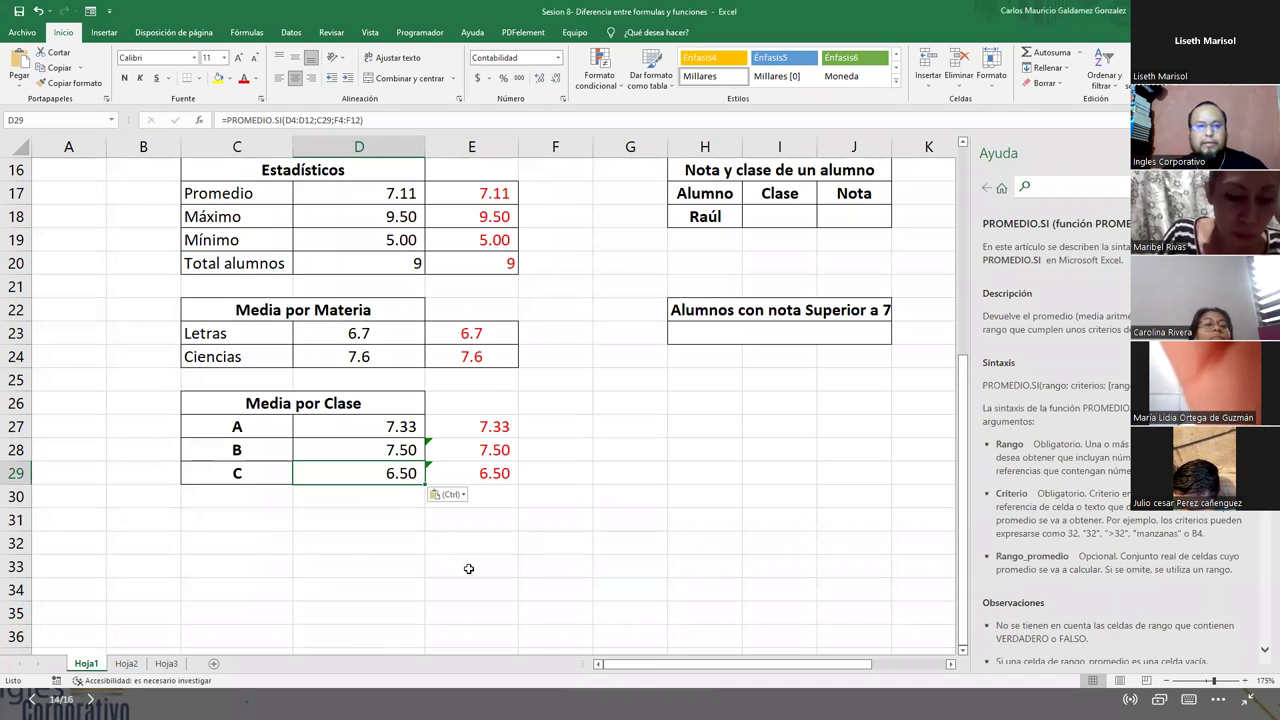
- Switch to Notepad, narrow its window beside the average tables, and remove the blank line between the two E4:E12 formulas
key("alt+Tab")
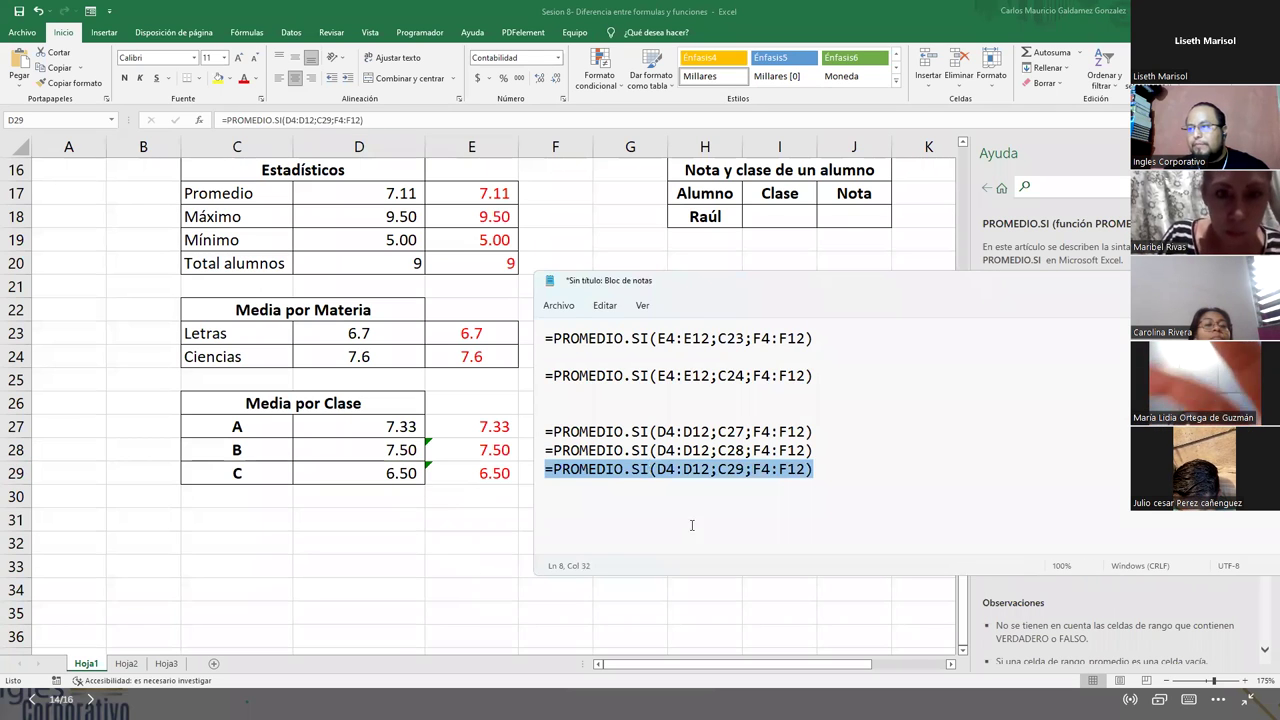
left_click(686, 508)
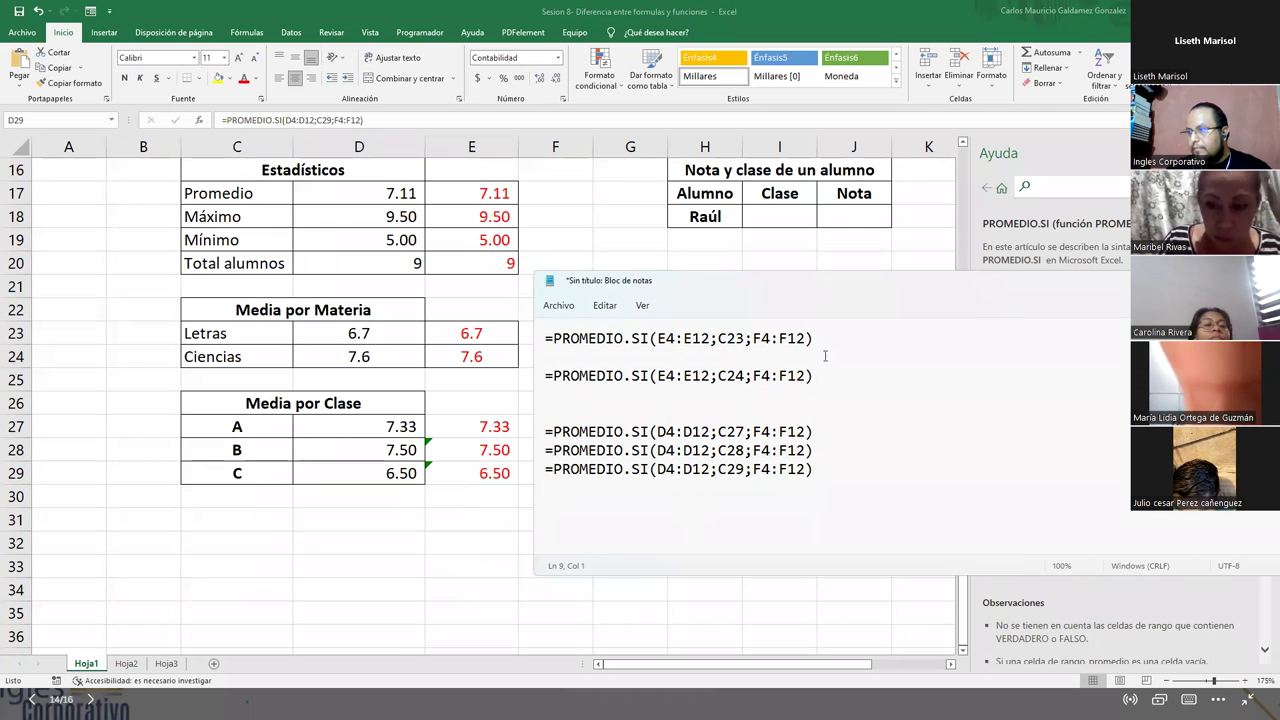
left_click_drag(994, 288, 837, 288)
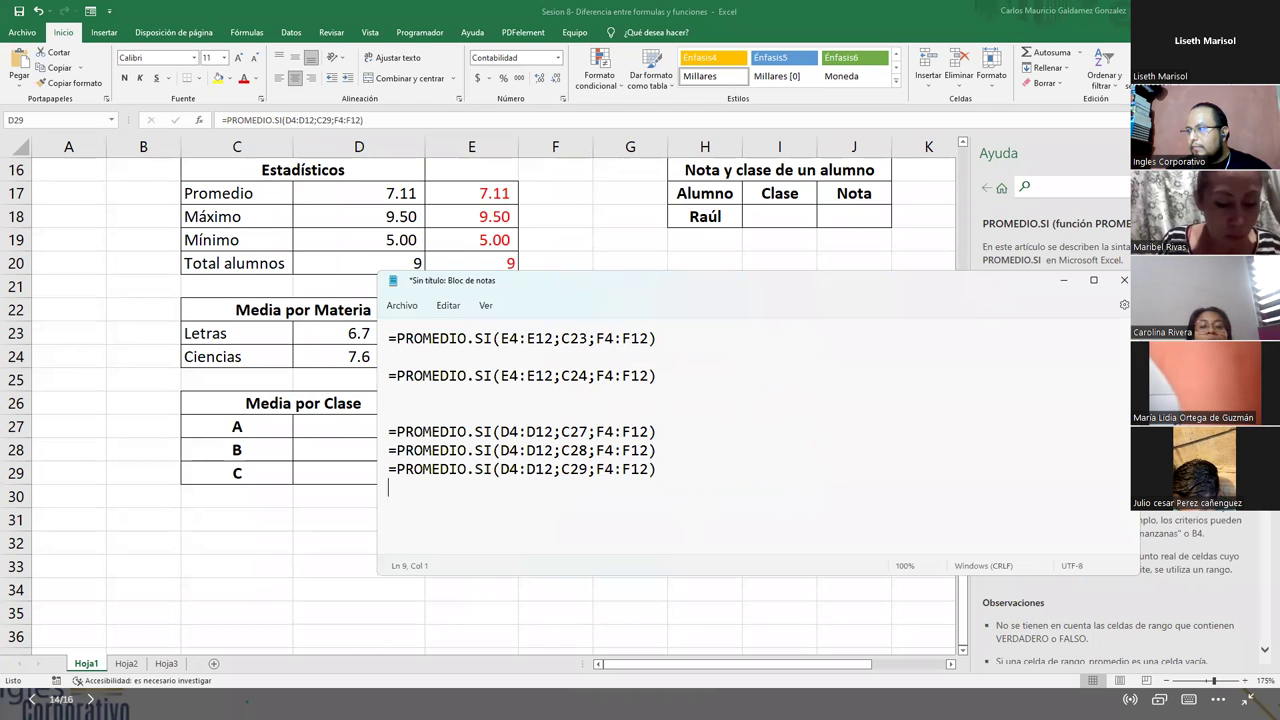
left_click_drag(1140, 310, 696, 310)
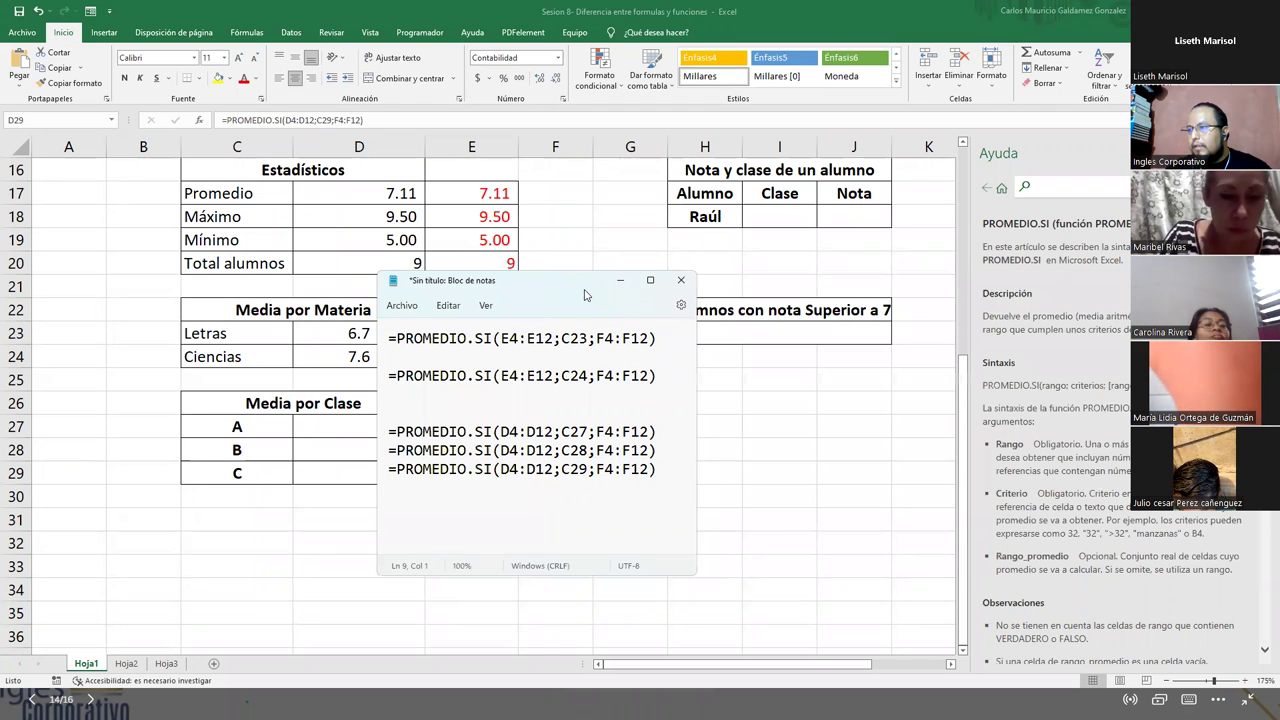
left_click_drag(585, 295, 728, 294)
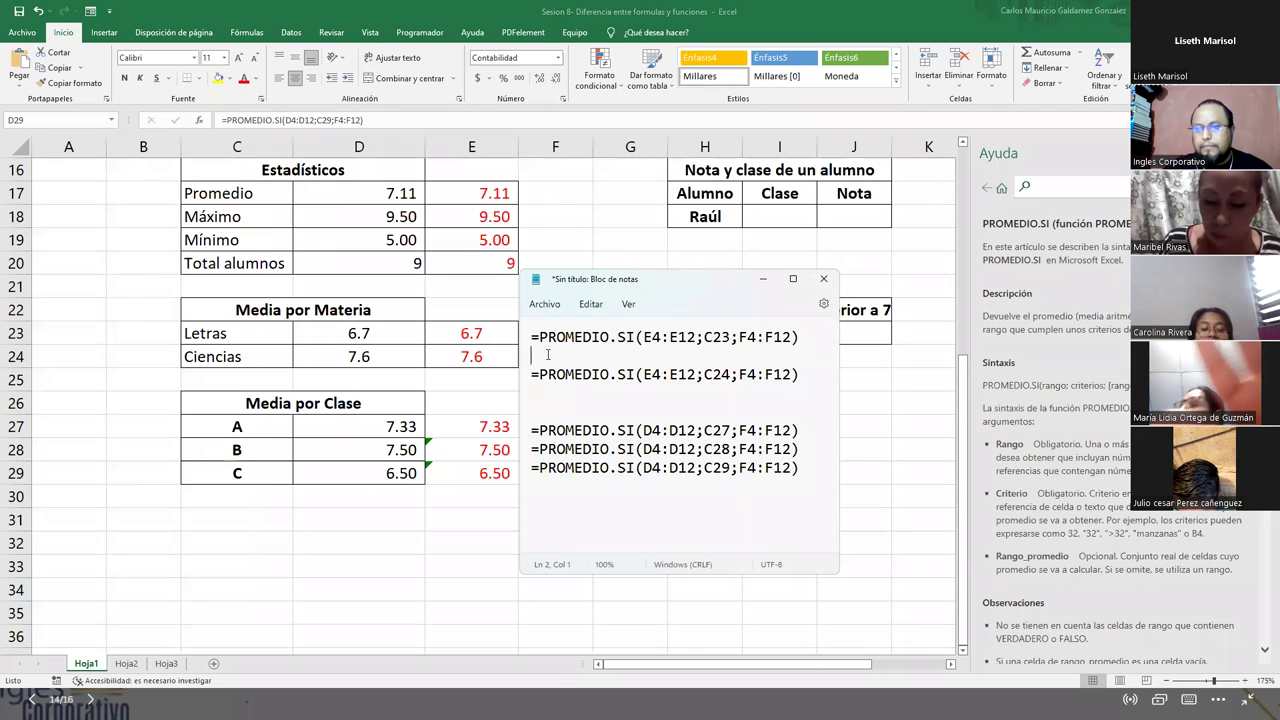
key("Delete")
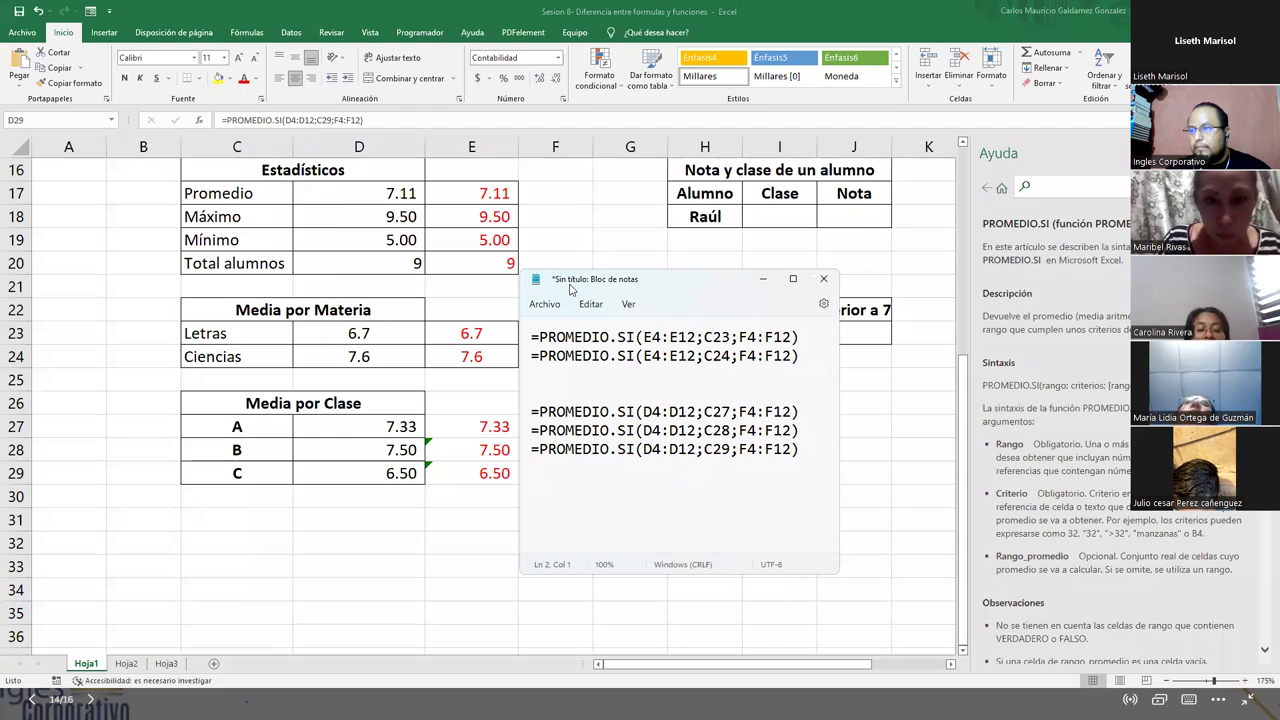
left_click_drag(570, 289, 581, 294)
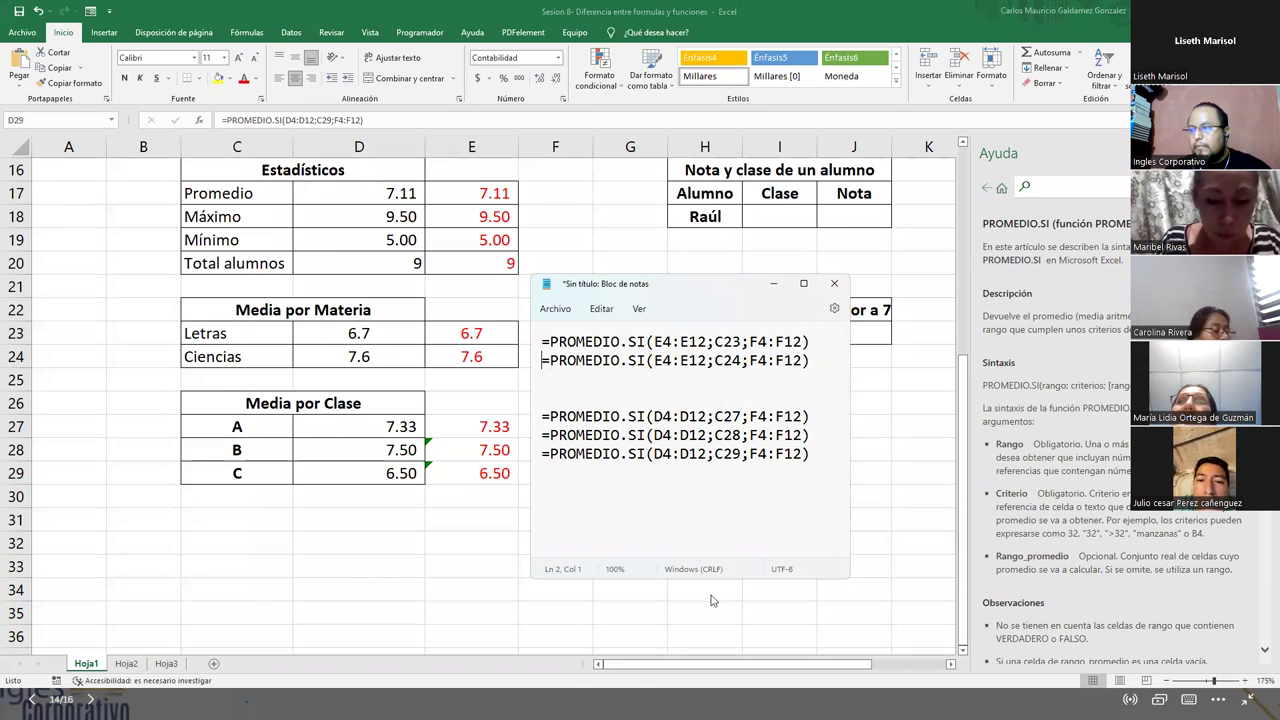
- Enlarge the Notepad text to 120% and widen the window to fit the full formulas
scroll(756, 518, "up", 2)
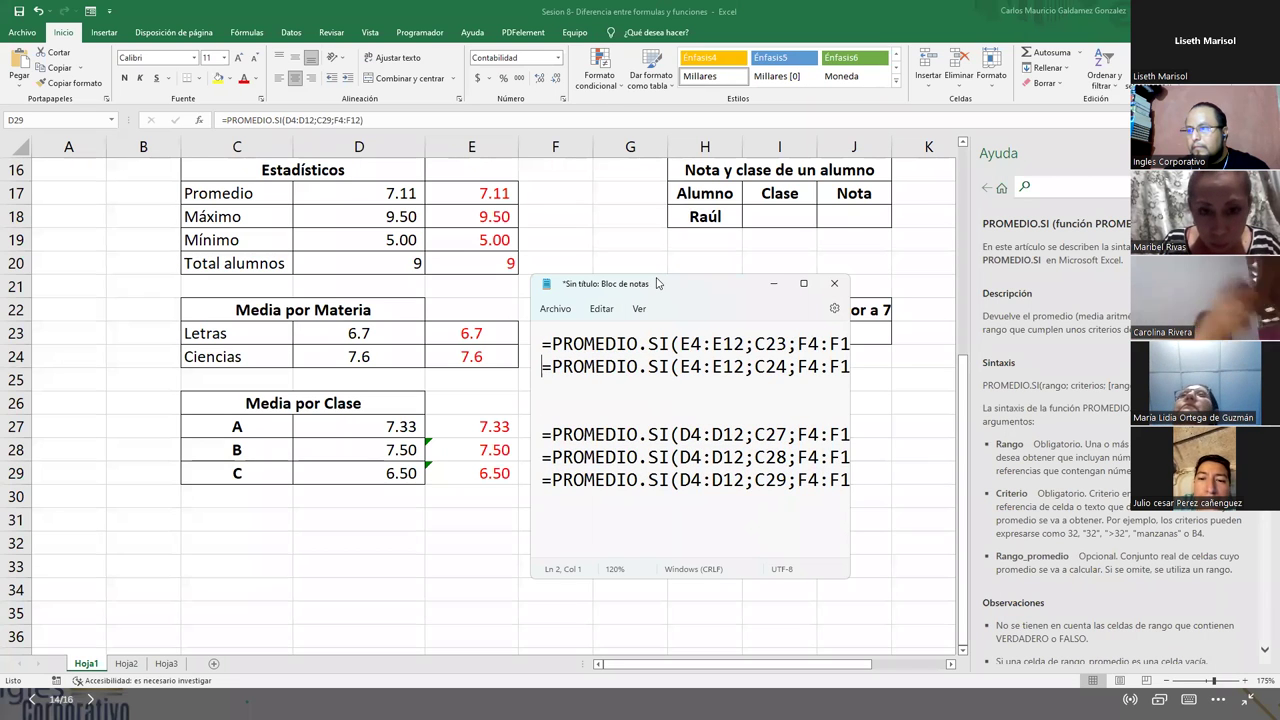
left_click_drag(657, 283, 650, 276)
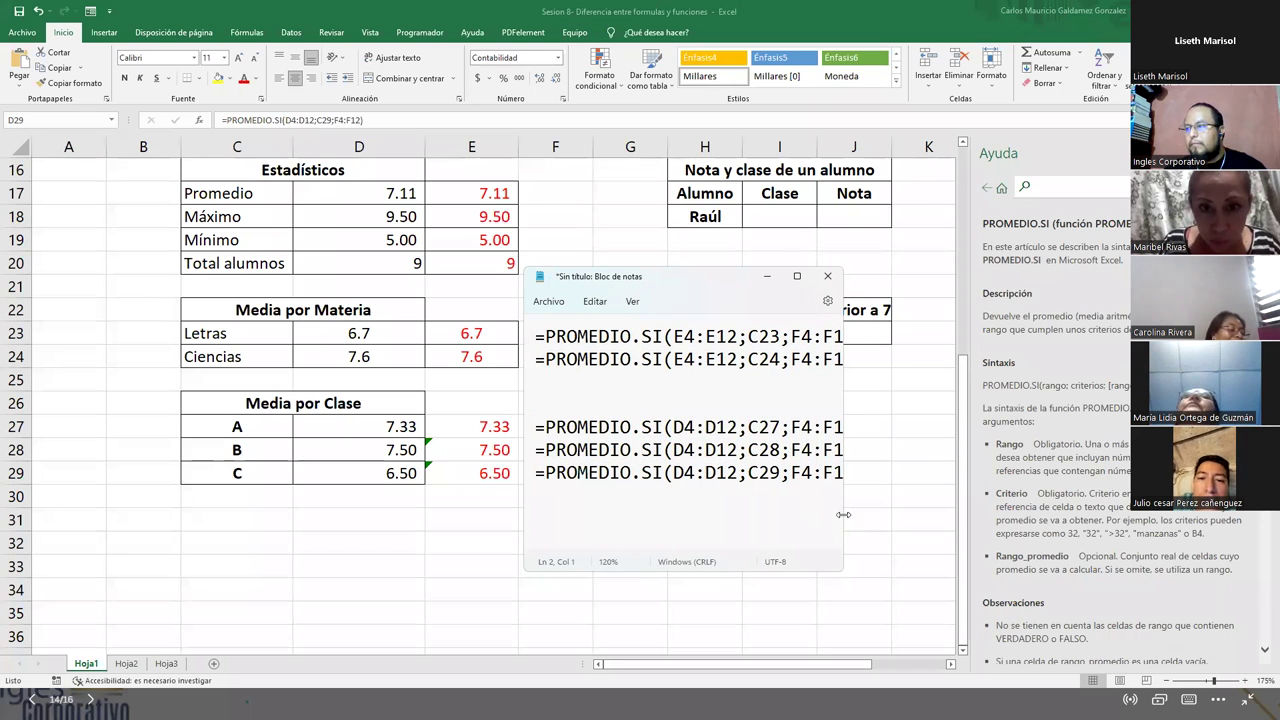
left_click_drag(845, 517, 881, 517)
left_click(766, 541)
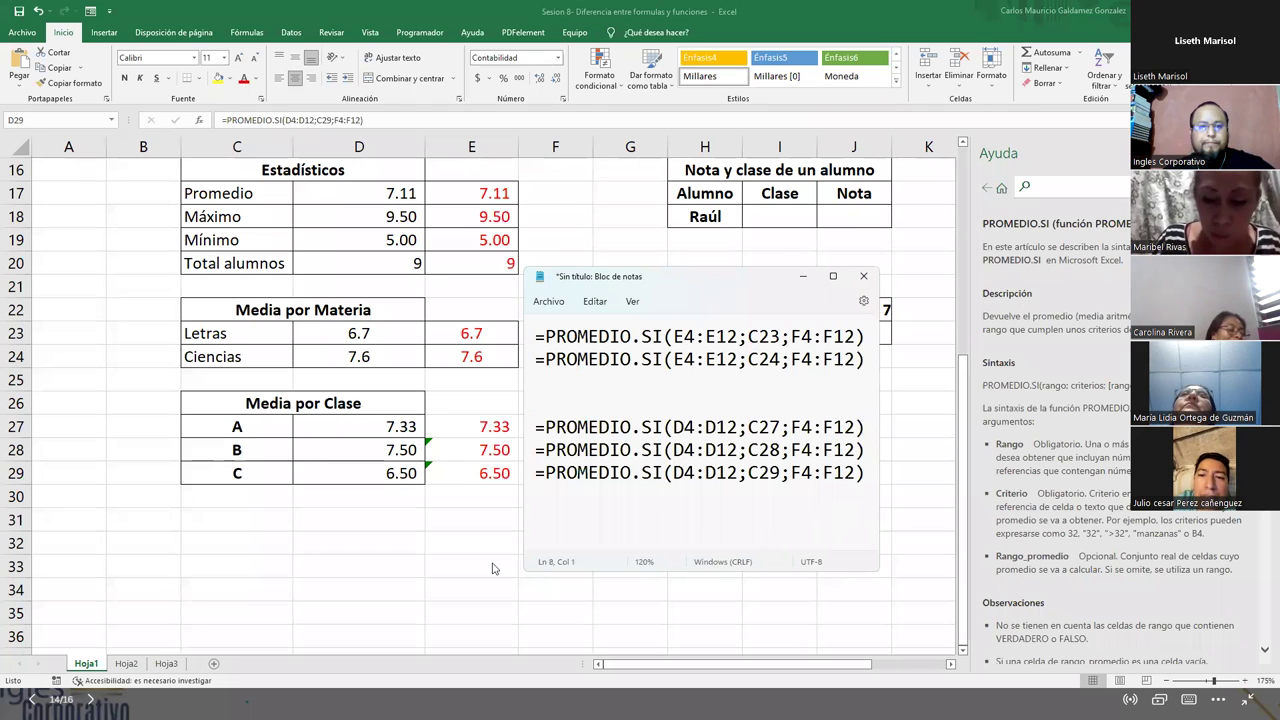
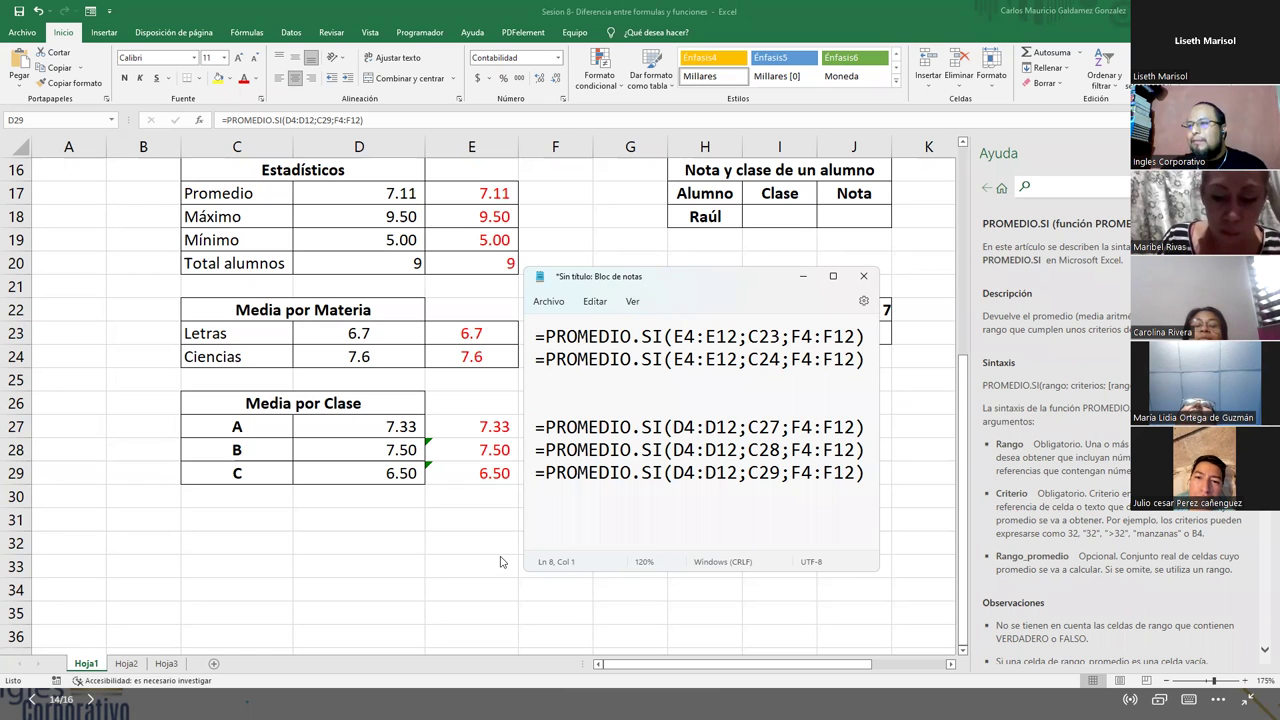
- Minimize Notepad and compare the Alumno cell H18 with the student names in C4:C12
left_click(801, 276)
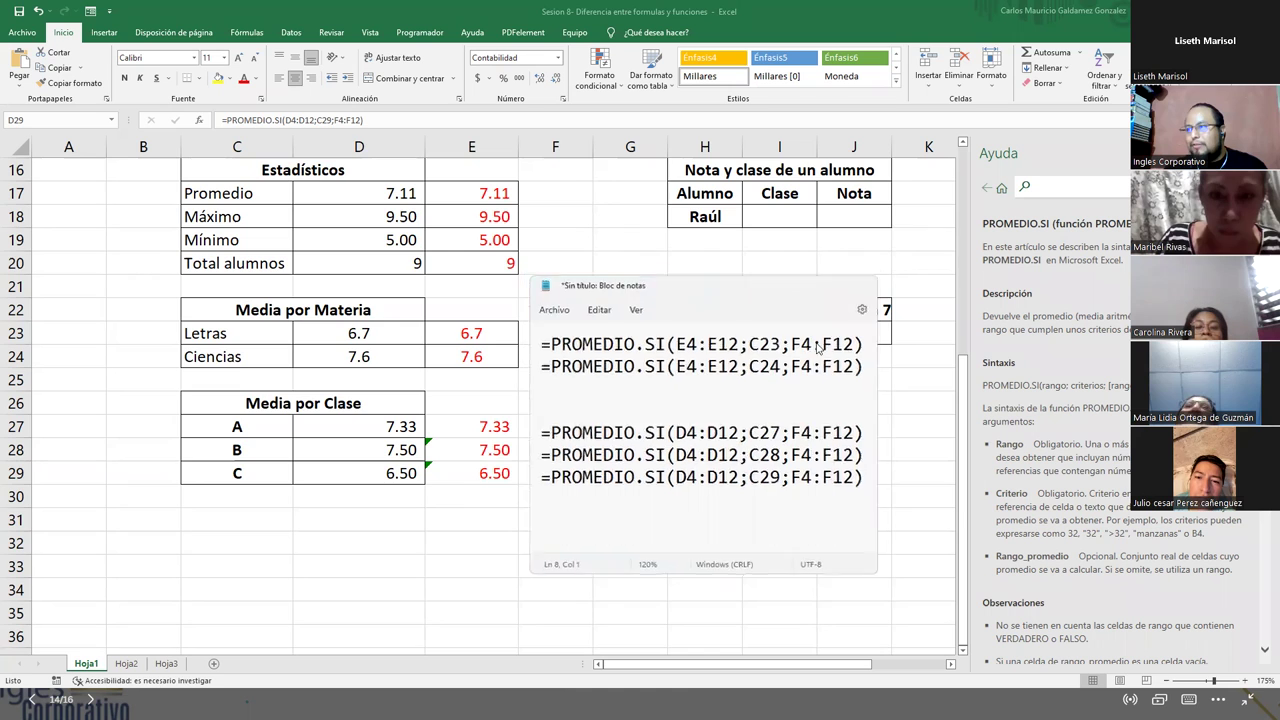
scroll(818, 404, "up", 4)
scroll(816, 405, "up", 1)
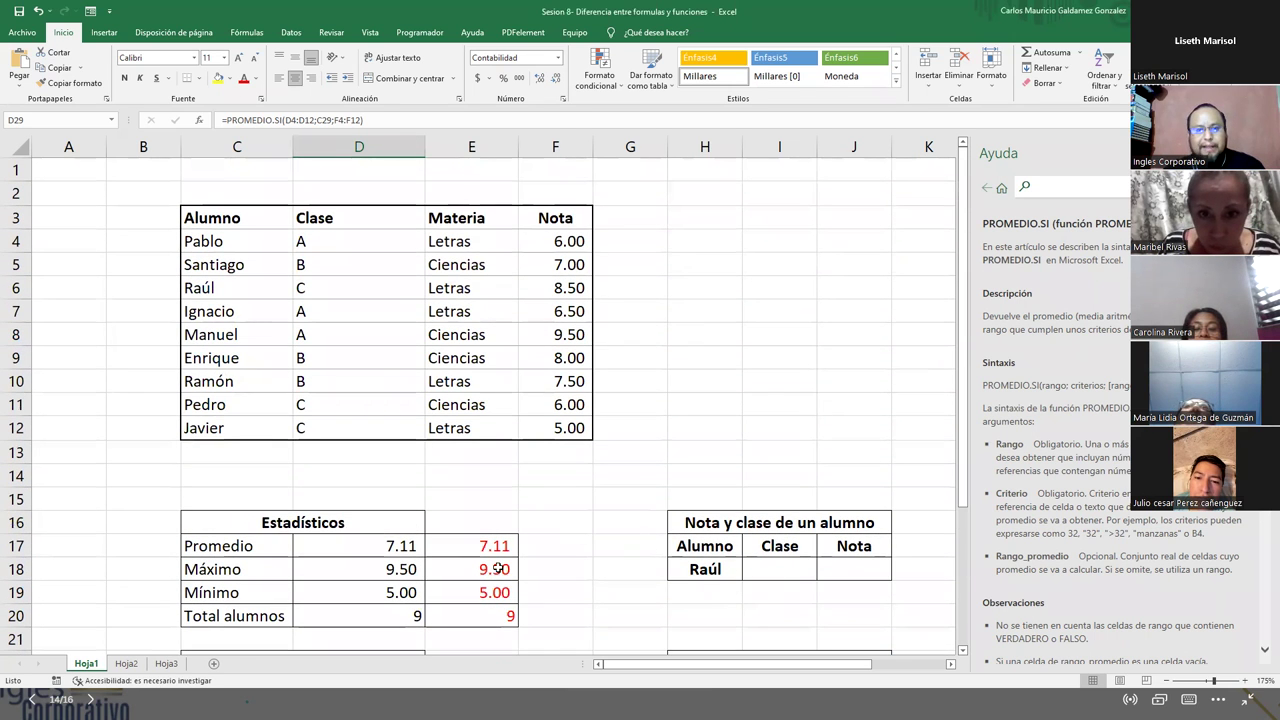
left_click(712, 571)
left_click_drag(218, 241, 210, 428)
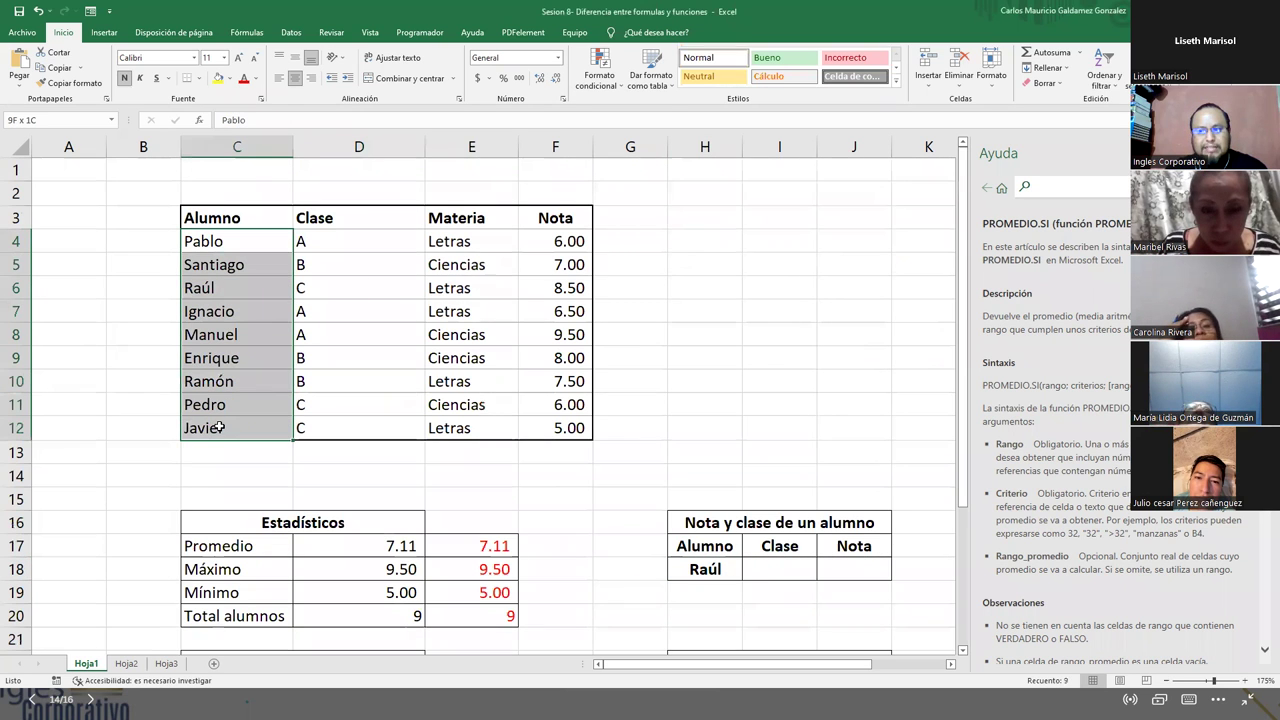
- Compare the empty Clase cell I18 and Nota cell J18 with their source ranges D4:D12 and F4:F12
left_click(792, 567)
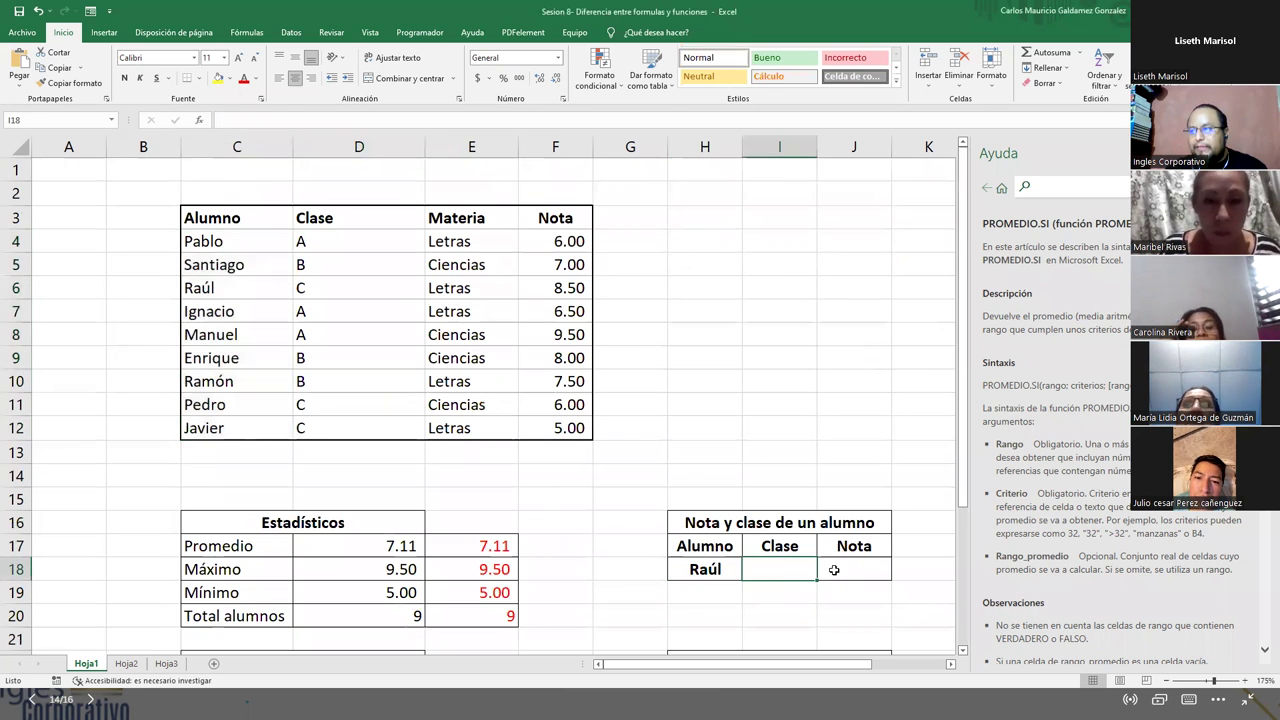
left_click(853, 569)
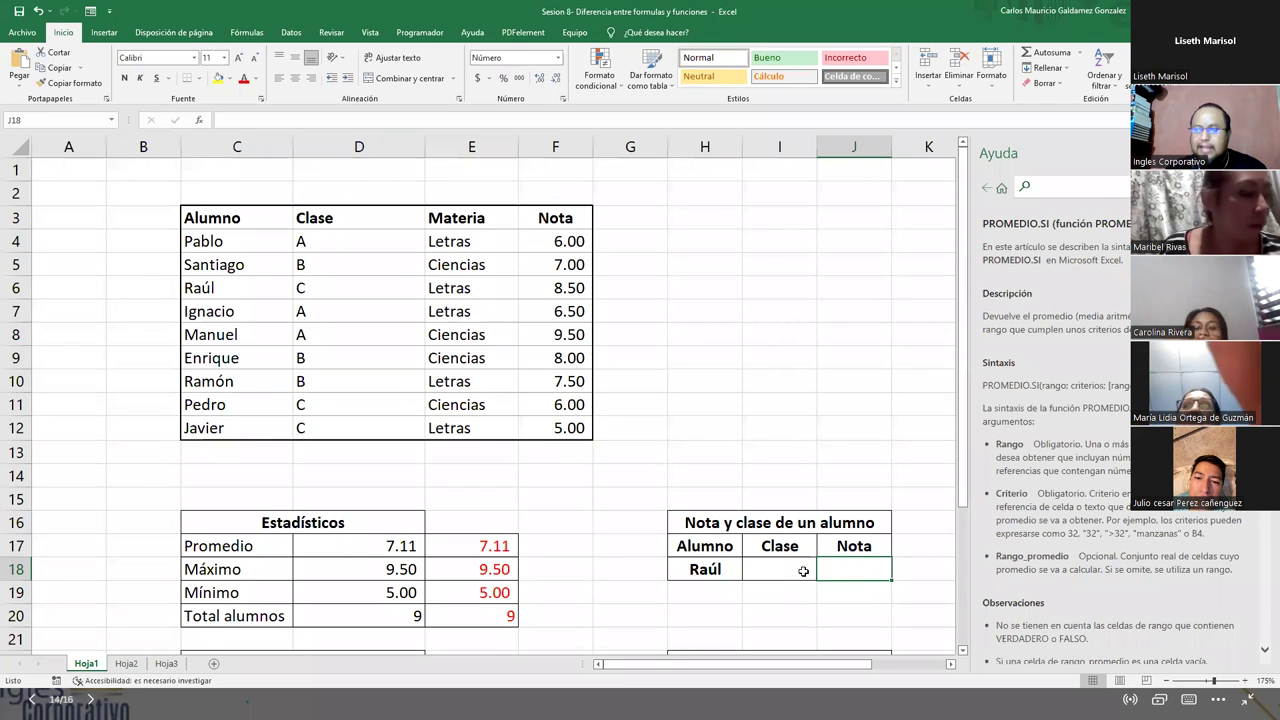
left_click(808, 571)
left_click_drag(359, 234, 343, 425)
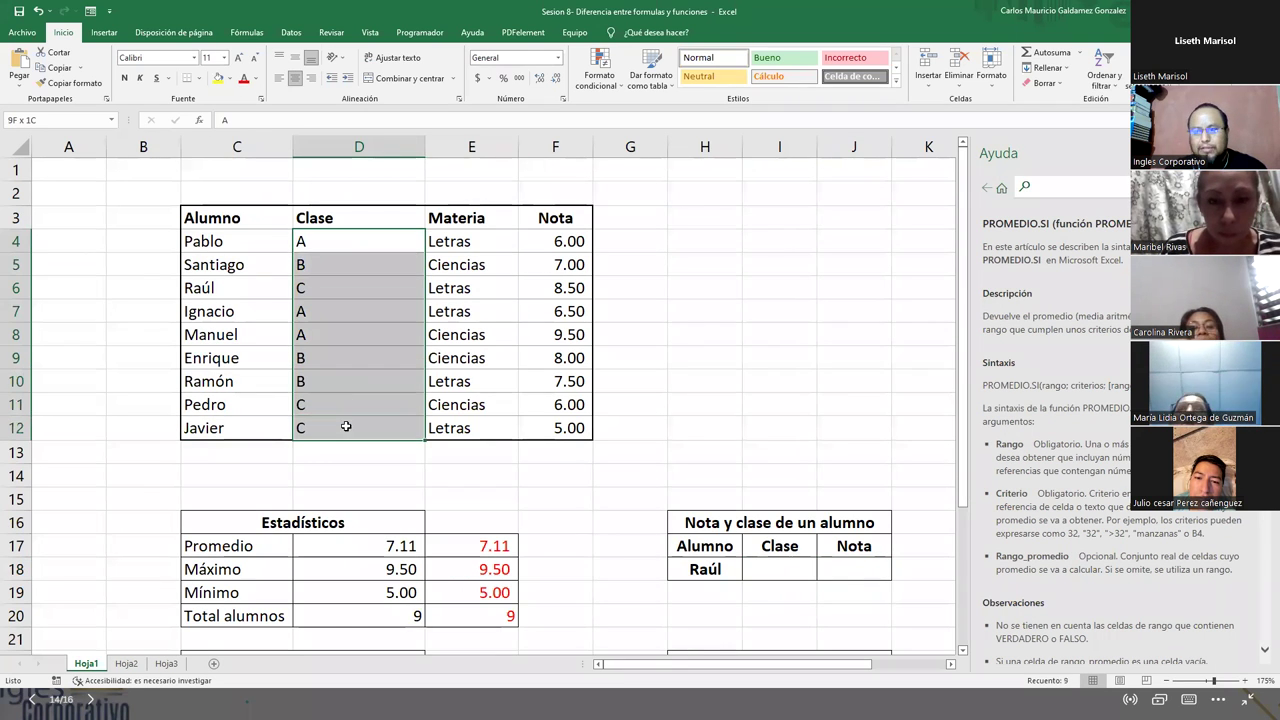
left_click(791, 575)
left_click_drag(567, 238, 571, 428)
left_click(871, 562)
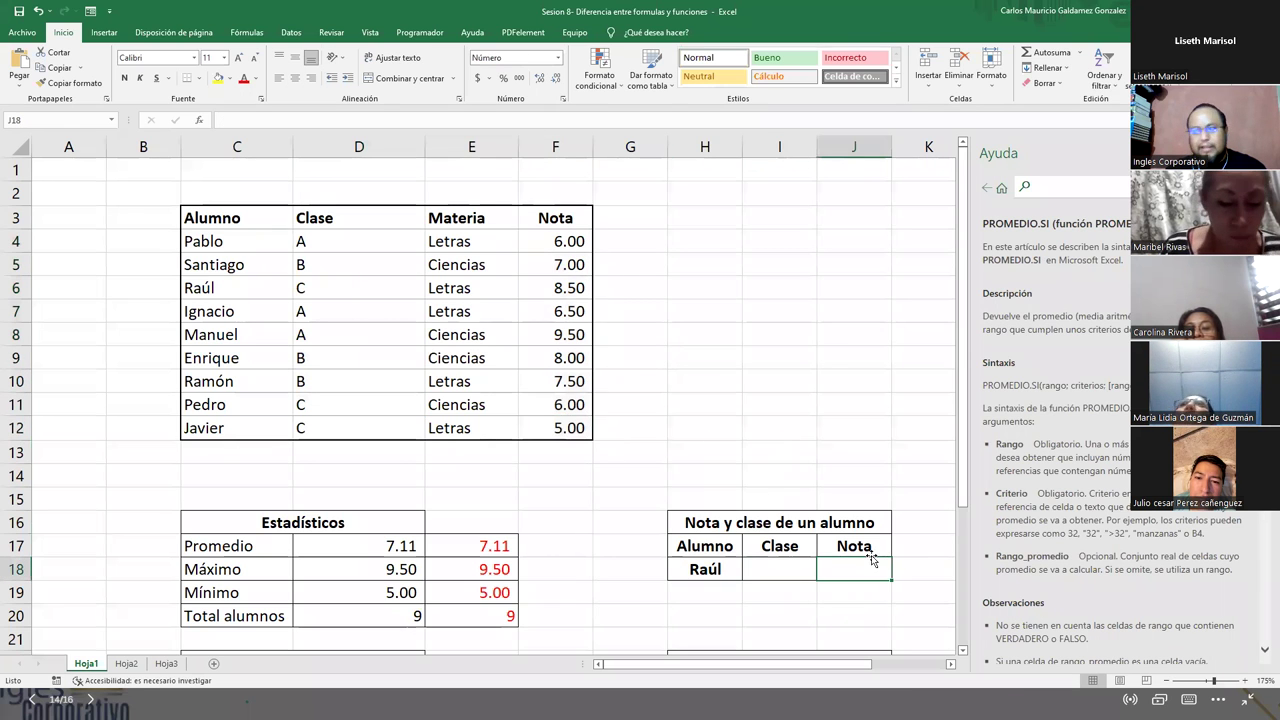
- Start a BUSCARV formula in the Clase cell I18, open the function's help article, and use H18 as the lookup value
left_click(758, 568)
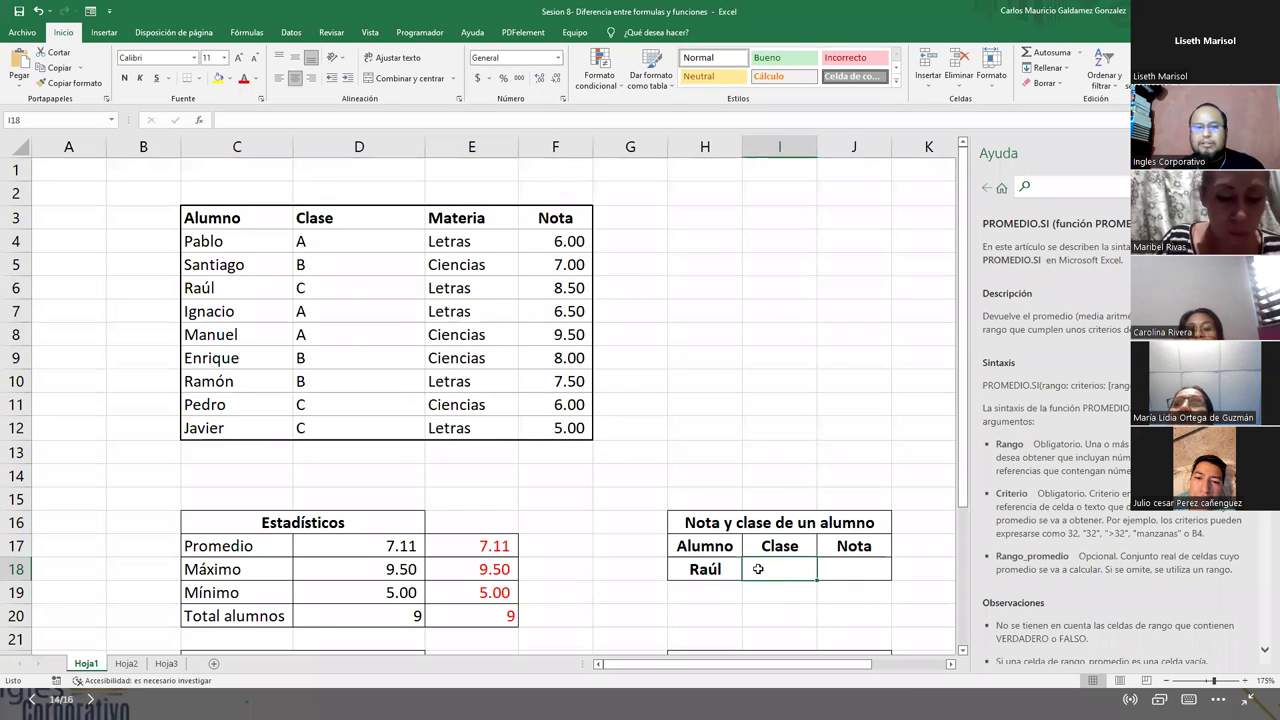
type("=")
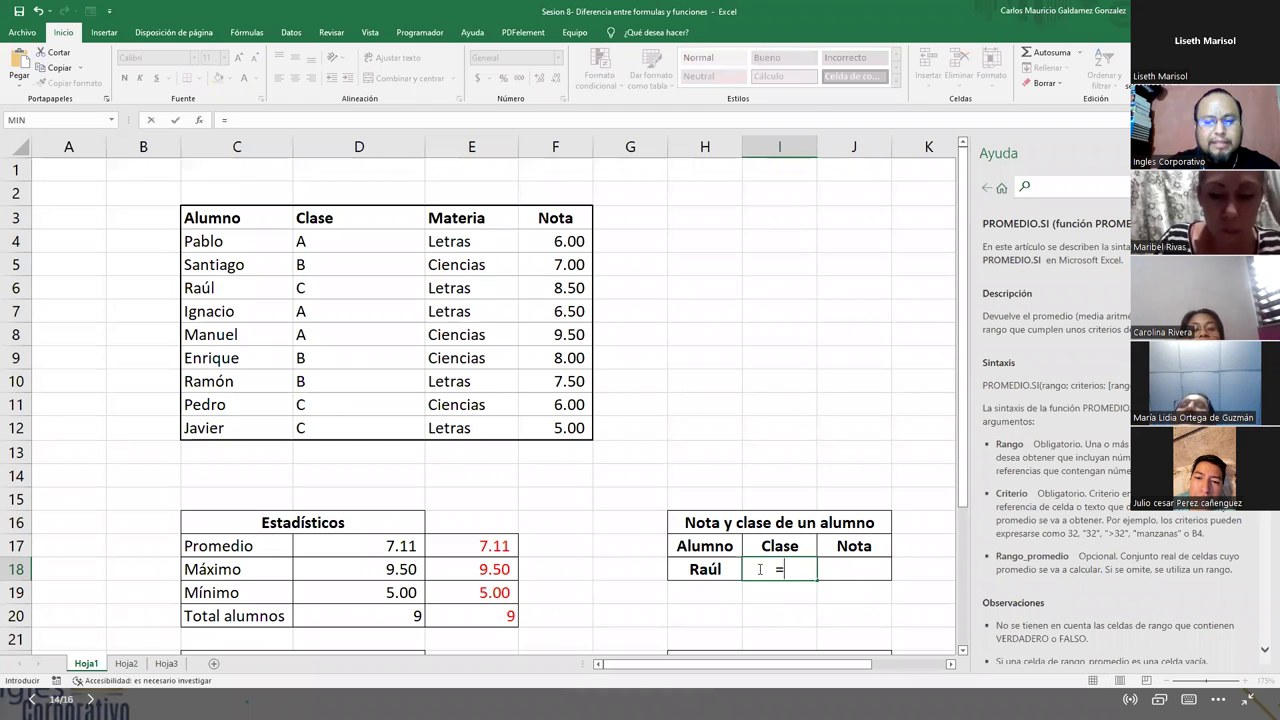
type("buscarv")
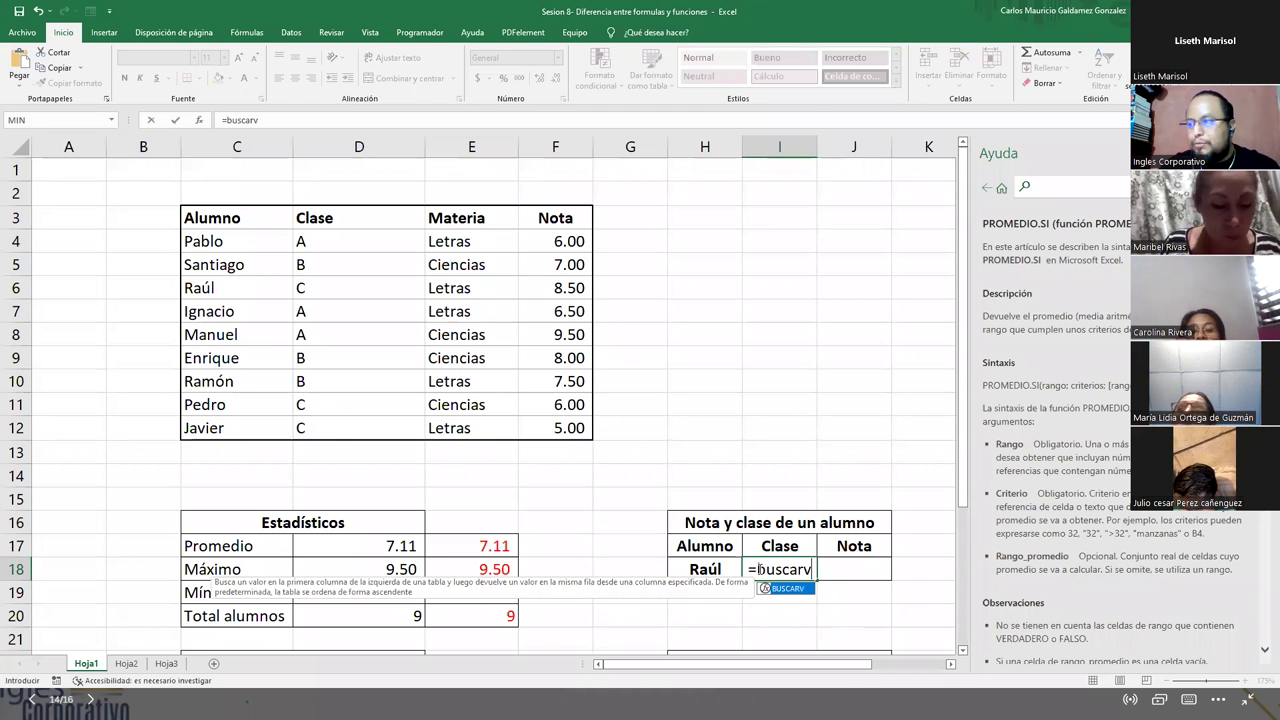
key("Tab")
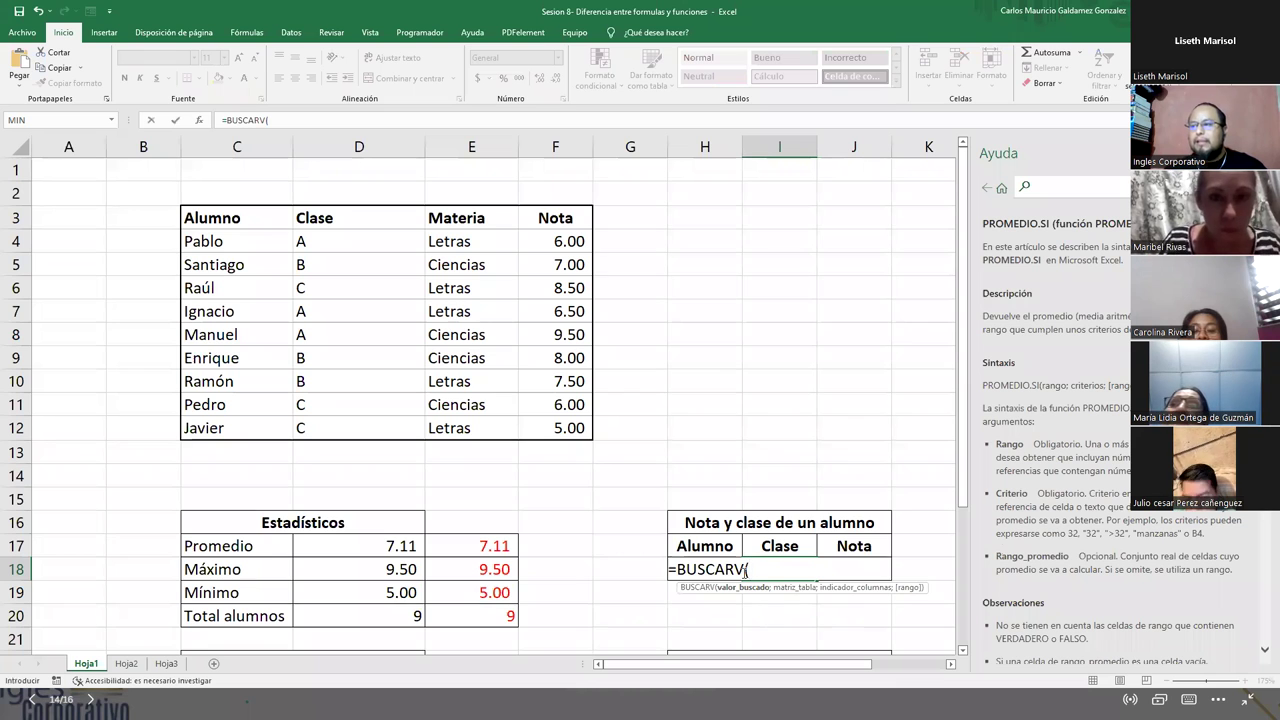
left_click(698, 588)
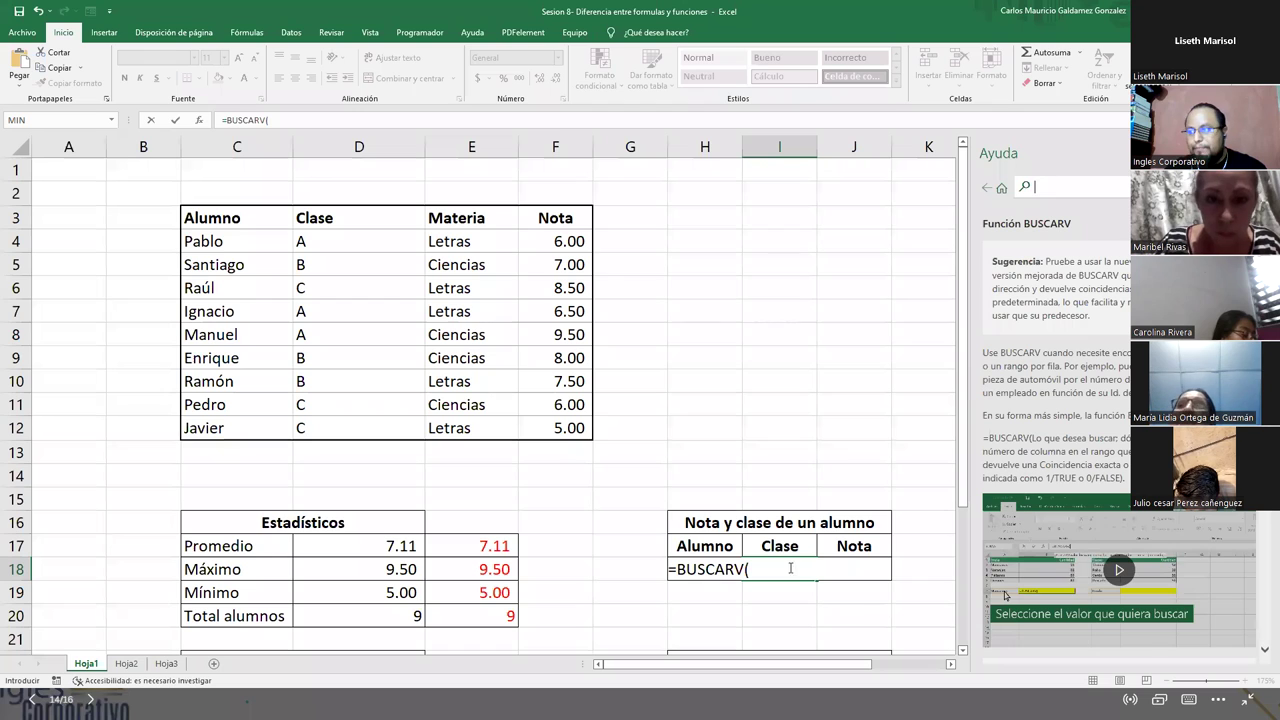
left_click(757, 569)
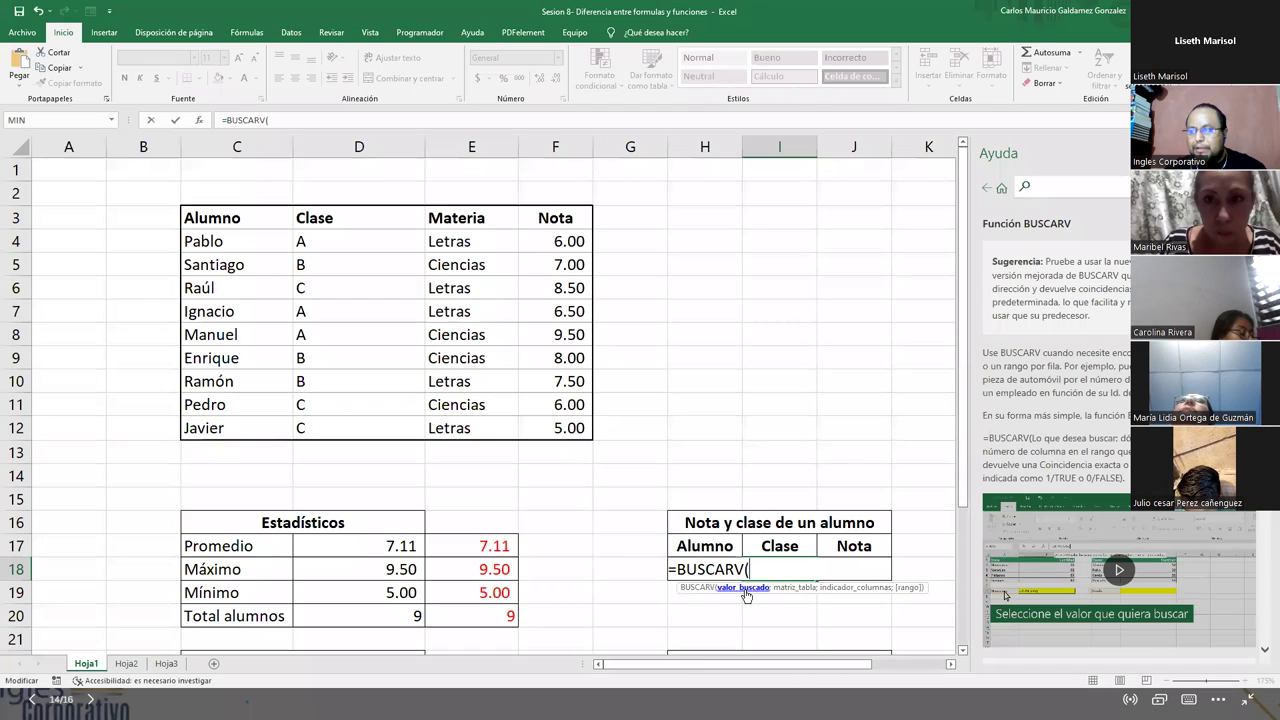
left_click(681, 547)
key("Down")
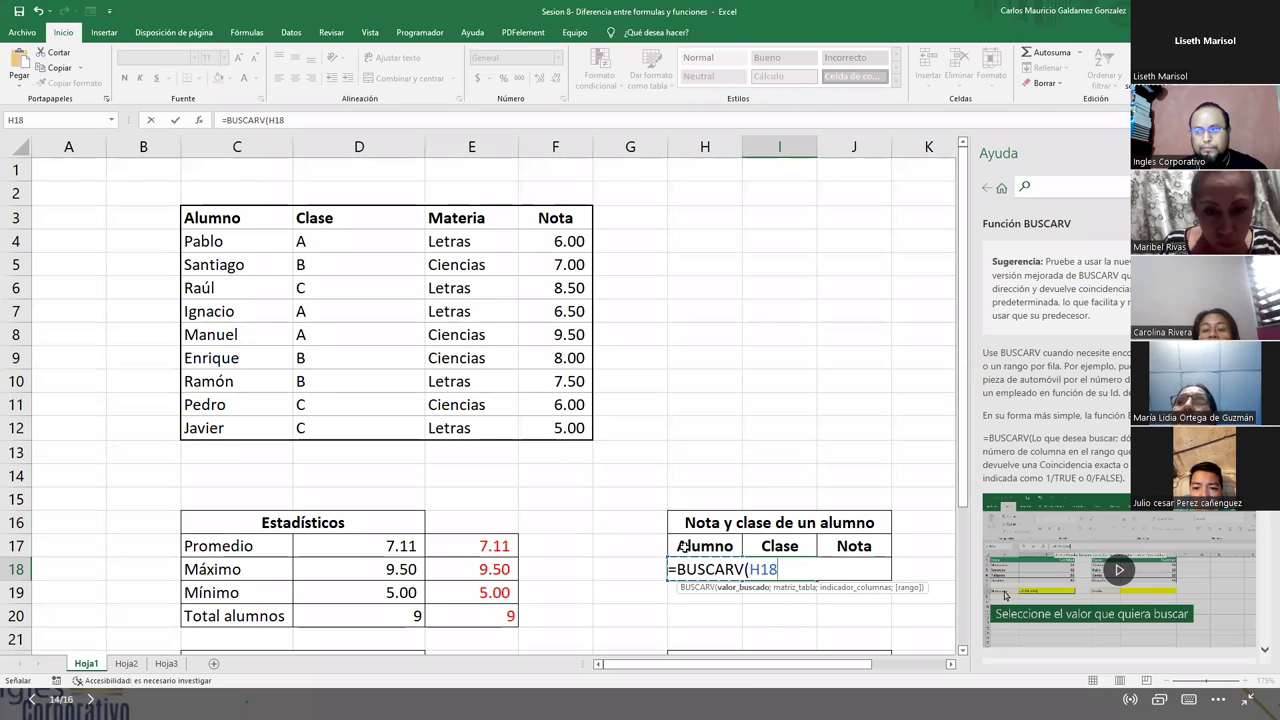
type(";")
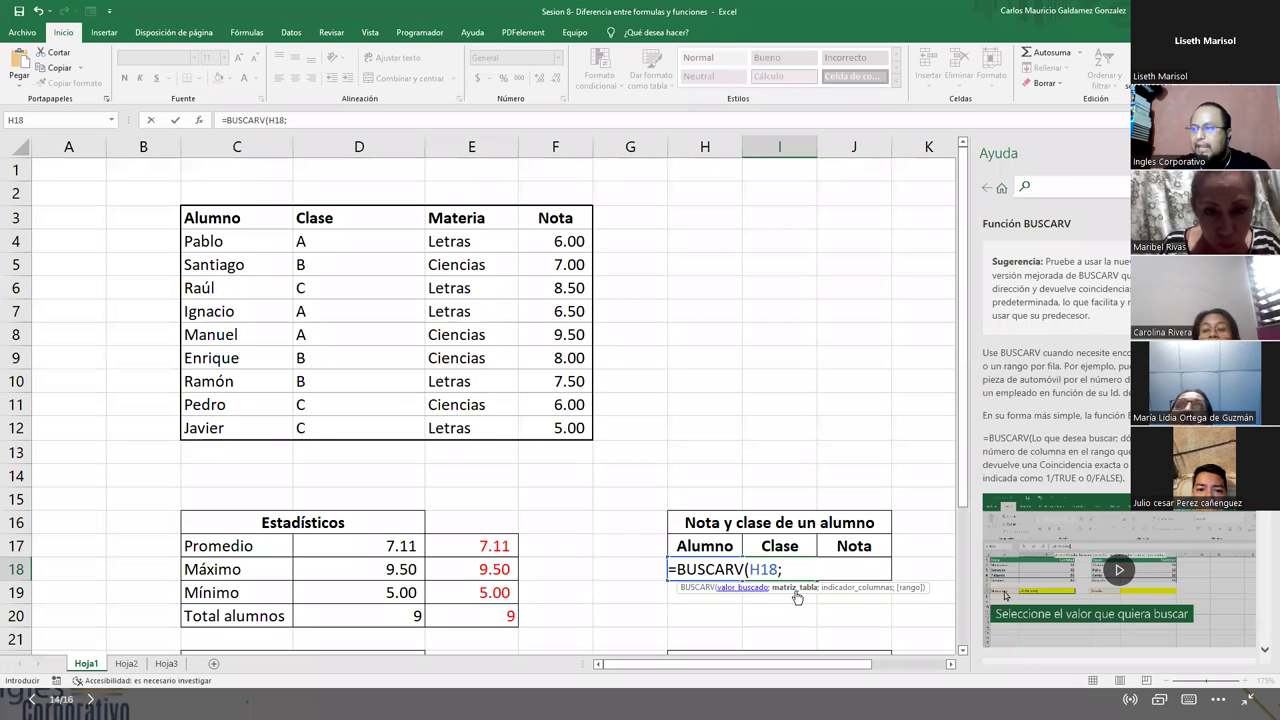
- Complete the I18 lookup with table range C4:F12, column index 2 and exact match FALSO
left_click_drag(226, 246, 527, 414)
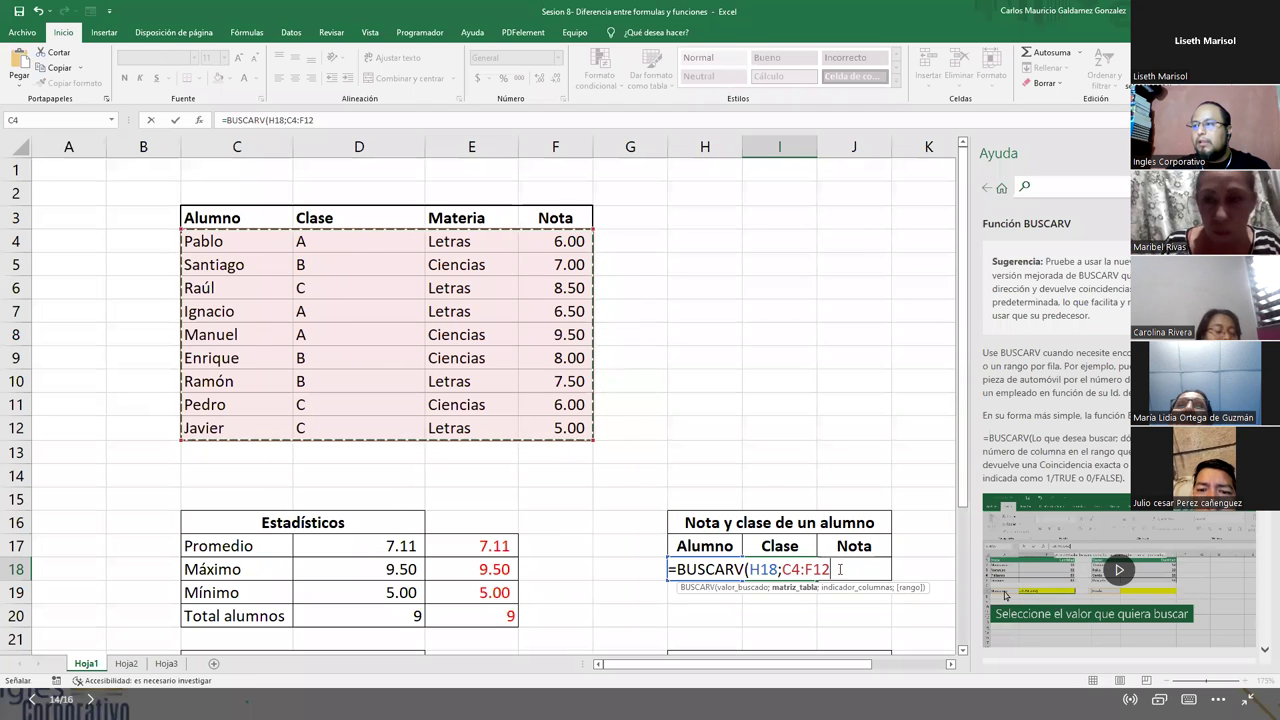
type(";")
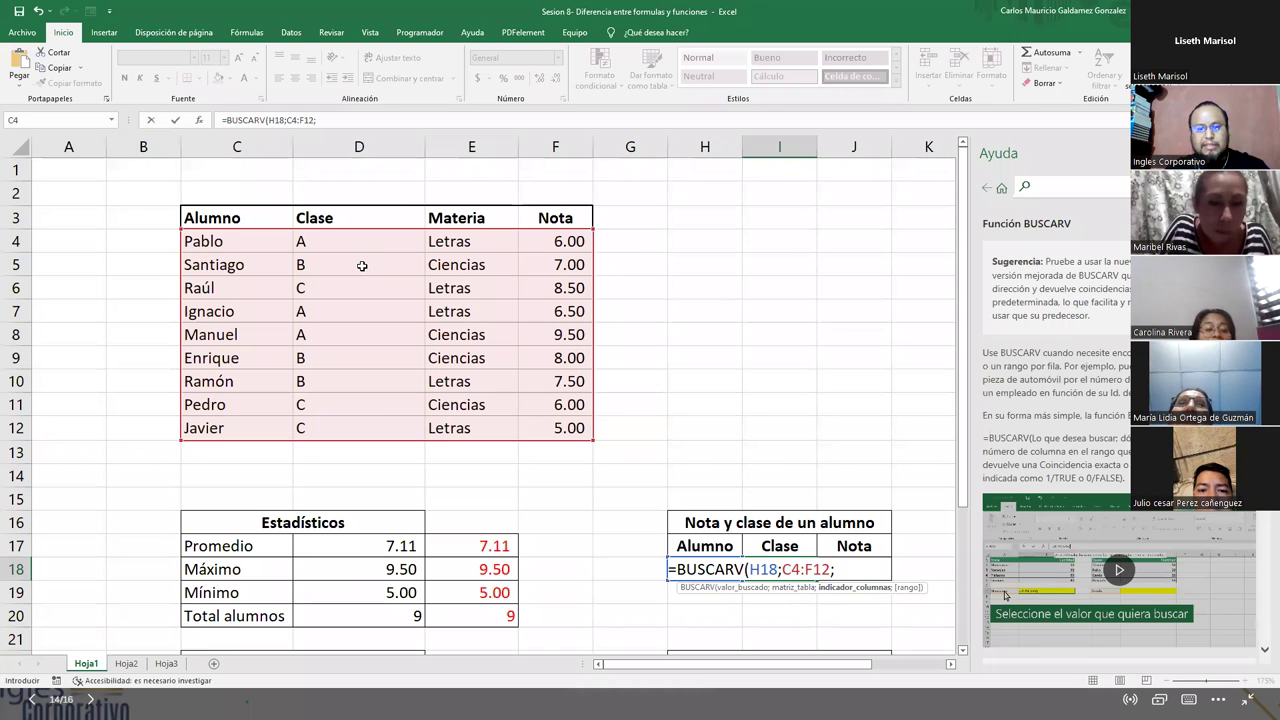
type("2")
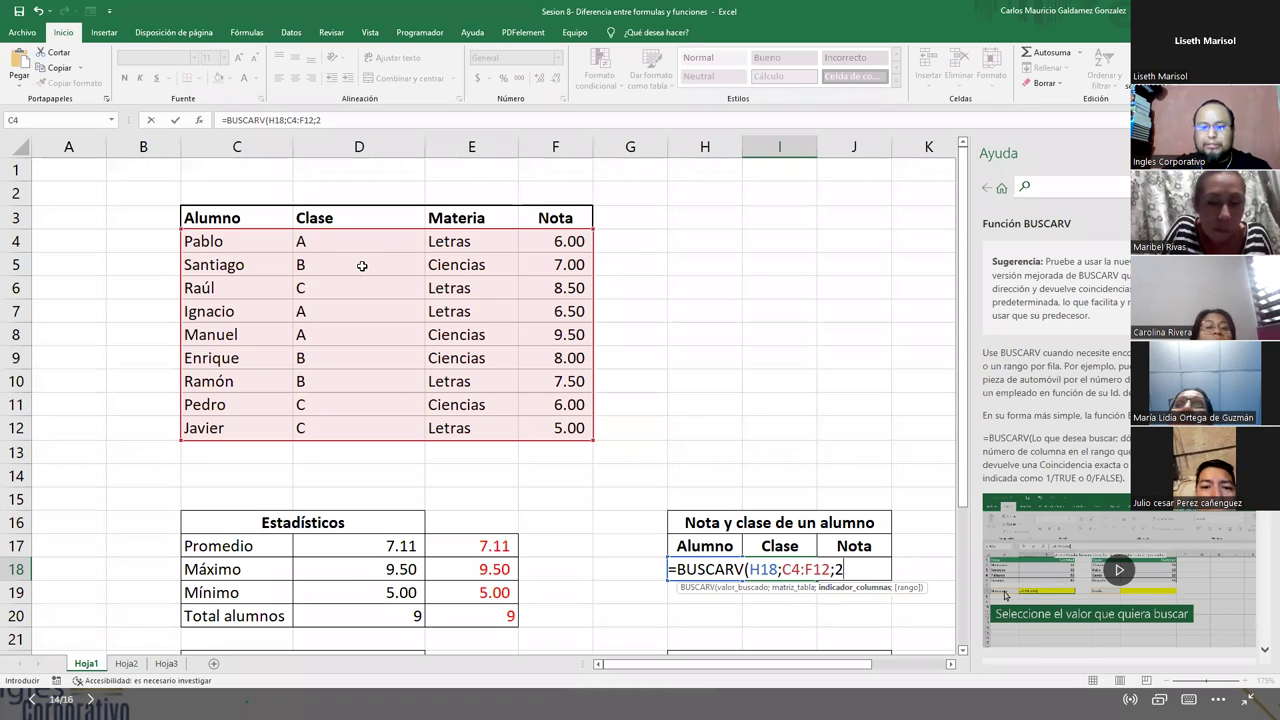
type(";")
key("Down")
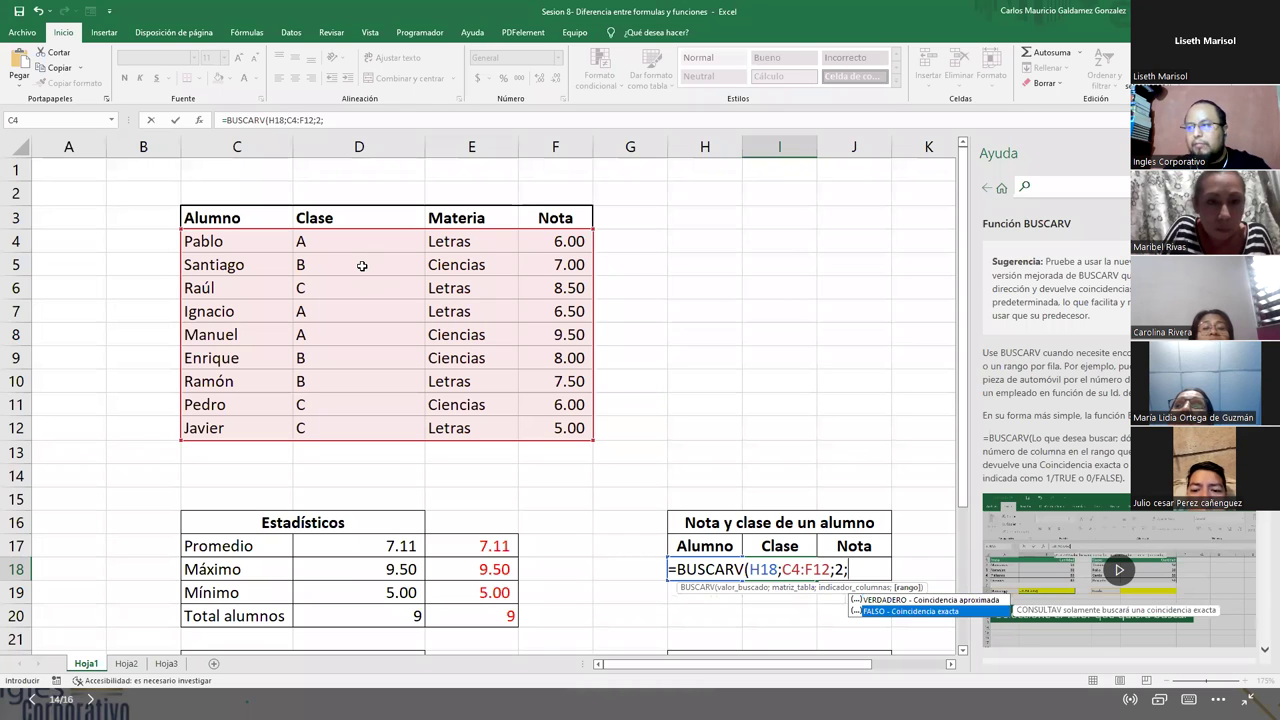
key("Tab")
type(")")
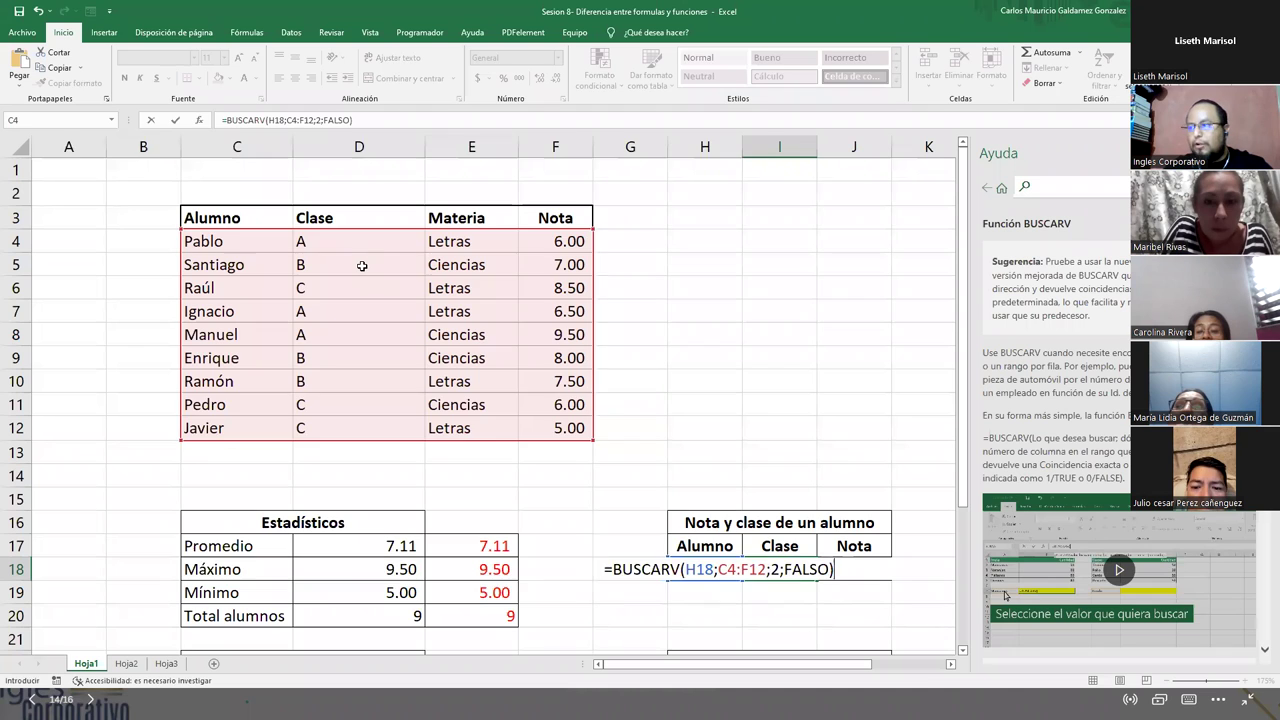
key("Tab")
key("shift+Home")
key("ctrl+q")
key("Right")
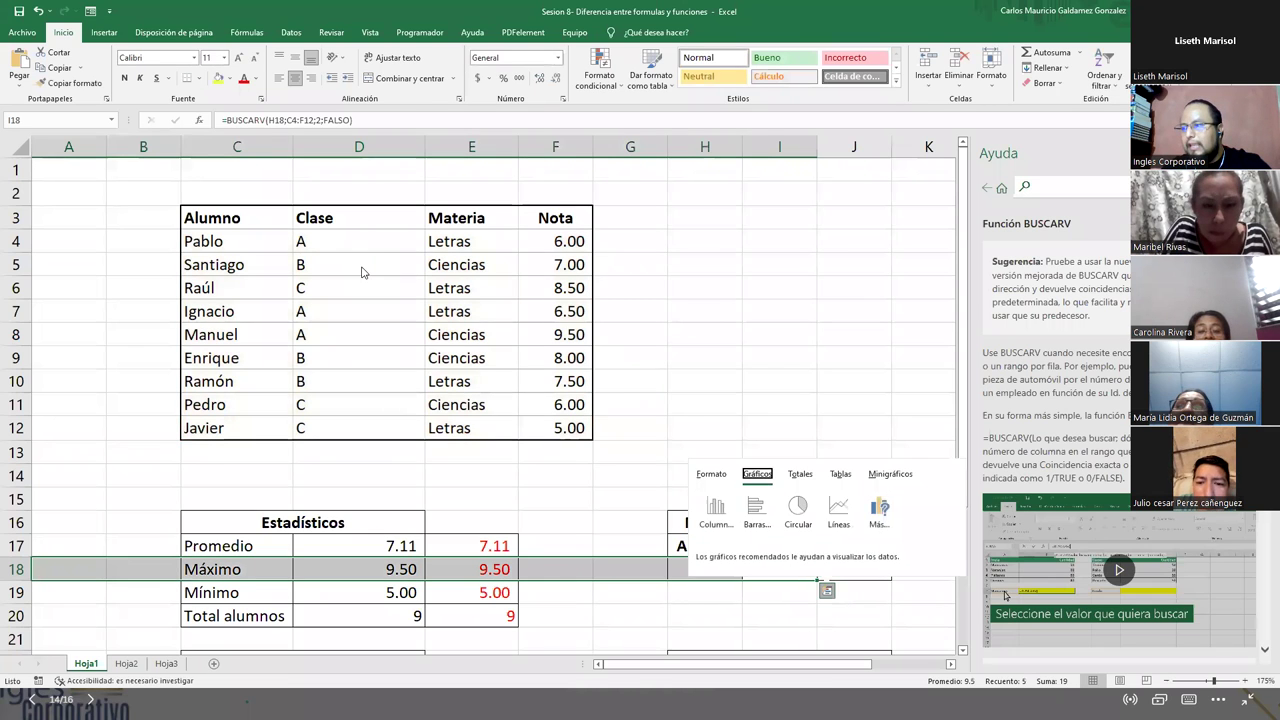
key("Escape")
key("Right")
key("Left")
- Copy the full BUSCARV formula text from I18 and compare its result with the student's row in C6:D6
key("F2")
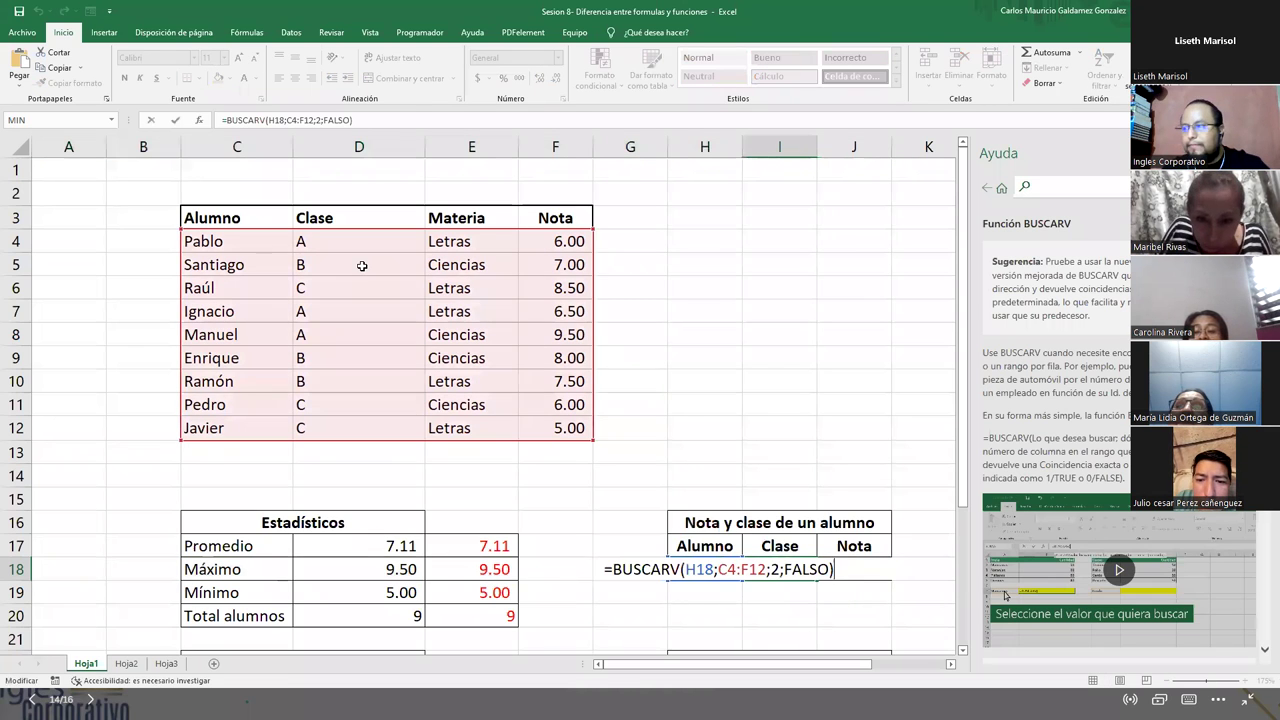
key("shift+Home")
key("ctrl+c")
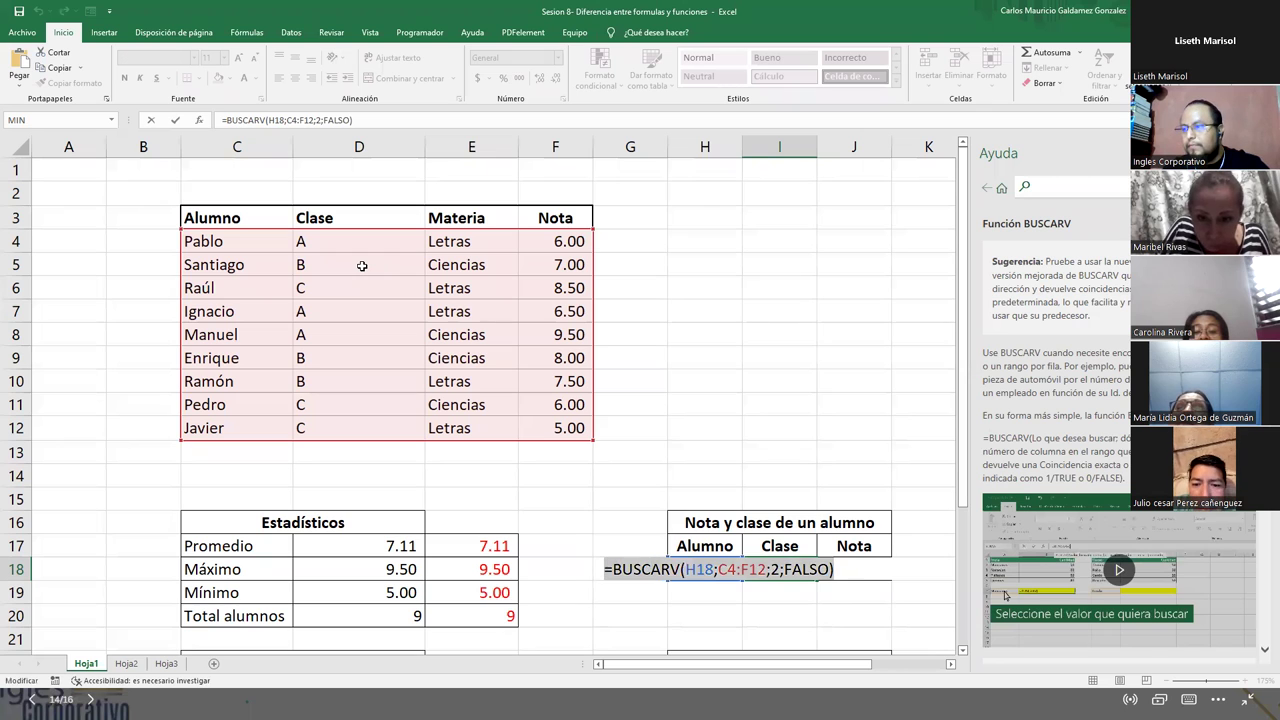
key("Escape")
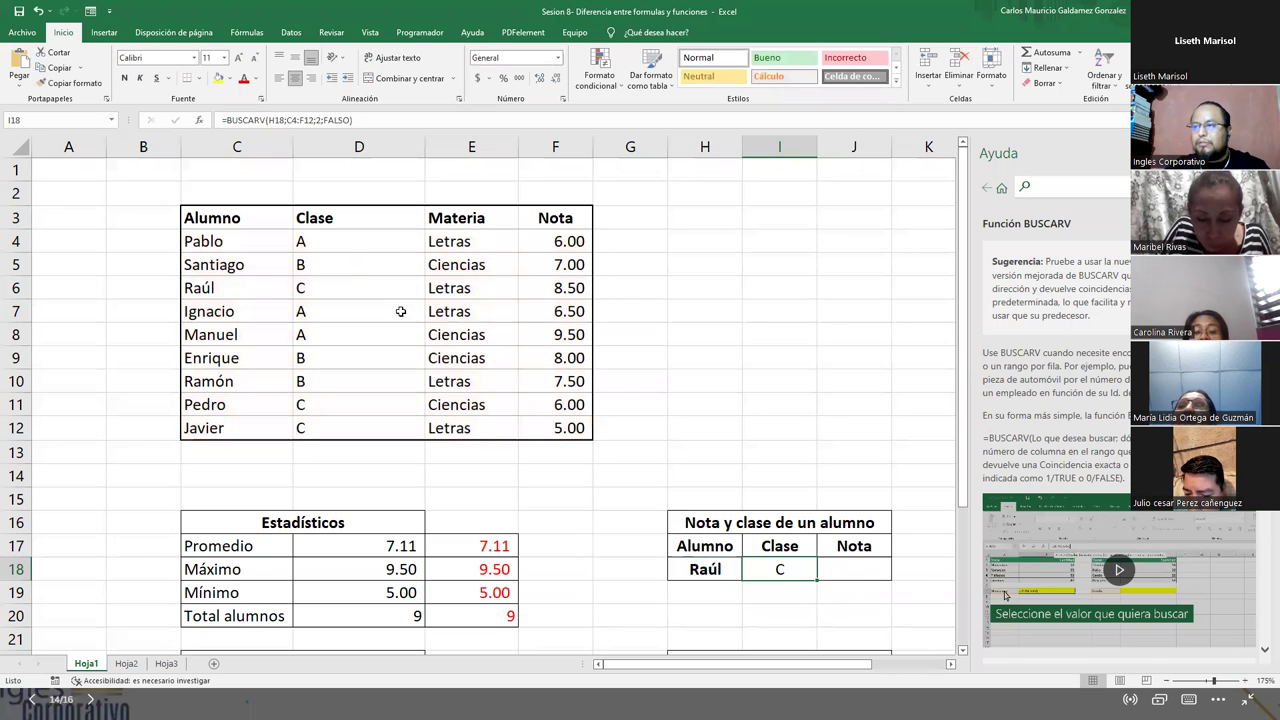
left_click_drag(251, 287, 343, 297)
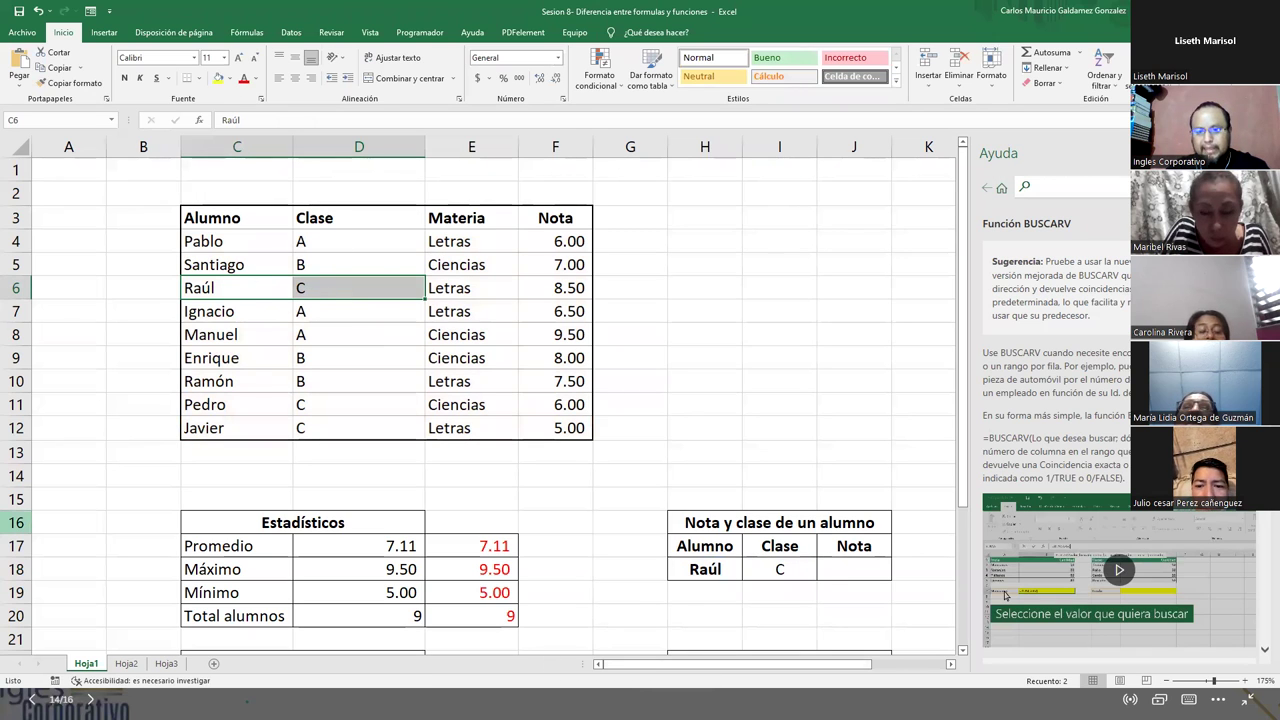
- Switch to Notepad and paste the I18 formula four lines below the PROMEDIO.SI formulas, adding four line breaks after it
key("alt+Tab")
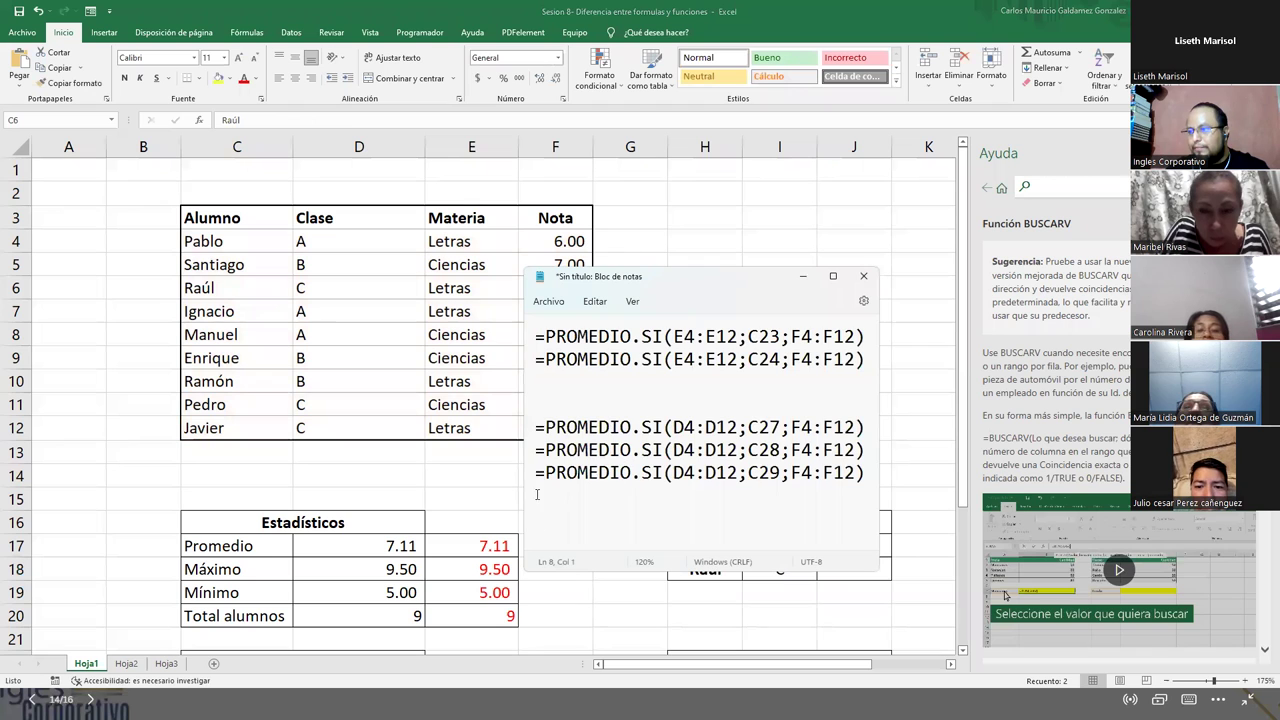
key("Return")
key("Return")
key("Return")
key("Return")
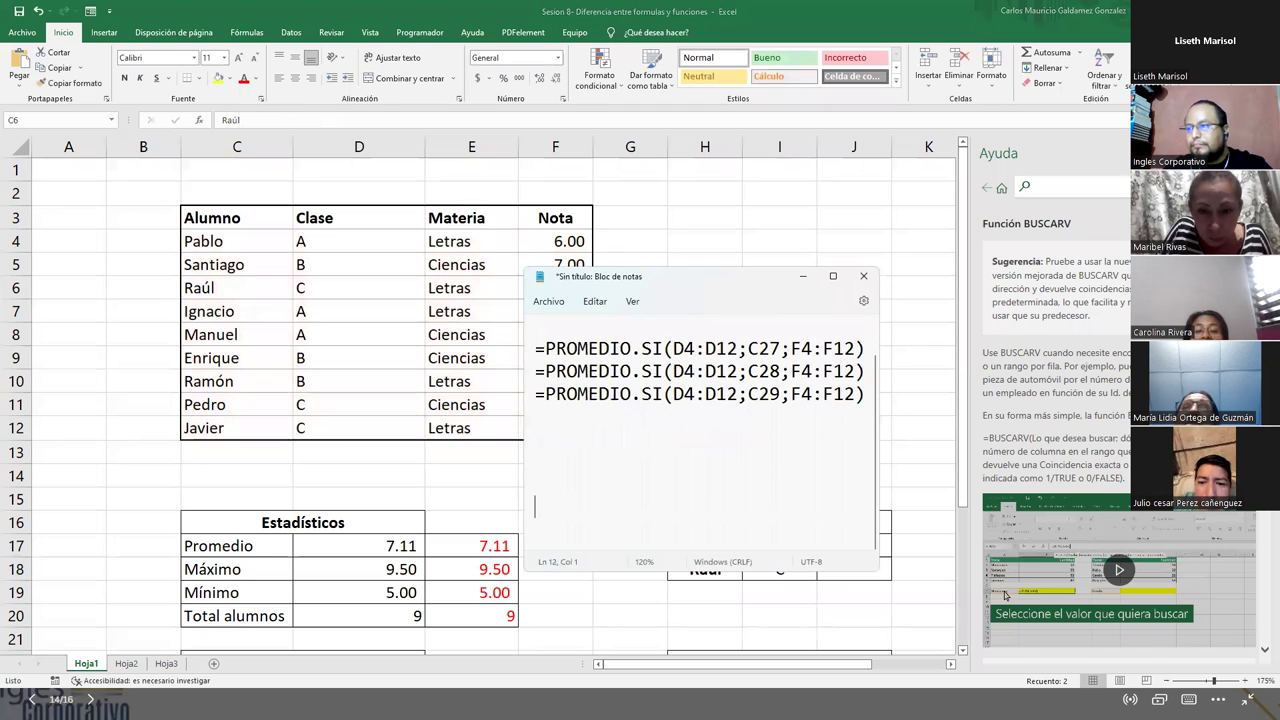
key("ctrl+v")
key("Return")
key("Return")
key("Return")
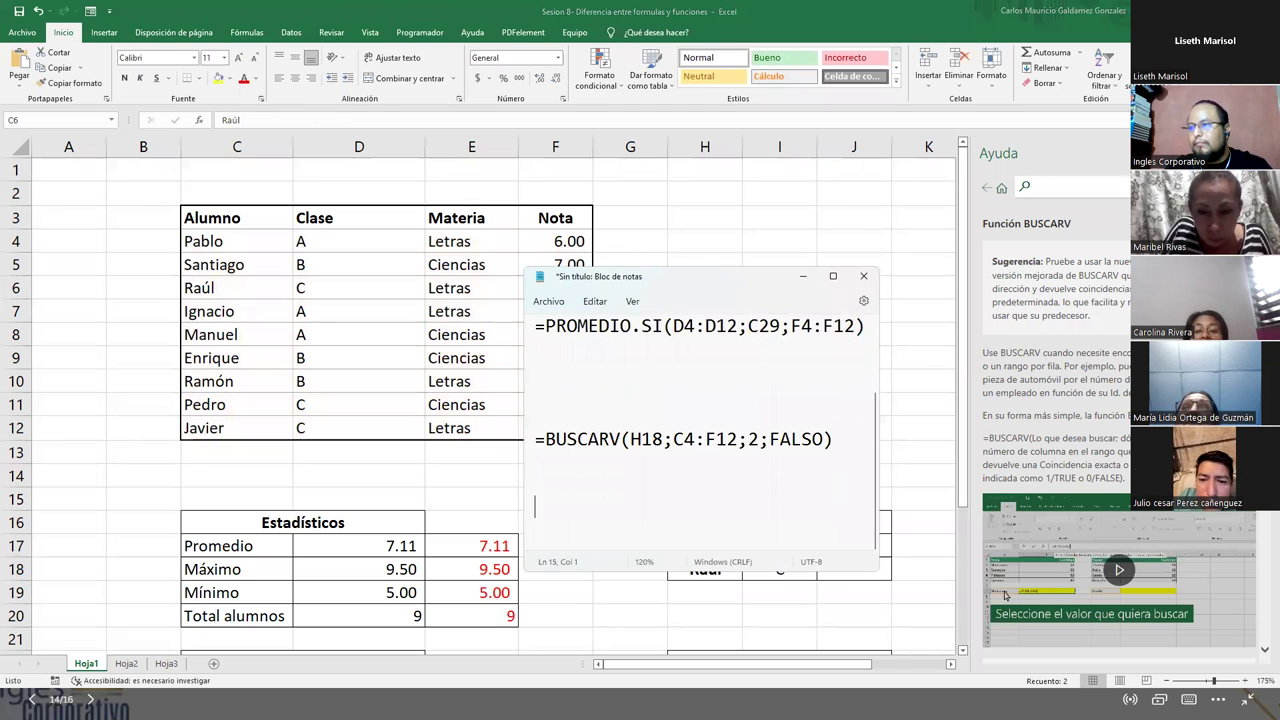
key("Return")
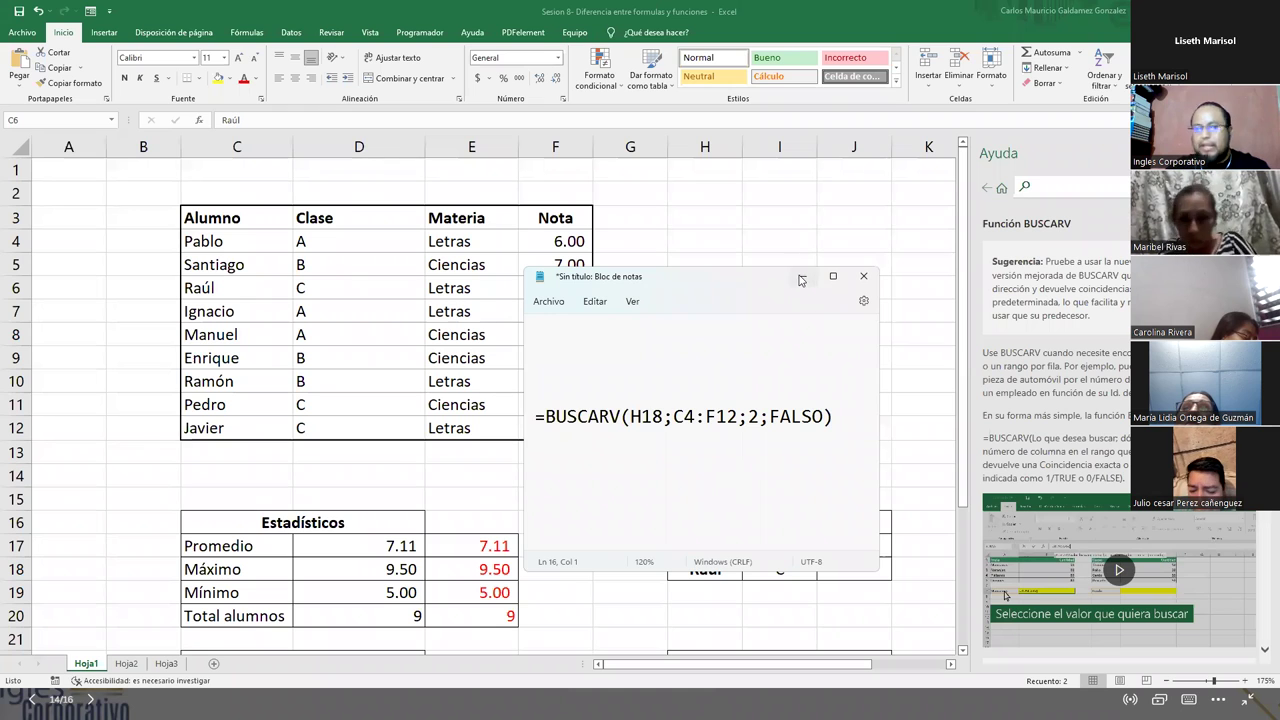
- Return to Excel, close the Ayuda pane and select the Nota cell J18
key("alt+Tab")
left_click(1262, 153)
left_click(847, 572)
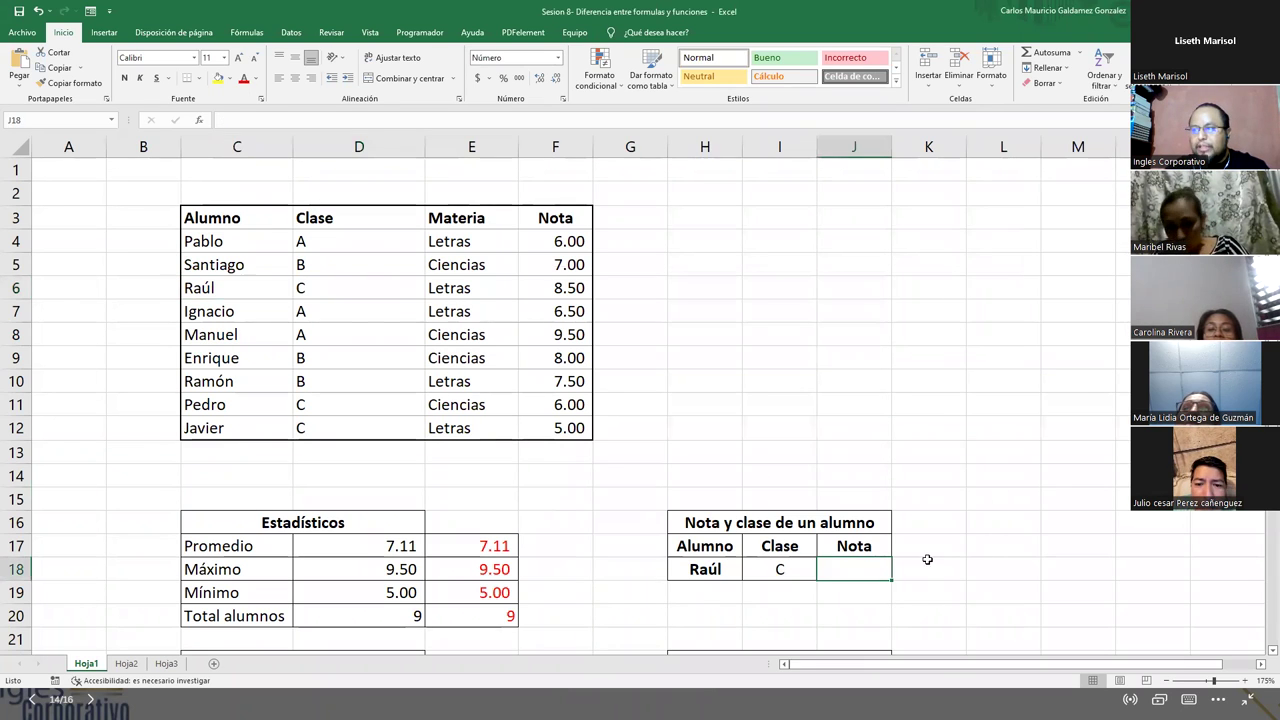
type("?buscar")
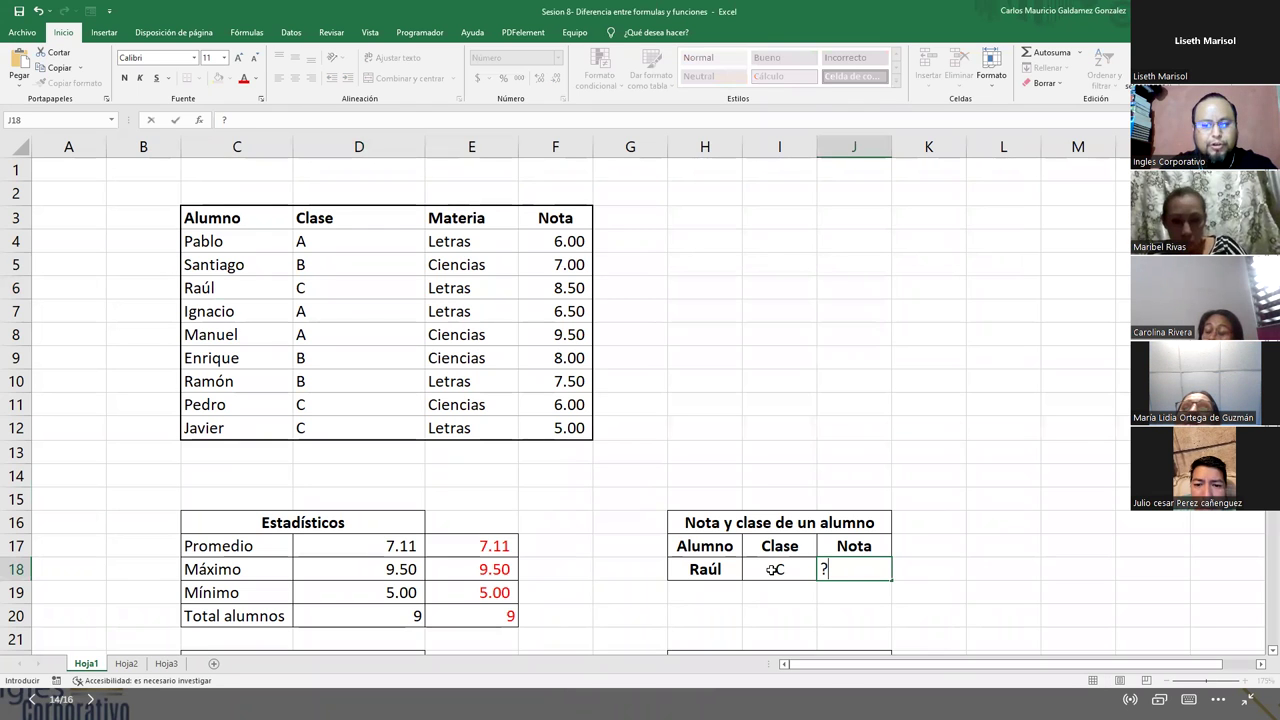
key("BackSpace")
key("BackSpace")
key("BackSpace")
key("BackSpace")
key("BackSpace")
key("BackSpace")
- Start a BUSCARV formula in J18 with H18 as the lookup value and C4:F12 as the table range
type("=bu")
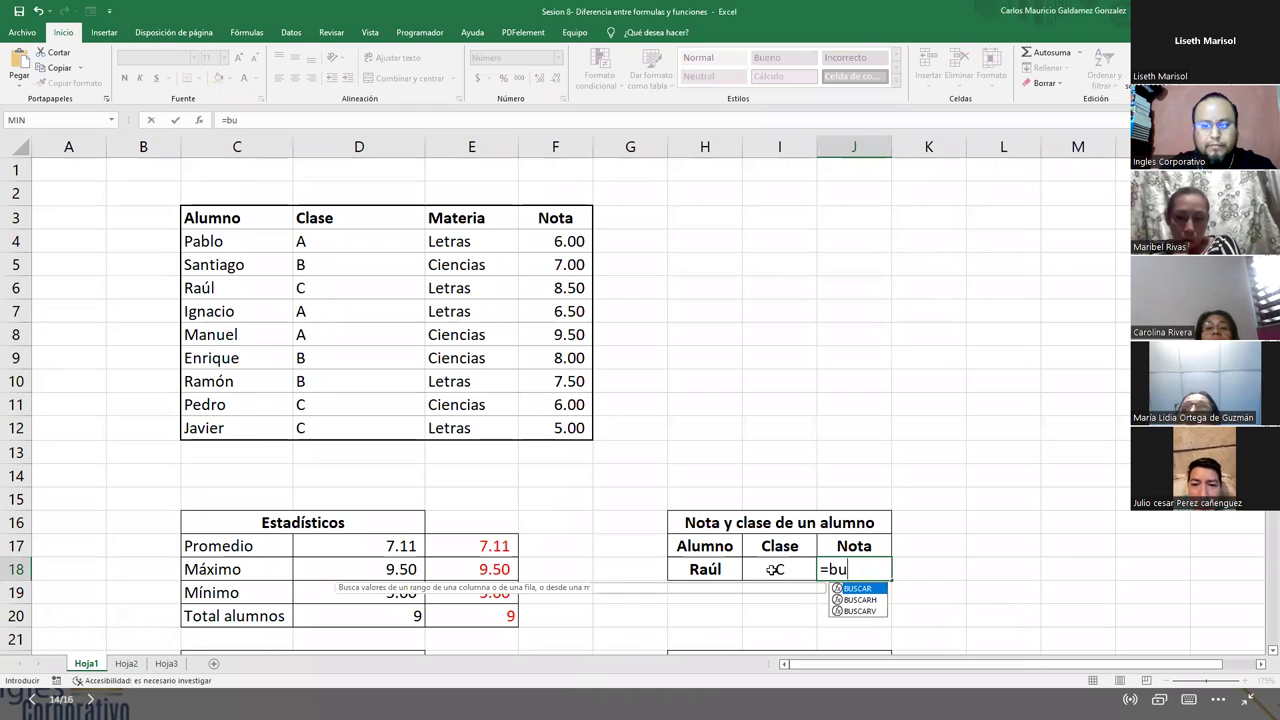
type("scarv")
key("Tab")
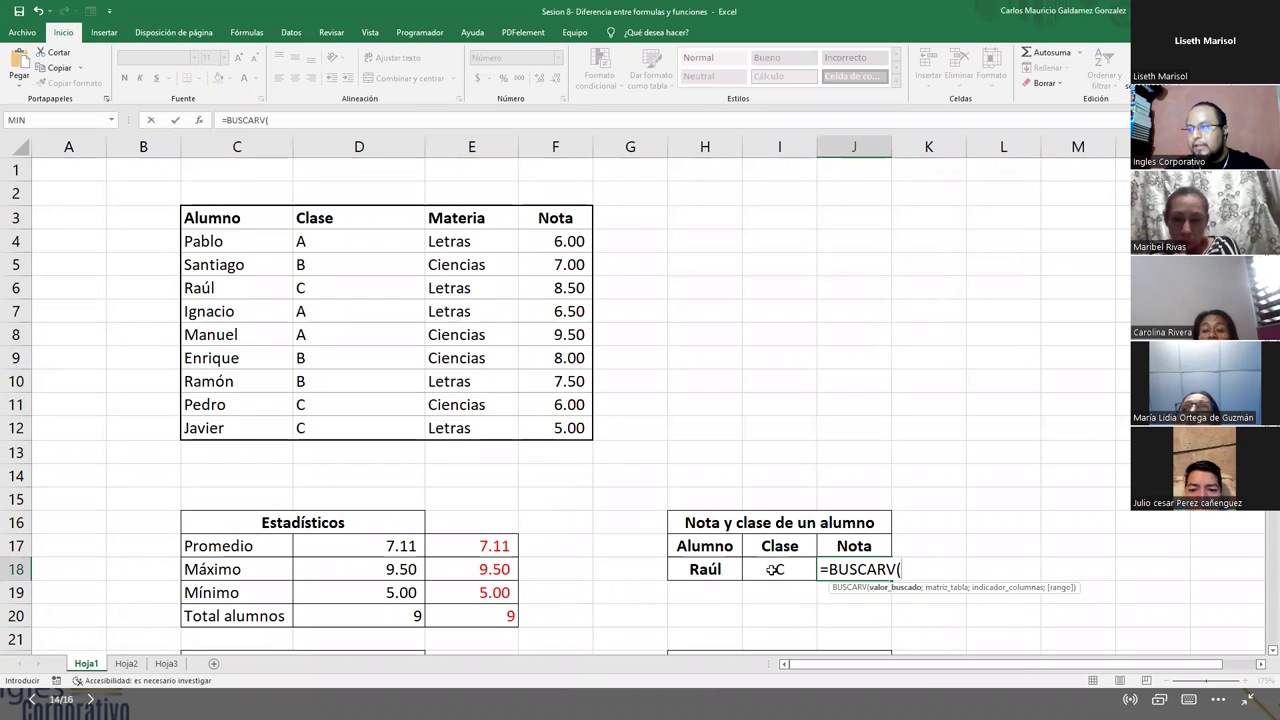
left_click(703, 569)
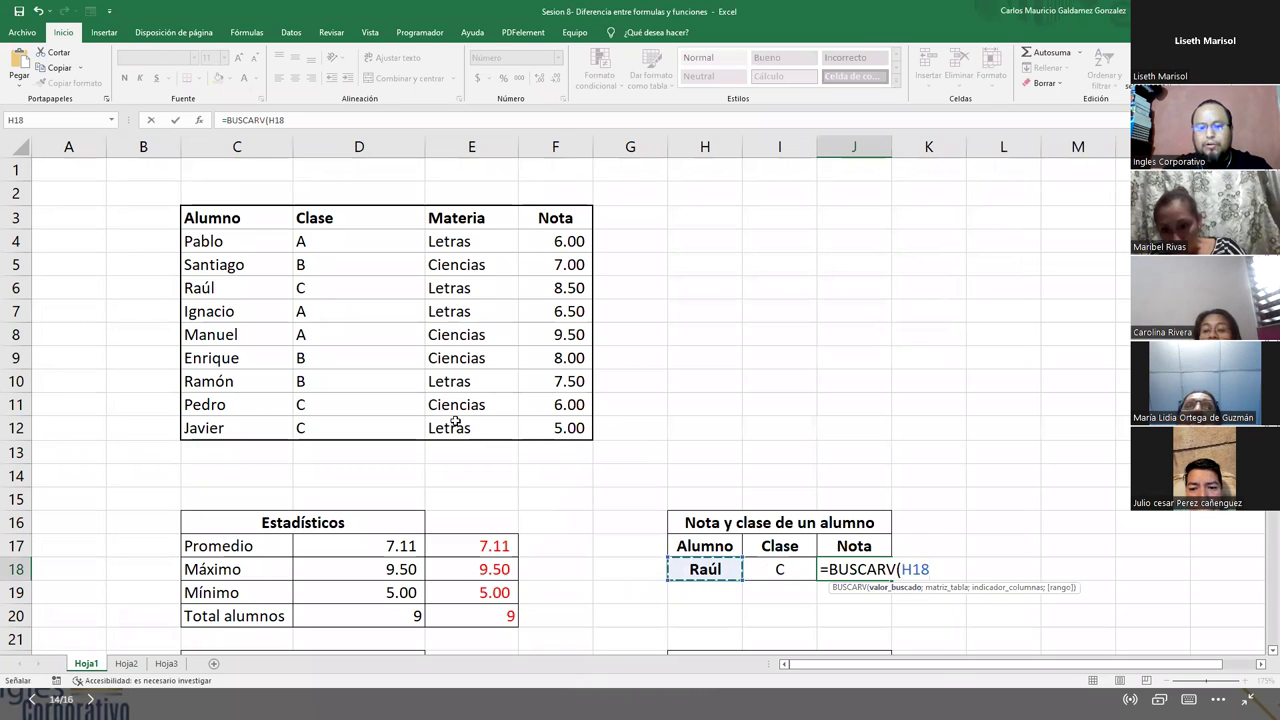
type(";")
left_click_drag(207, 246, 556, 427)
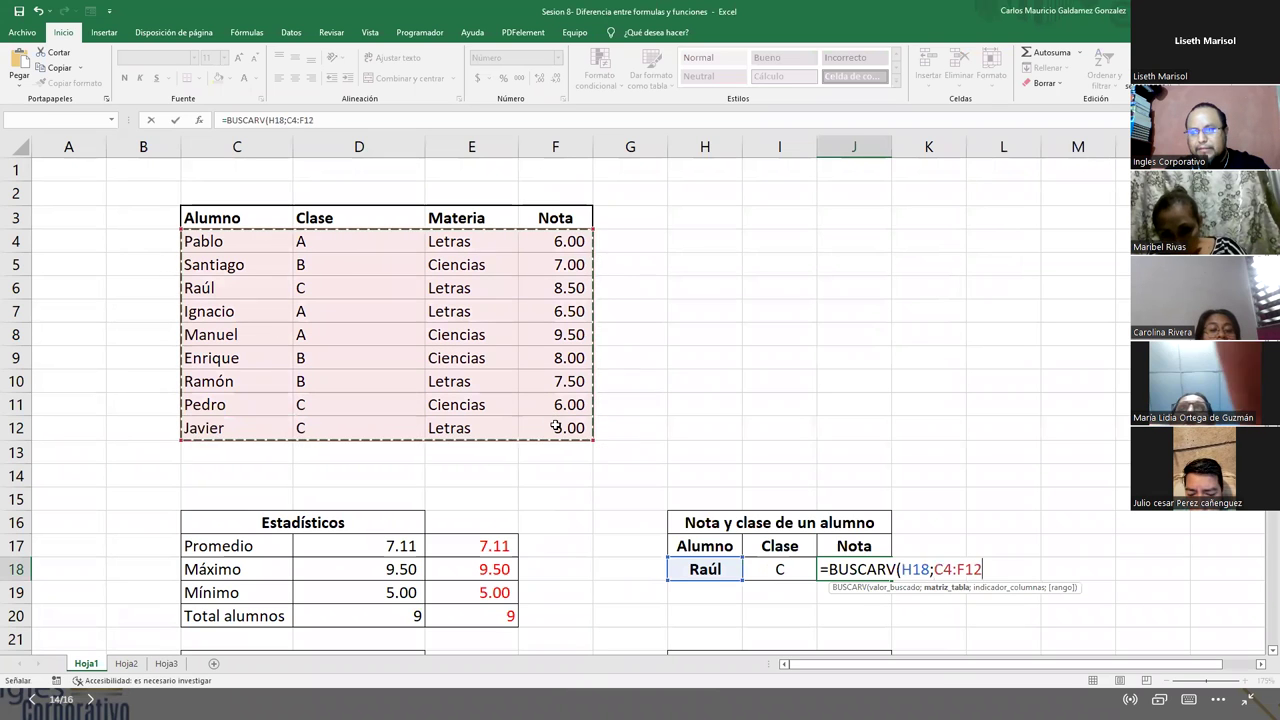
- Finish the J18 lookup with column index 4 and exact match FALSO
type(";")
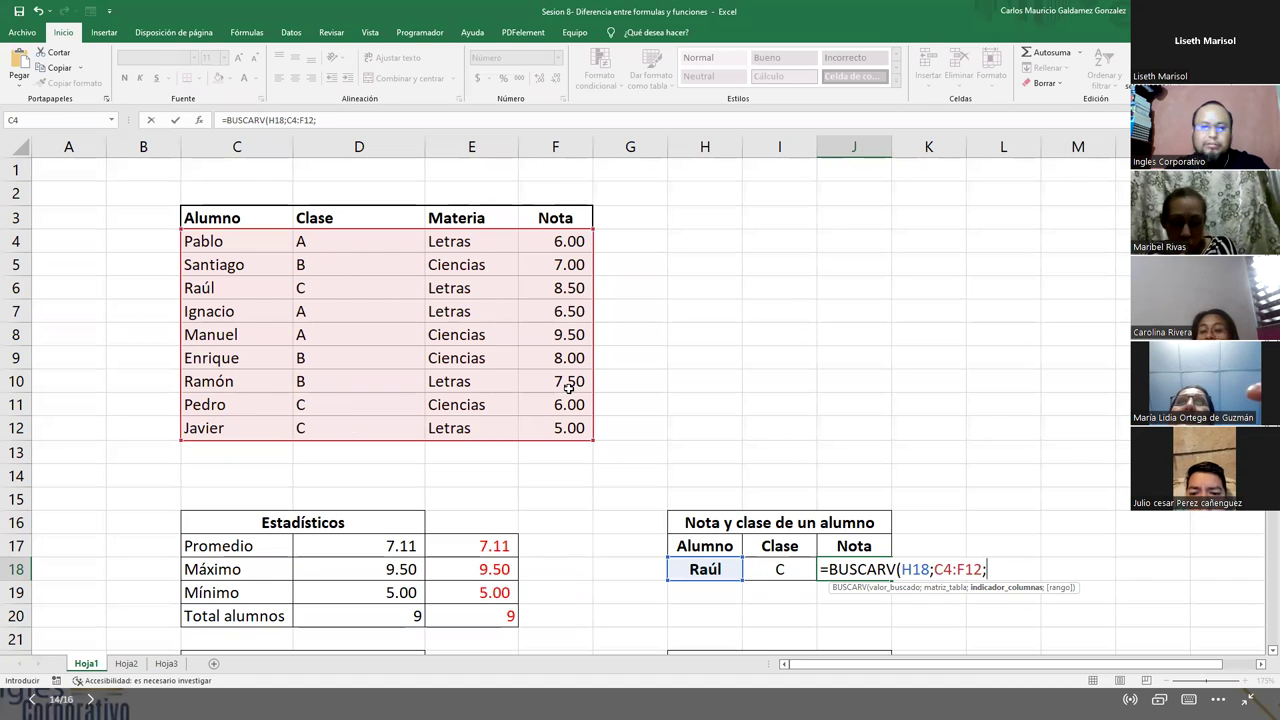
type("4")
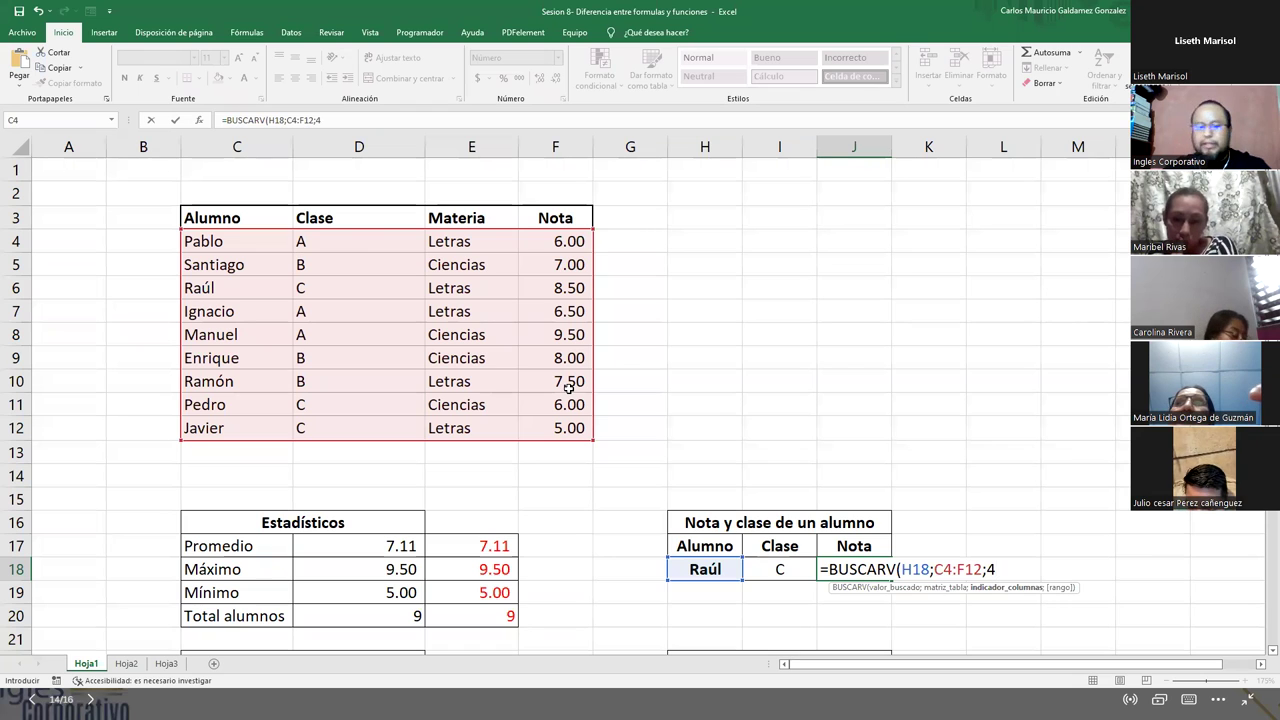
type(";")
key("Down")
key("Tab")
type(")")
key("Return")
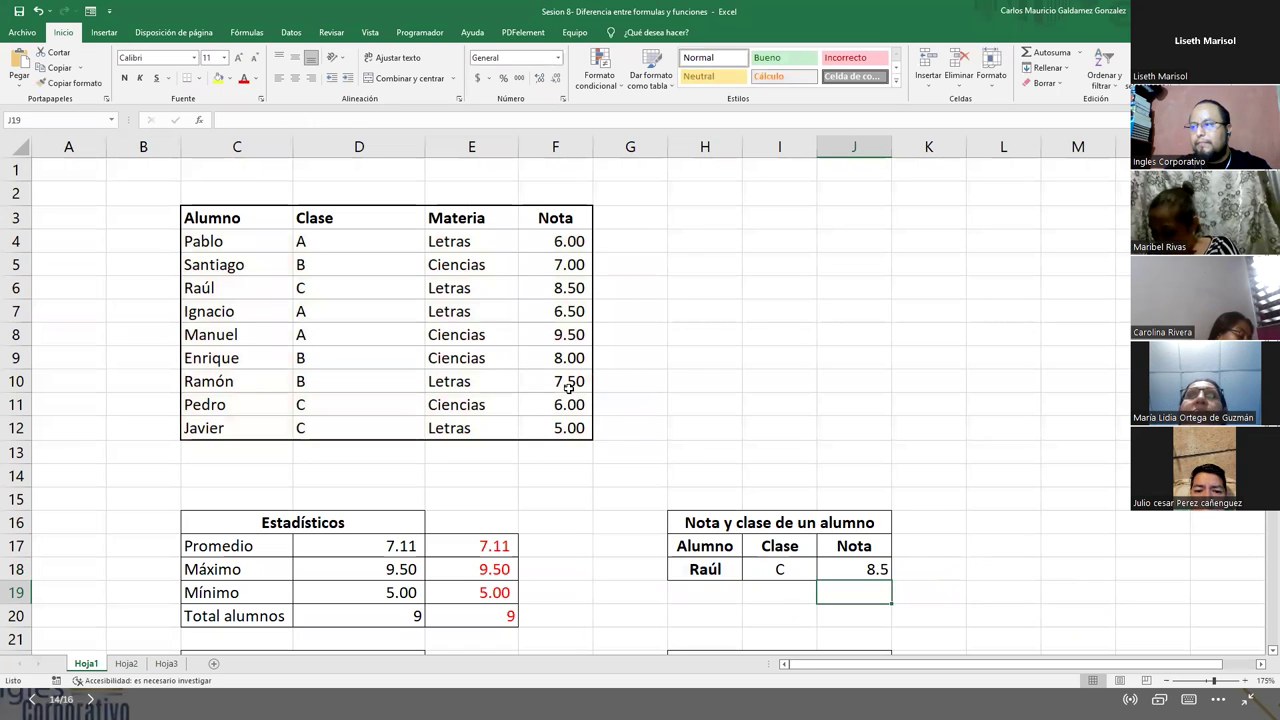
- Copy the J18 formula into Notepad below the first BUSCARV line and move the Notepad window clear of the lookup table
key("Up")
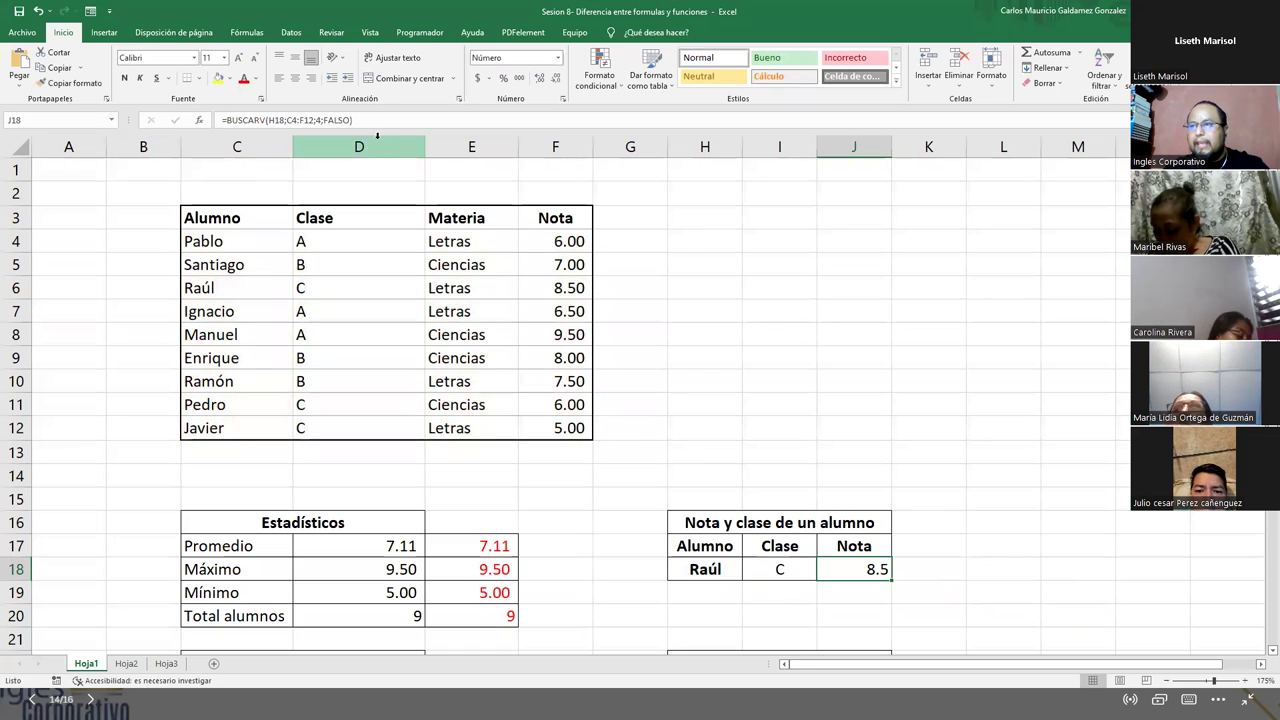
left_click(222, 120)
key("ctrl+c")
key("alt+Tab")
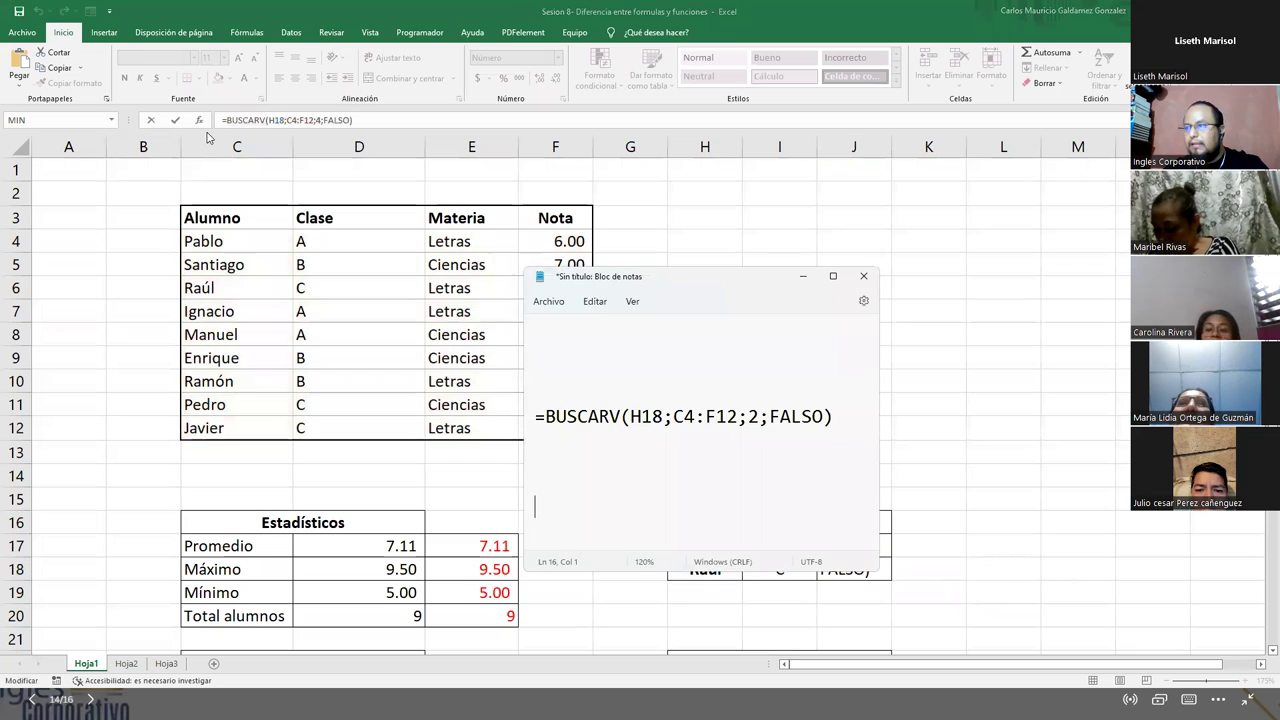
key("ctrl+v")
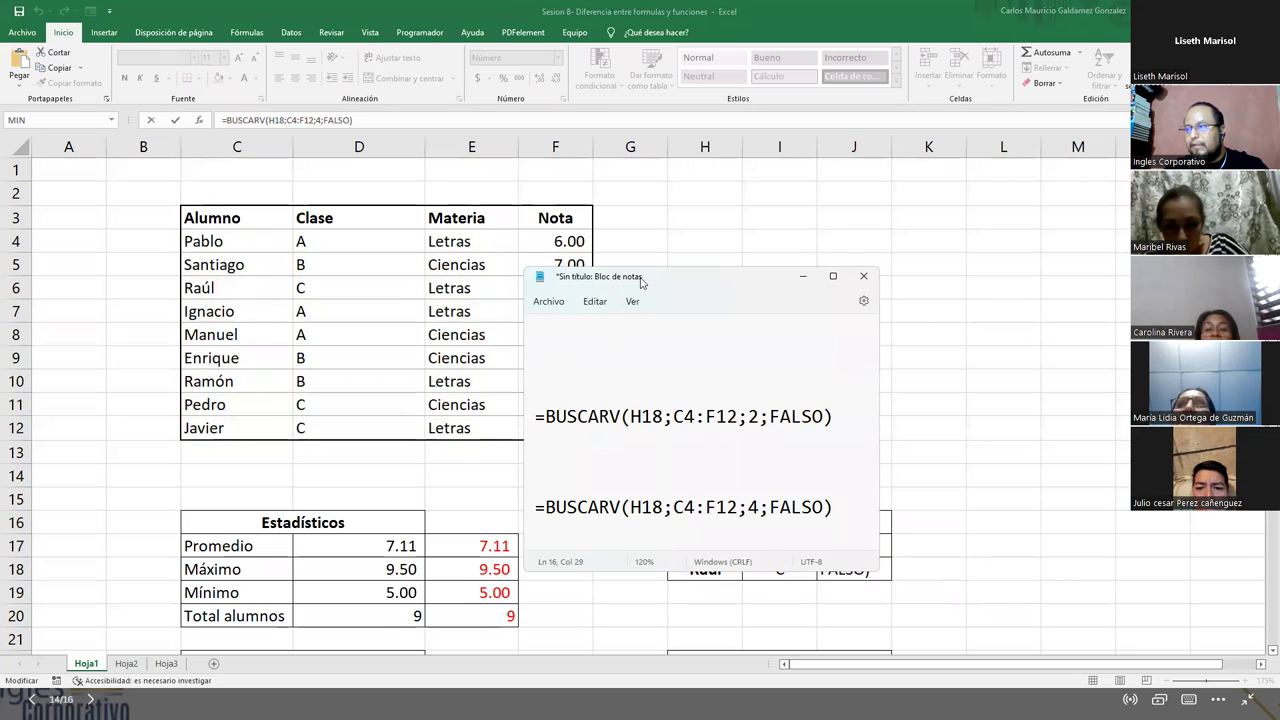
left_click_drag(640, 281, 968, 187)
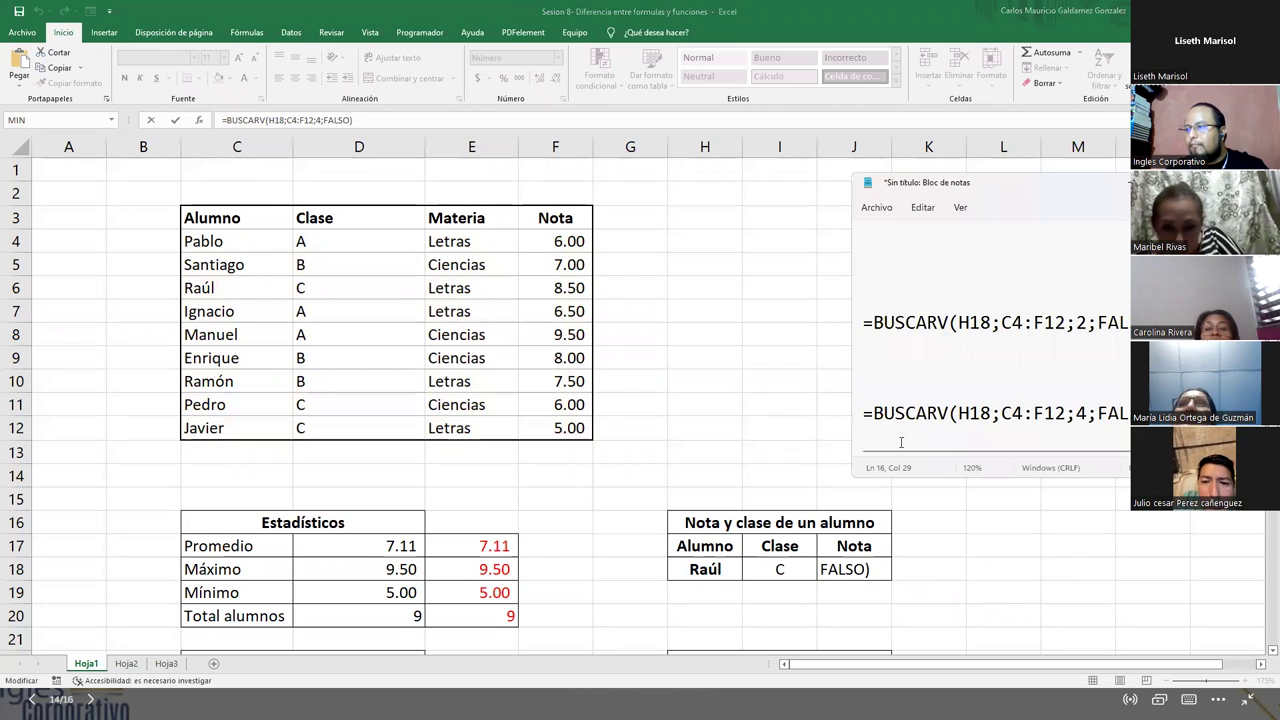
- Confirm the BUSCARV formula in J18 and switch to Notepad
left_click(874, 566)
key("Return")
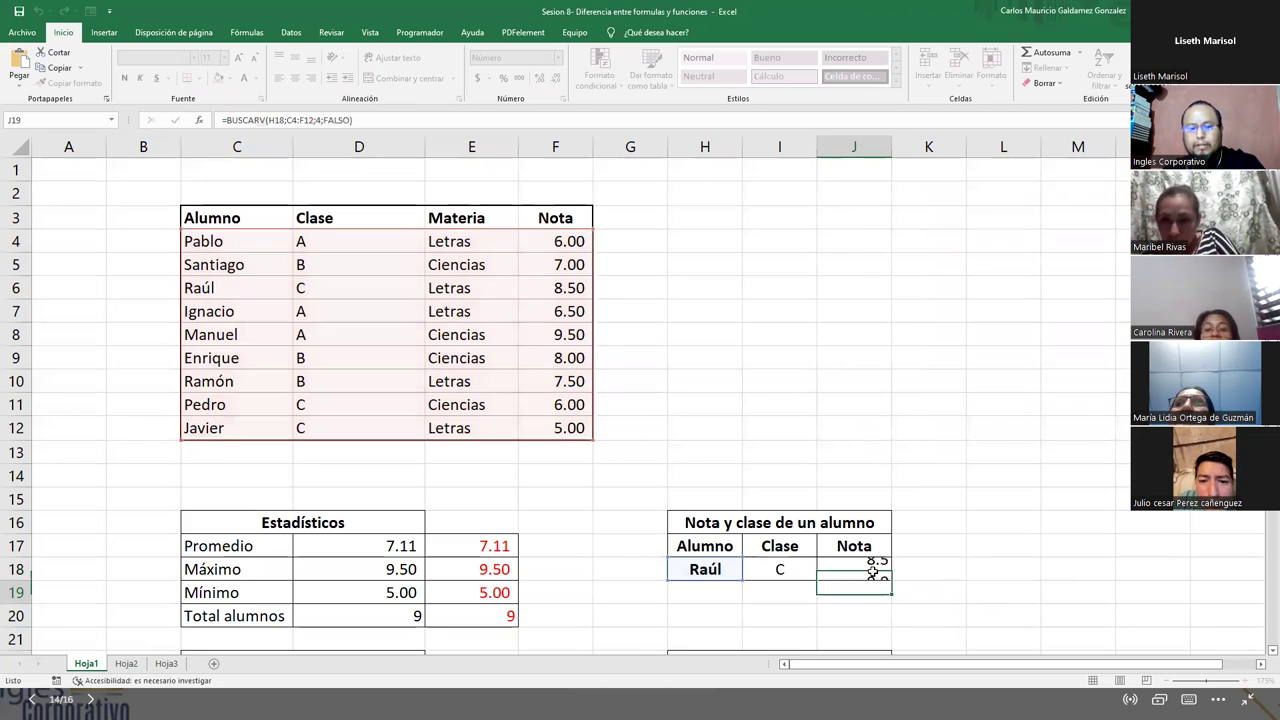
key("alt+Tab")
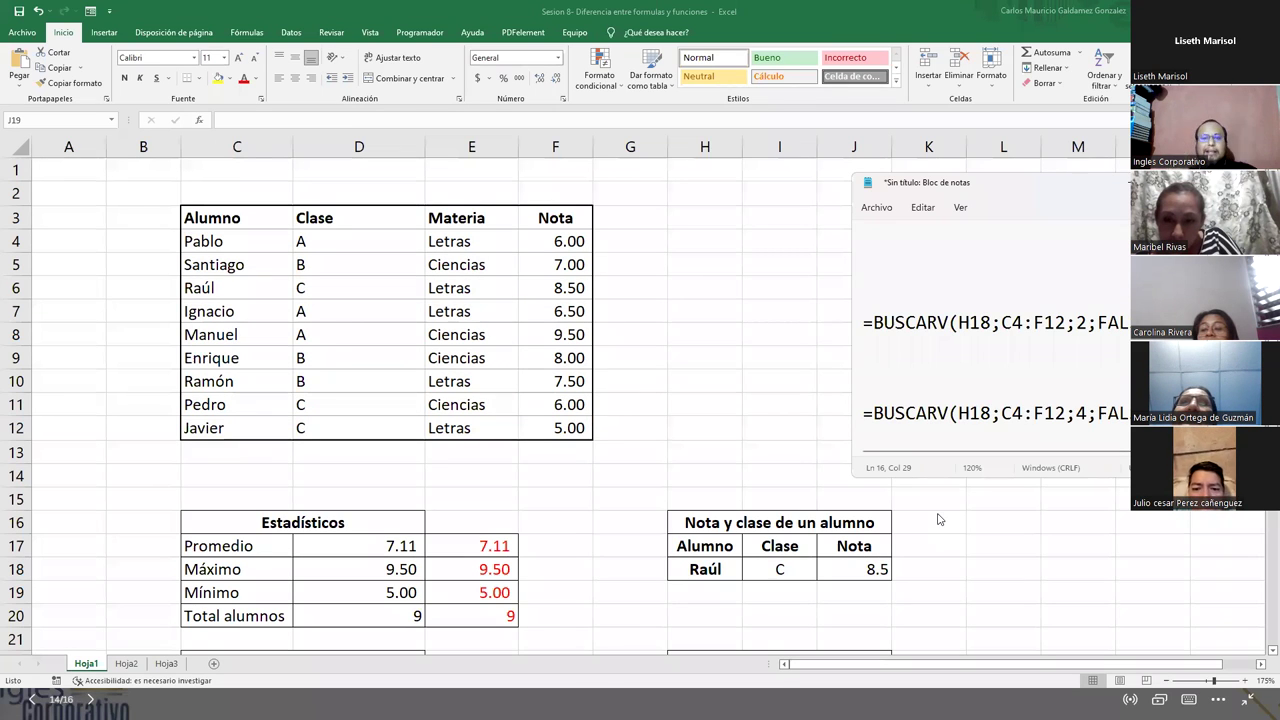
- Enter the student name from C4 in H18 and compare the Clase and Nota lookups with row 4 of the grades table
left_click(688, 572)
left_click(688, 571)
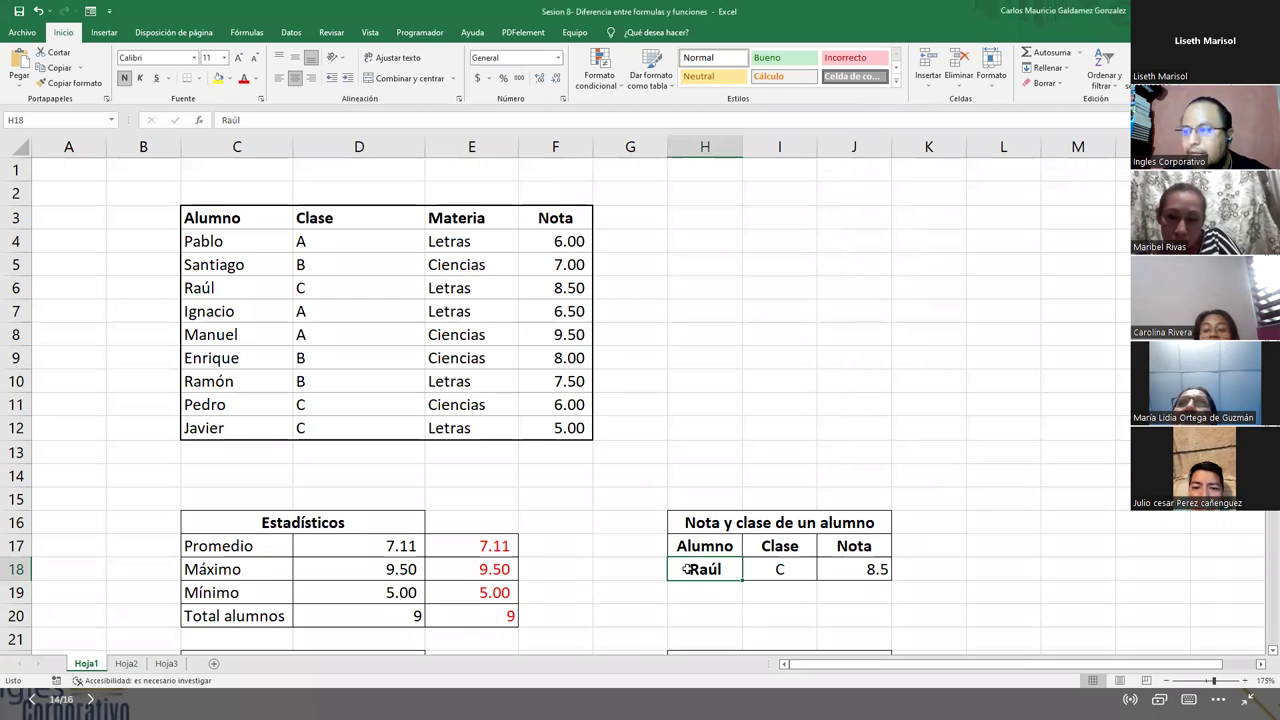
type("Pablo")
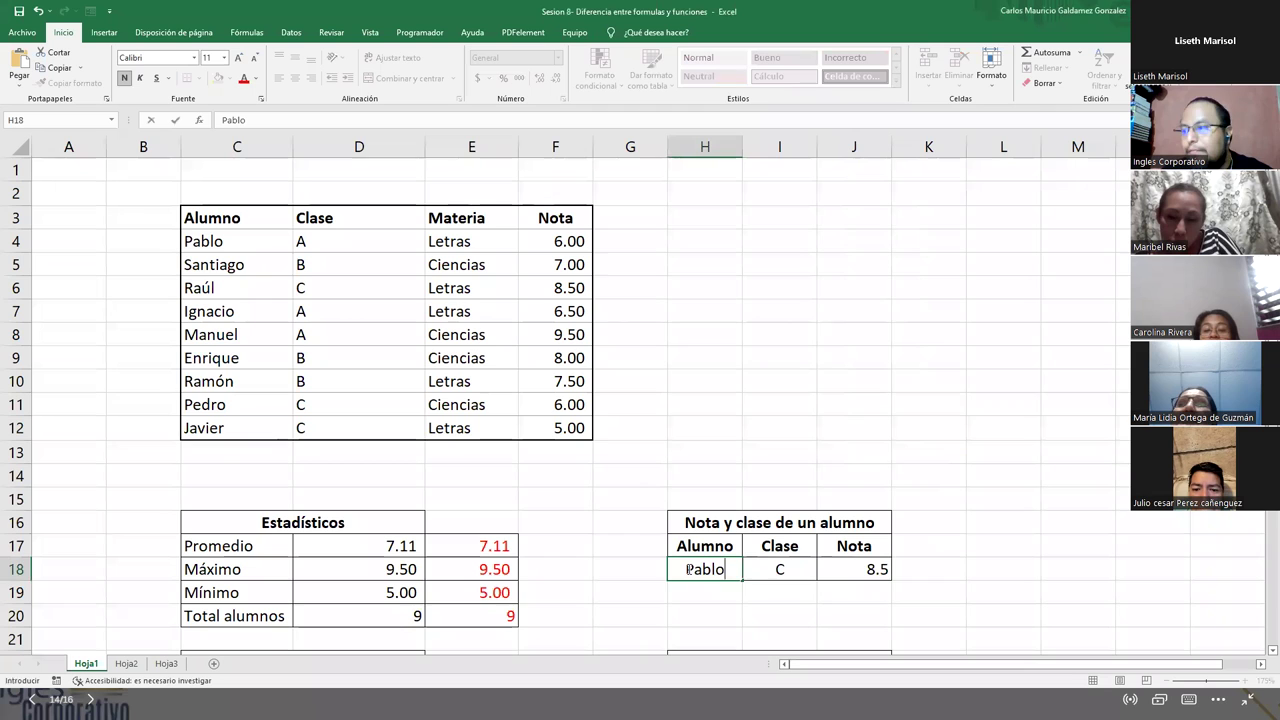
key("Return")
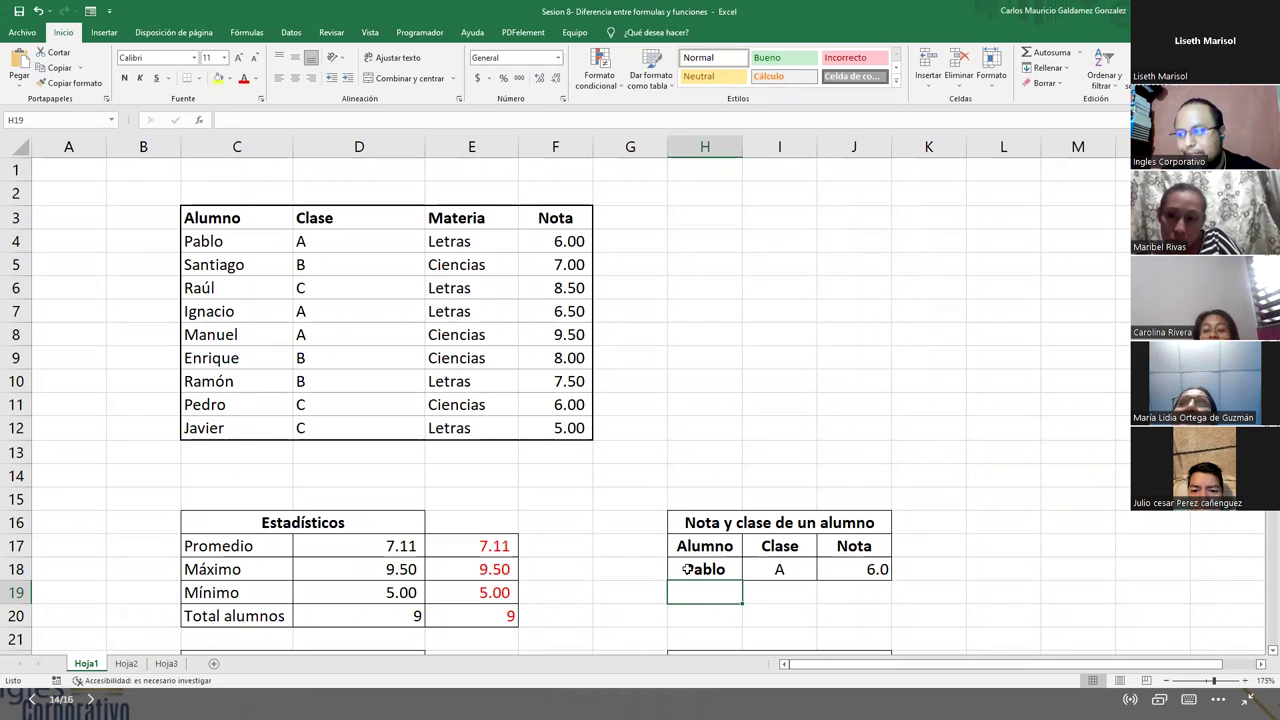
left_click(783, 570)
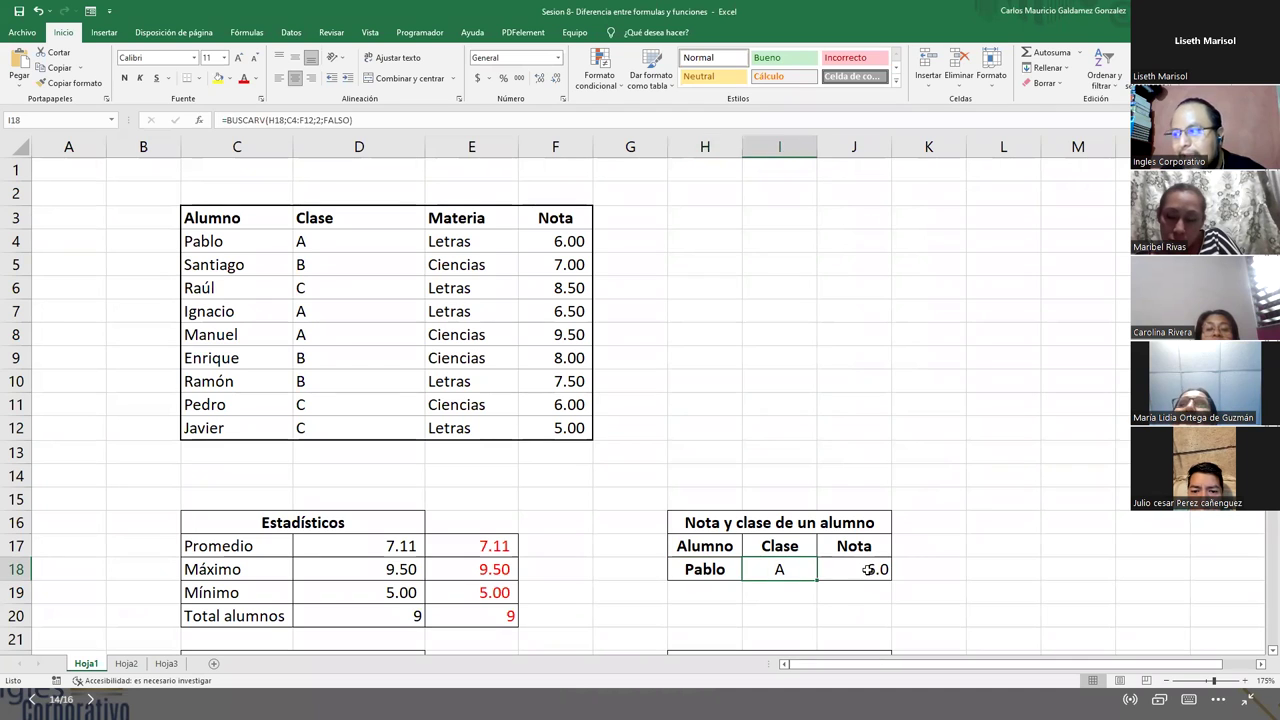
left_click(247, 244)
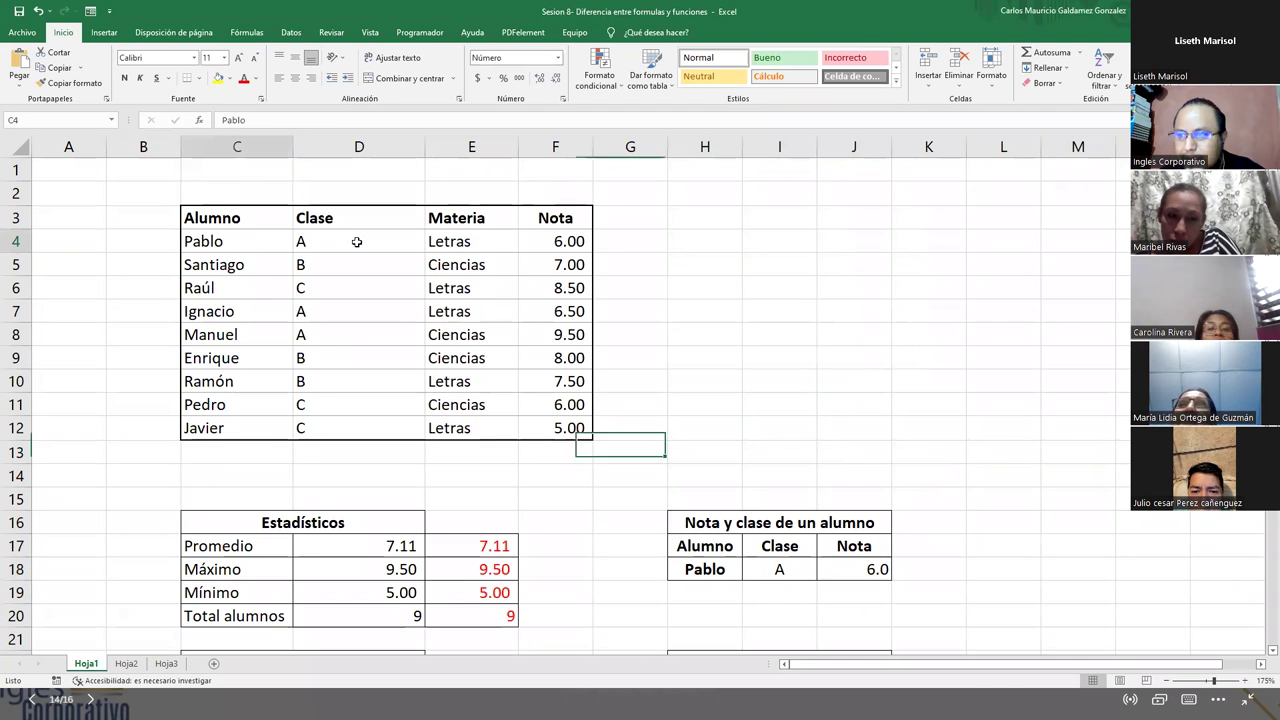
left_click_drag(356, 242, 535, 240)
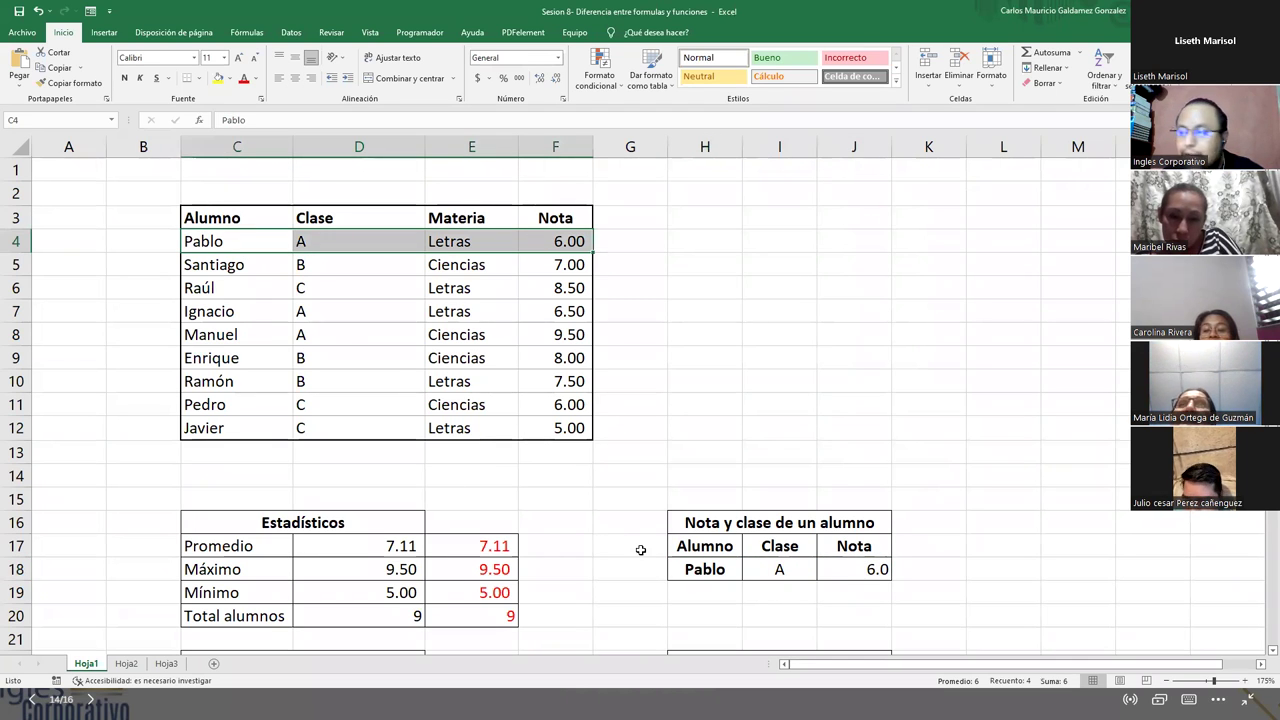
- Enter the student name from C10 in H18 and check the lookups against row 10 of the grades table
left_click(706, 572)
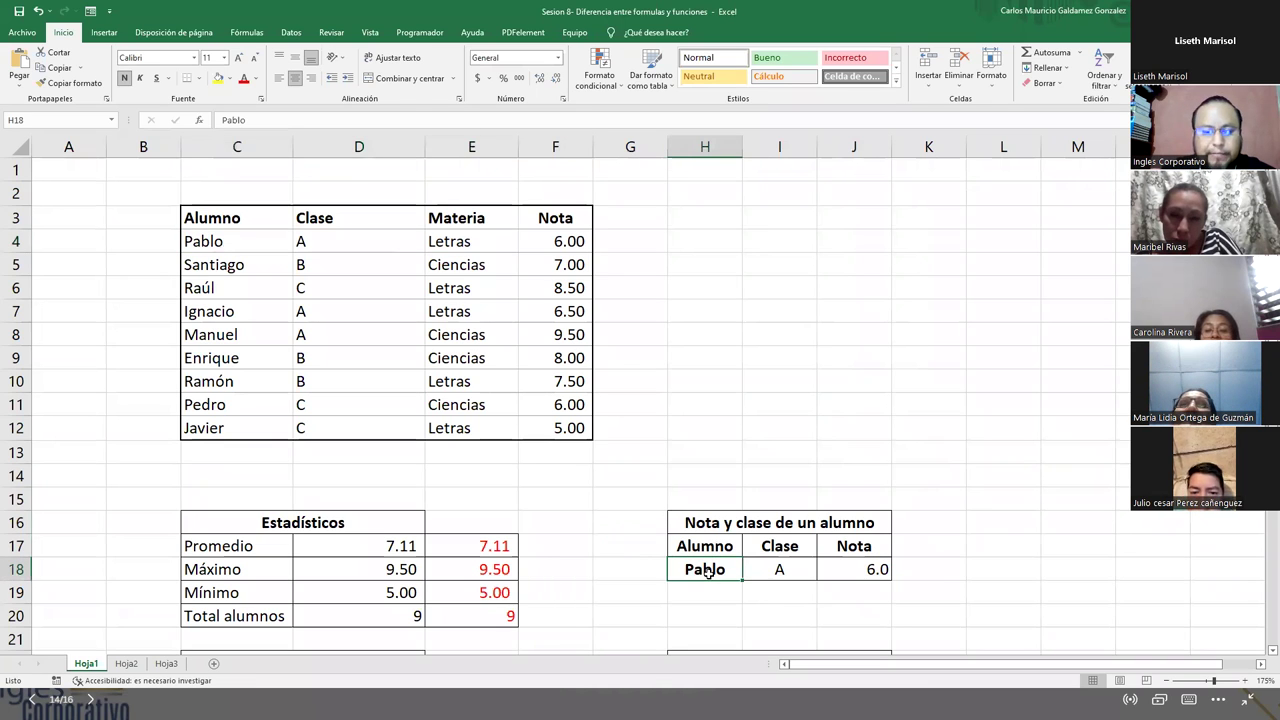
type("Ramón")
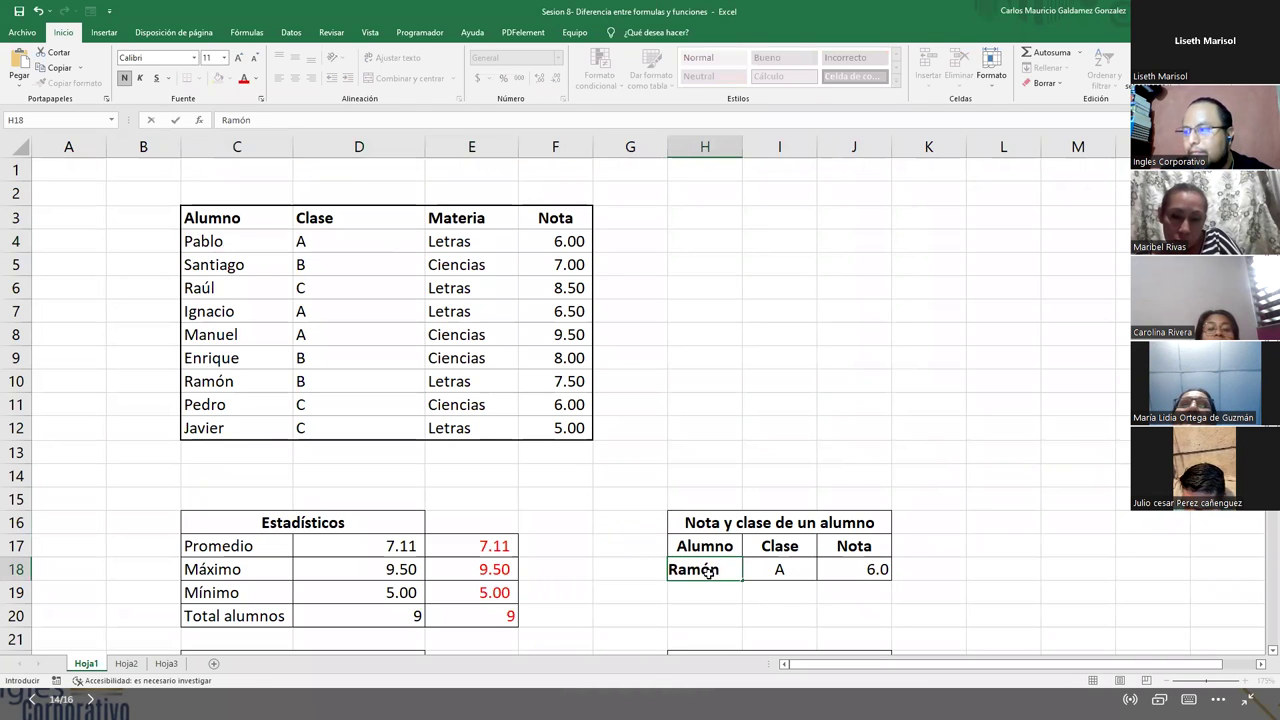
key("Return")
left_click_drag(241, 374, 557, 381)
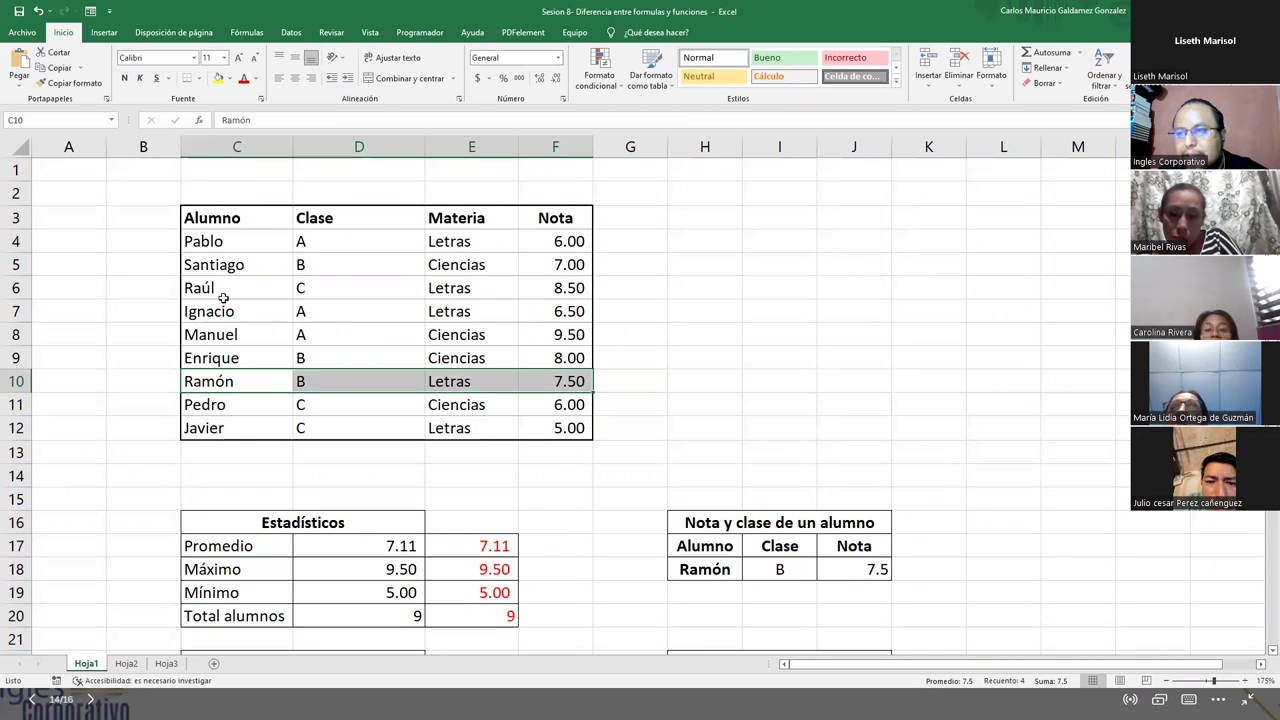
- Test the lookups by entering the C6 student's name in H18 without its accent
left_click(690, 566)
type("Raul")
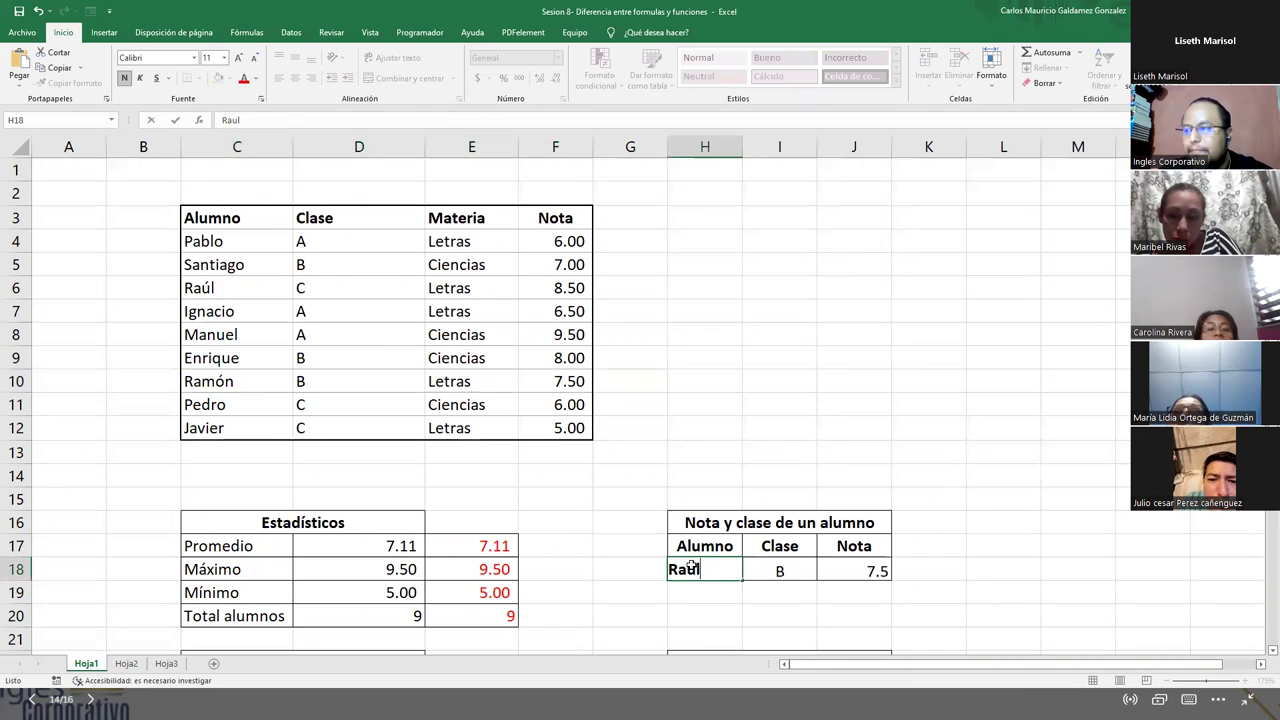
key("Return")
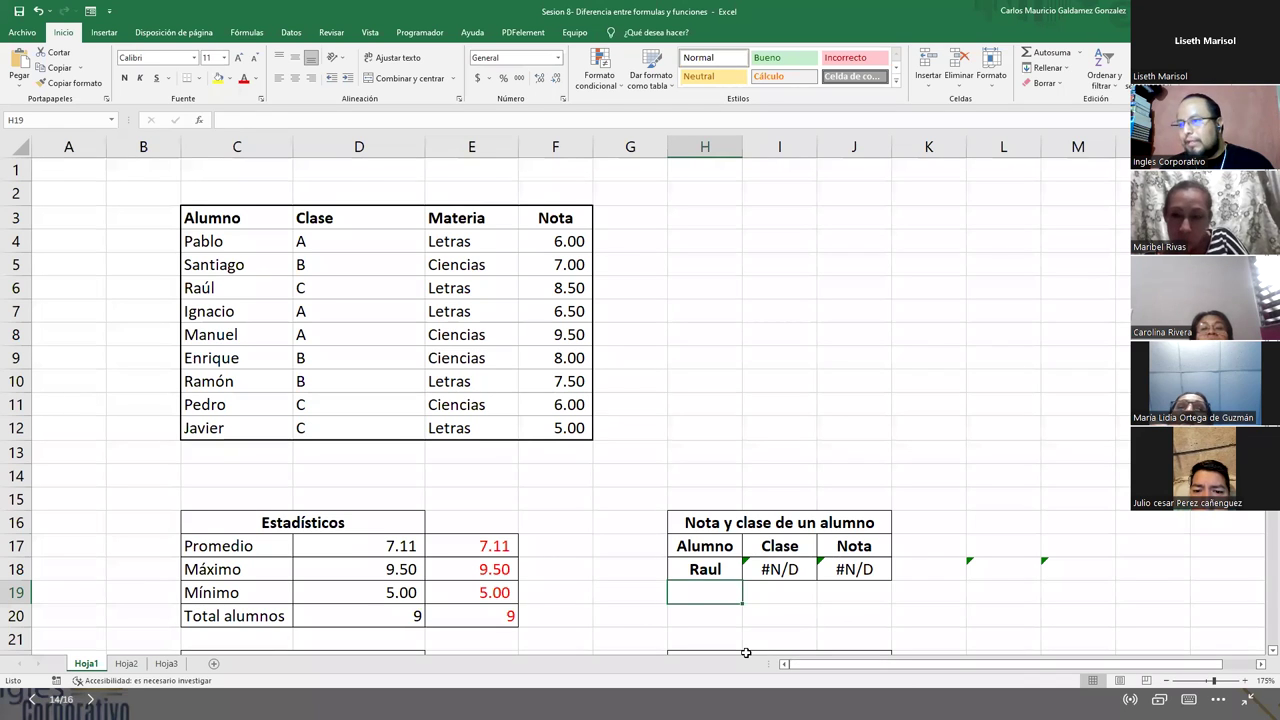
- Try copying the accented student name from C6 into H18, and undo the paste
left_click(701, 572)
left_click(214, 290)
key("ctrl+c")
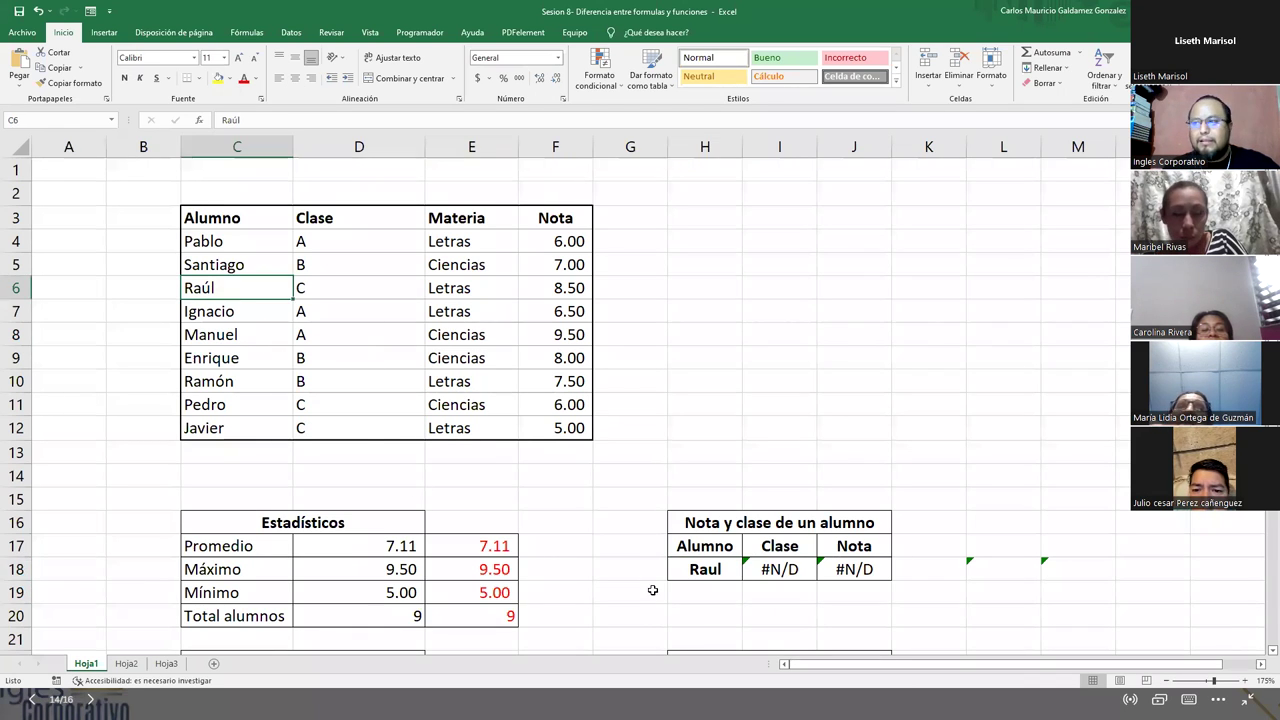
left_click(706, 569)
key("ctrl+v")
key("ctrl+z")
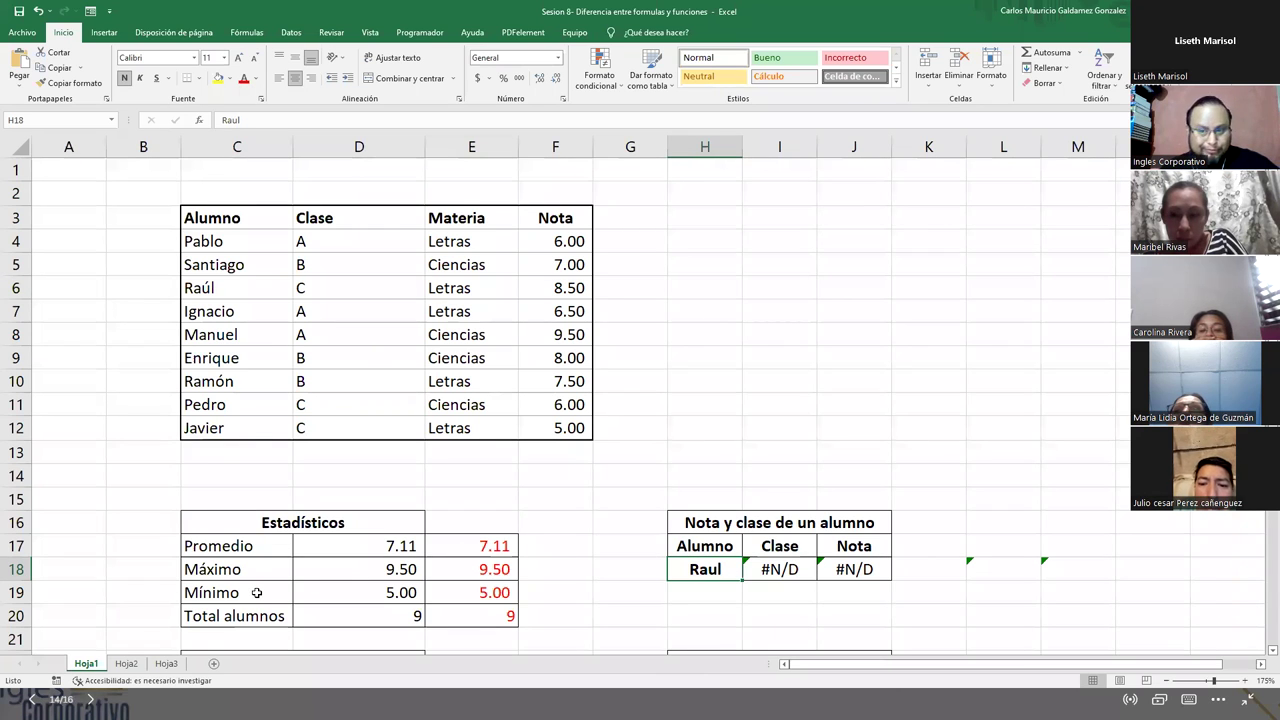
double_click(703, 568)
key("Return")
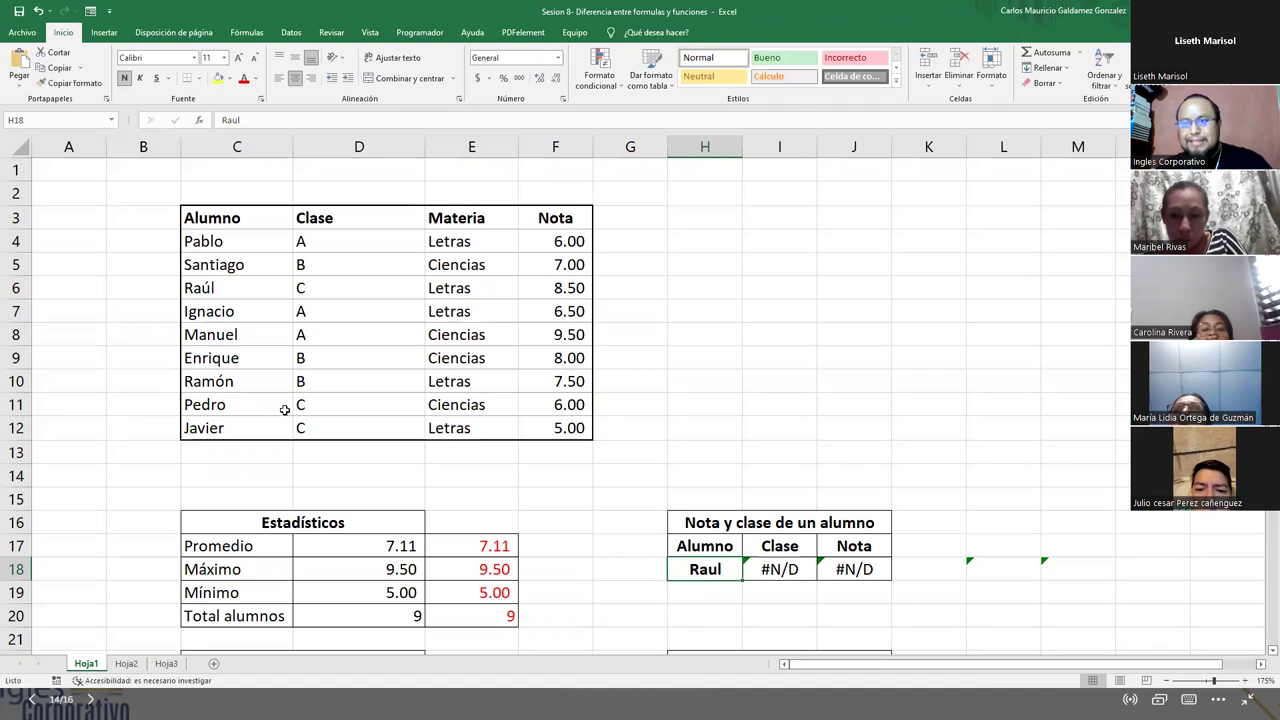
- Compare the spelling in C6 and H18, and read the help explanation for the #N/D error in I18
left_click(228, 292)
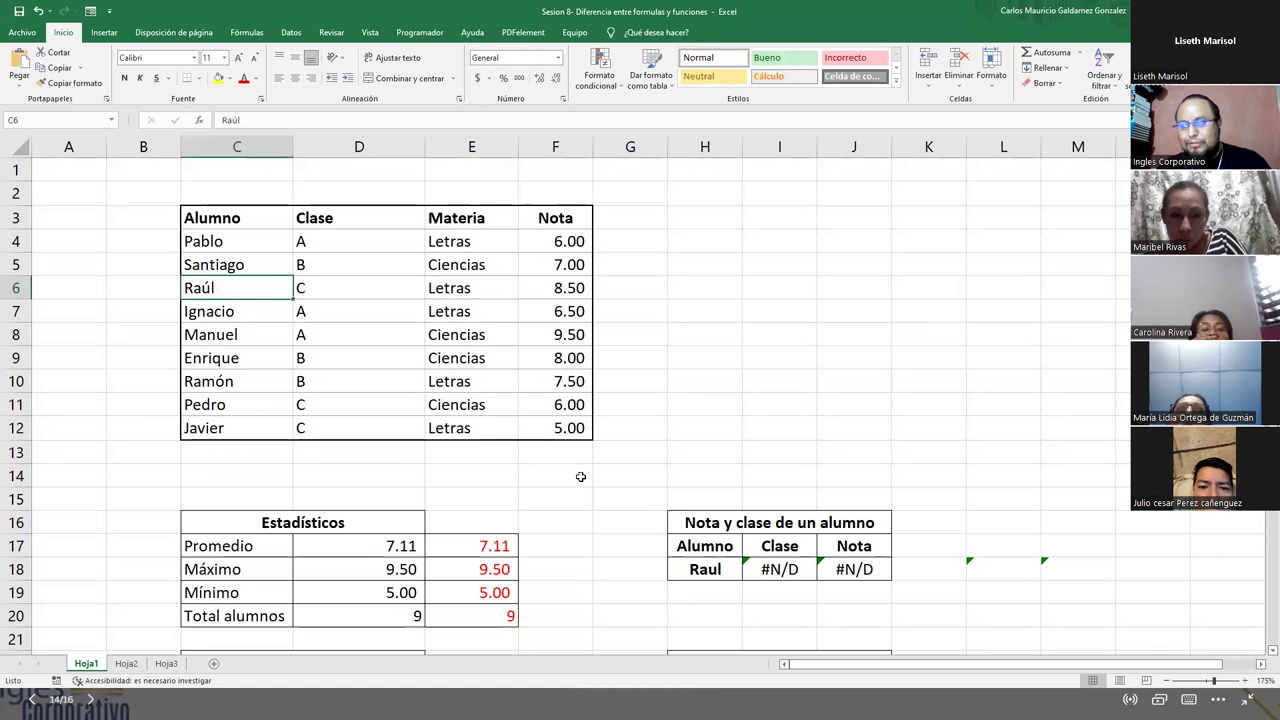
left_click(725, 569)
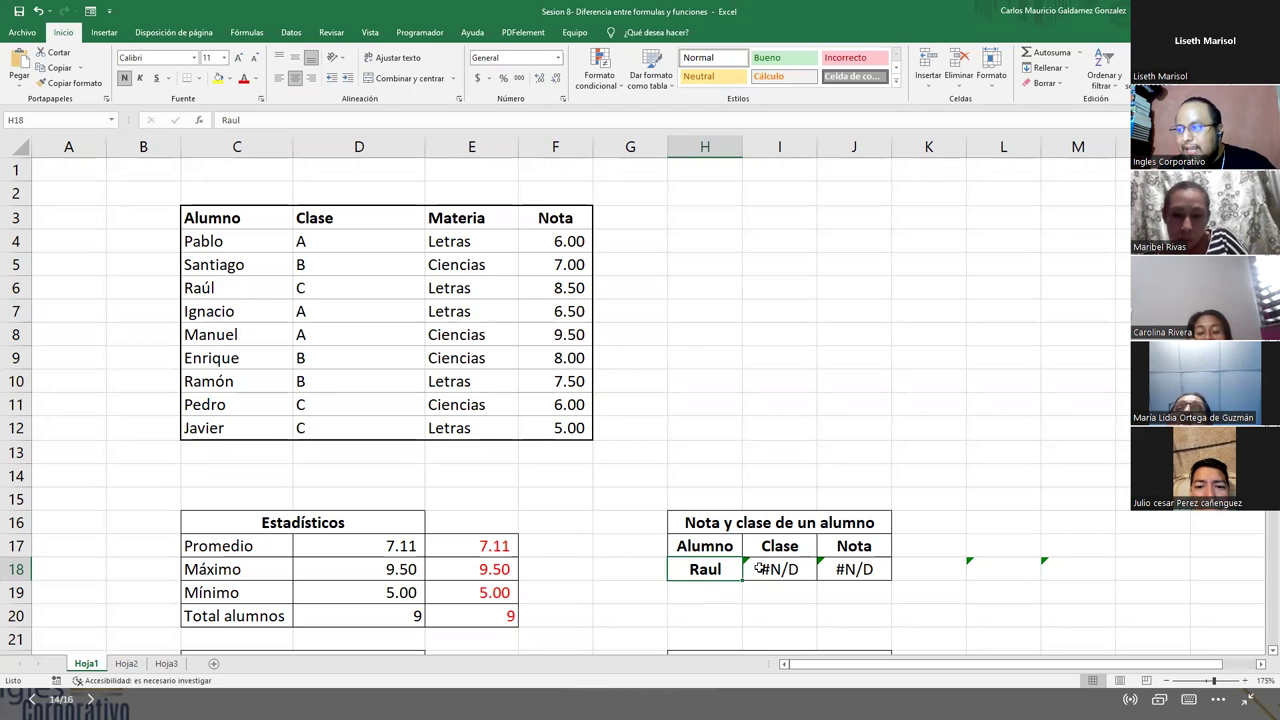
left_click(750, 566)
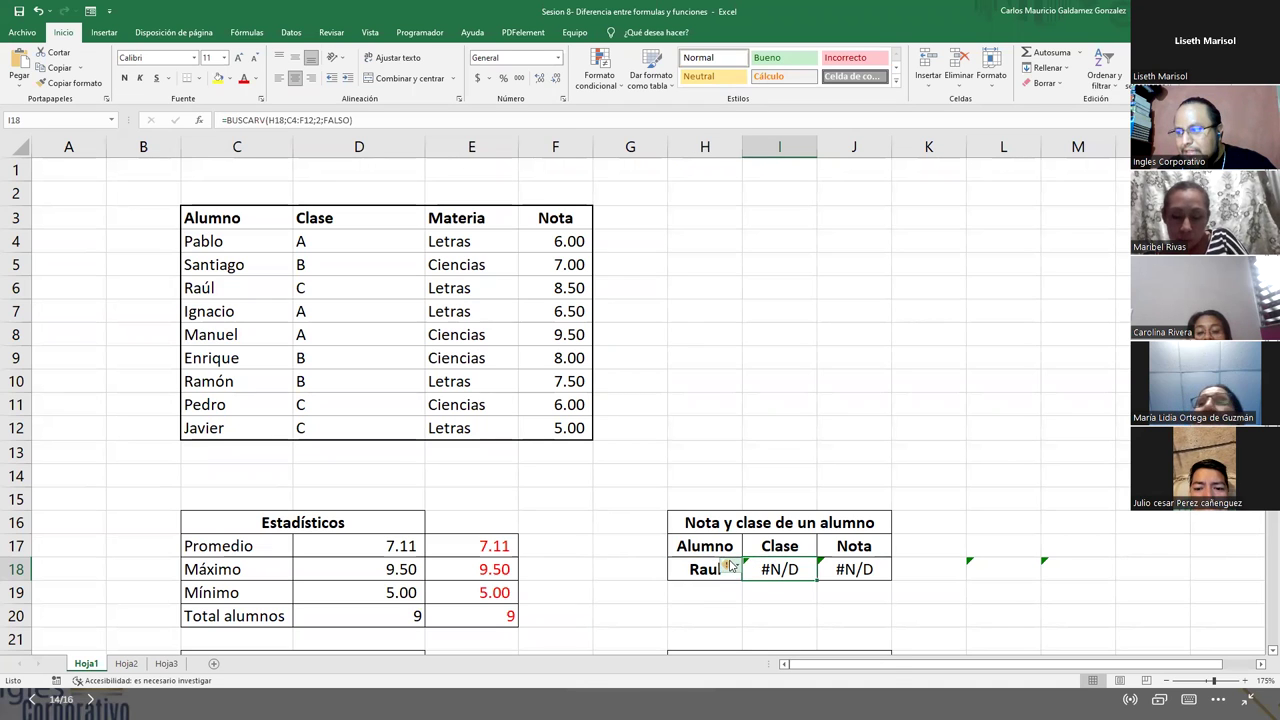
left_click(731, 566)
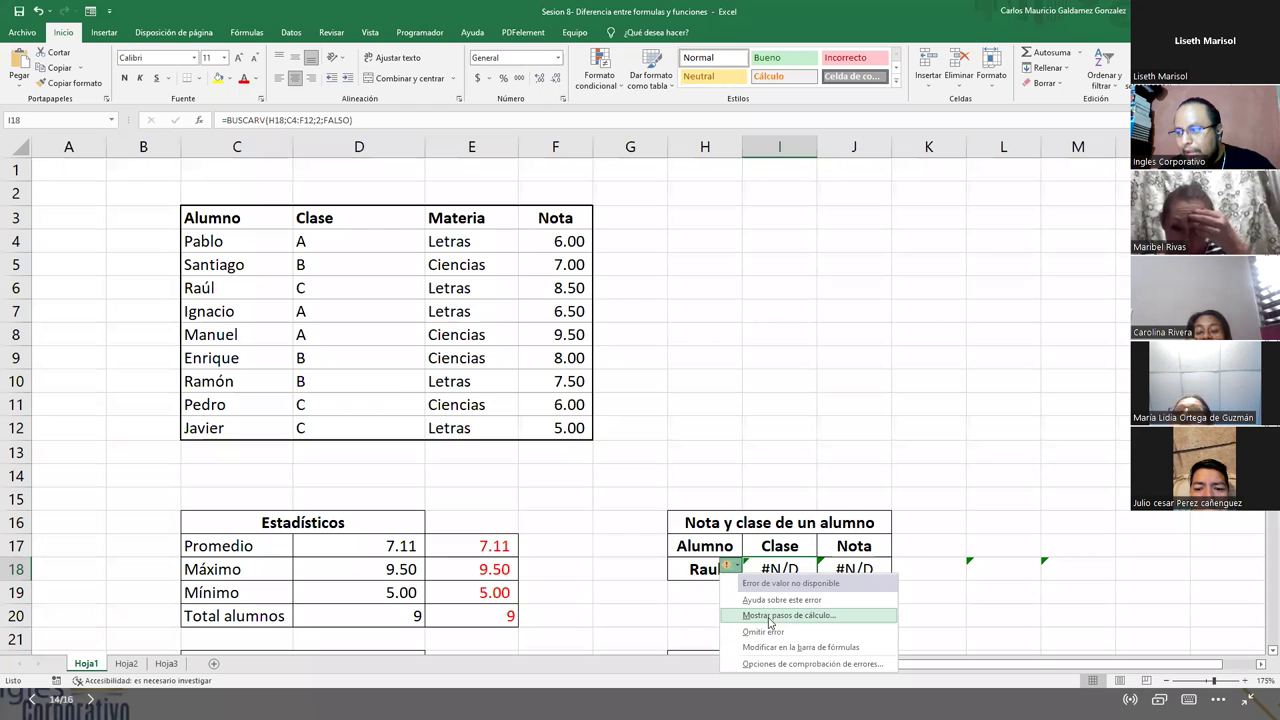
left_click(780, 601)
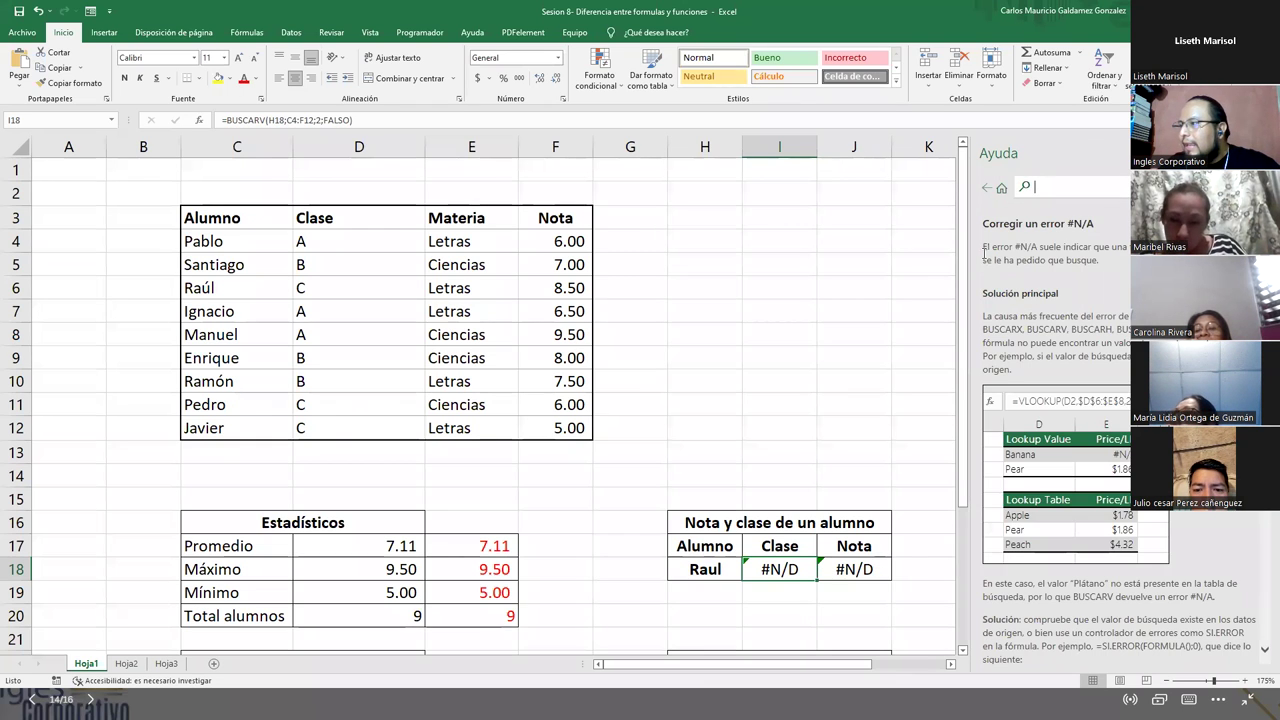
left_click_drag(985, 248, 1100, 260)
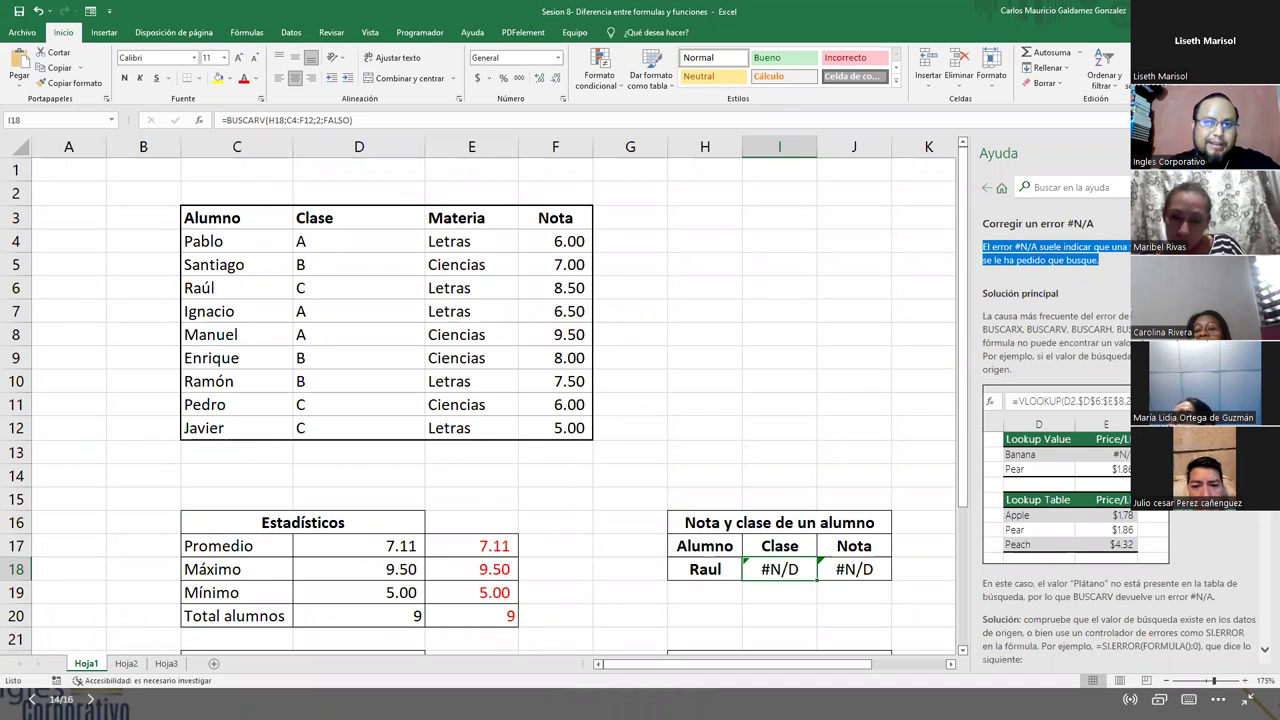
- Enter the C6 student's name in H18 with the correct accent and close the Ayuda pane
left_click(712, 572)
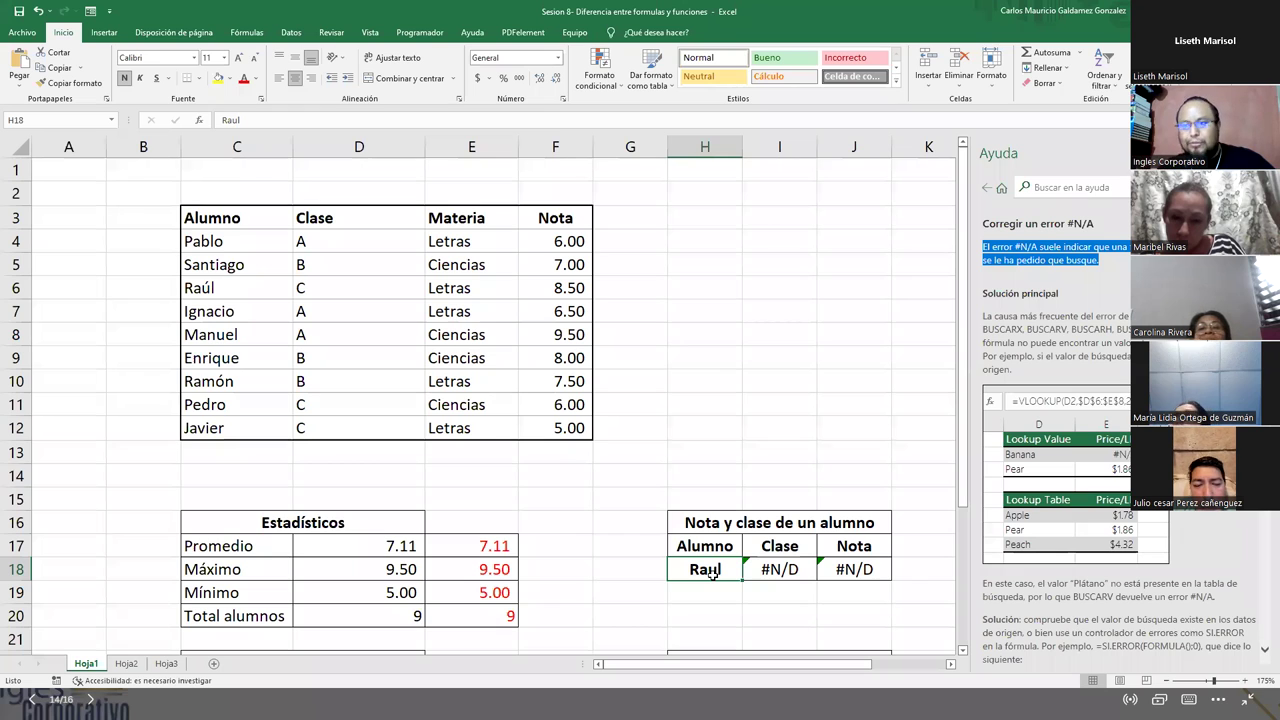
type("Raúl")
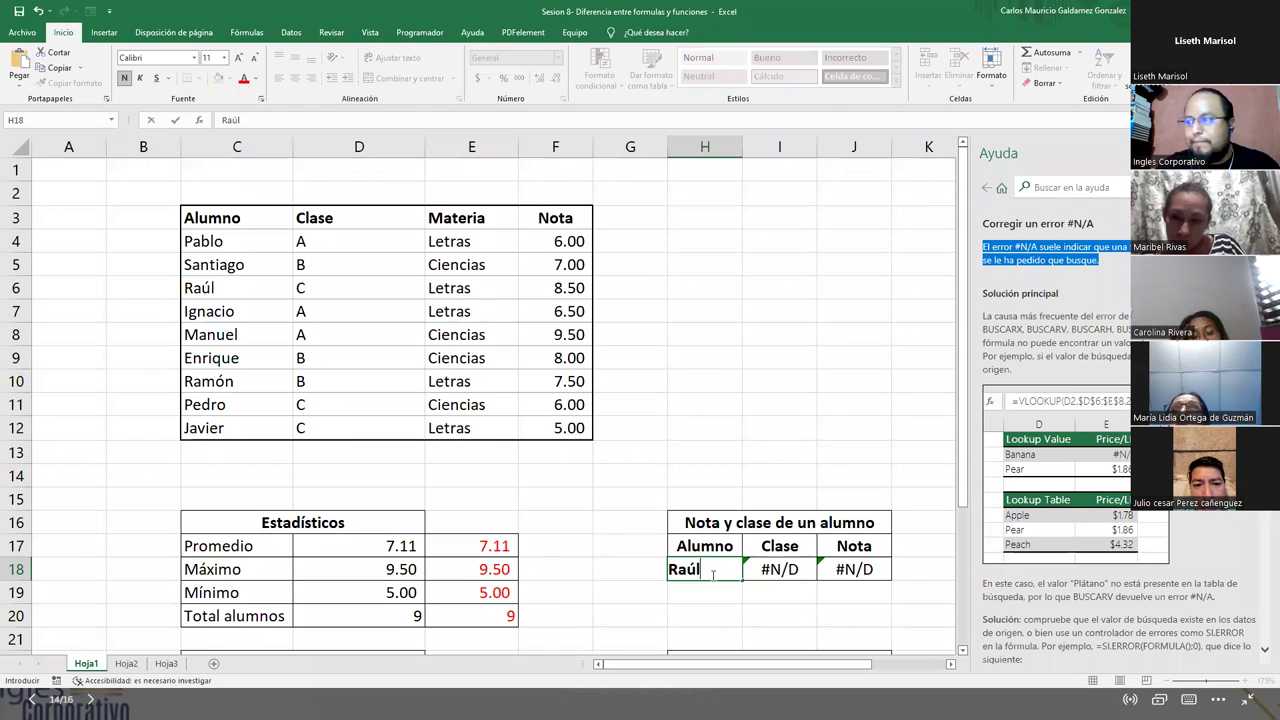
key("Return")
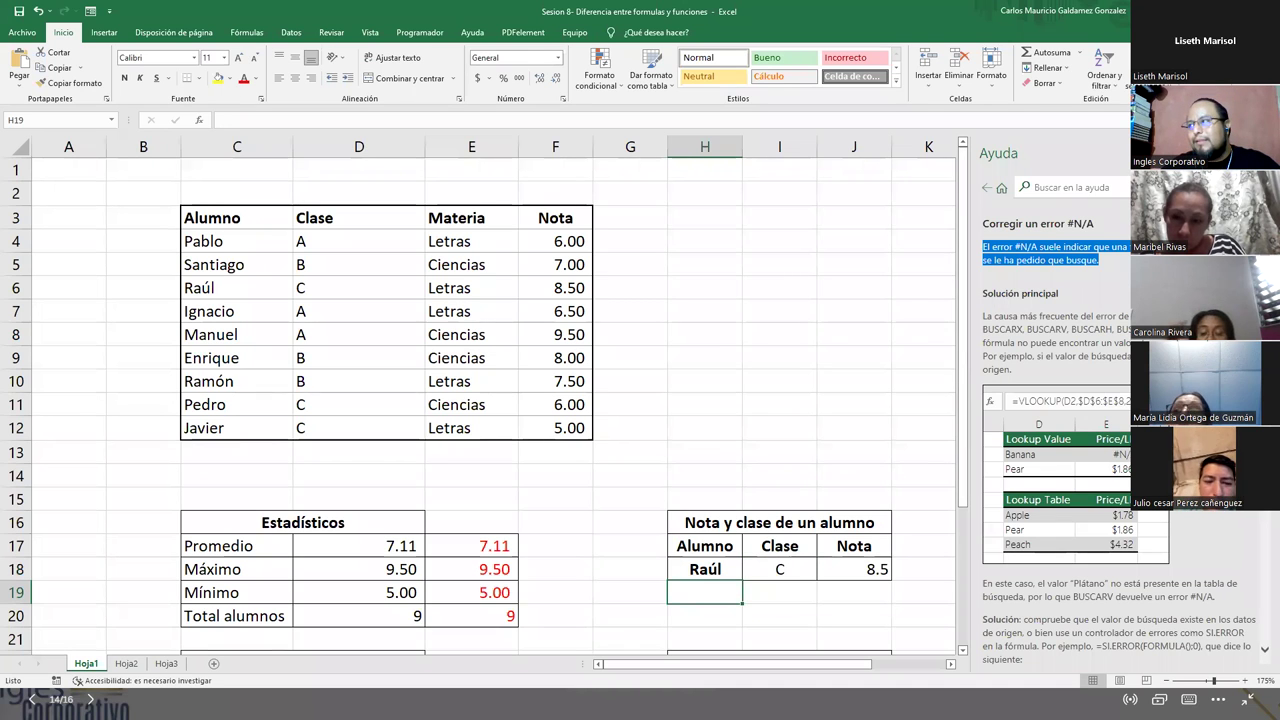
left_click(1267, 153)
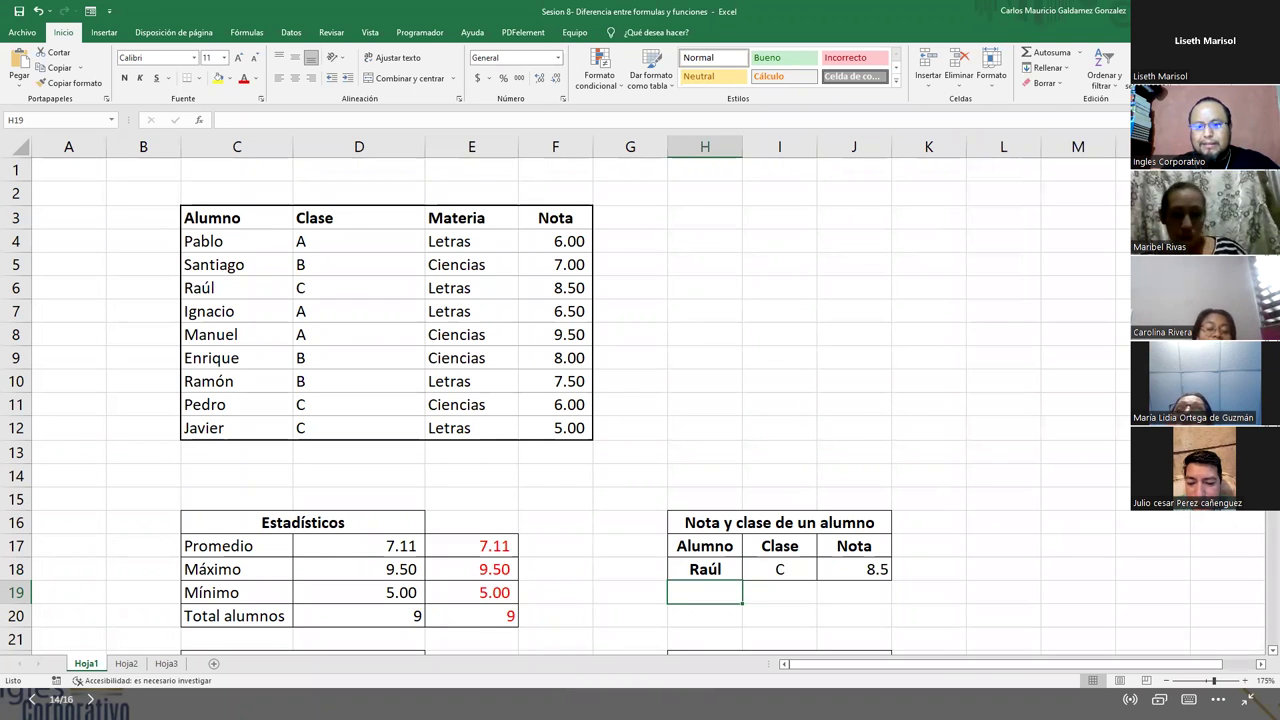
- Look over the Alumnos con nota Superior a 7 table and review the CONTARA formula in D20
key("alt+Tab")
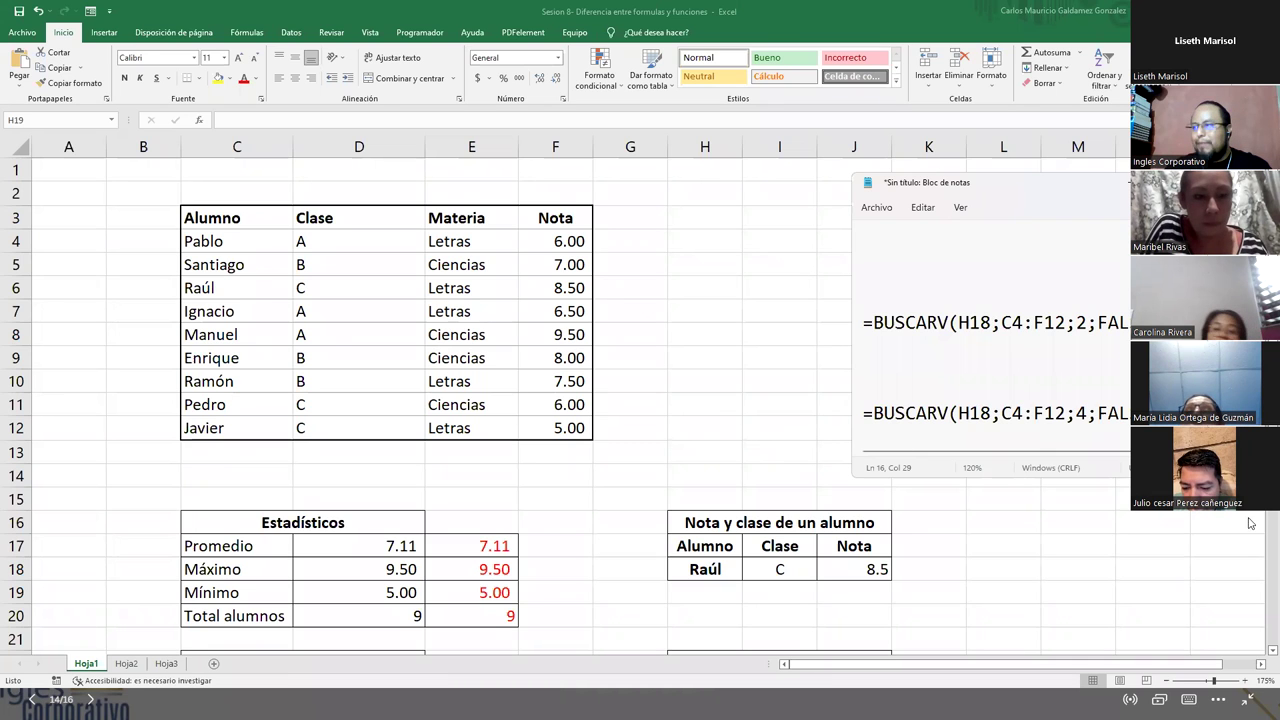
scroll(777, 512, "down", 2)
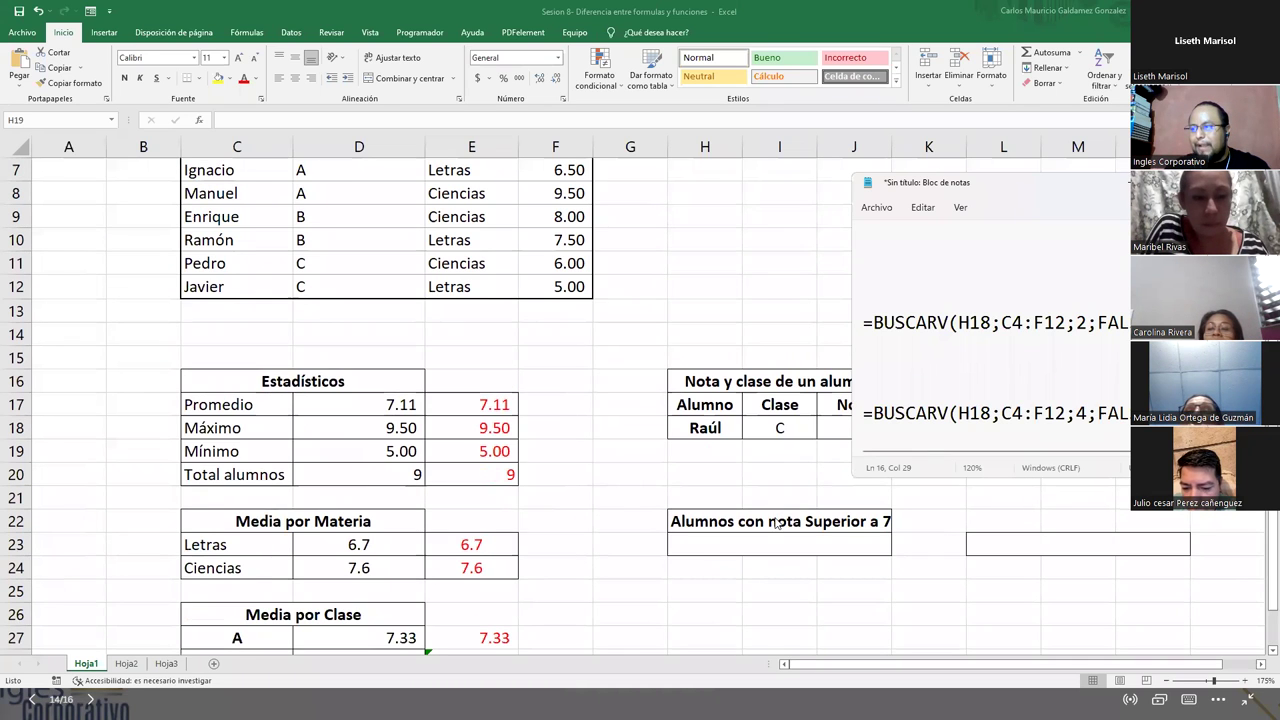
left_click(694, 543)
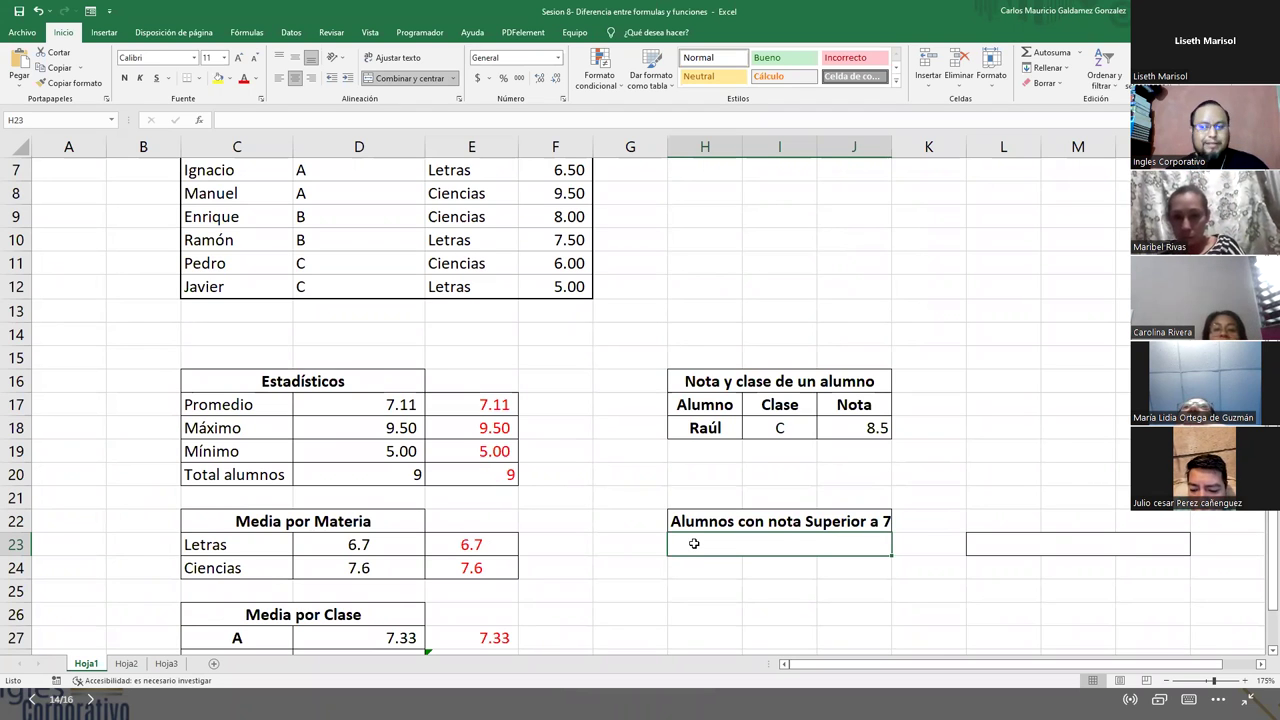
left_click(356, 482)
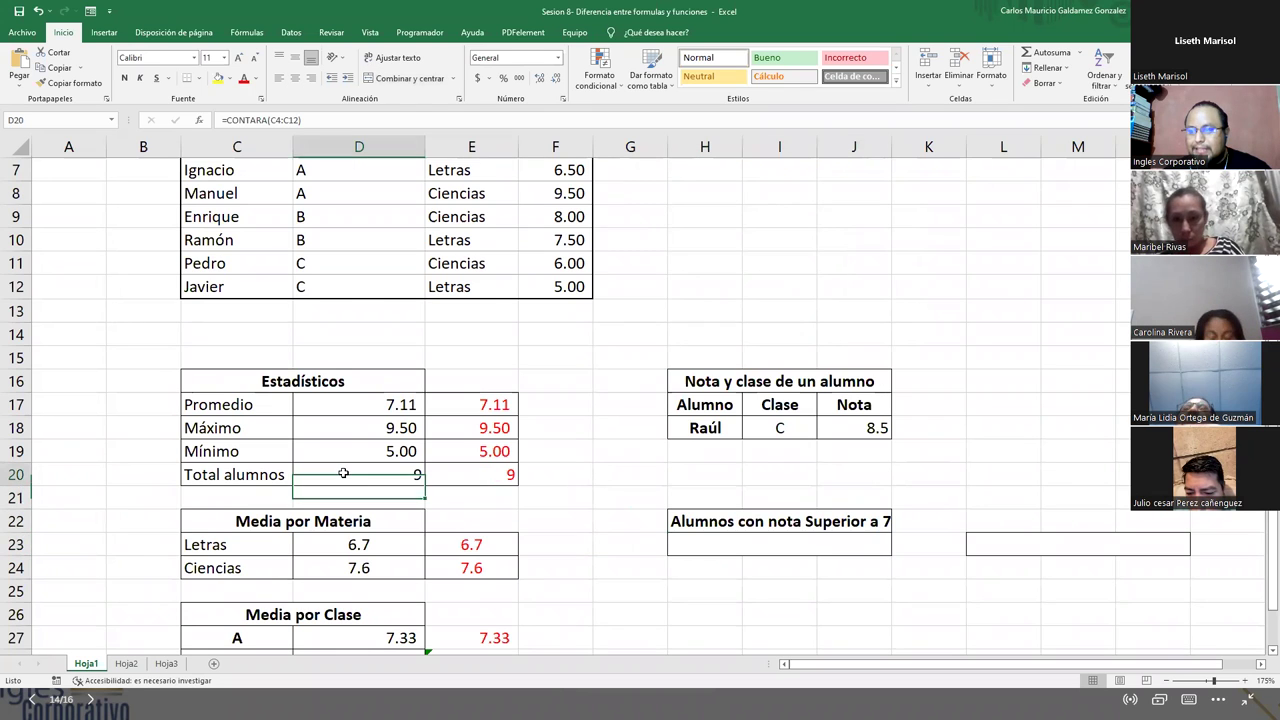
left_click(256, 122)
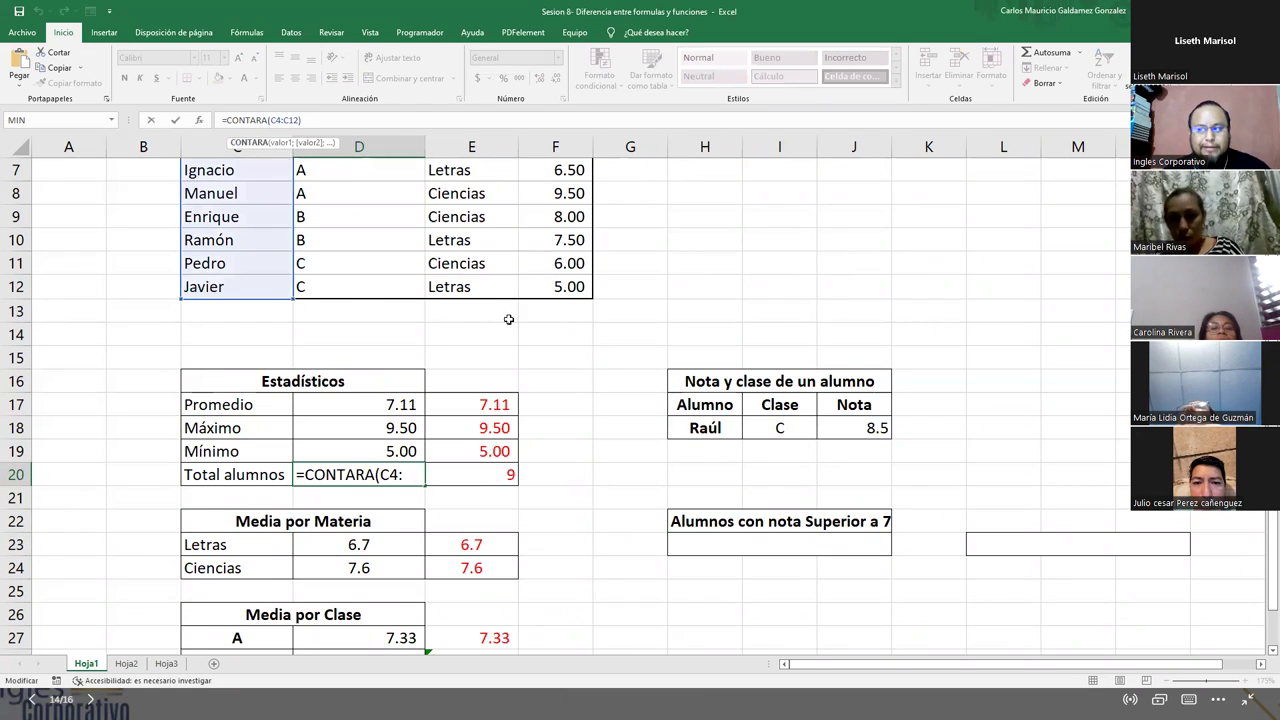
- Start a CONTAR.SI formula in H23 under Alumnos con nota Superior a 7 and open the help for the function
left_click(732, 548)
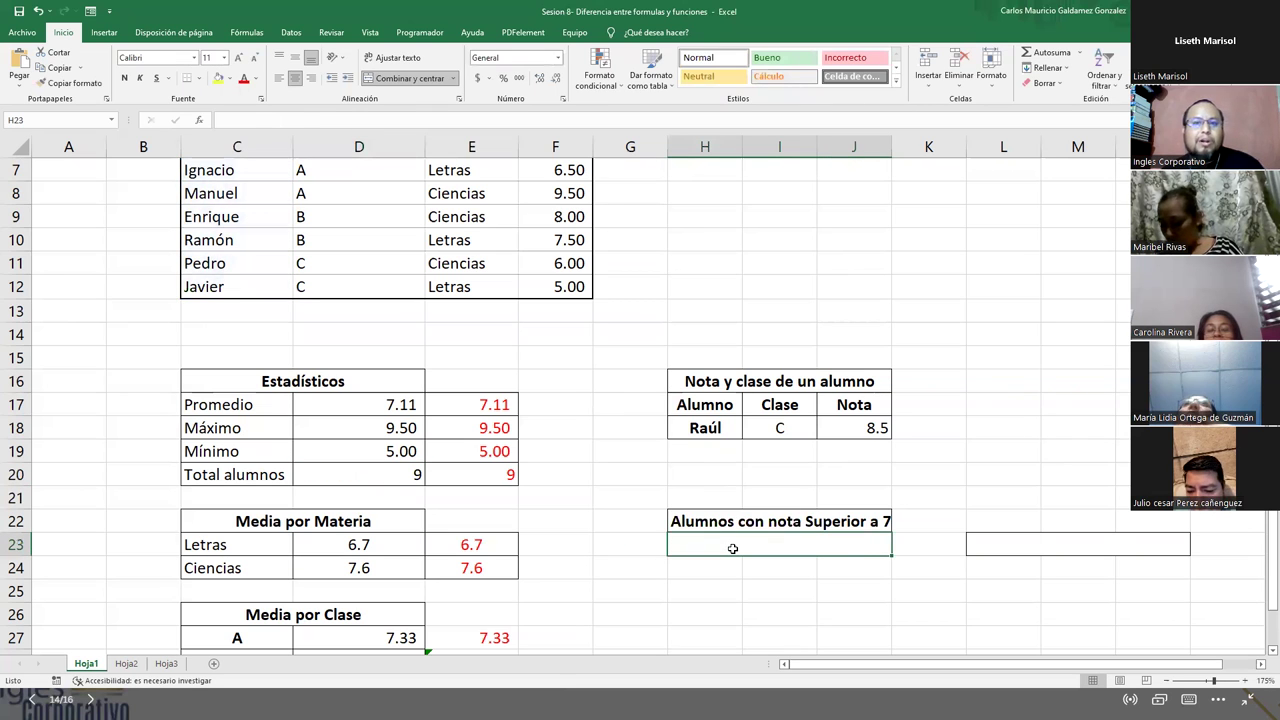
type("=contar.")
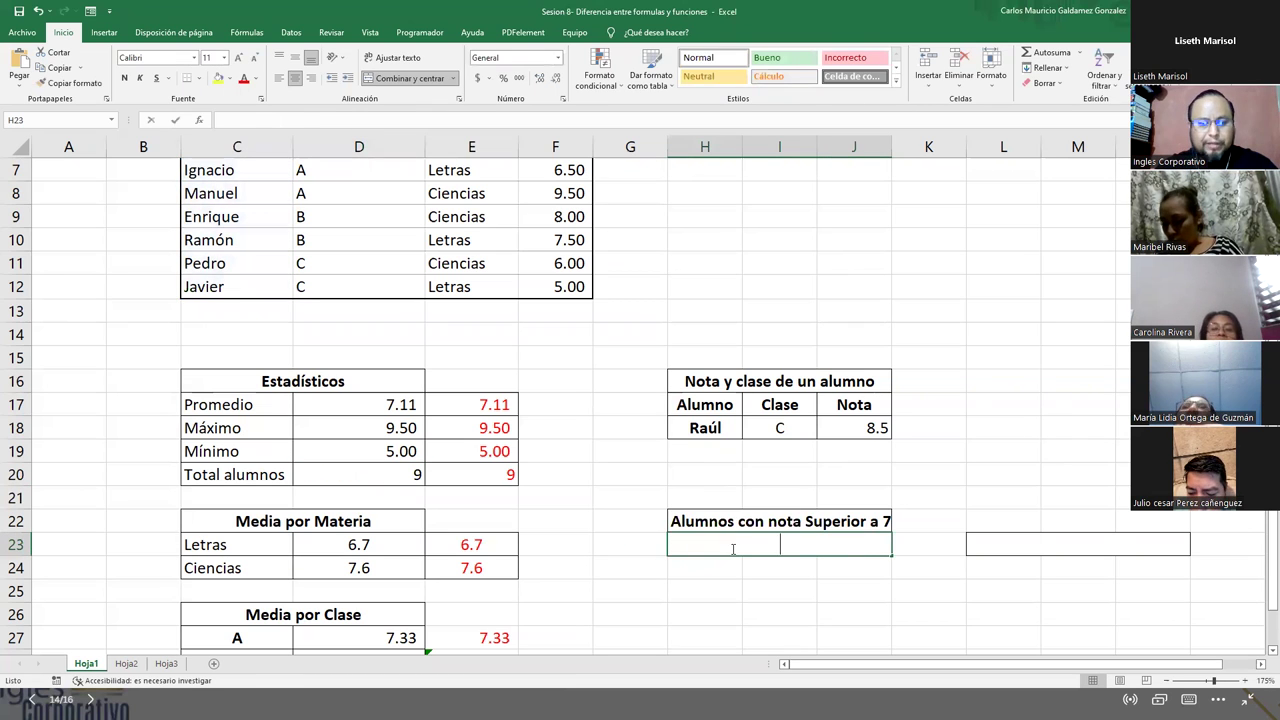
type("si")
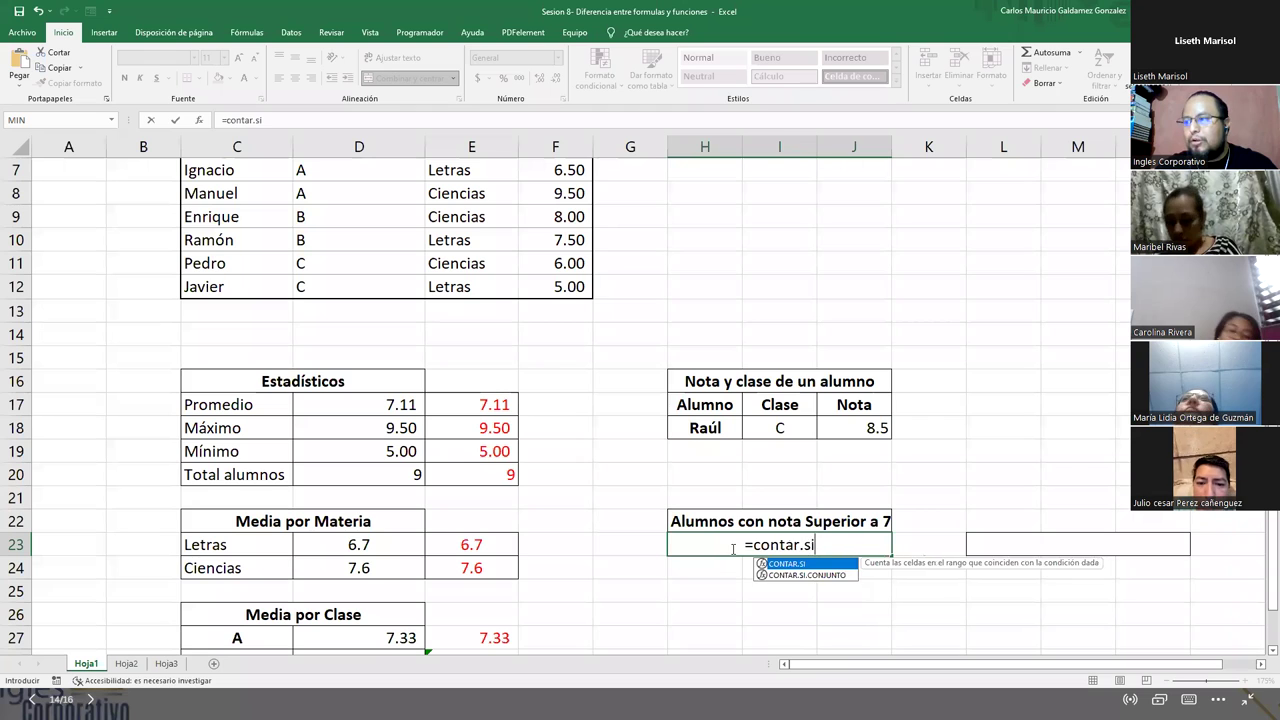
key("Tab")
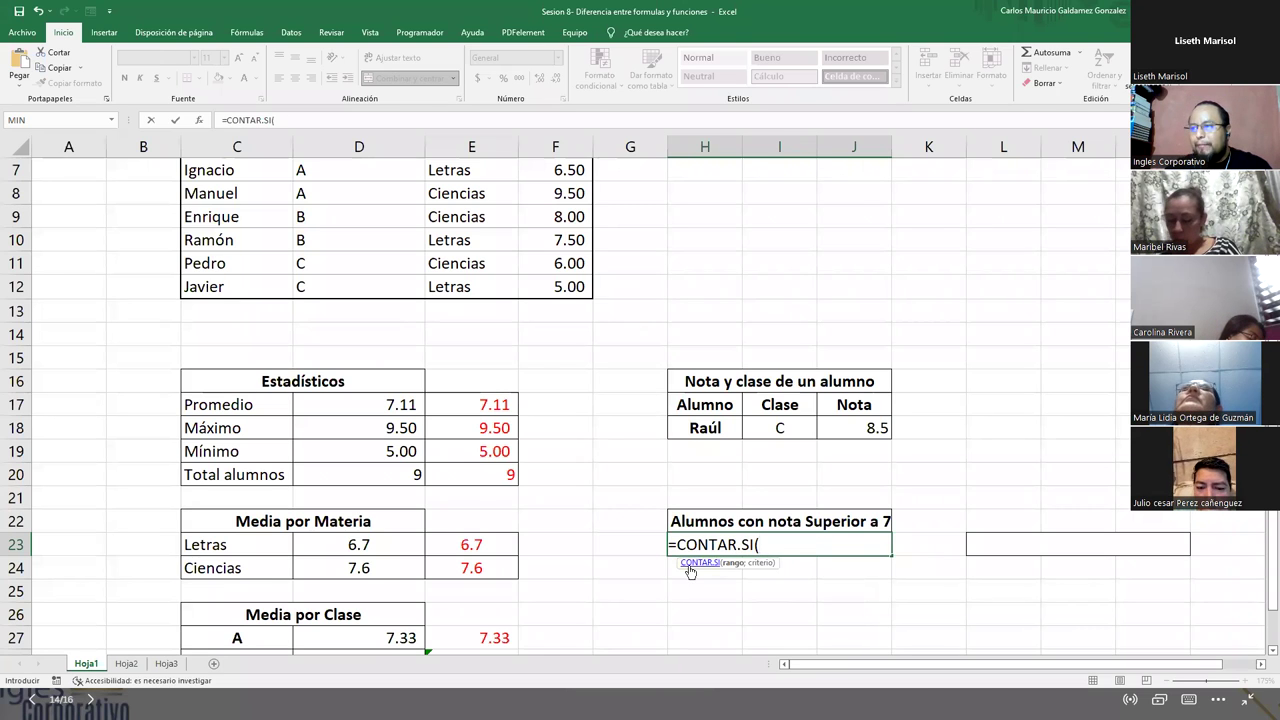
left_click(690, 566)
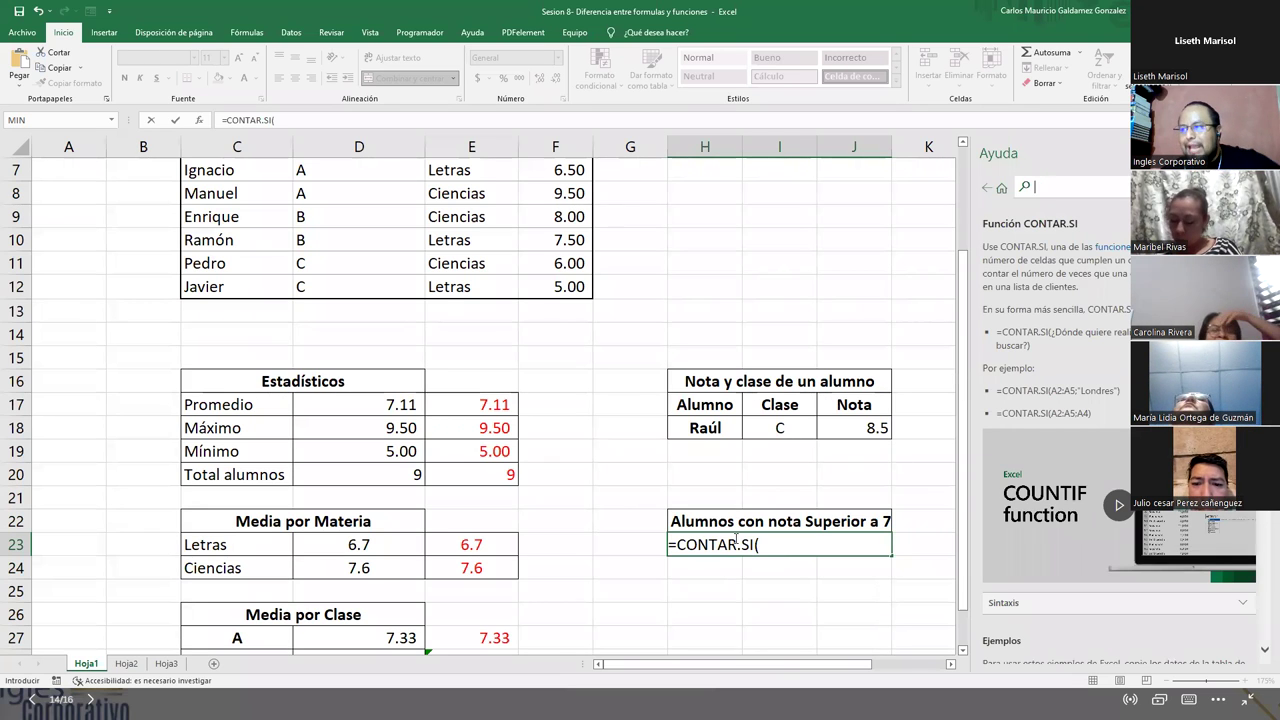
left_click(769, 544)
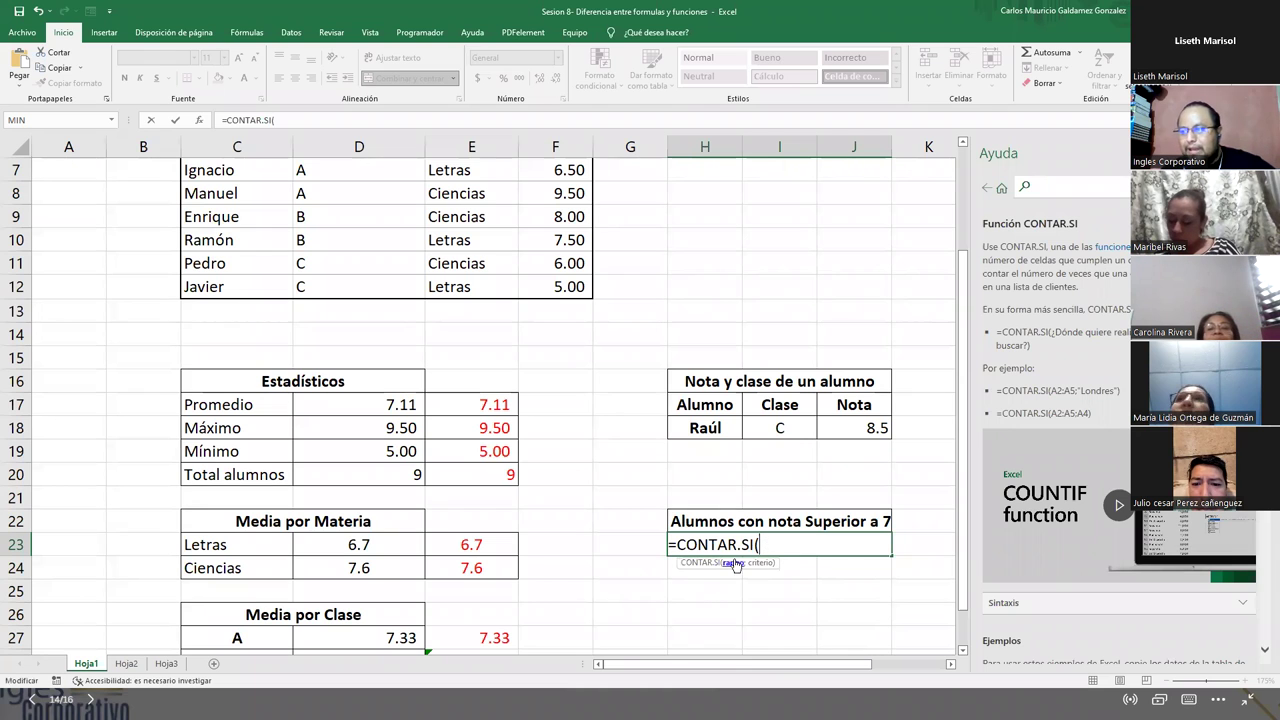
- Give the CONTAR.SI formula in H23 the range F4:F12 and the criterion ">="&7
scroll(643, 438, "up", 2)
left_click_drag(558, 247, 532, 428)
type(";")
scroll(726, 409, "down", 3)
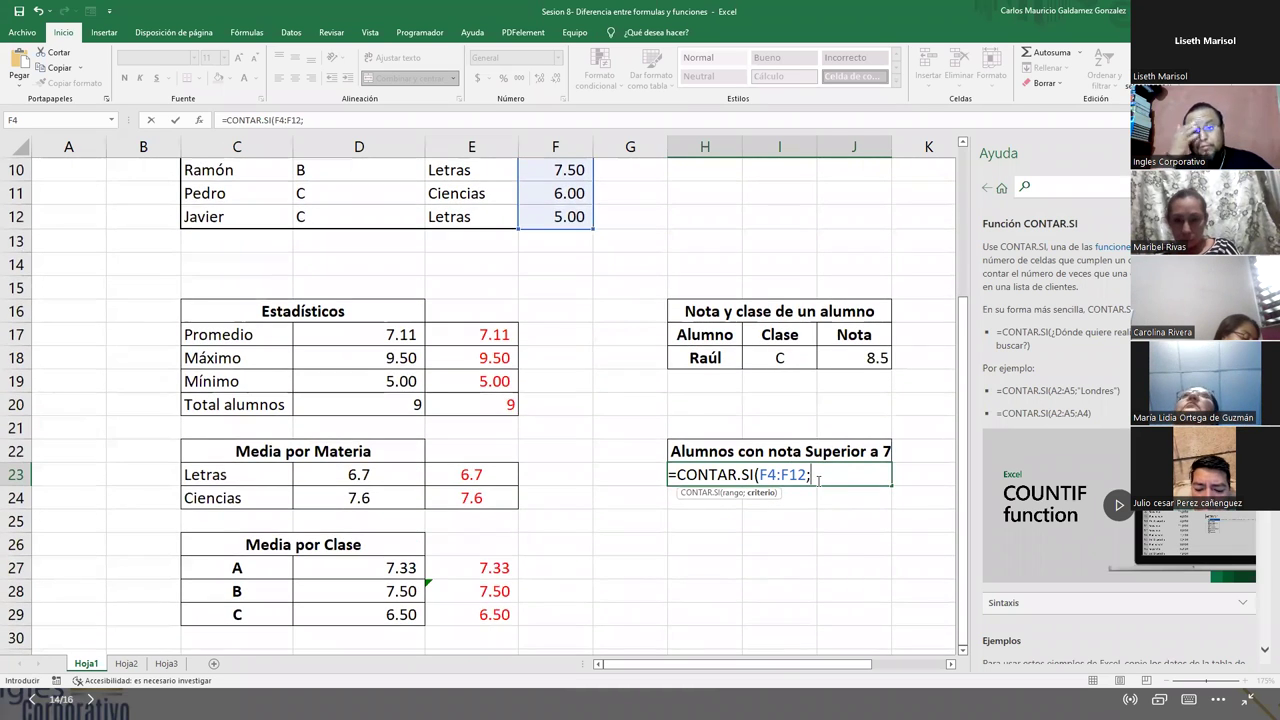
type("\"")
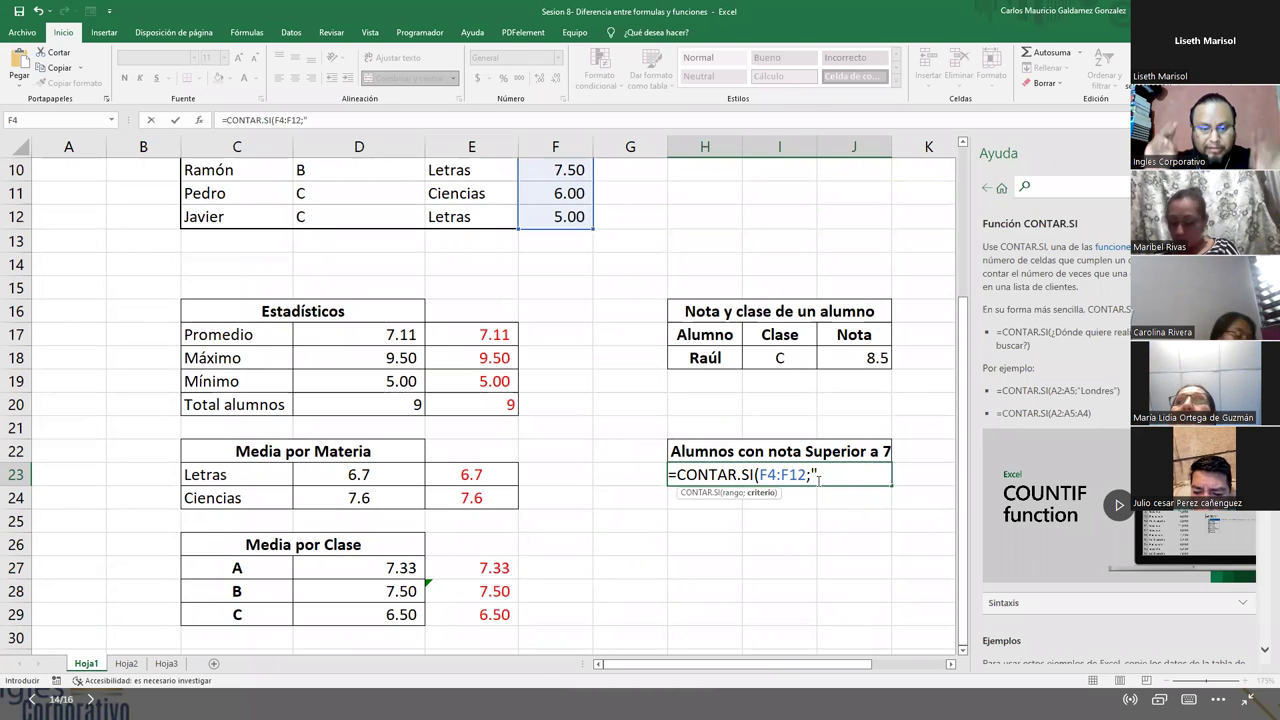
type(">")
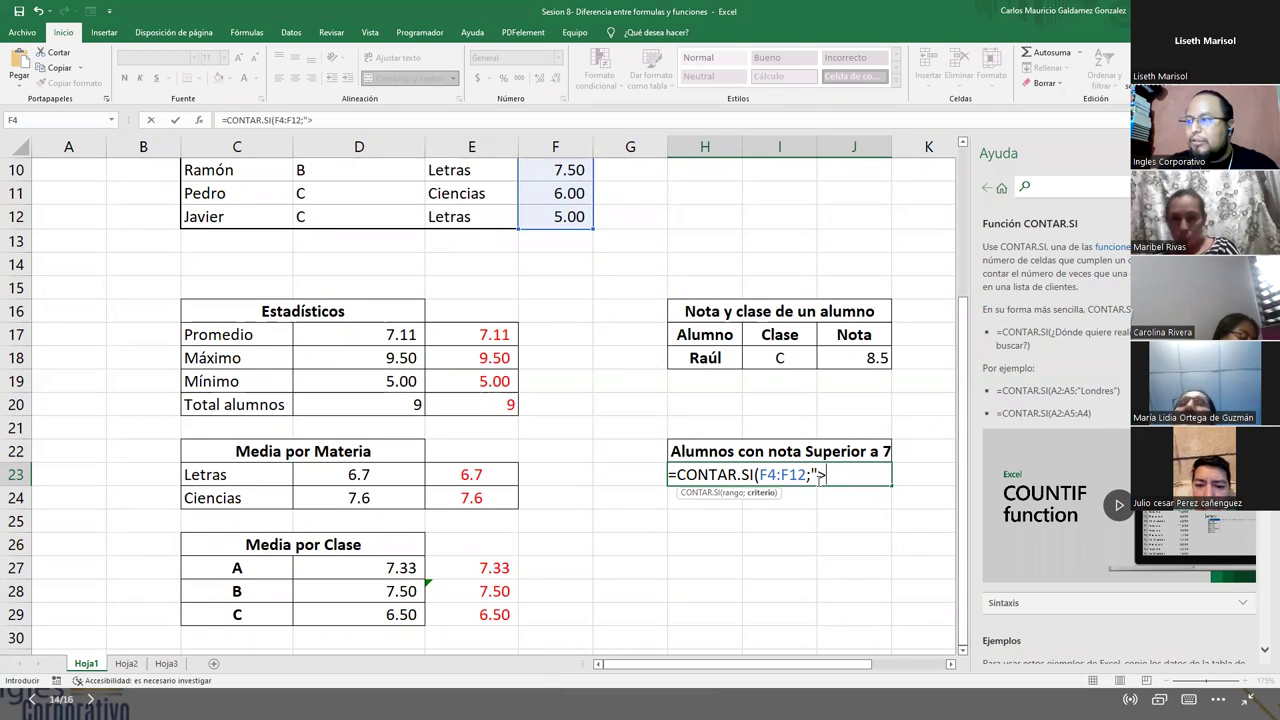
type("=")
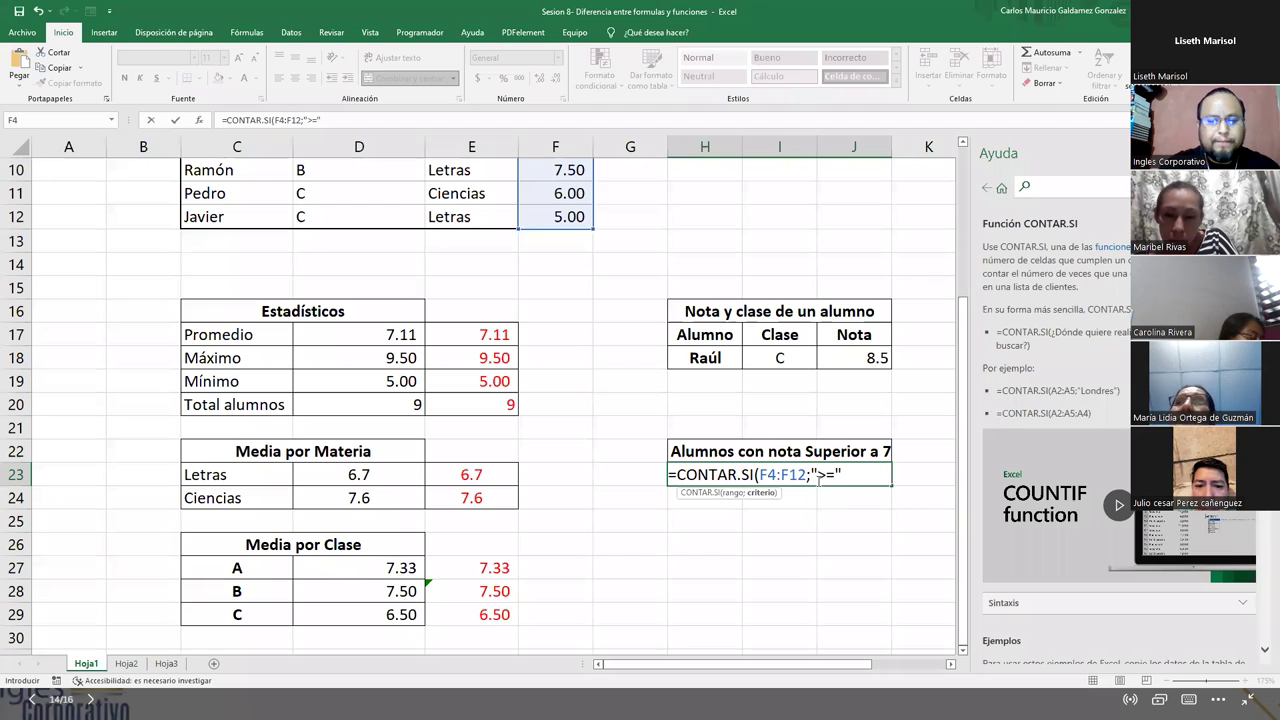
type("7)")
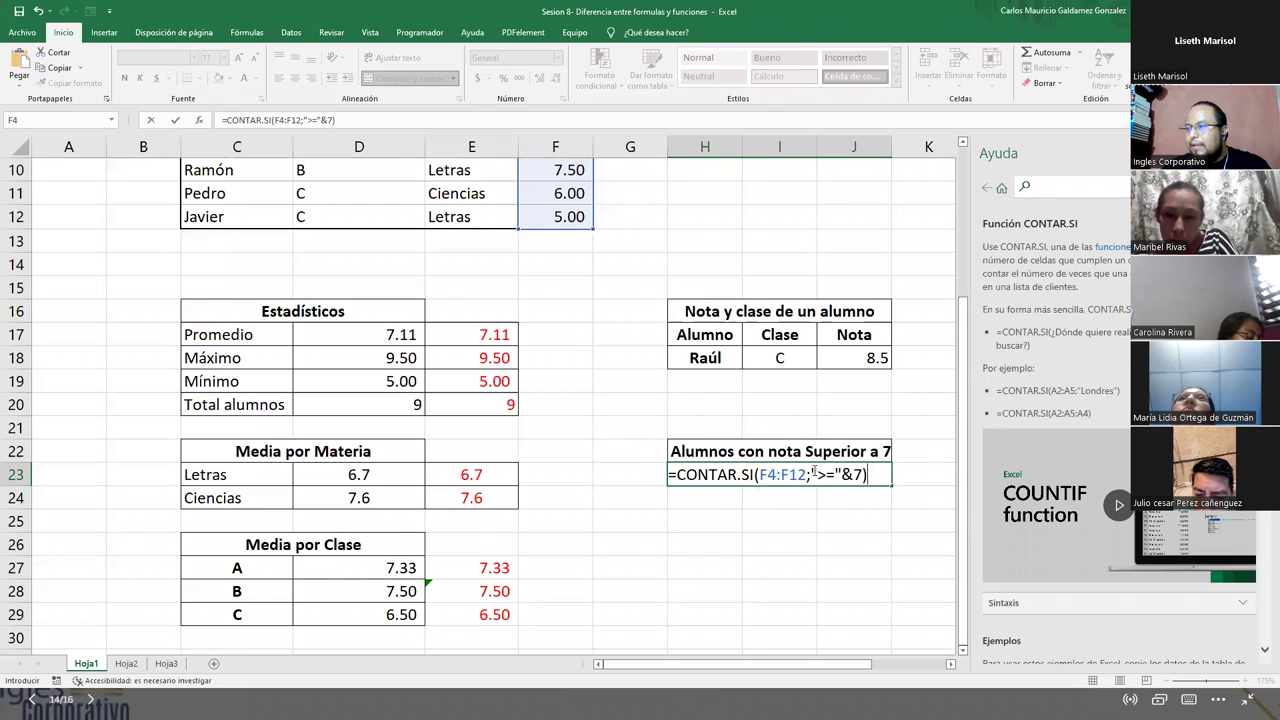
- Rewrite the criterion in H23 as ">=7" inside the quotation marks and enter the formula
left_click_drag(811, 474, 842, 477)
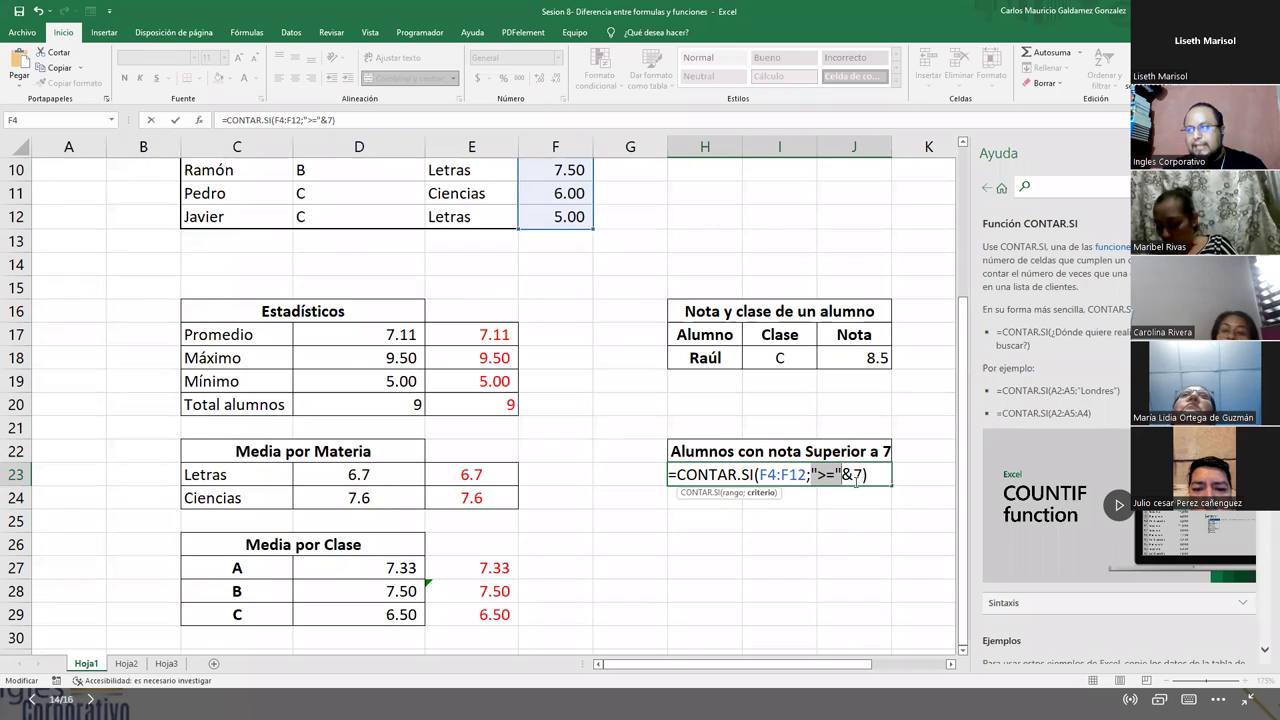
left_click(835, 475)
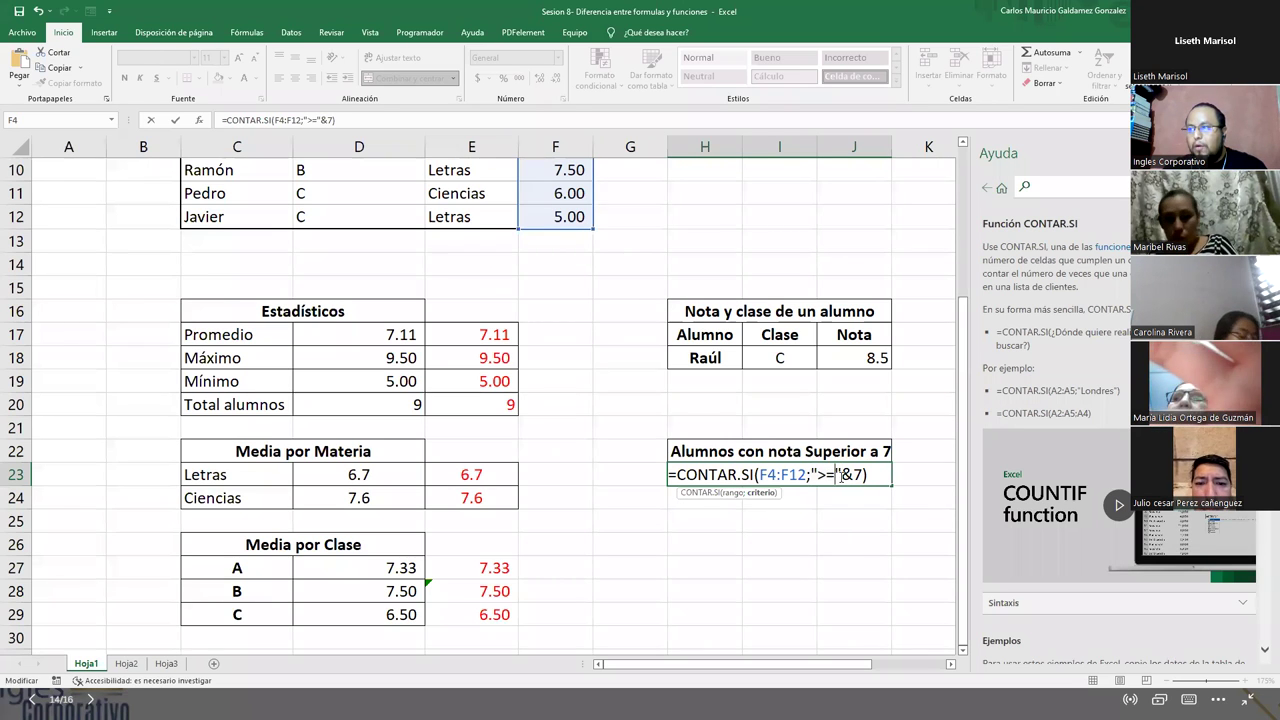
left_click_drag(842, 475, 858, 478)
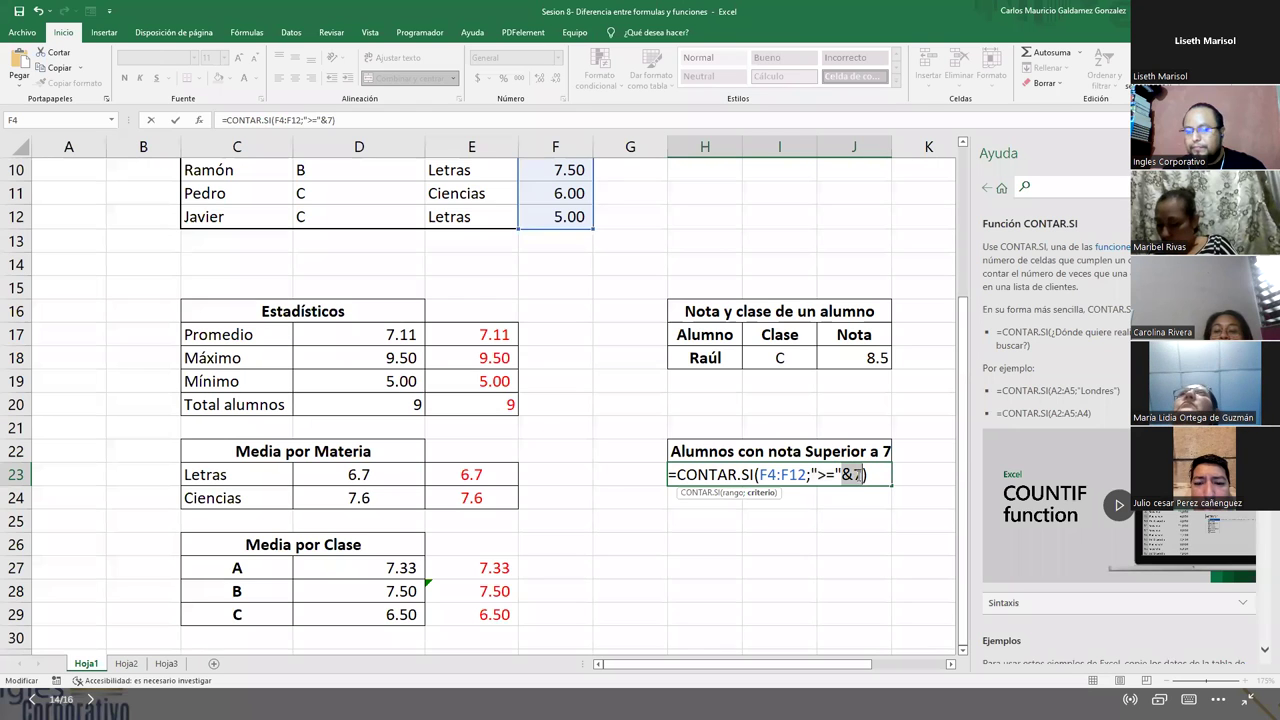
key("Delete")
type("7")
key("Return")
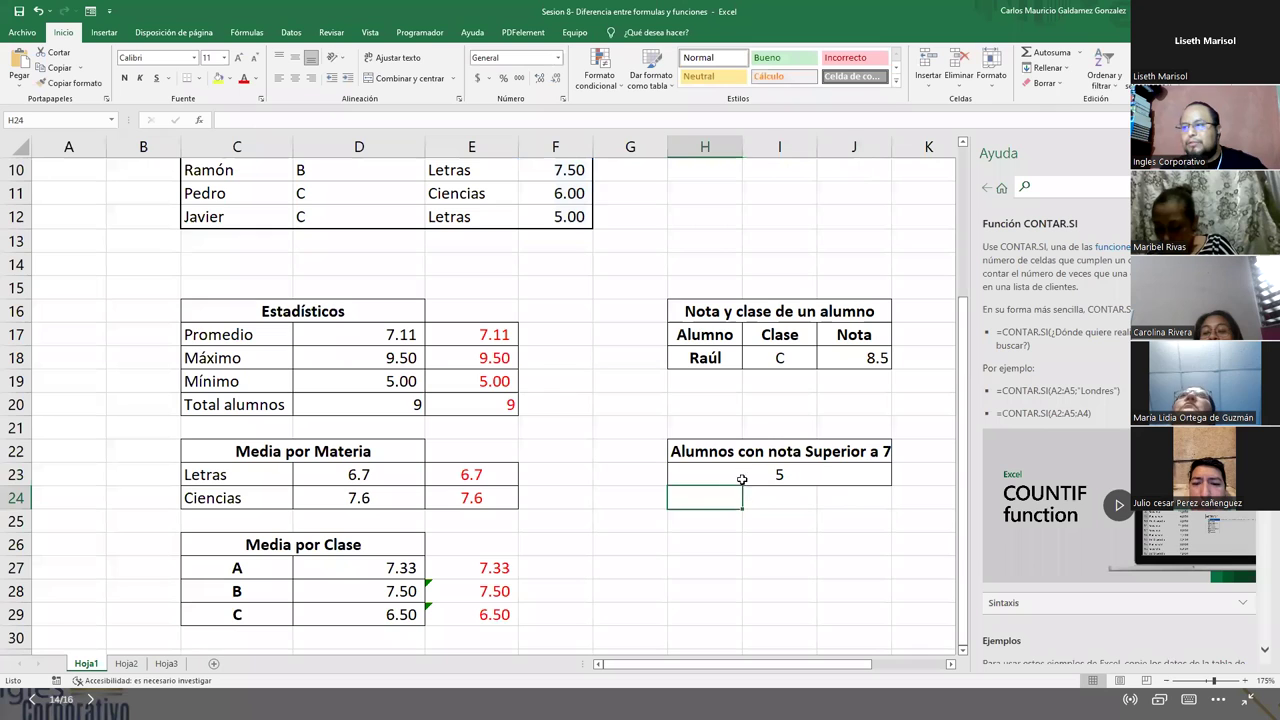
- Review the complete CONTAR.SI formula in H23, close the Ayuda pane and leave the formula as entered
left_click(742, 480)
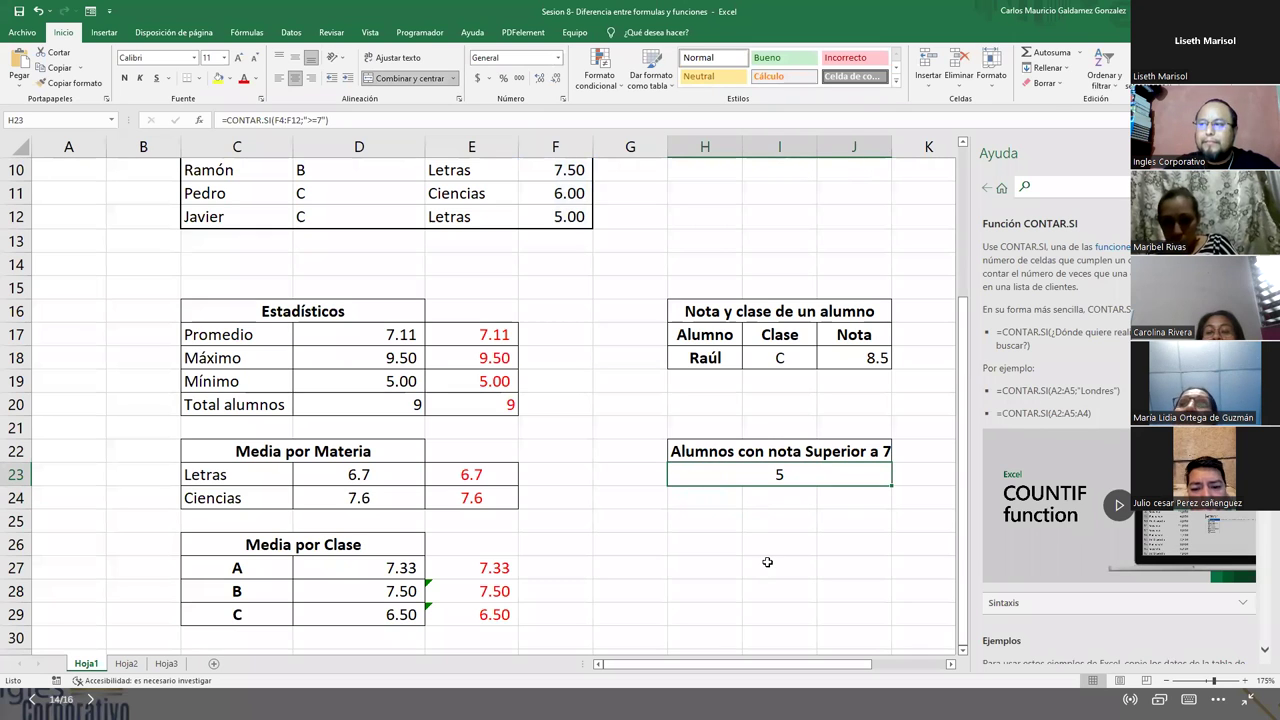
key("F2")
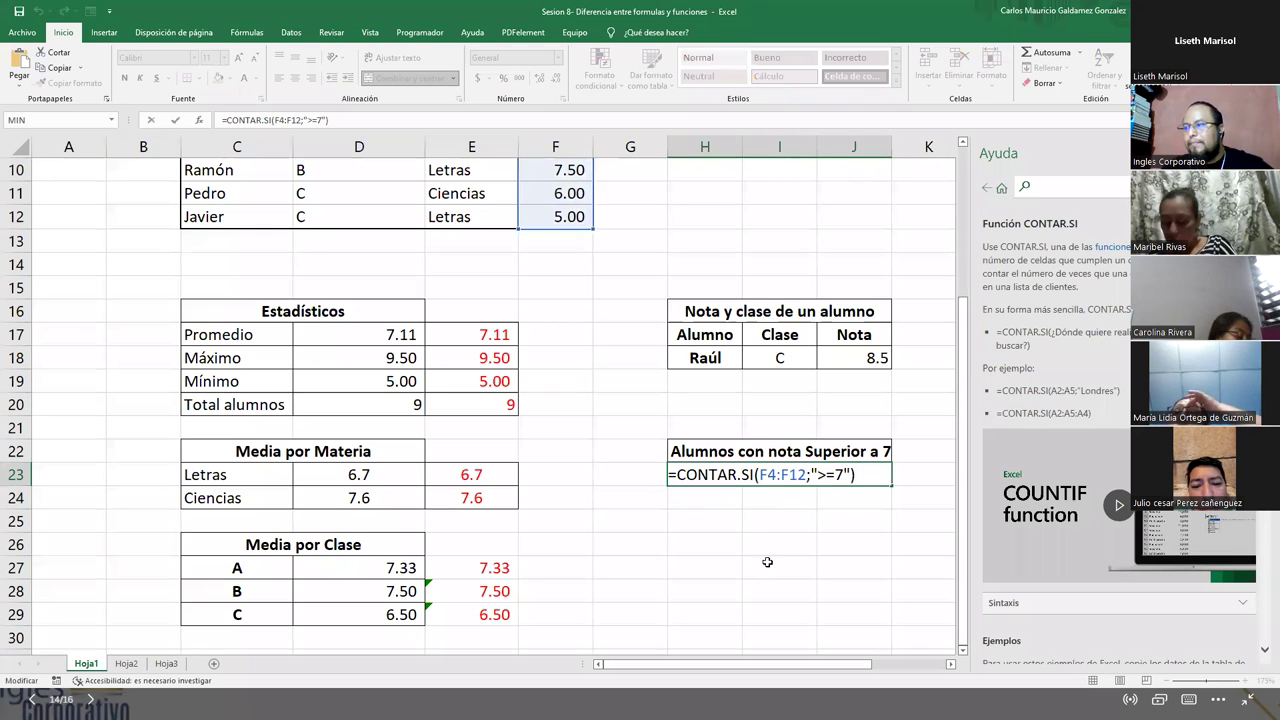
left_click_drag(857, 474, 662, 474)
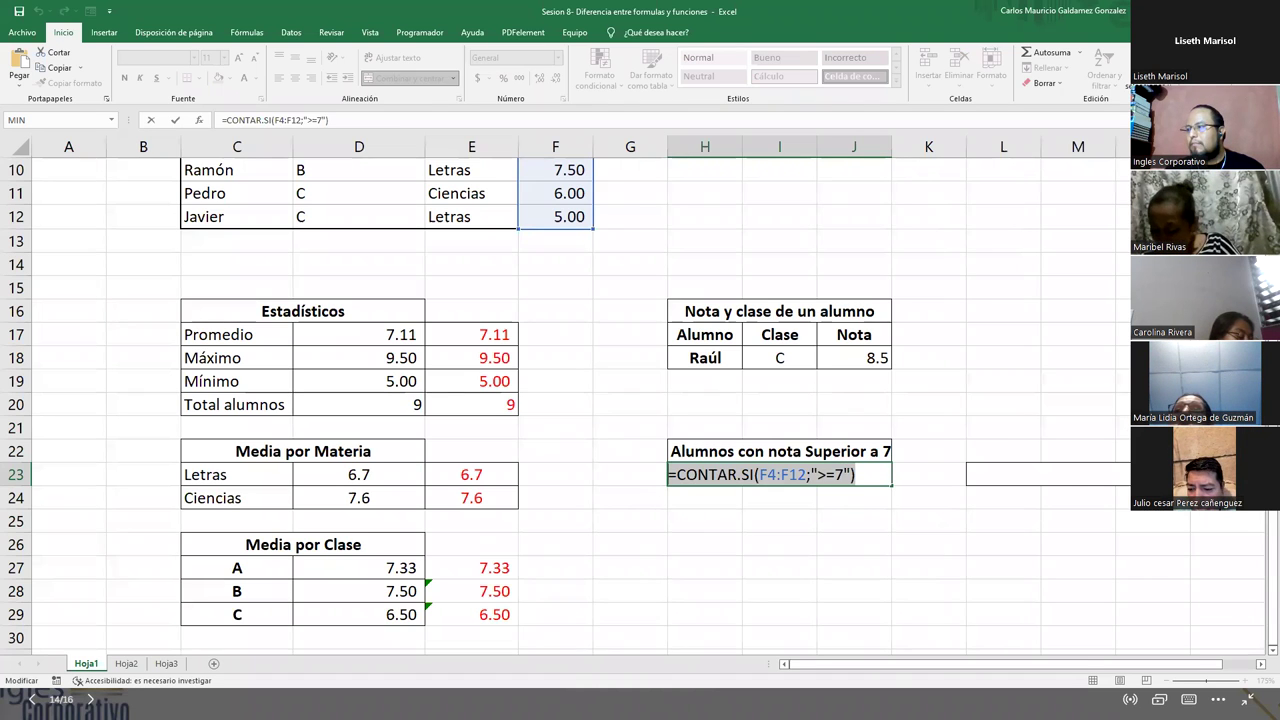
left_click(1070, 476)
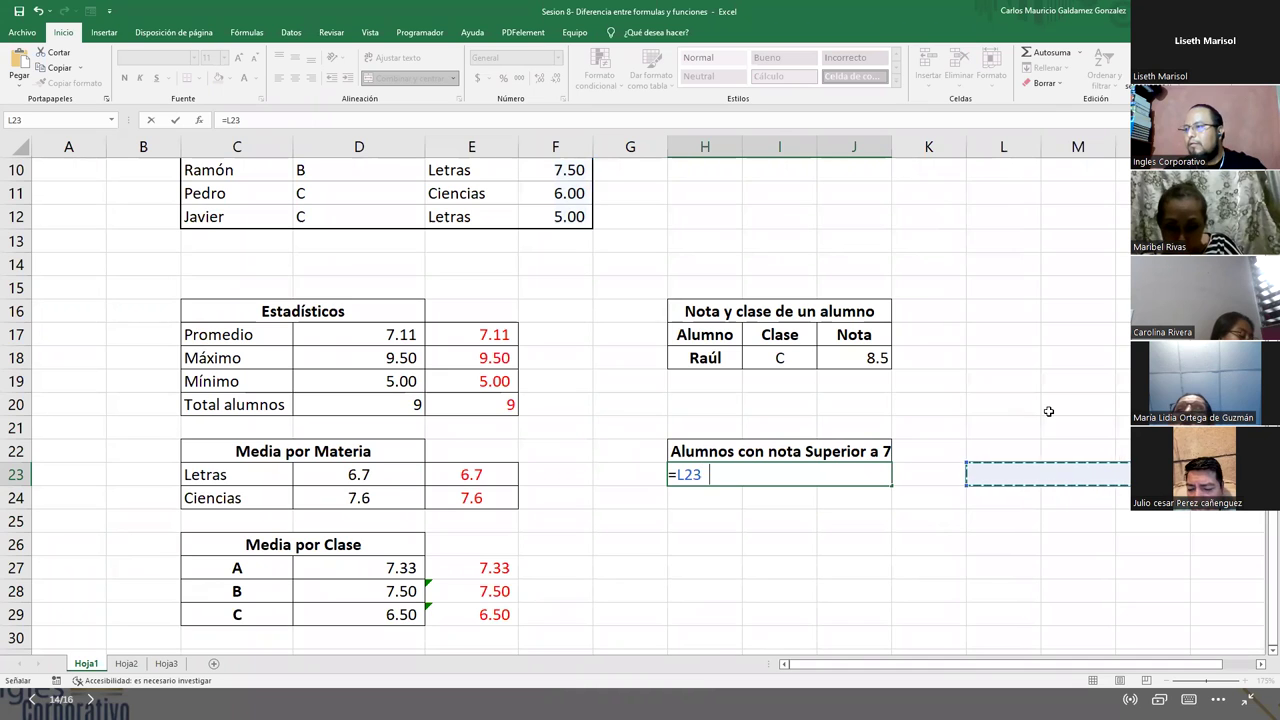
key("Escape")
- Apply a red font colour to the reference results in L23 and L18:M18
left_click(1036, 482)
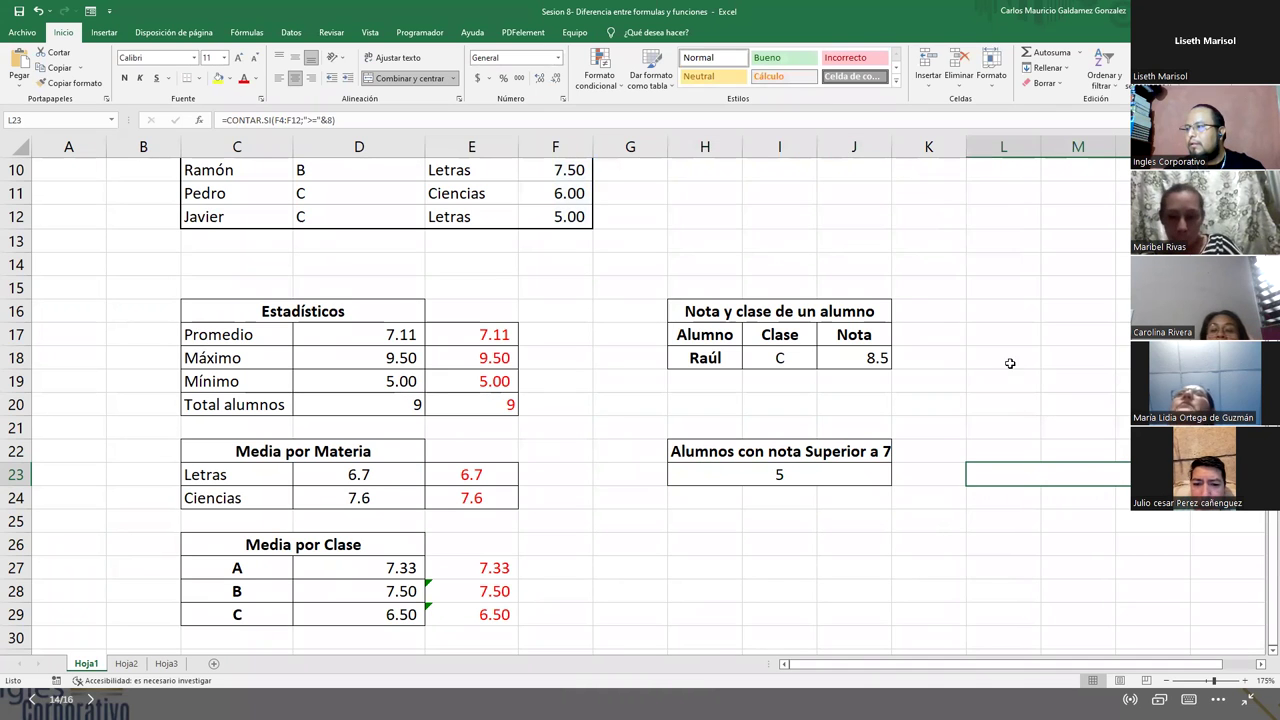
left_click_drag(1010, 363, 1070, 358, "ctrl")
left_click(244, 80)
- Set the criterion of the CONTAR.SI formula in L23 to ">="&7 and compare it with the formula in H23
left_click(820, 475)
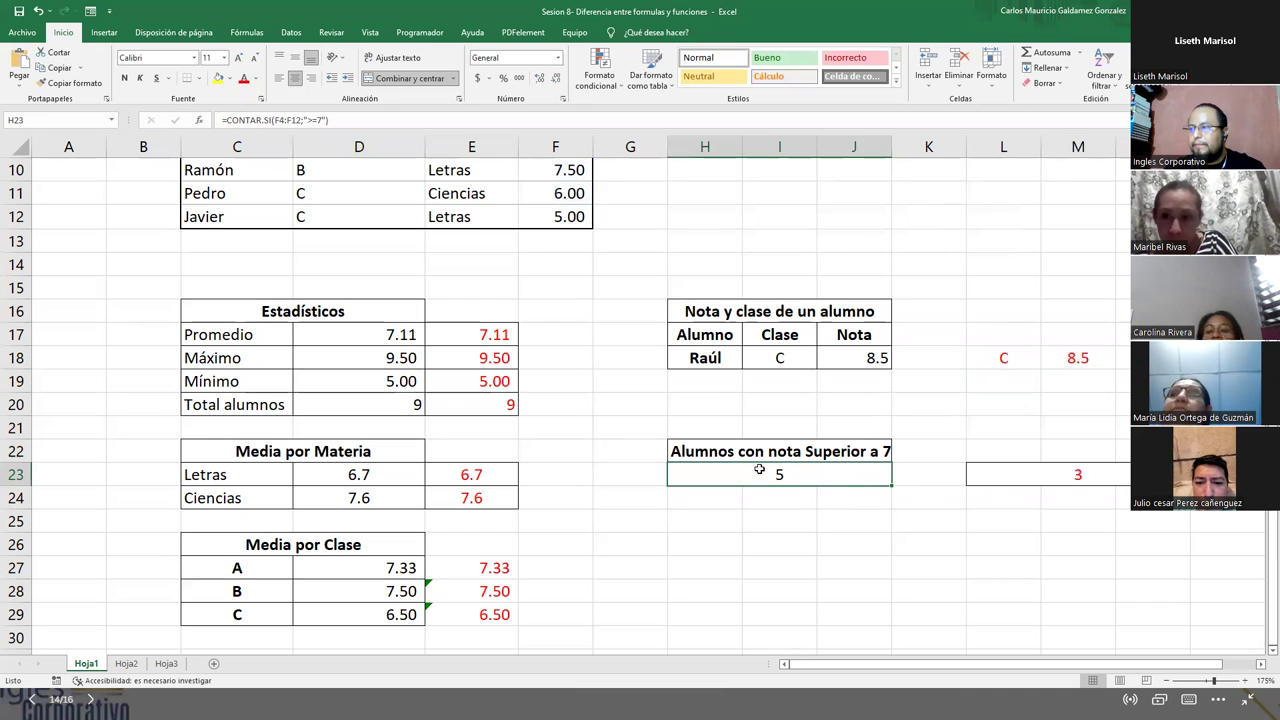
left_click(1015, 470)
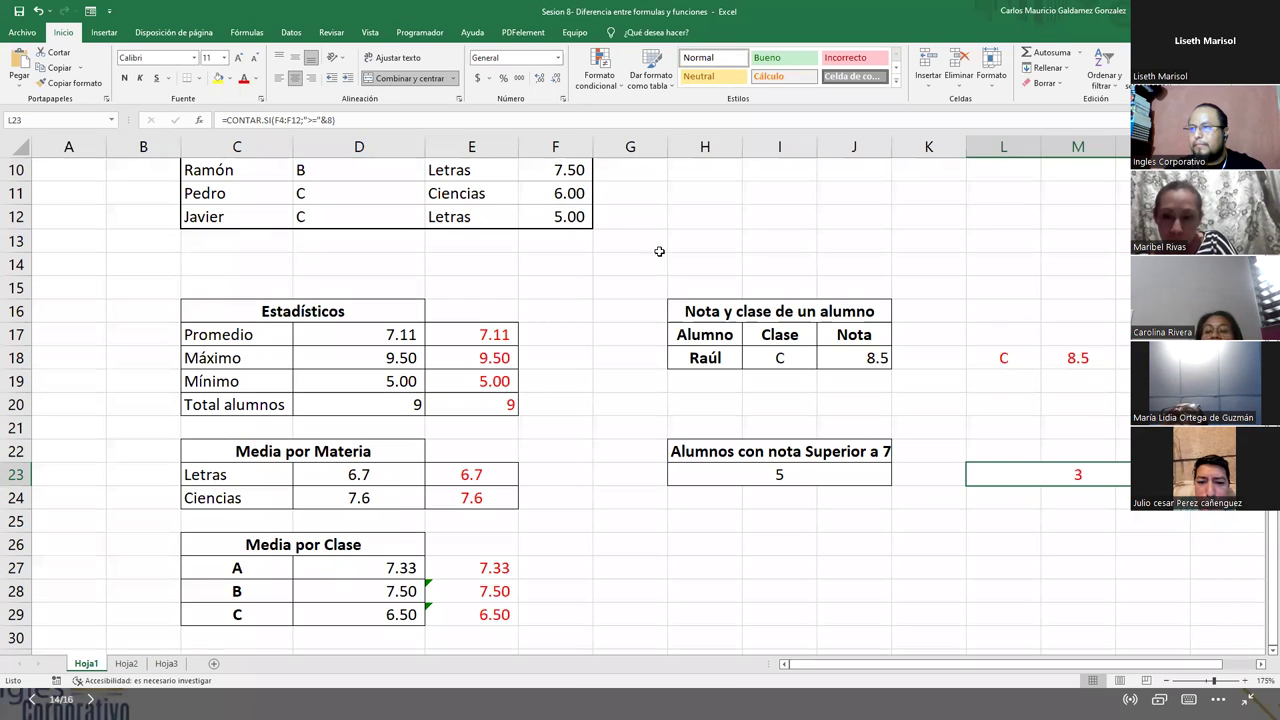
left_click(330, 120)
key("BackSpace")
type("7")
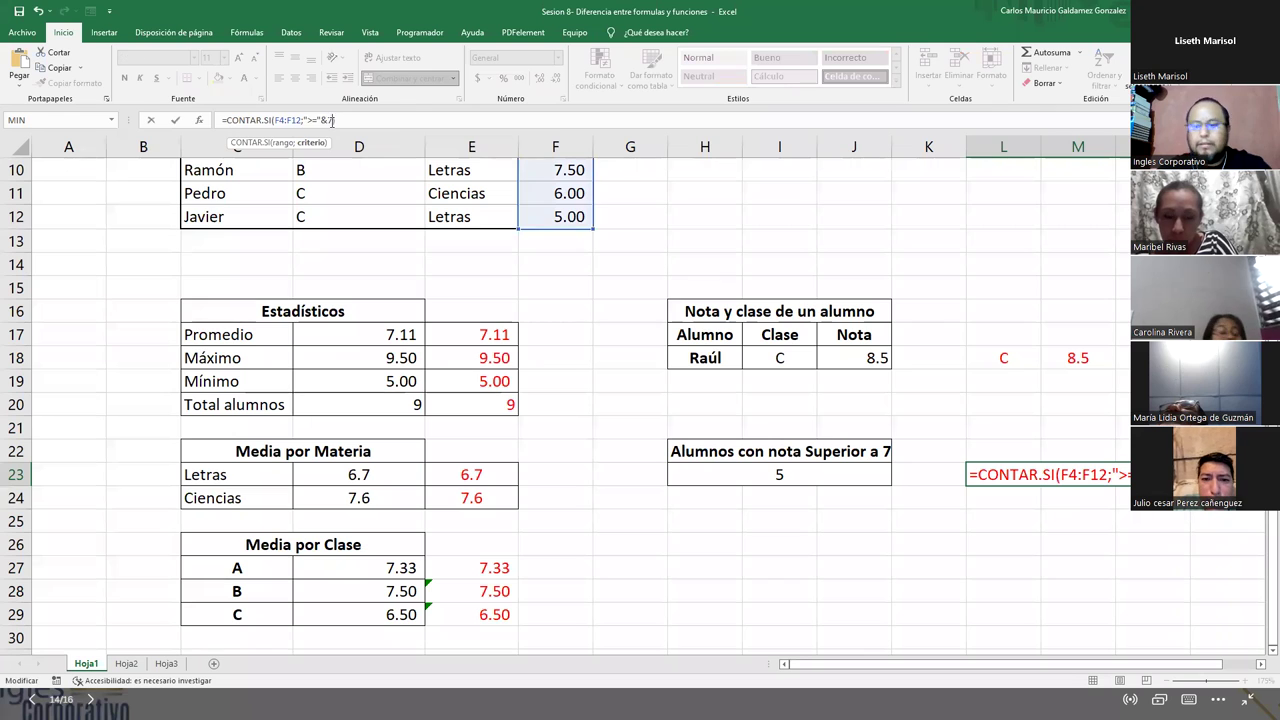
key("Return")
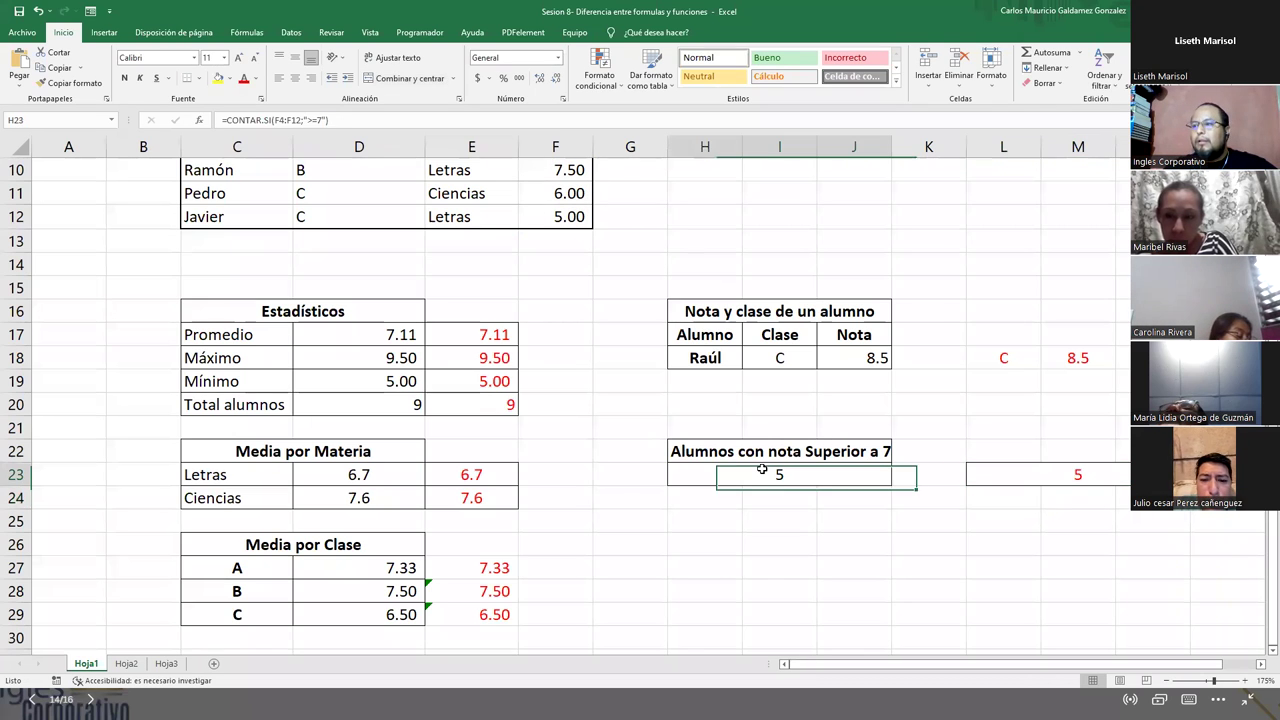
double_click(757, 474)
left_click(872, 477)
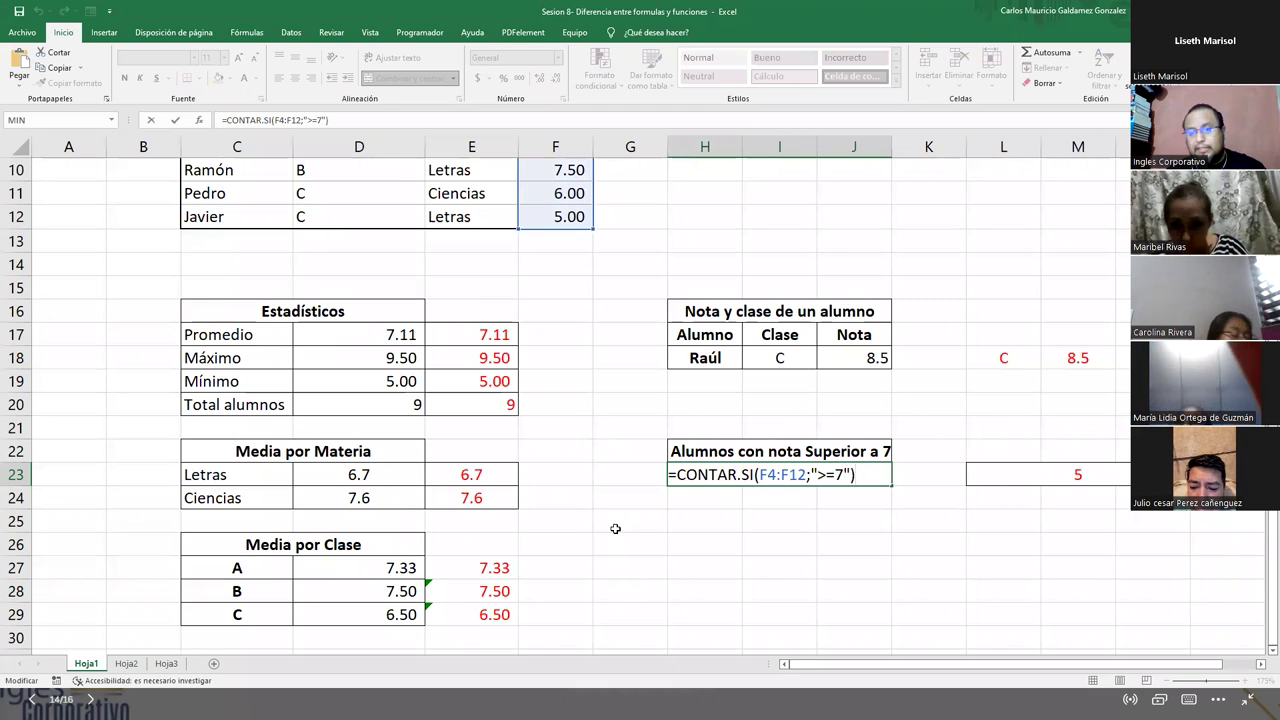
- Switch to Hoja2 and look over the students' Nota 1 to Nota 3, Total Puntos and Promedio cells
left_click(126, 664)
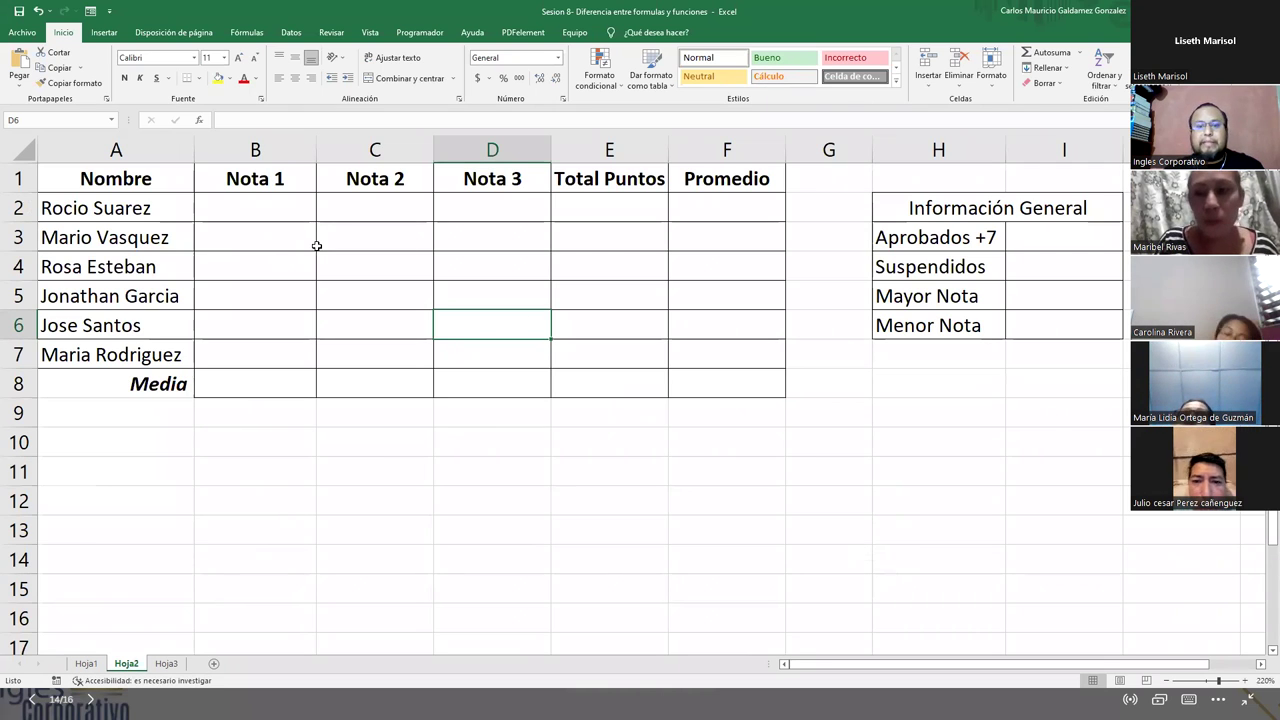
left_click_drag(254, 205, 510, 353)
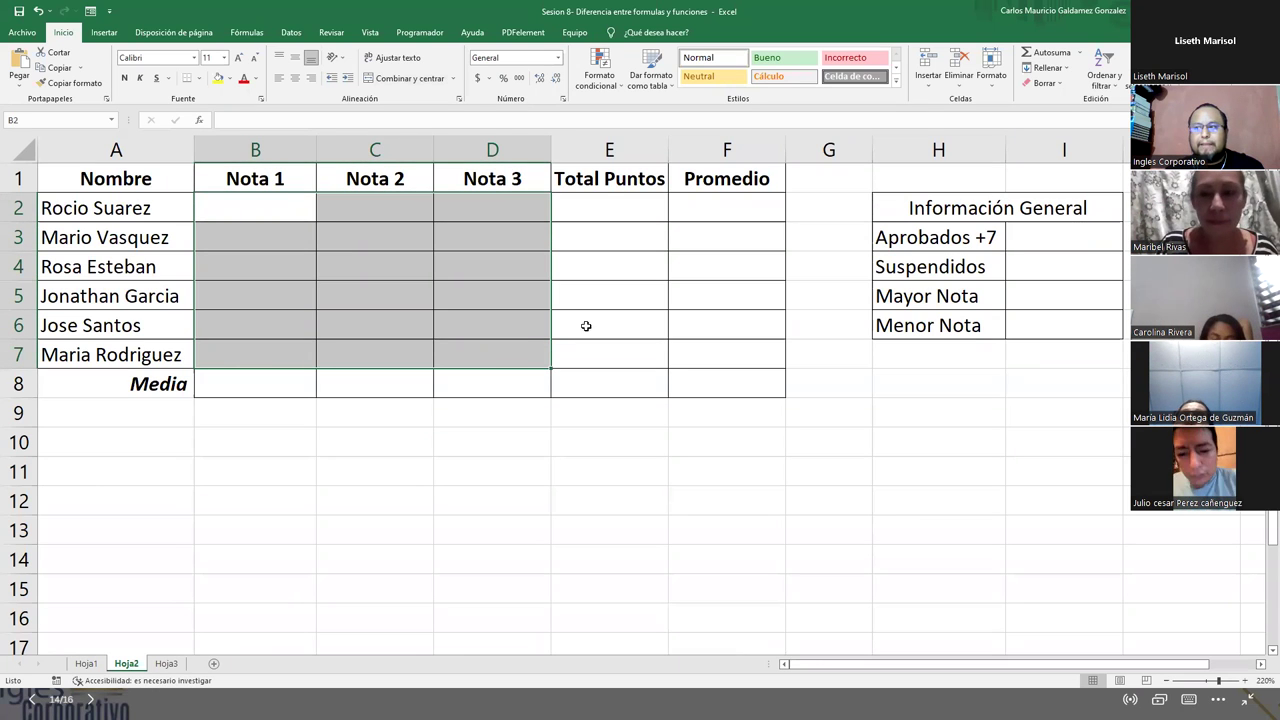
left_click_drag(608, 211, 614, 354)
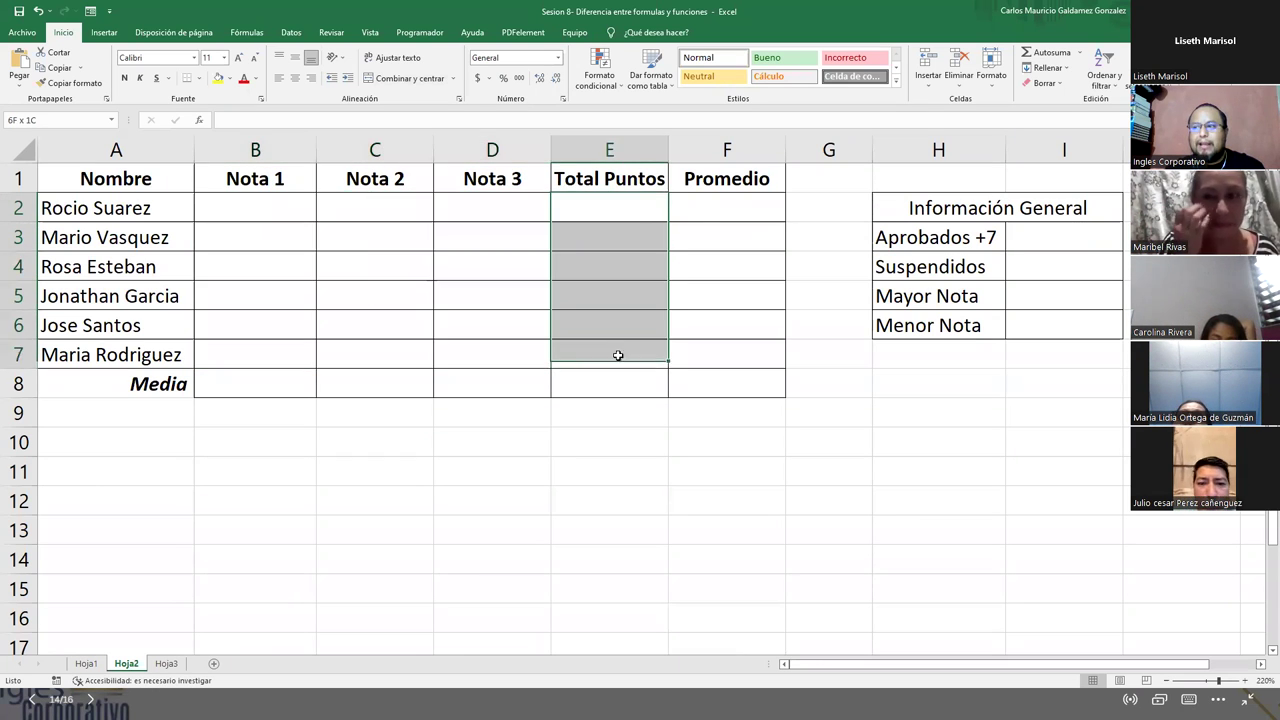
left_click_drag(379, 211, 520, 211)
left_click_drag(707, 205, 714, 358)
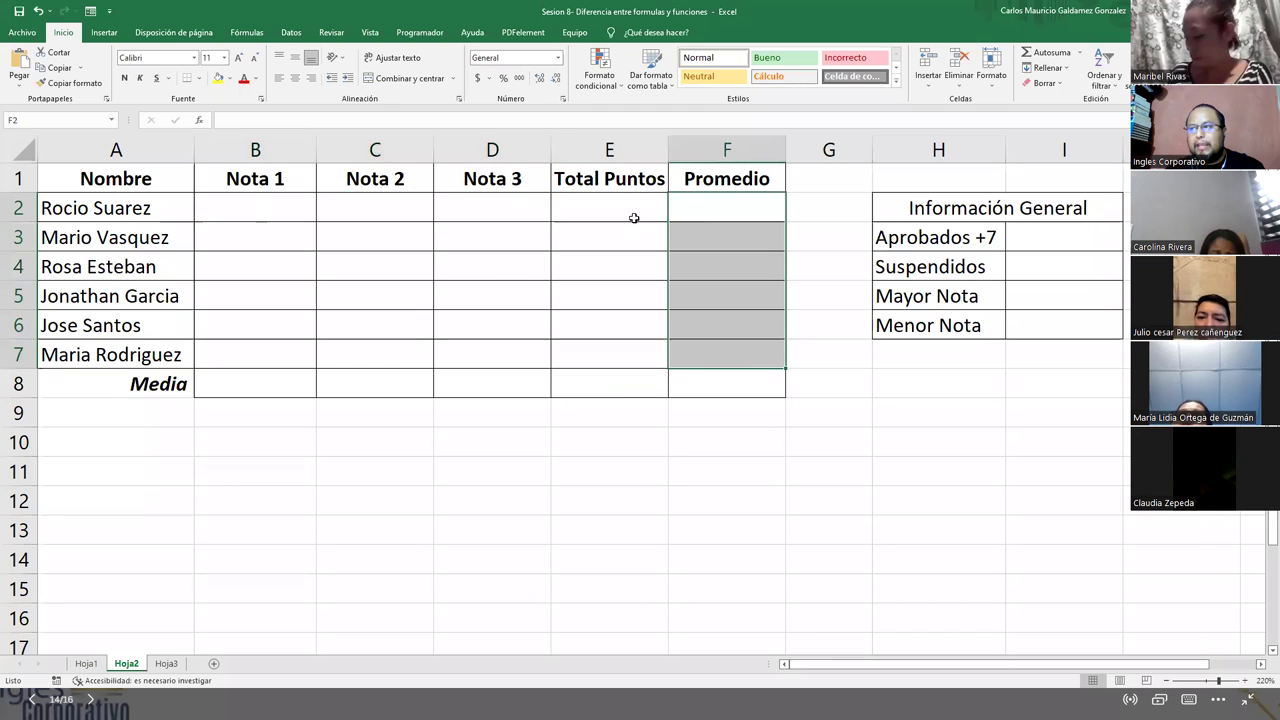
left_click_drag(497, 207, 600, 300)
left_click_drag(255, 207, 463, 211)
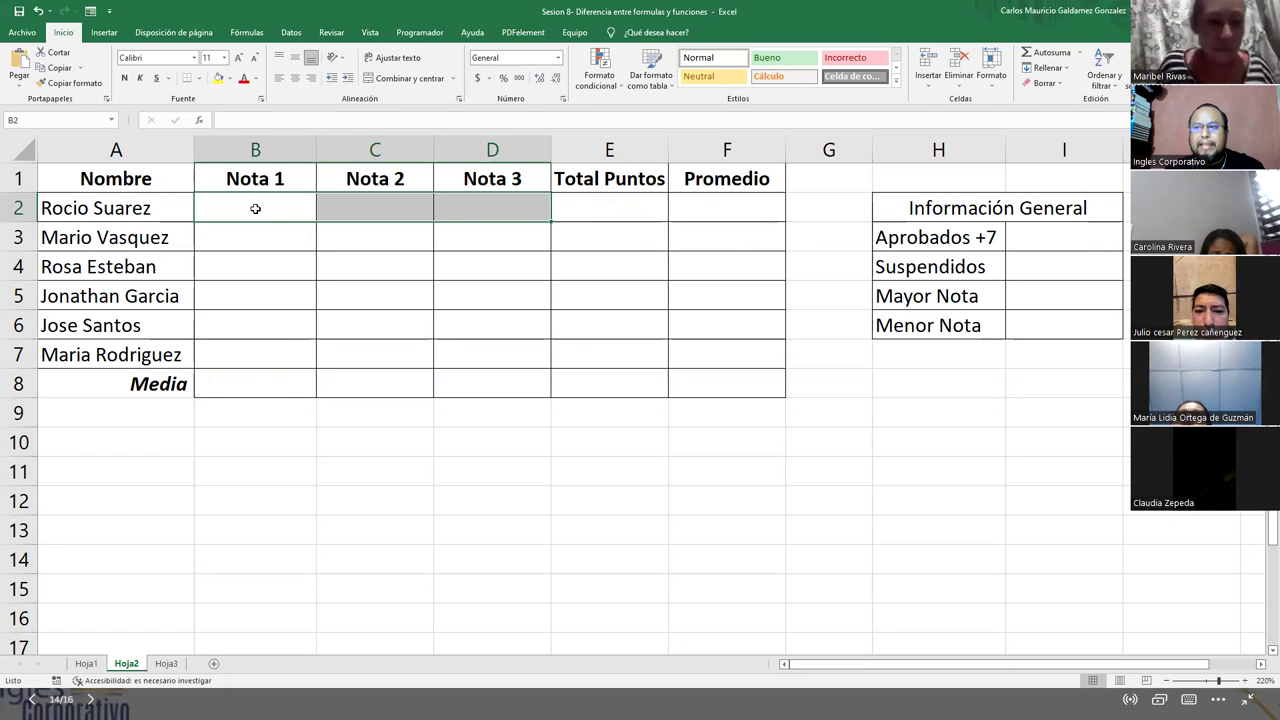
- Examine which column ranges the Media row averages on Hoja2, and the Aprobados +7 cell under Información General
left_click_drag(257, 208, 257, 351)
left_click(265, 386)
left_click(380, 266)
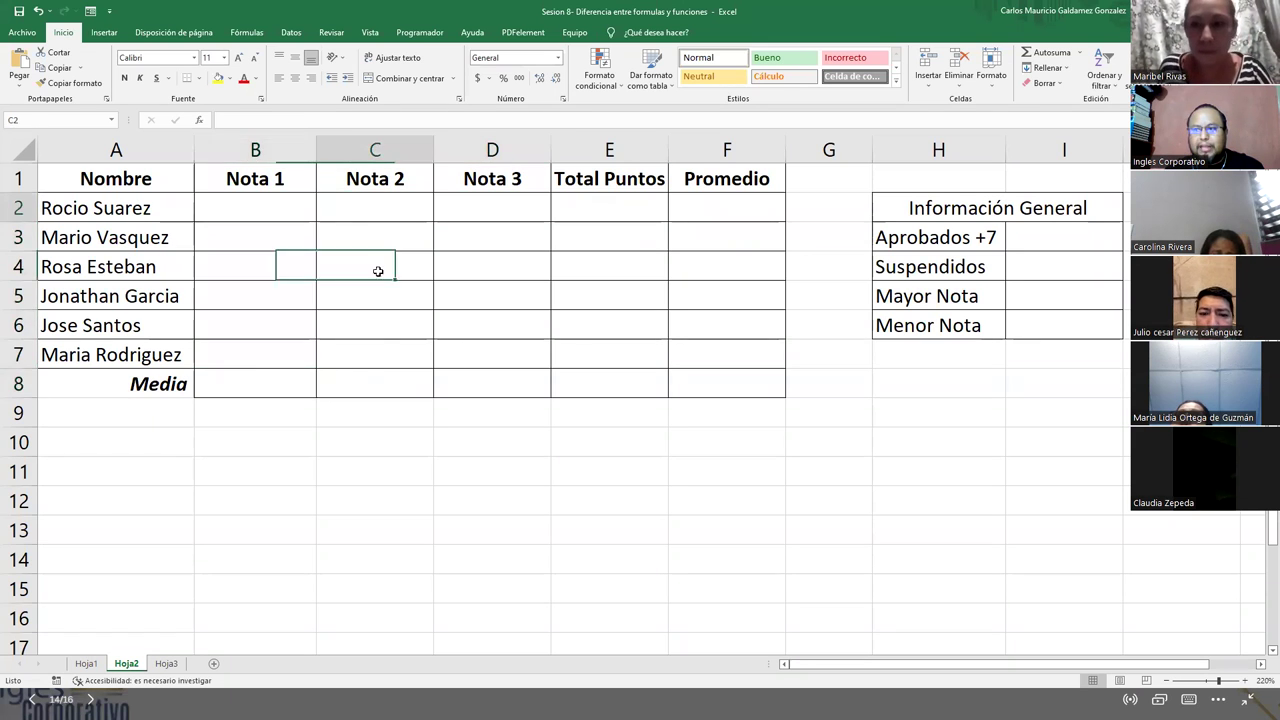
left_click_drag(375, 207, 403, 345)
left_click_drag(485, 203, 497, 351)
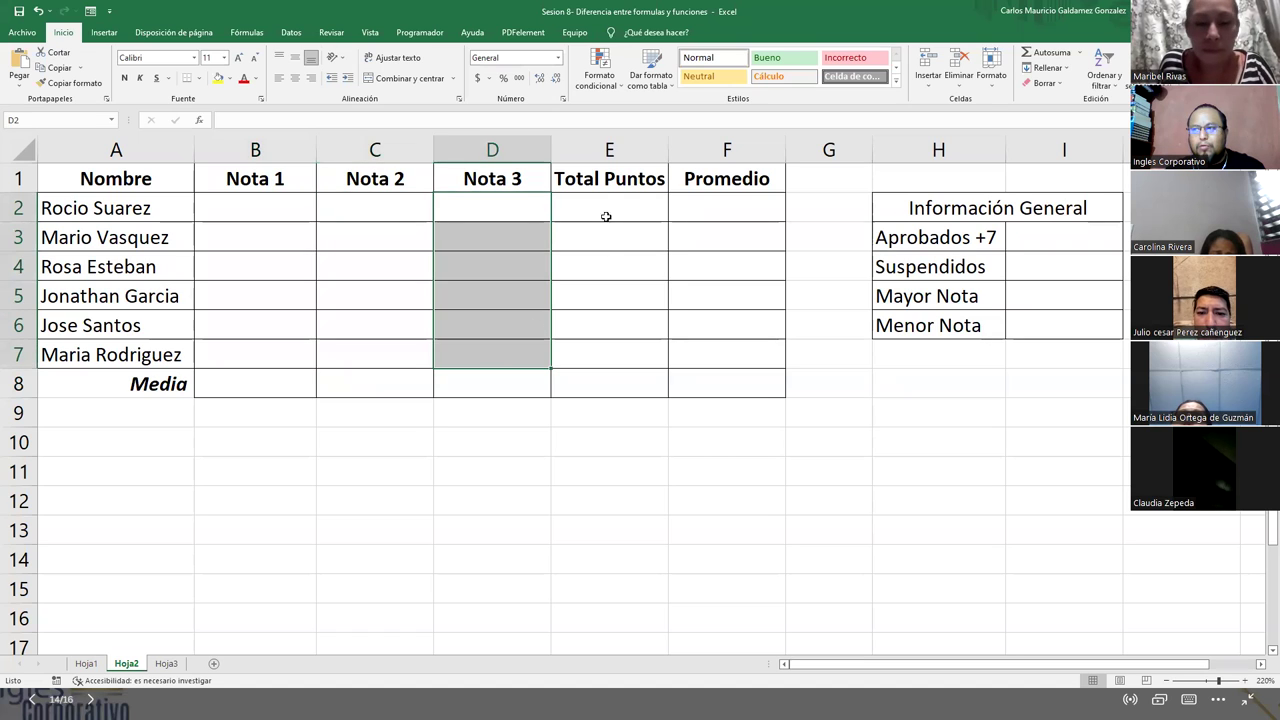
left_click_drag(606, 212, 611, 350)
left_click_drag(705, 207, 714, 353)
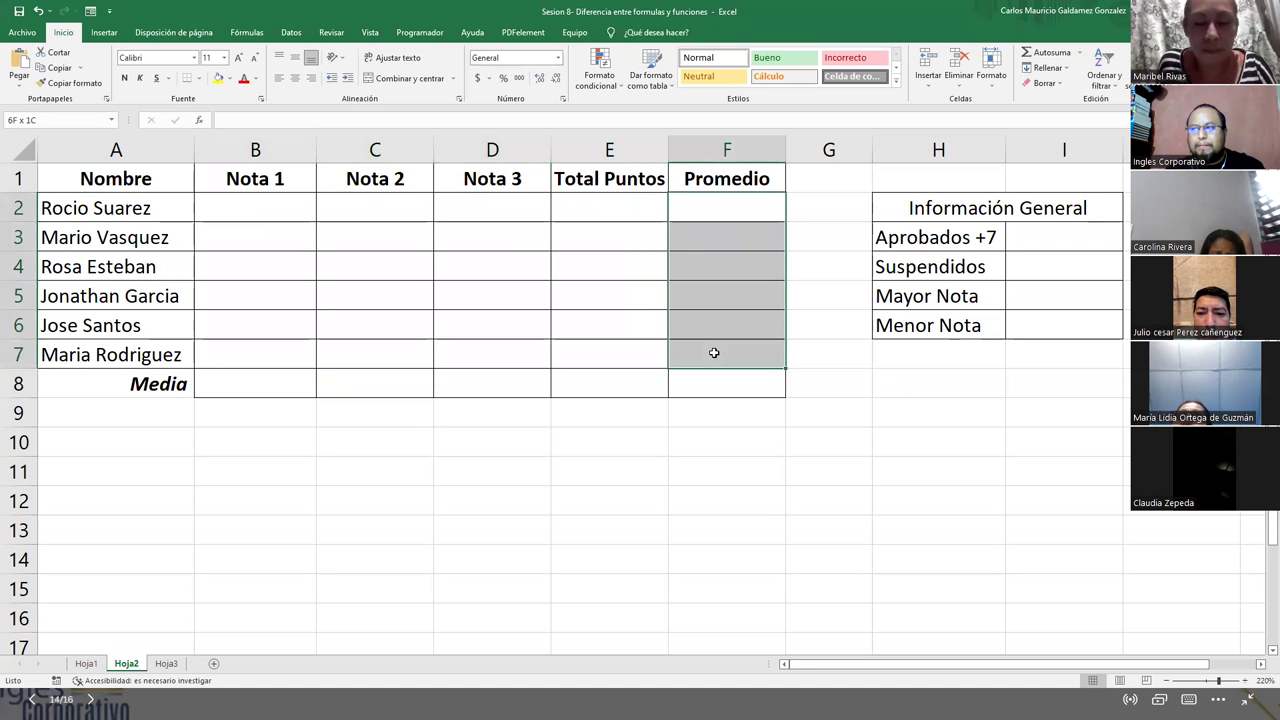
left_click_drag(220, 388, 719, 390)
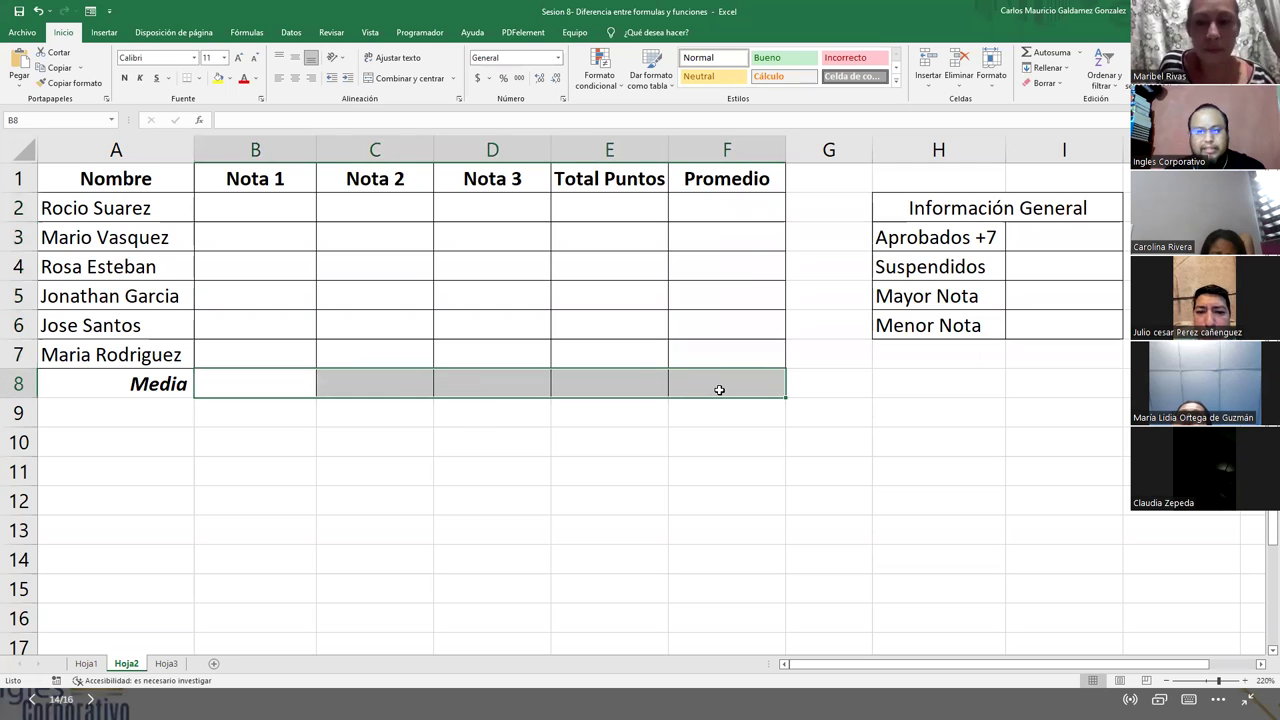
left_click(1049, 243)
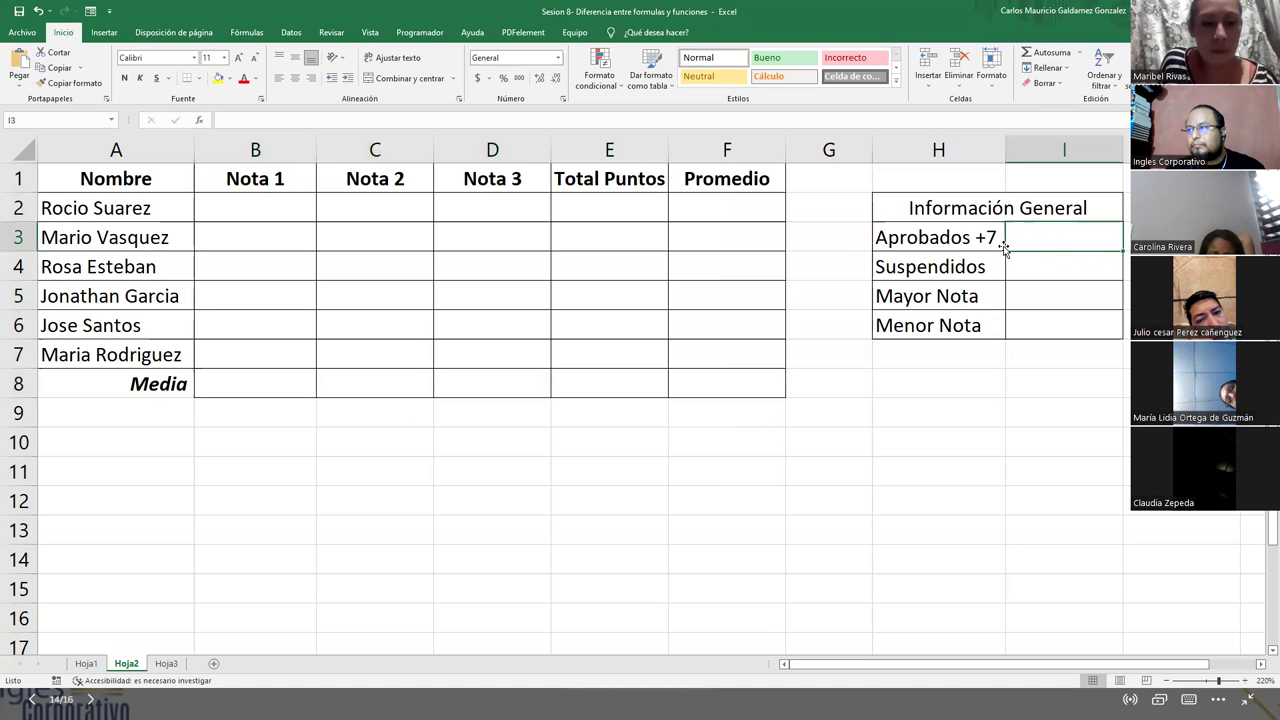
- Examine how the Promedio column F2:F7 feeds the Aprobados +7, Suspendidos, Mayor Nota and Menor Nota cells on Hoja2
left_click_drag(708, 202, 714, 358)
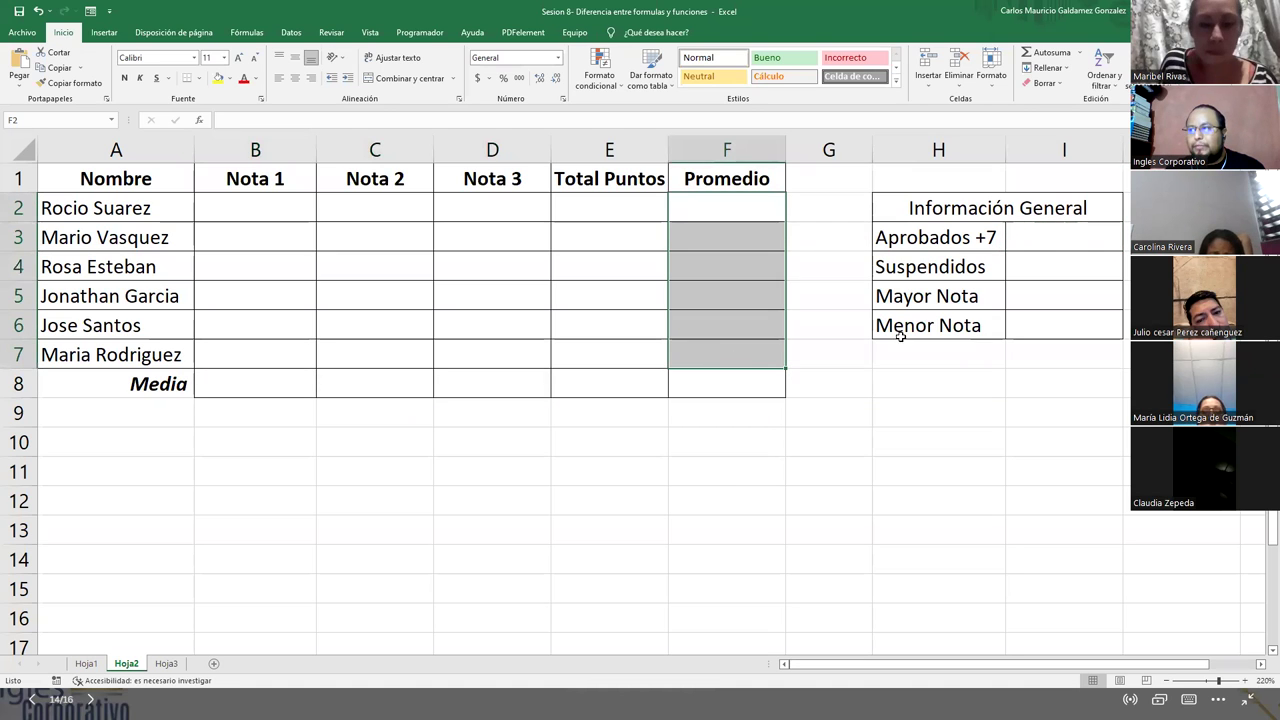
left_click(1022, 236)
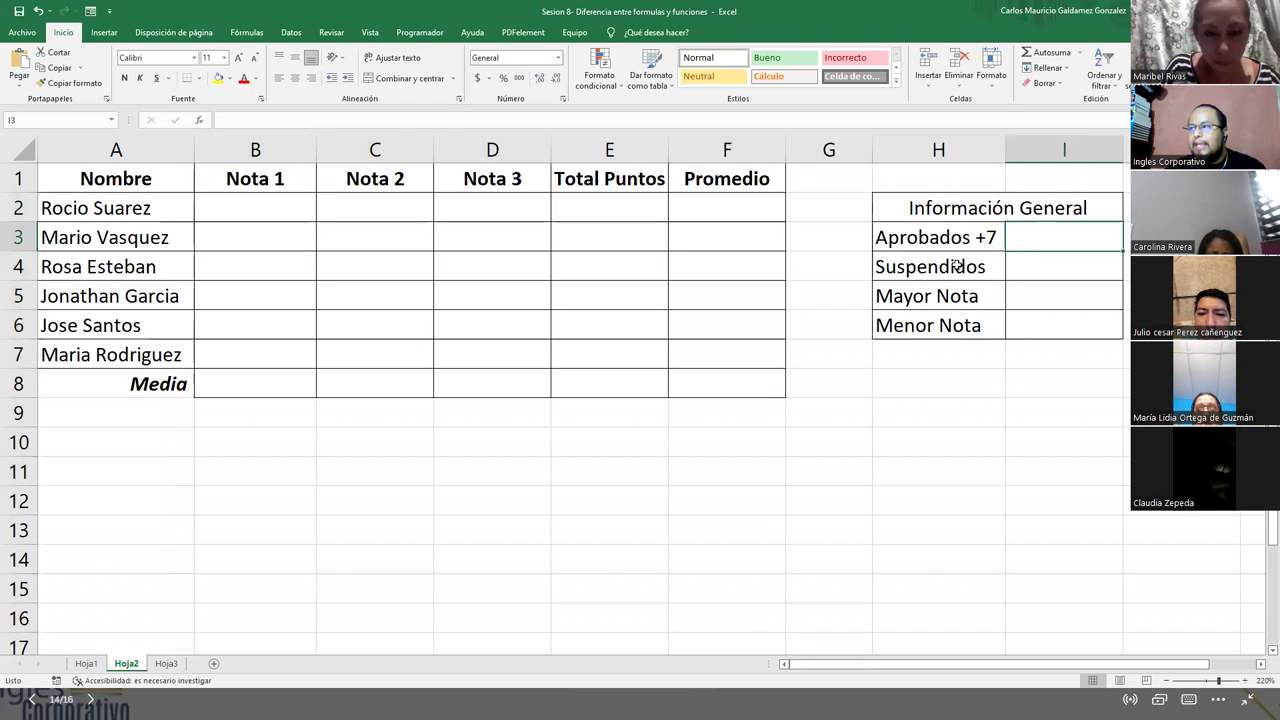
left_click(1042, 264)
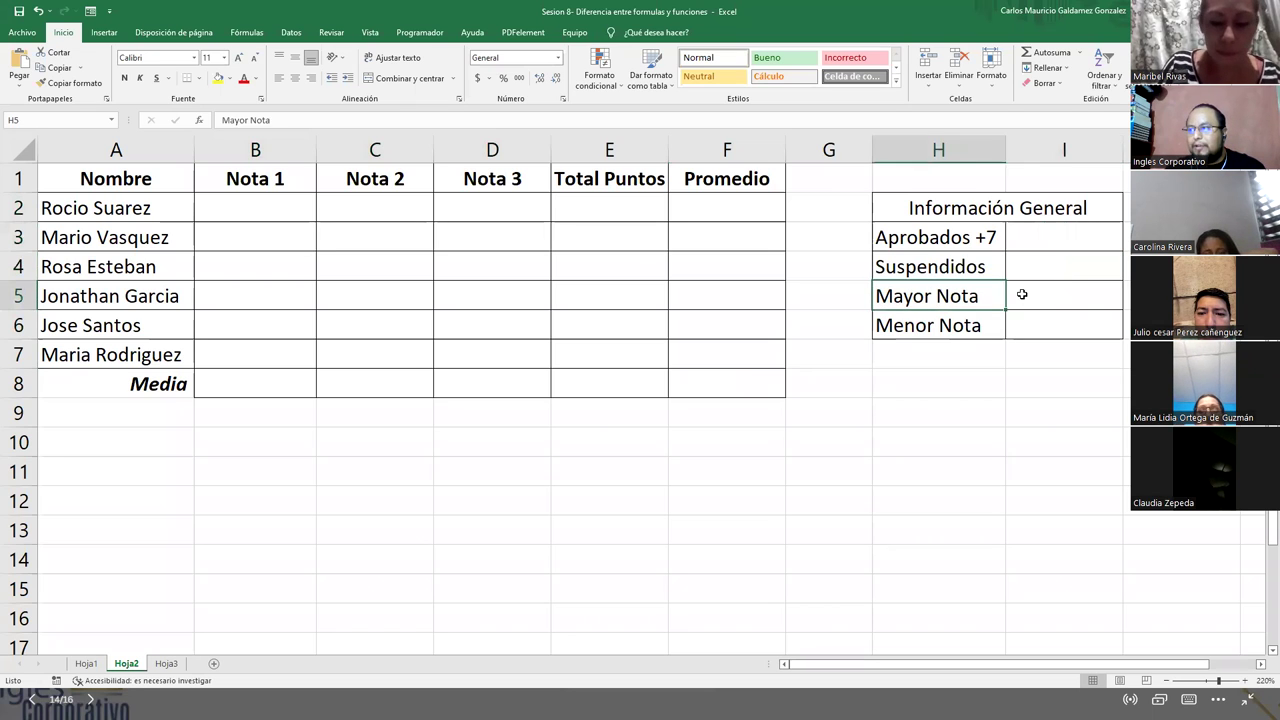
left_click_drag(708, 200, 723, 350)
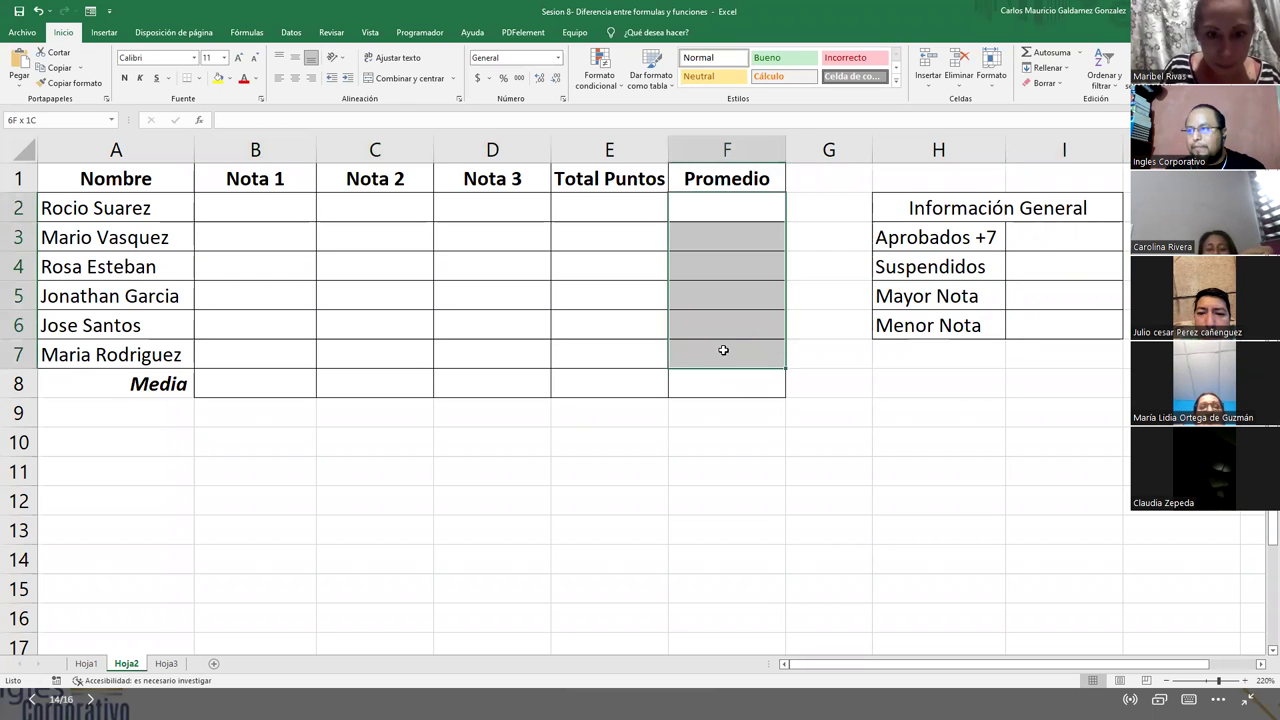
left_click(1030, 332)
left_click_drag(734, 211, 737, 348)
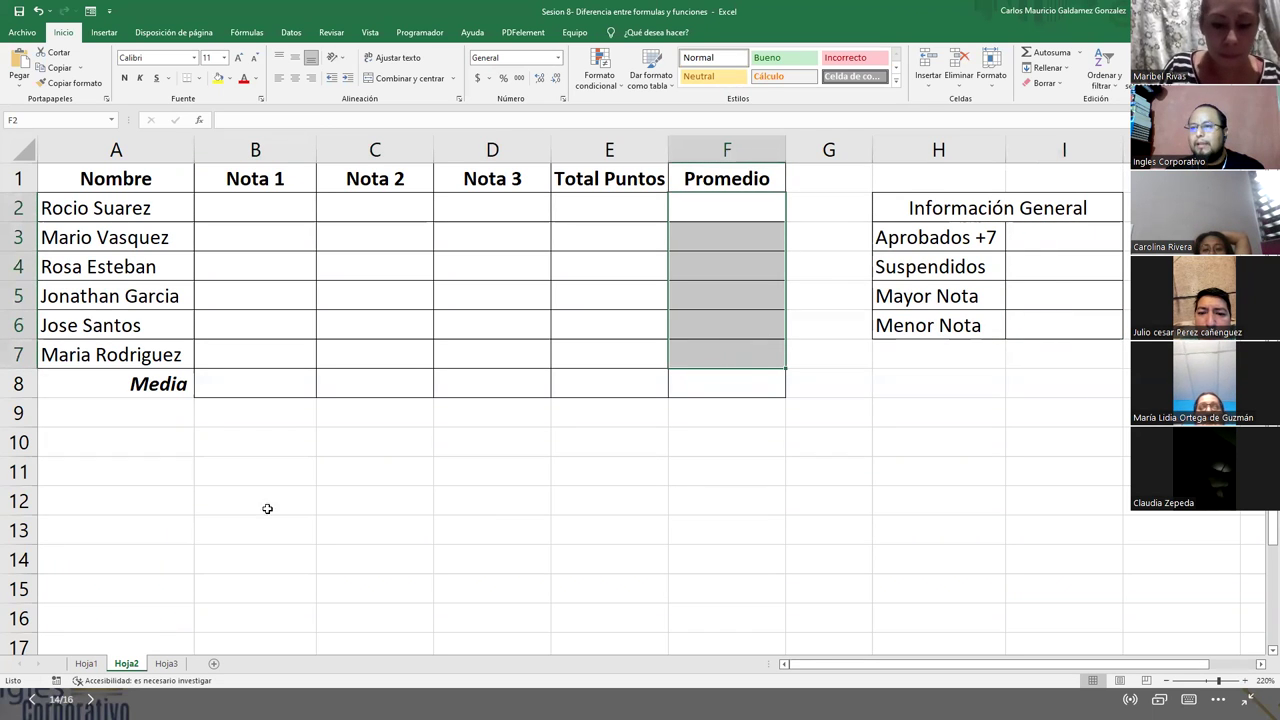
- Switch to Hoja3 and move the invoice picture slightly lower and to the right on the sheet
left_click(166, 665)
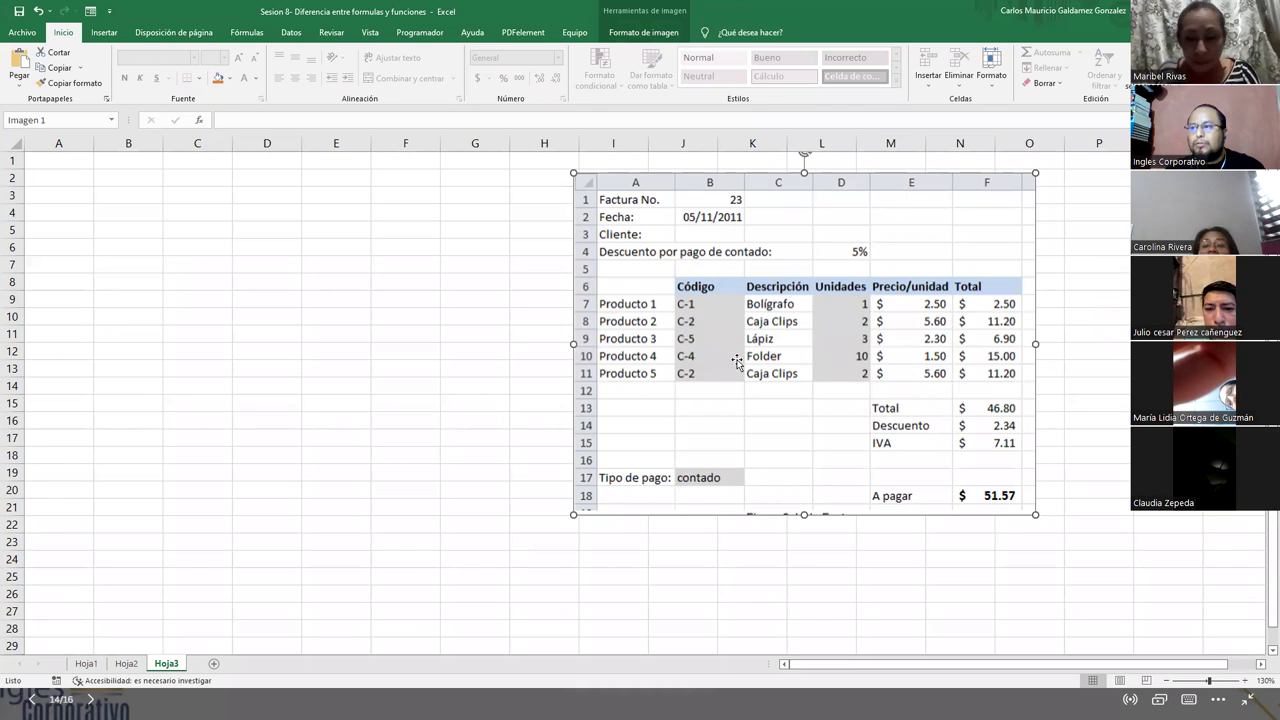
mouse_move(797, 327)
left_mouse_down()
mouse_move(811, 363)
mouse_move(802, 343)
left_mouse_up()
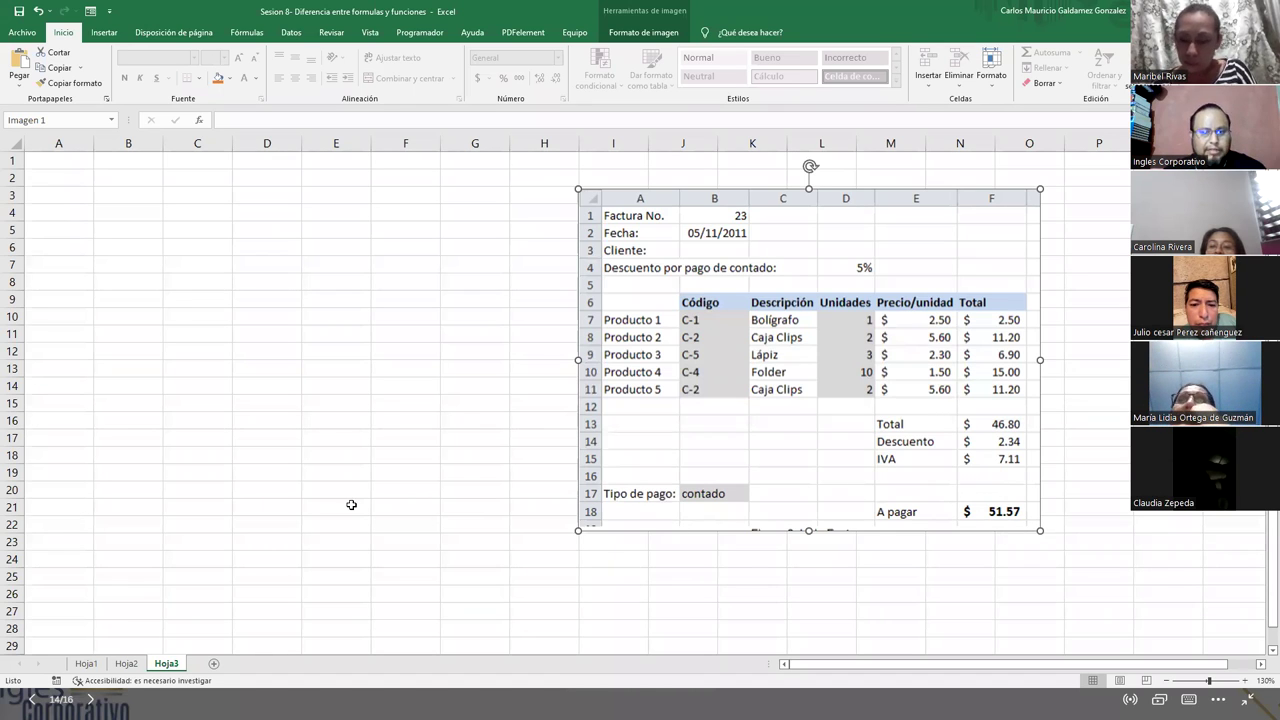
- Review the exercises on Hoja1, Hoja2 and Hoja3 once more, finishing on the Hoja1 summary tables
left_click(126, 664)
left_click(88, 664)
left_click(126, 664)
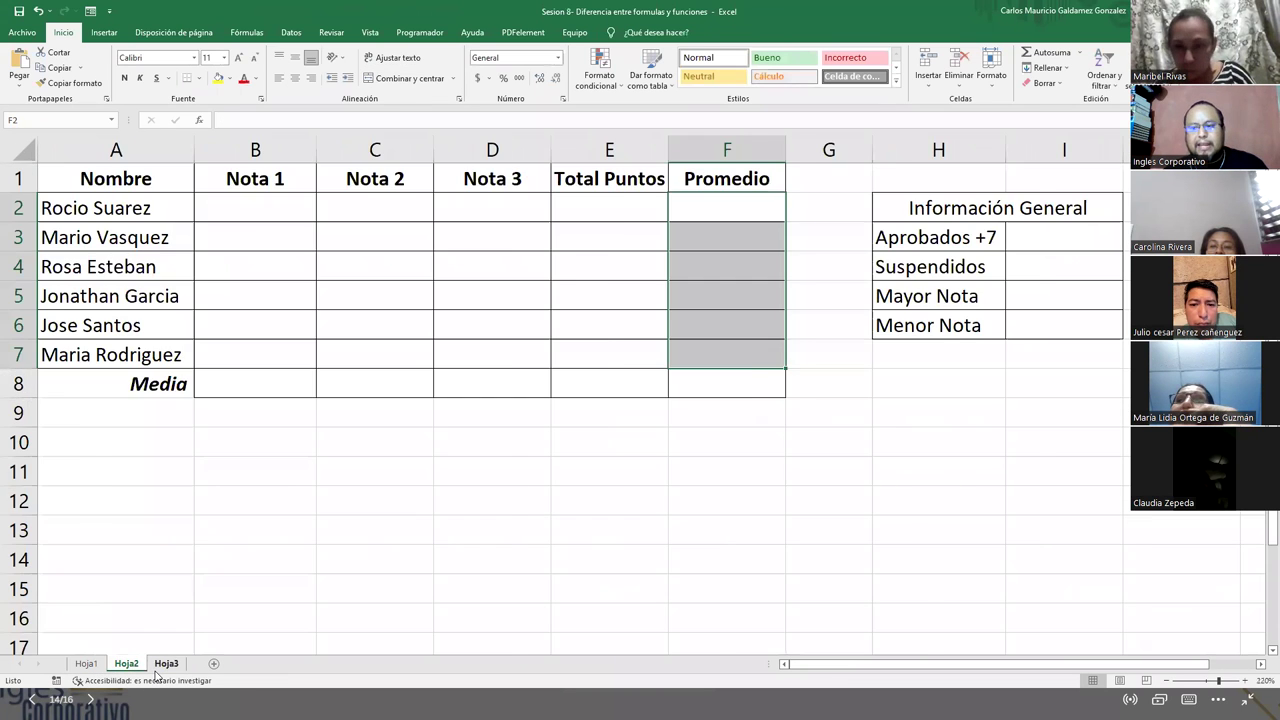
left_click(164, 664)
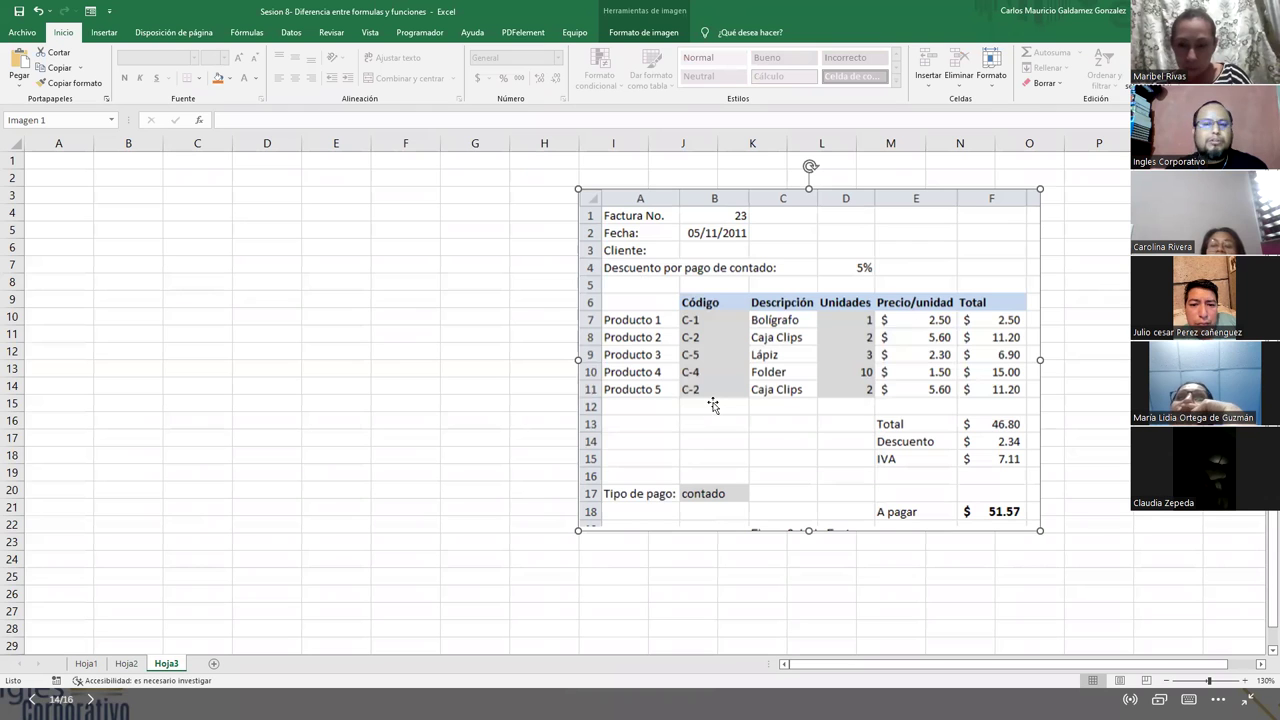
left_click(126, 664)
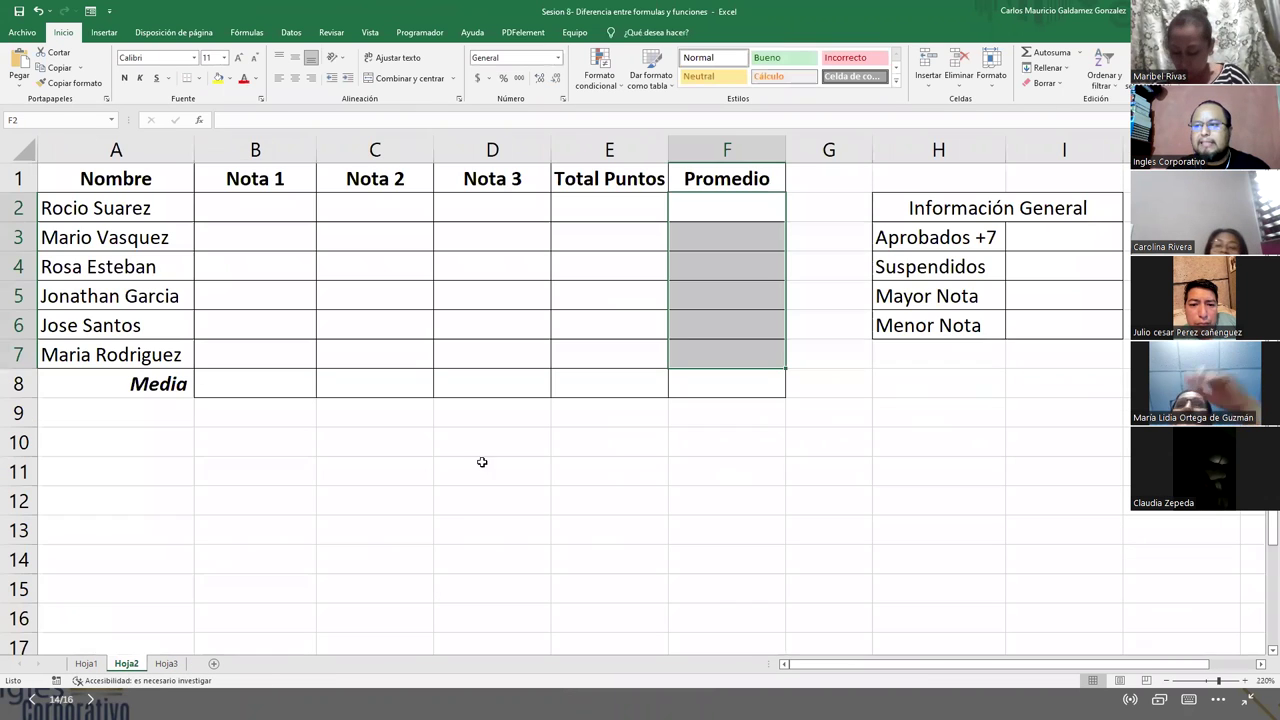
left_click(429, 378)
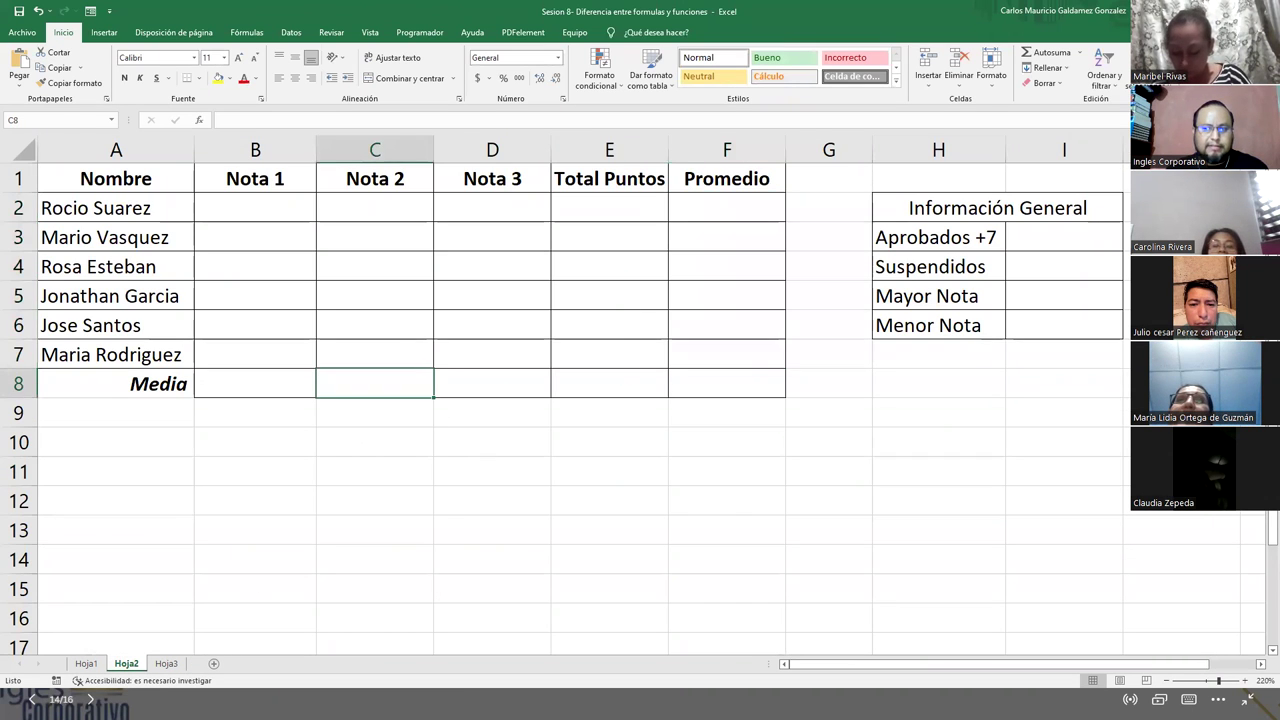
left_click(86, 664)
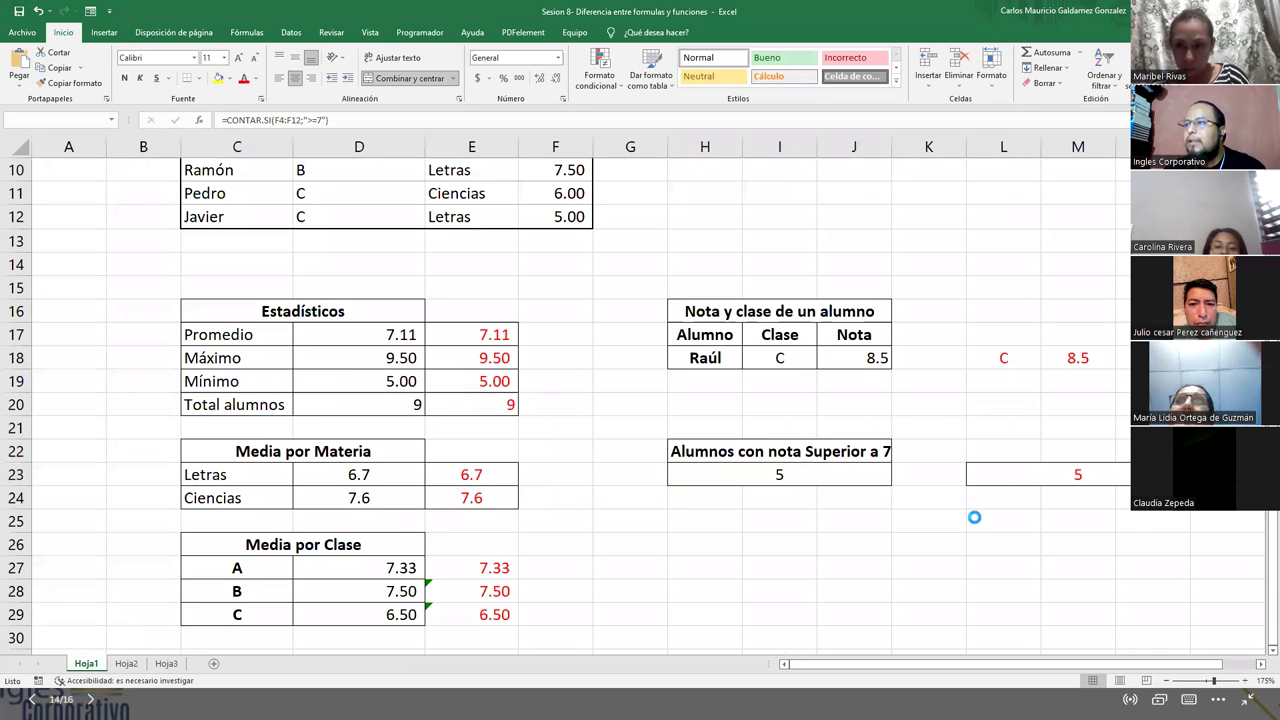
key("alt+Tab")
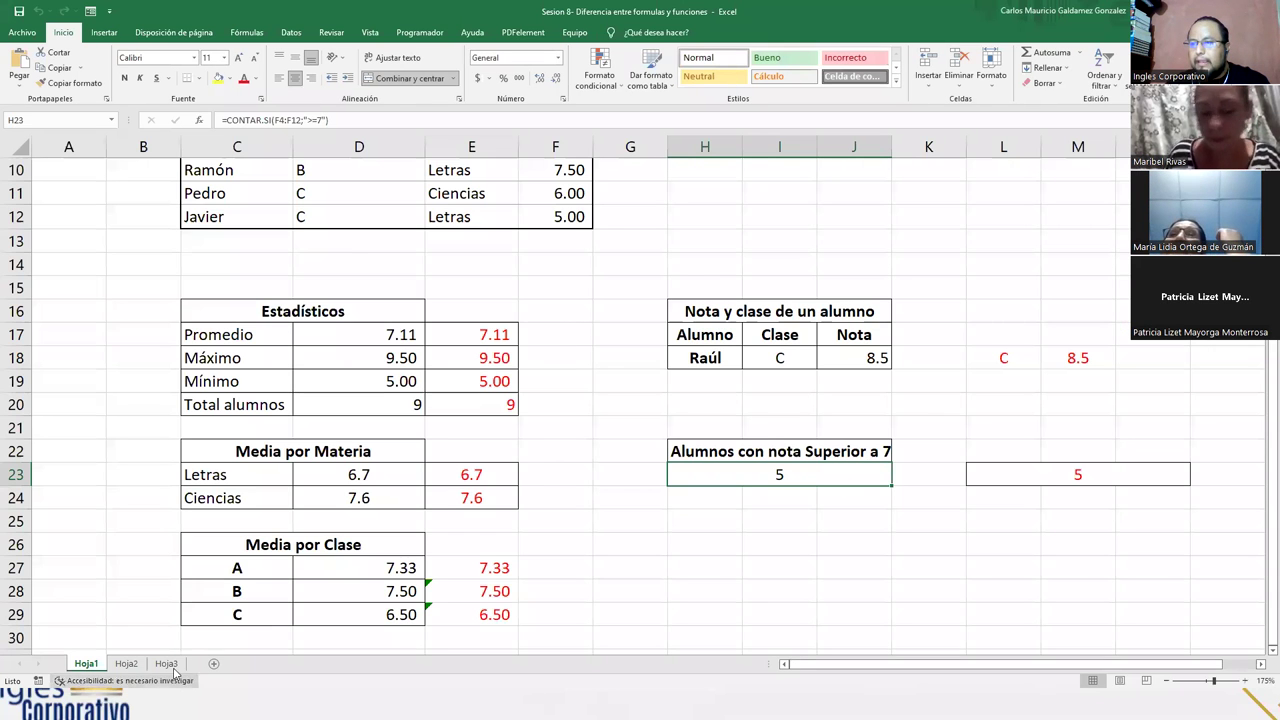
left_click(166, 664)
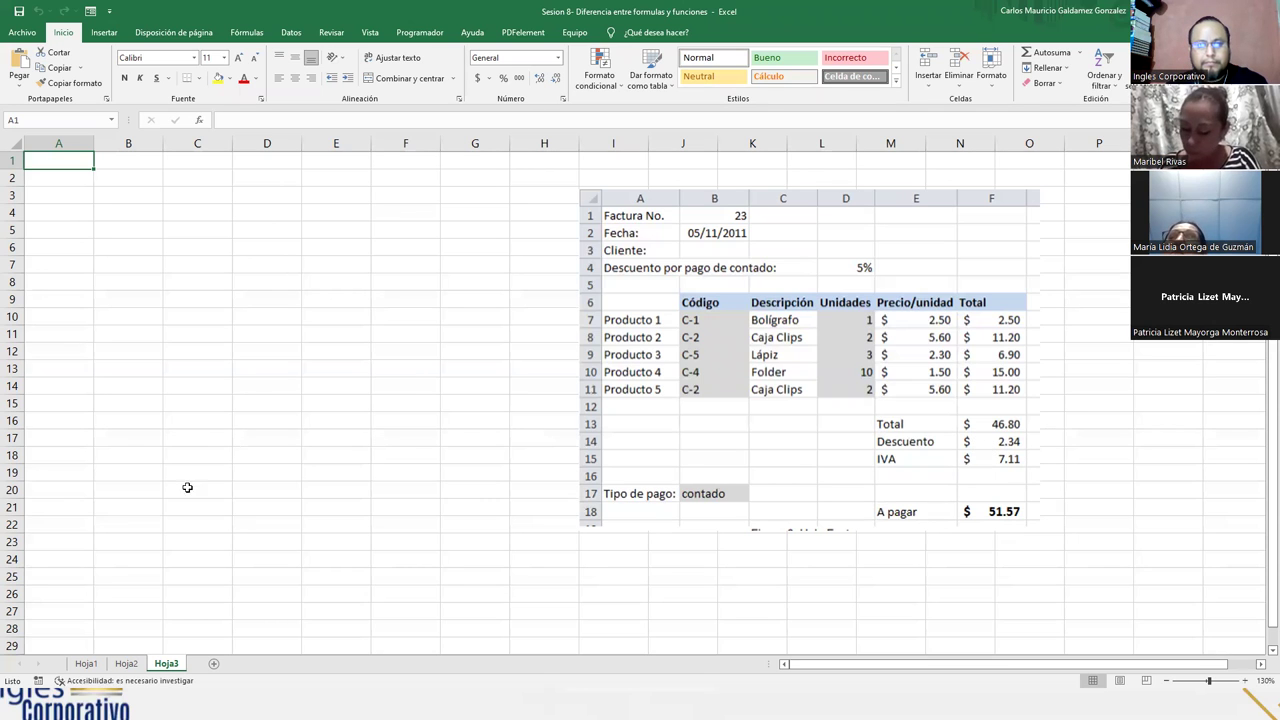
left_click(124, 664)
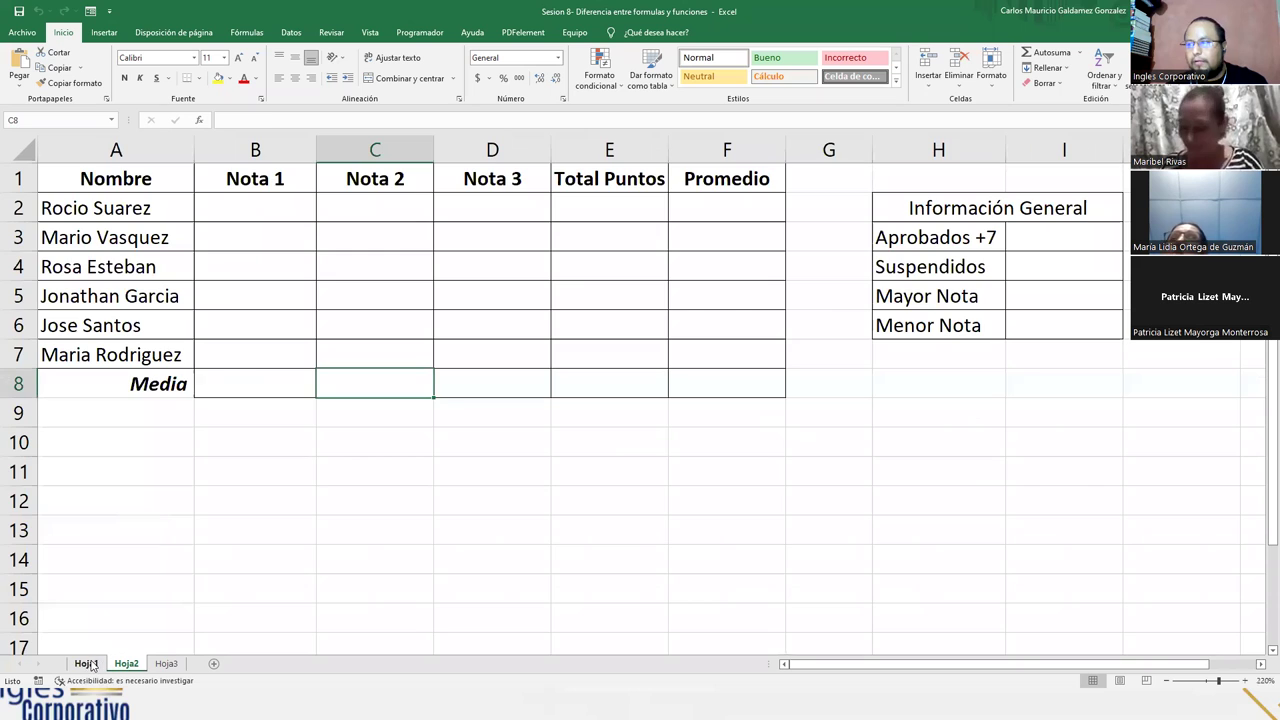
left_click(86, 664)
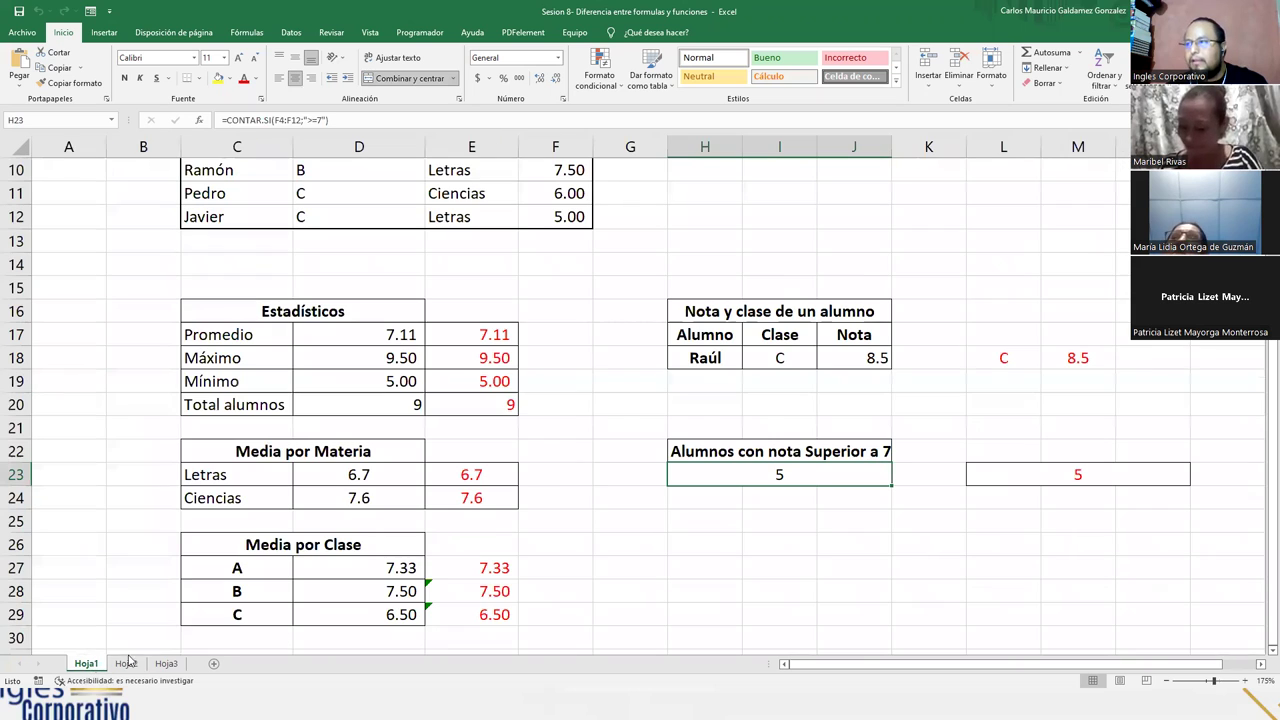
- Open the CONTAR.SI formula under Alumnos con nota Superior a 7 and select its full text to examine the range and criterion
double_click(798, 466)
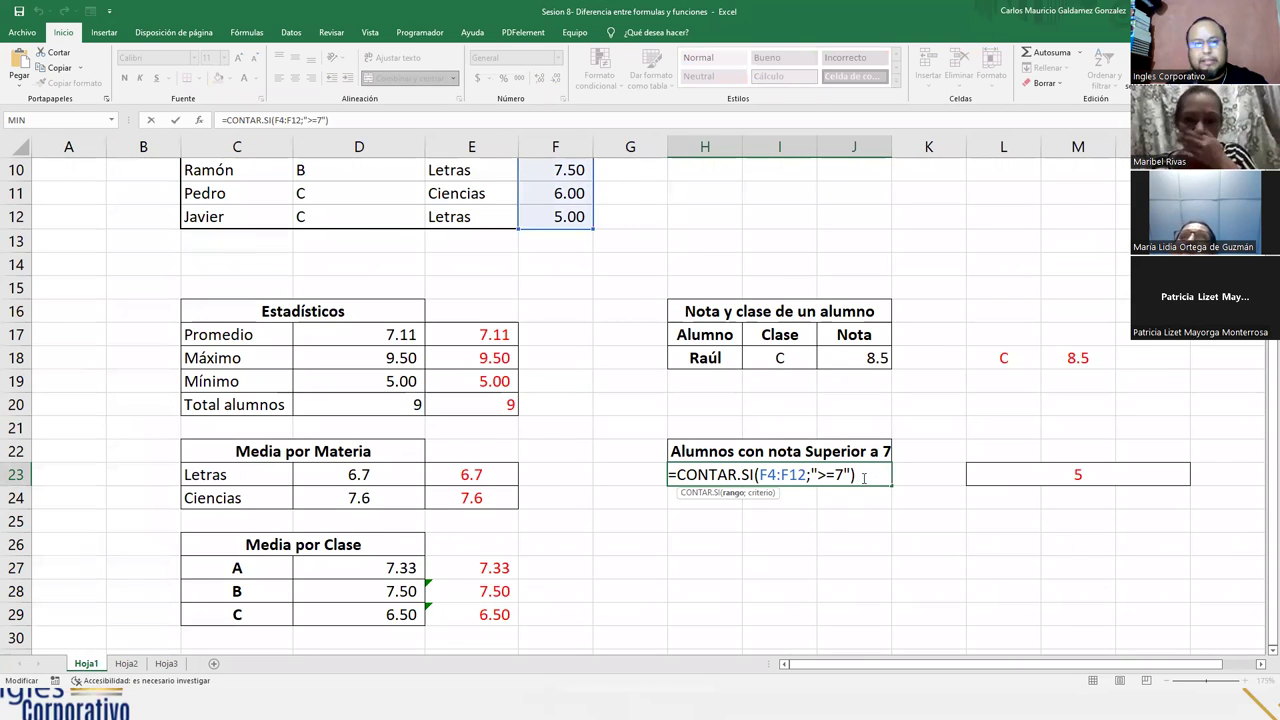
left_click_drag(857, 476, 642, 477)
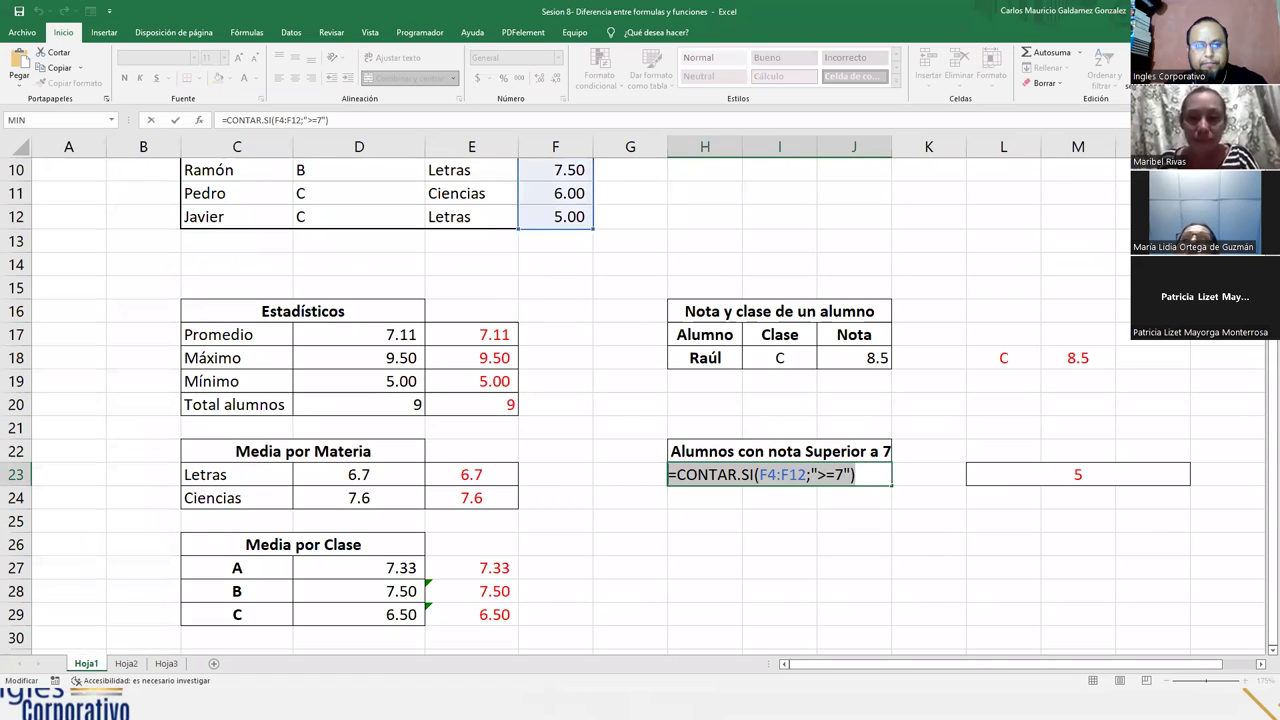
key("alt+Tab")
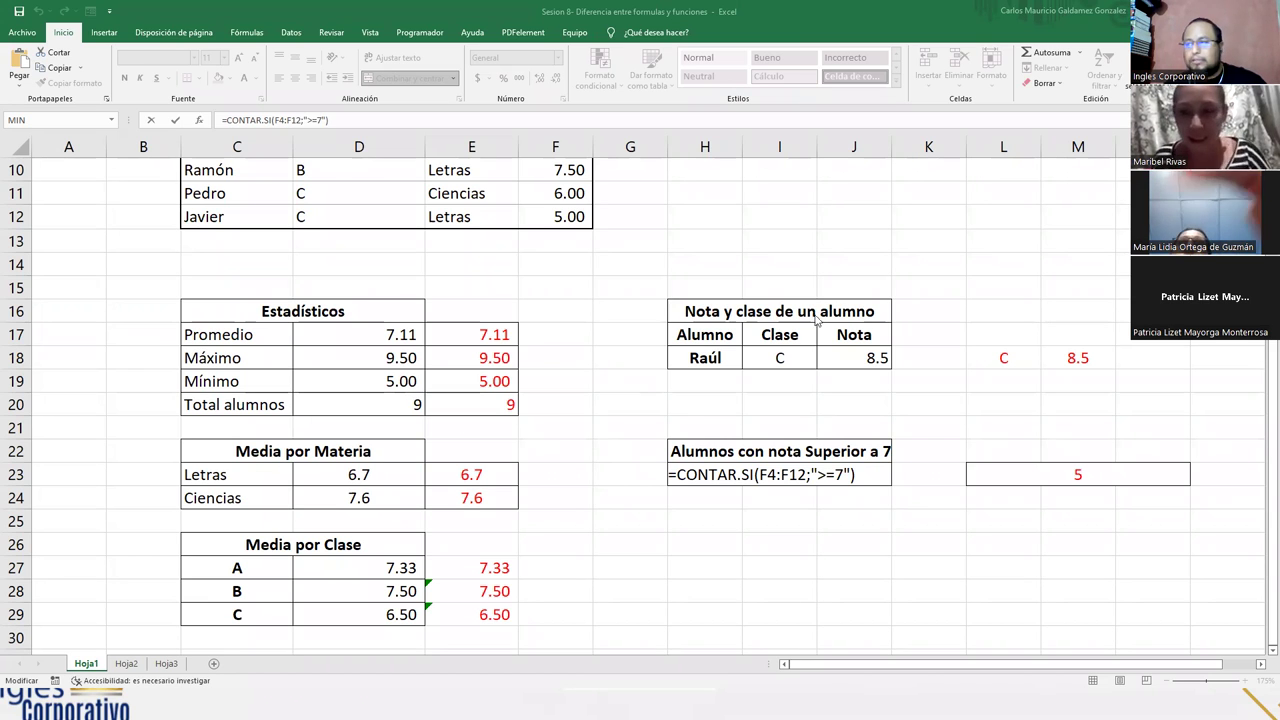
left_click(955, 428)
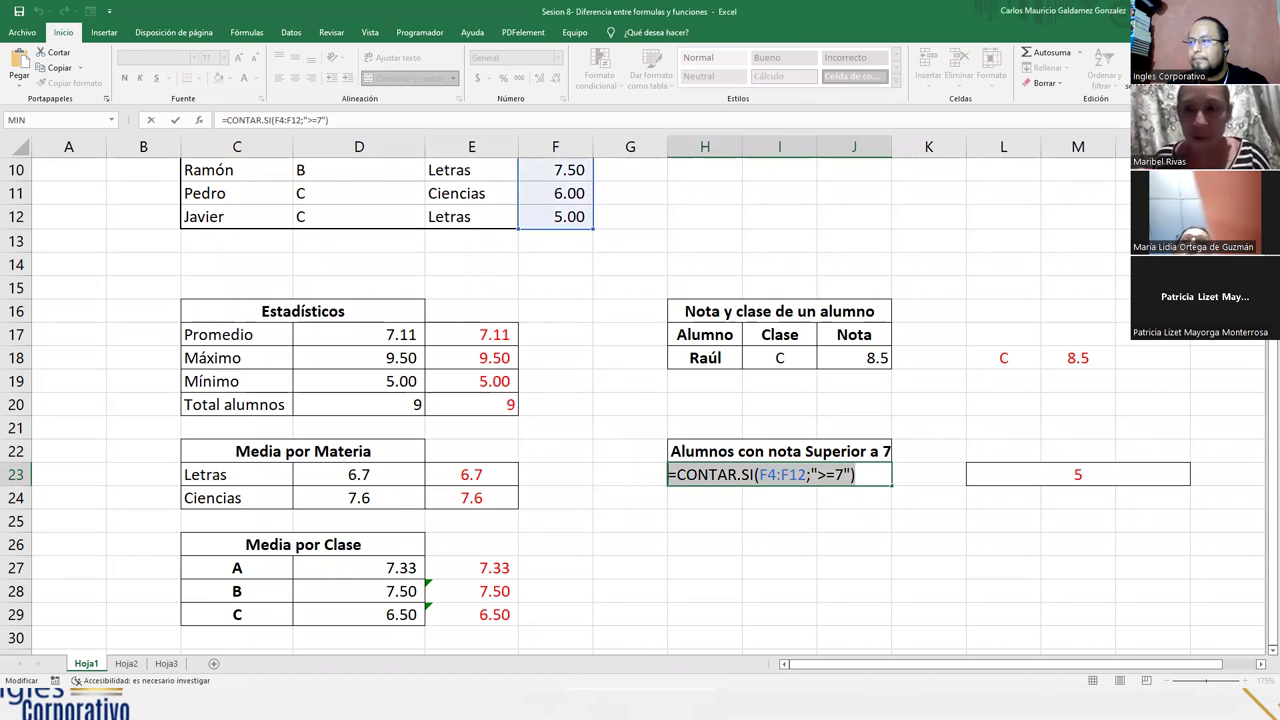
key("End")
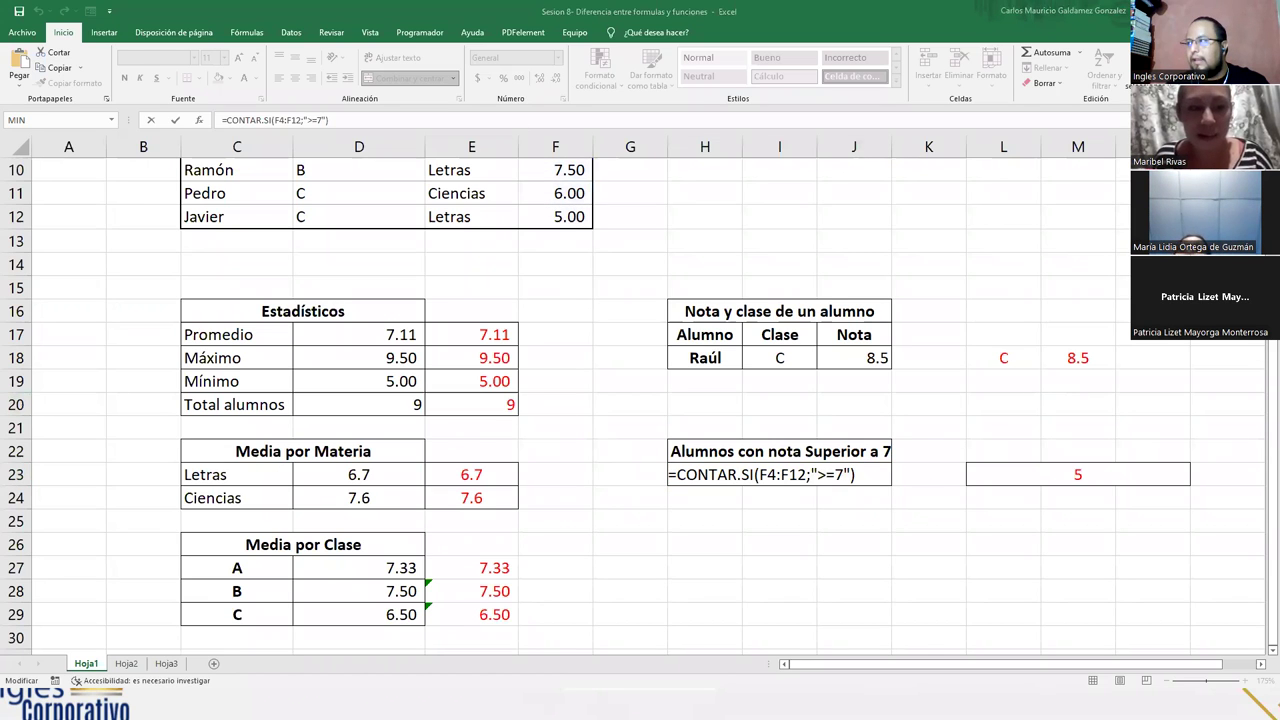
- Leave the formula in H23 as it is and close the workbook, saving its changes
key("Return")
key("Return")
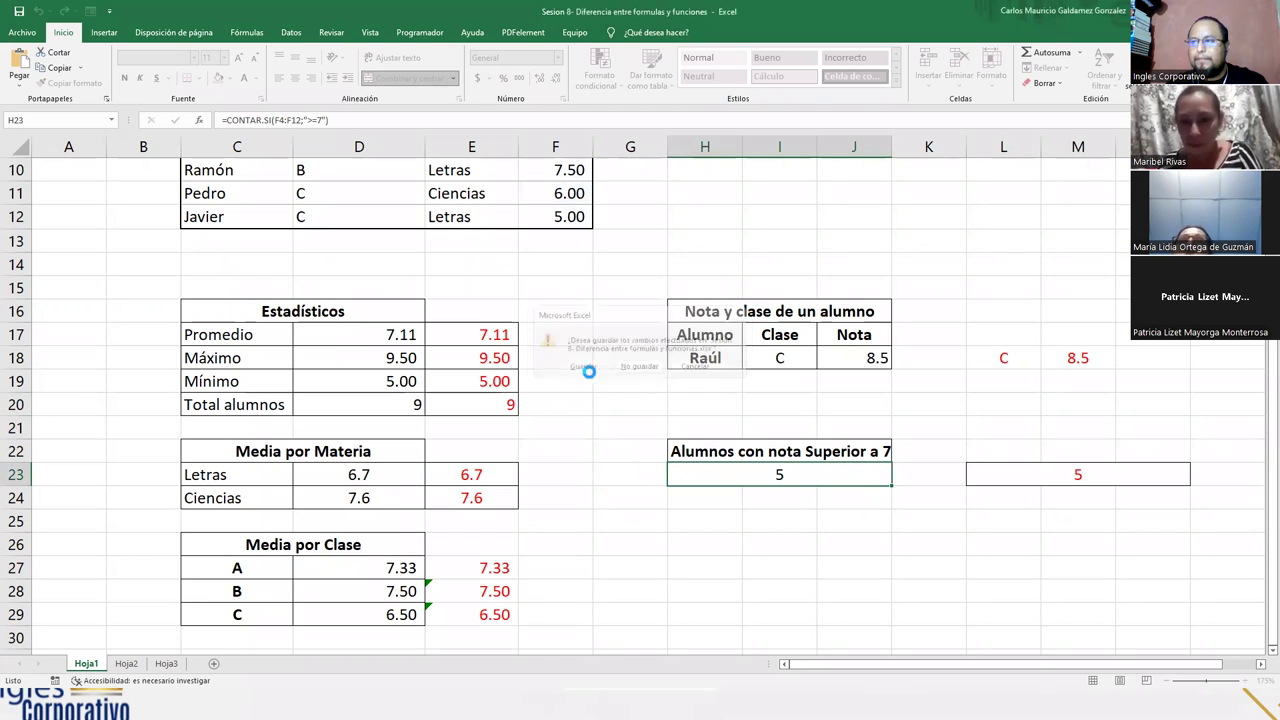
key("alt+Tab")
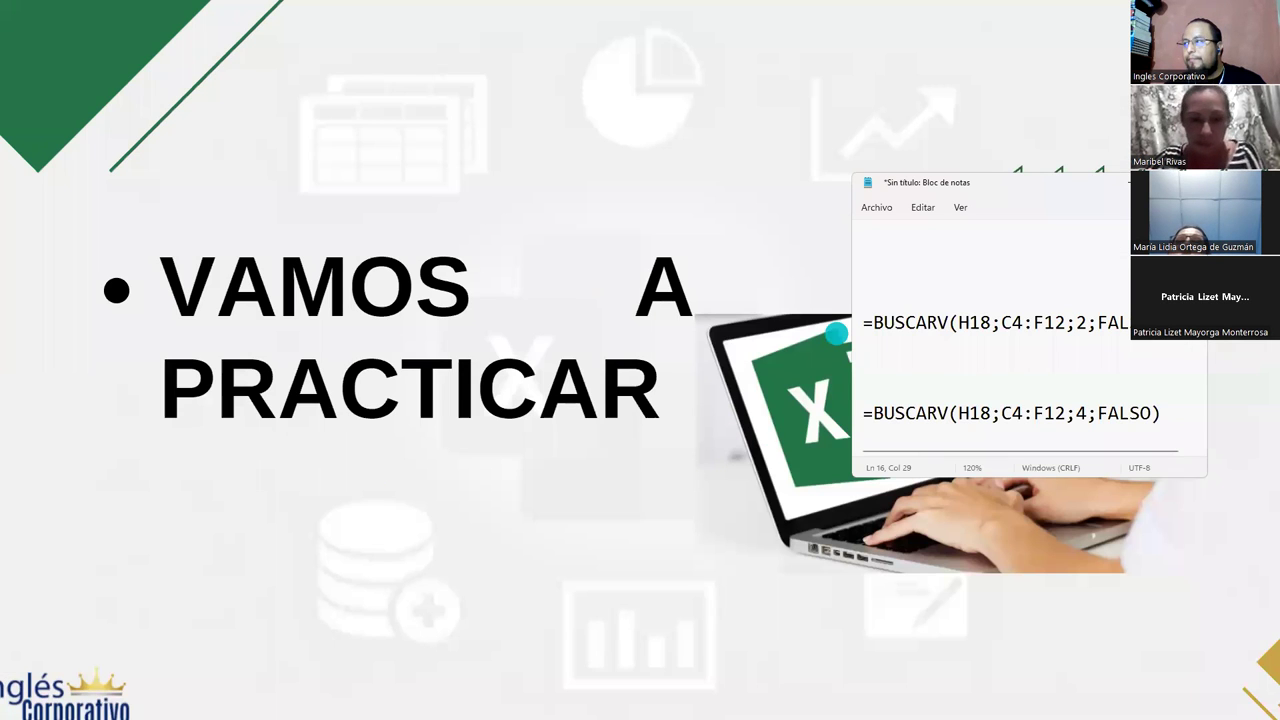
- Close the untitled Notepad note without saving it and advance the presentation to the DUDAS o INQUIETUDES slide
key("alt+F4")
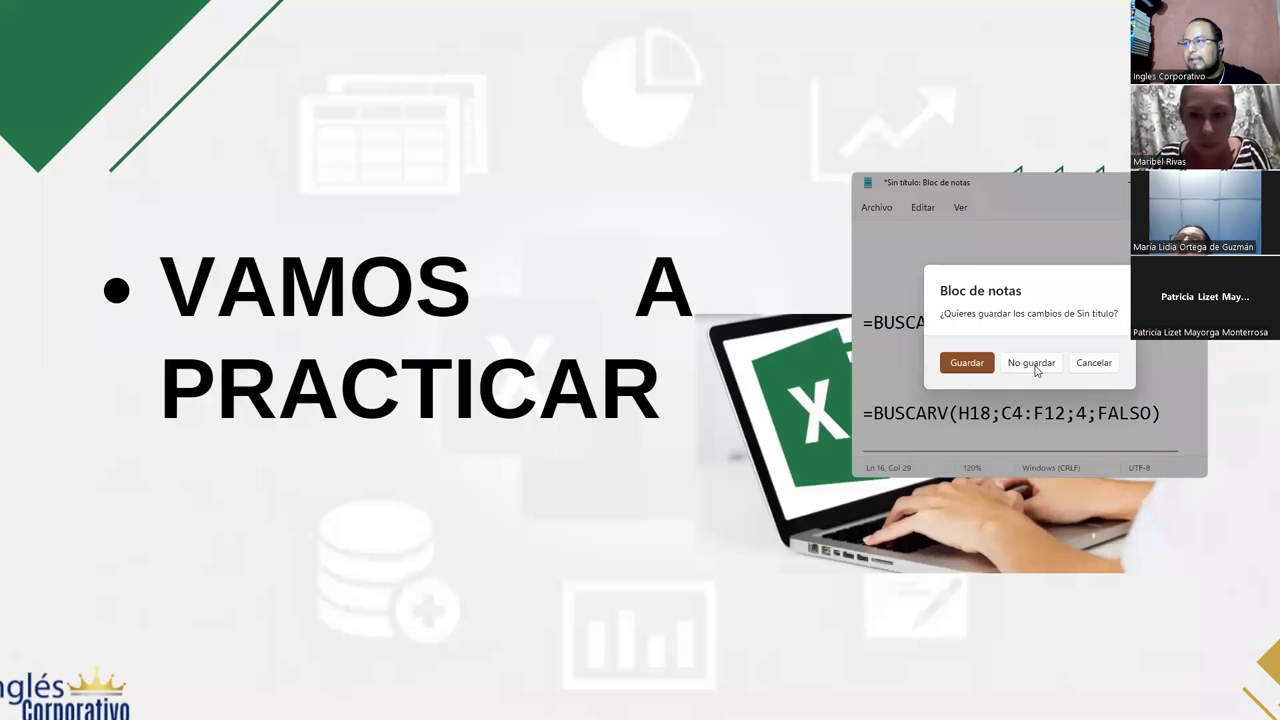
left_click(1031, 363)
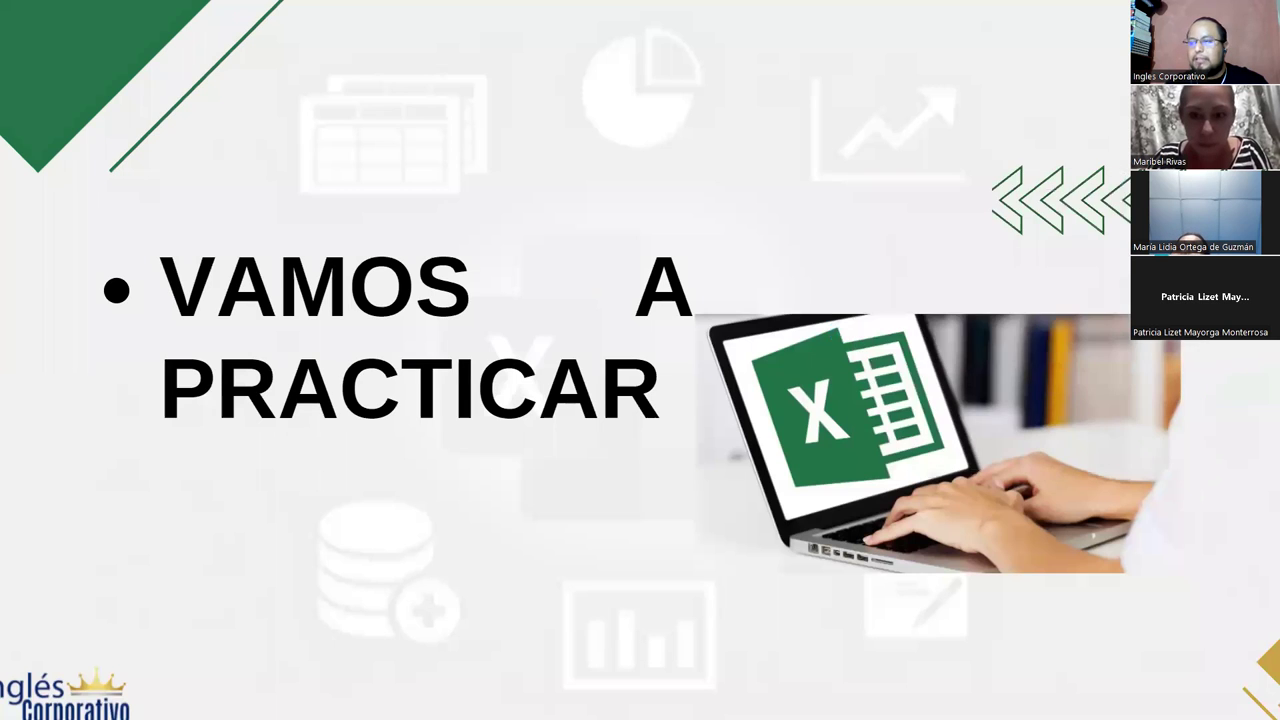
key("Right")
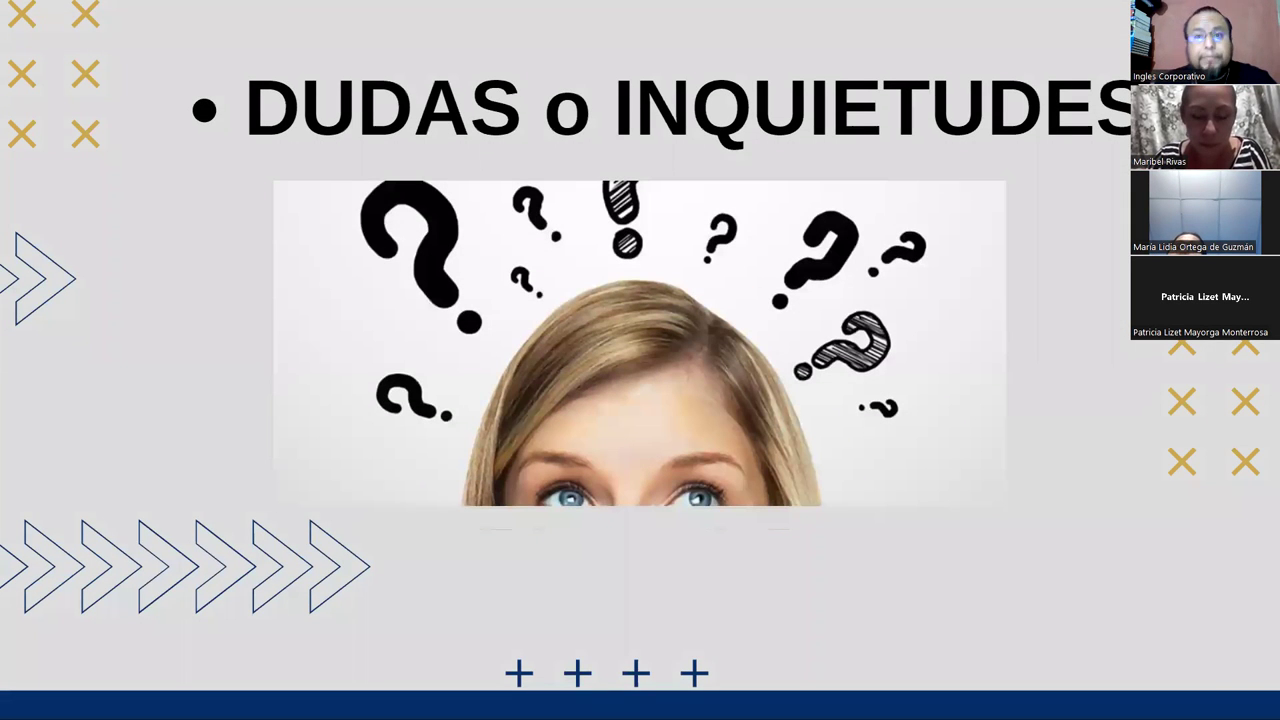